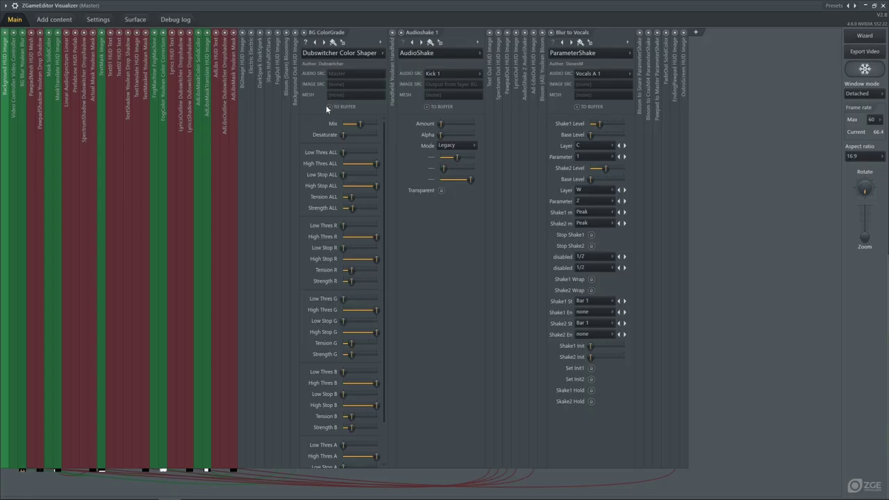
Inspect the parameters of the AdLibsMaskTranslate and AdLibsMaskColor layers, collapsing both layers again
left_click(209, 118)
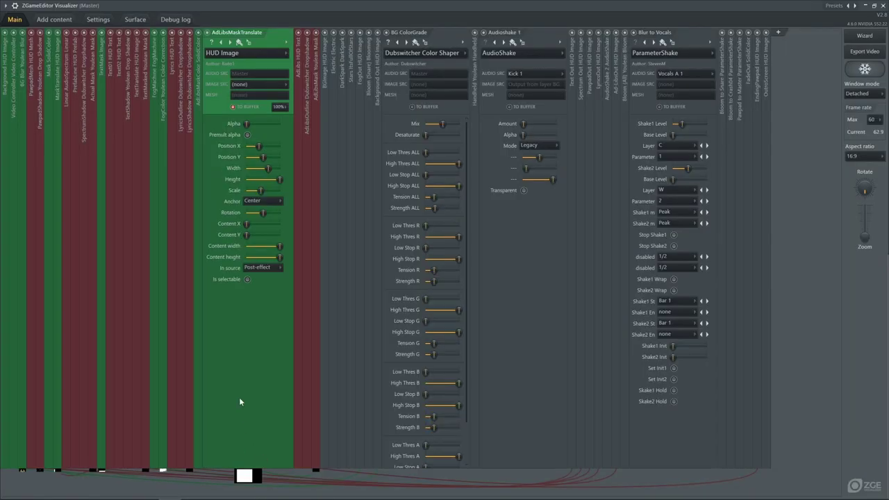
left_click(199, 351)
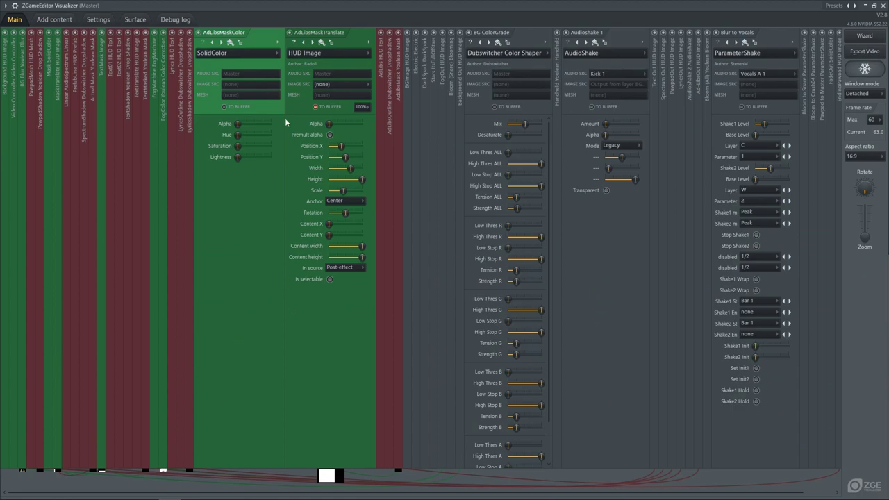
left_click(267, 34)
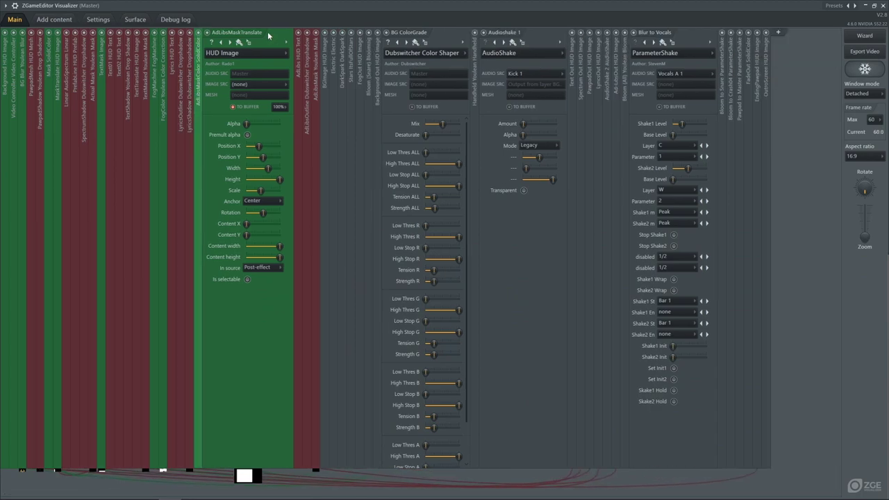
left_click(268, 33)
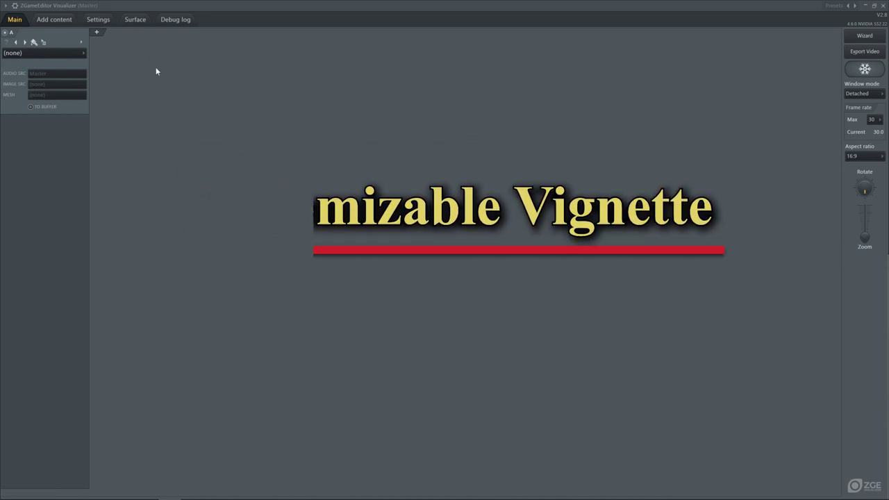
Load the Vignette postprocess effect into layer A
left_click(64, 56)
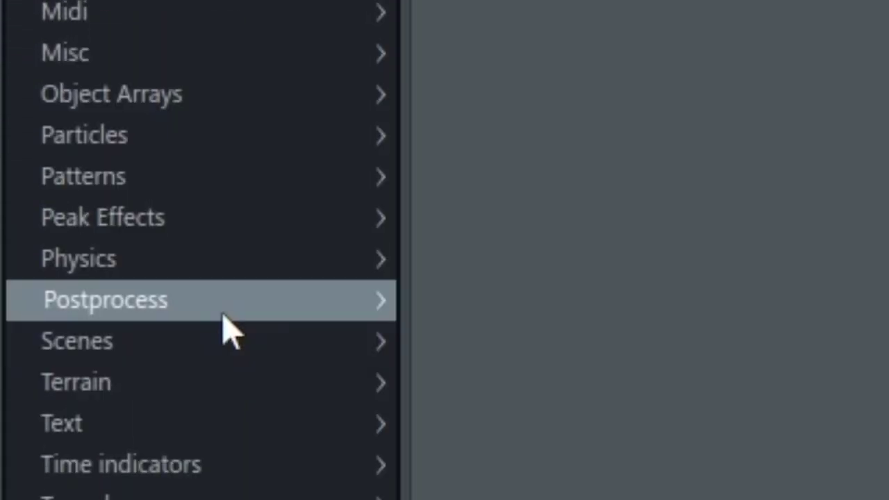
mouse_move(224, 316)
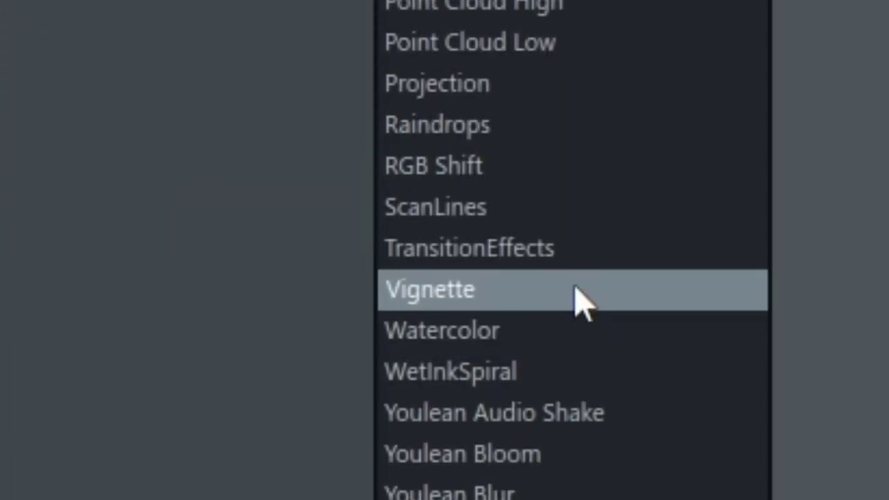
left_click(570, 306)
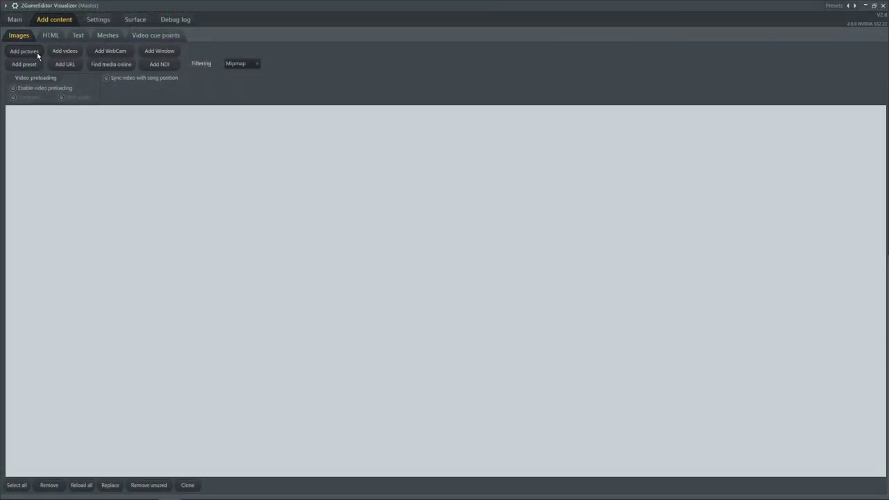
Import the template3.jpg picture from the Bitmaps folder into the project's images and return to the layers
left_click(34, 53)
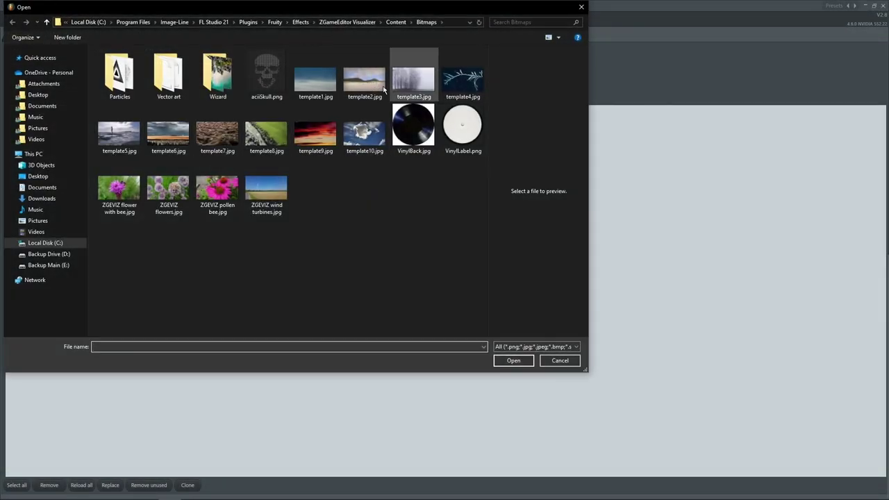
double_click(415, 84)
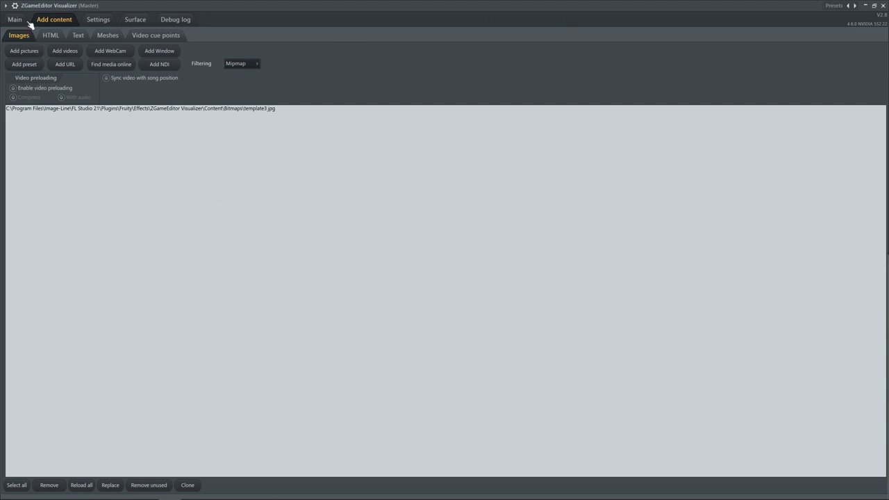
left_click(21, 19)
Add a second layer with the HUD Image effect and set its In source to IMAGE SRC for template3.jpg
left_click(96, 32)
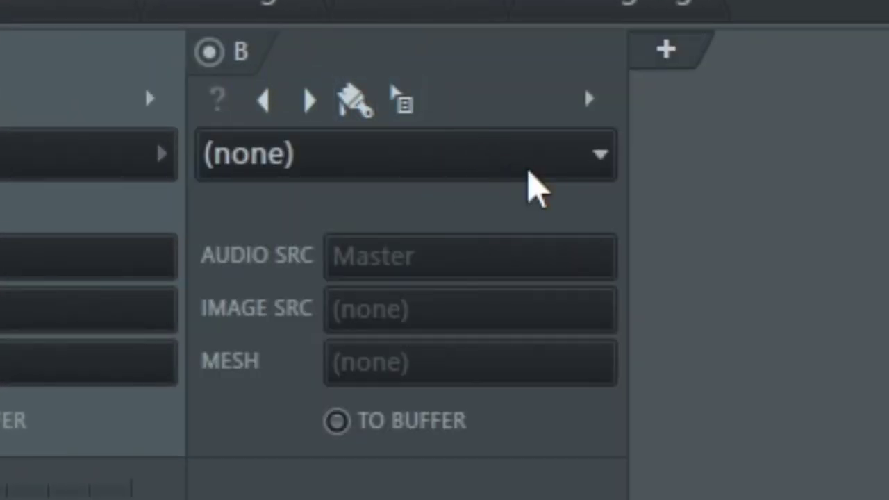
left_click(534, 174)
mouse_move(351, 306)
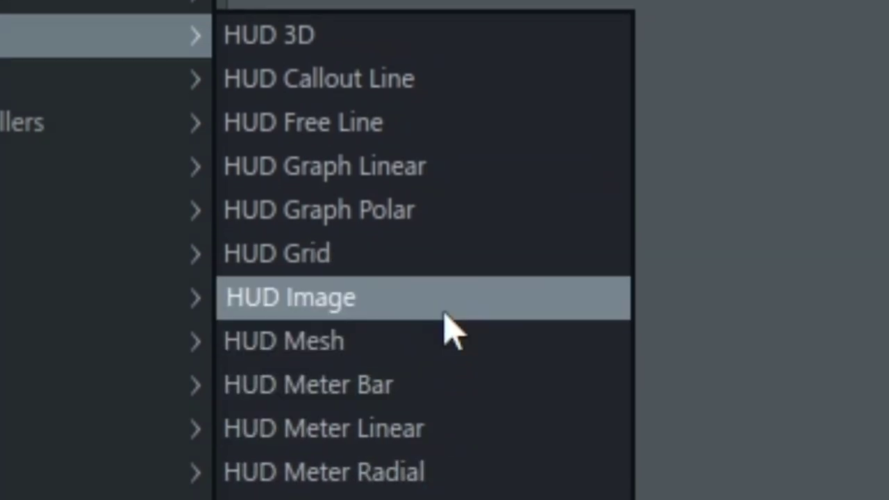
left_click(445, 315)
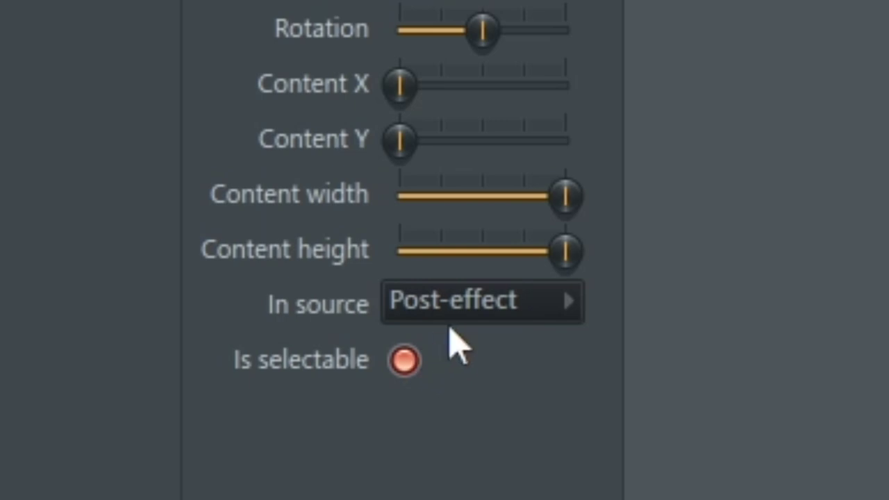
scroll(516, 300, "down", 1)
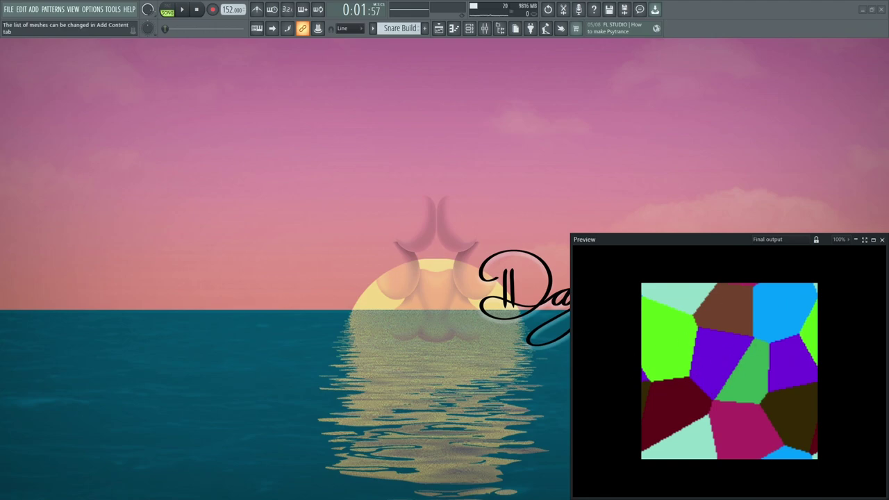
Enlarge the preview window and move the Vignette layer behind the HUD Image layer in the layer order
left_click_drag(570, 267, 437, 268)
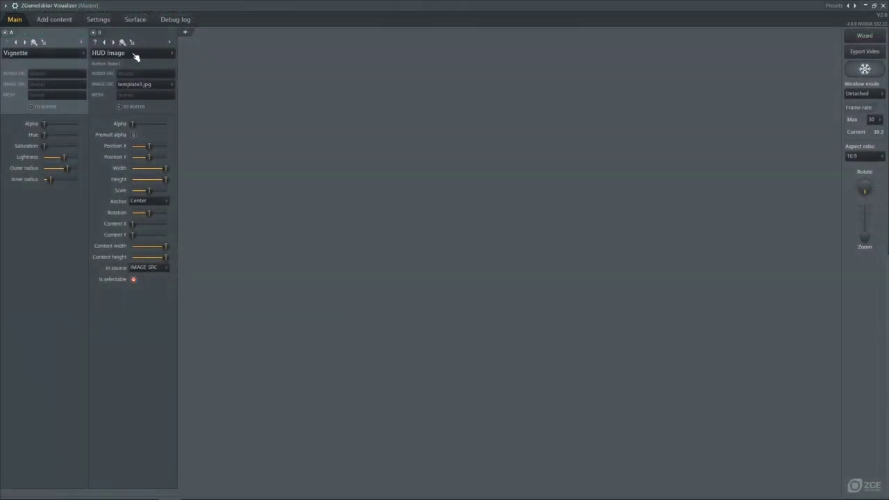
left_click_drag(40, 39, 142, 34)
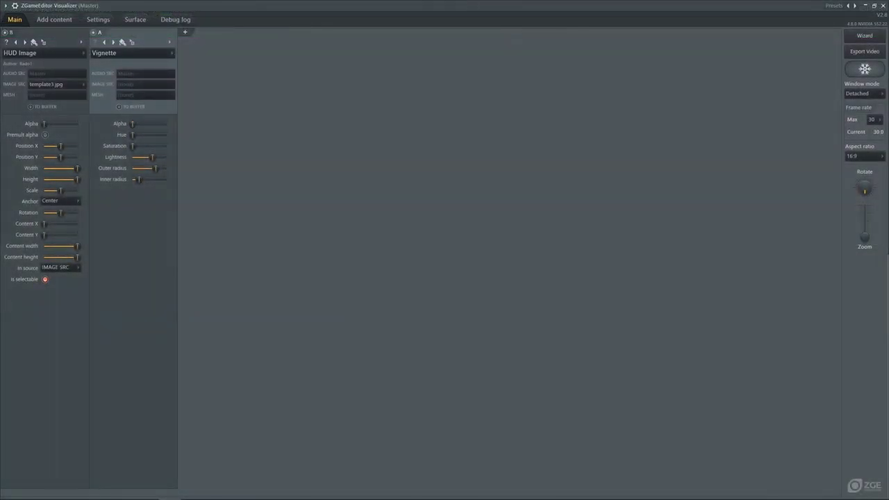
Set the window mode to Attached and shrink the preview area so that the layers' parameters can be seen
left_click(878, 95)
left_click(861, 103)
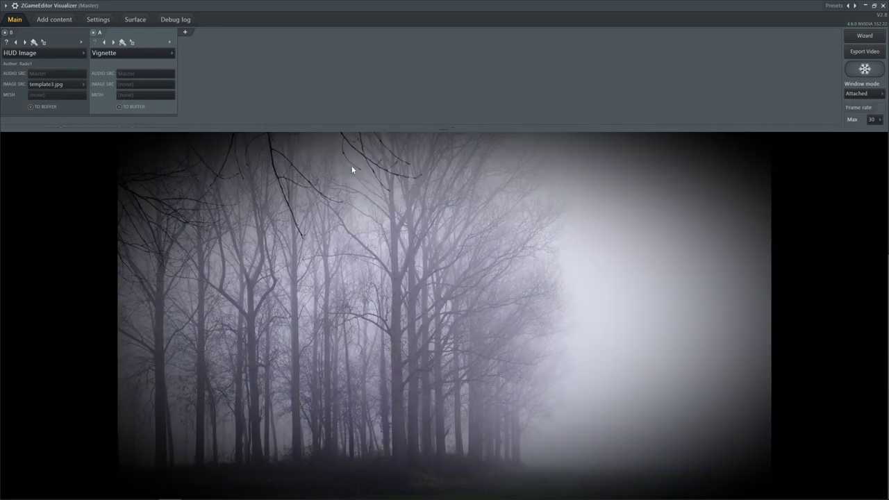
left_click_drag(447, 128, 443, 252)
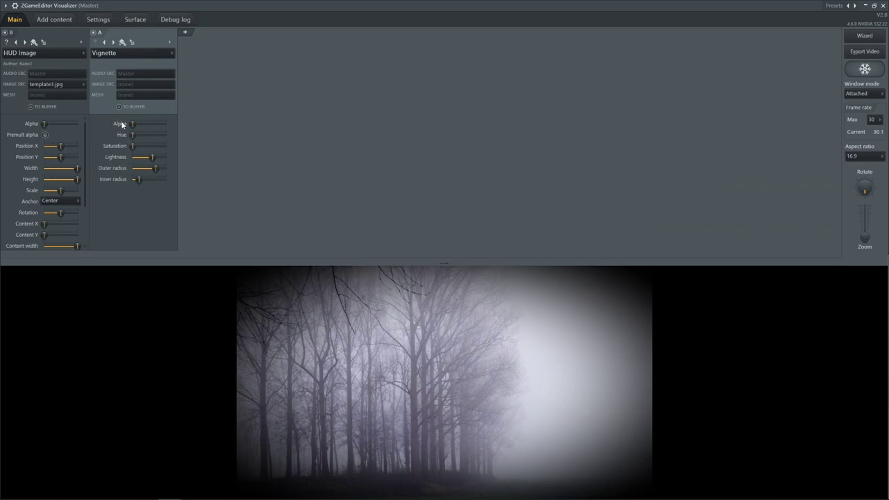
Raise the Vignette's Alpha to maximum, try other color and radius values, and return those to their defaults
left_click_drag(133, 123, 161, 124)
left_click_drag(139, 179, 160, 149)
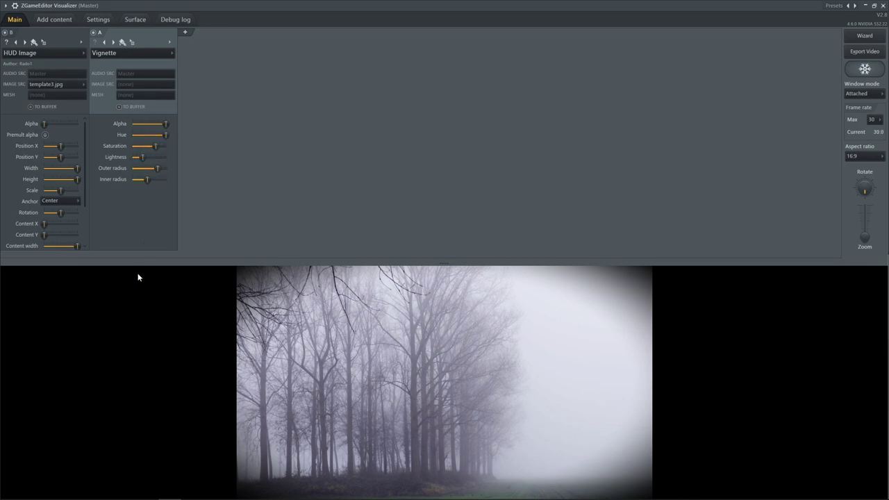
left_click_drag(143, 157, 132, 135)
left_click_drag(157, 169, 139, 180)
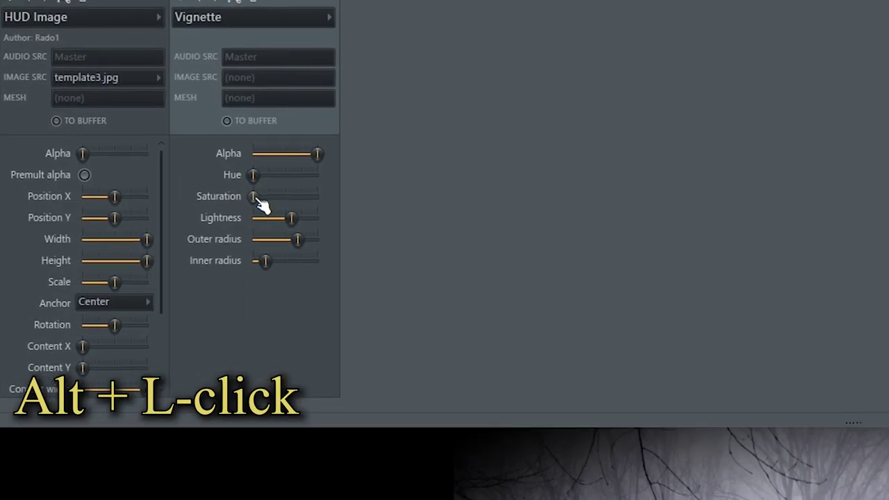
Try higher Saturation values on the Vignette layer, resetting the parameter to its default each time
left_click_drag(251, 195, 283, 197)
left_click(285, 197, "alt")
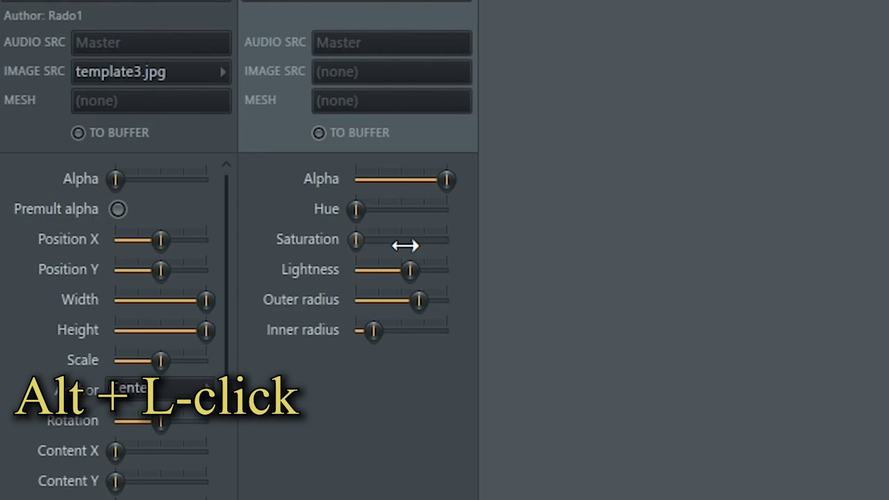
left_click_drag(351, 252, 397, 250)
left_click(403, 248, "alt")
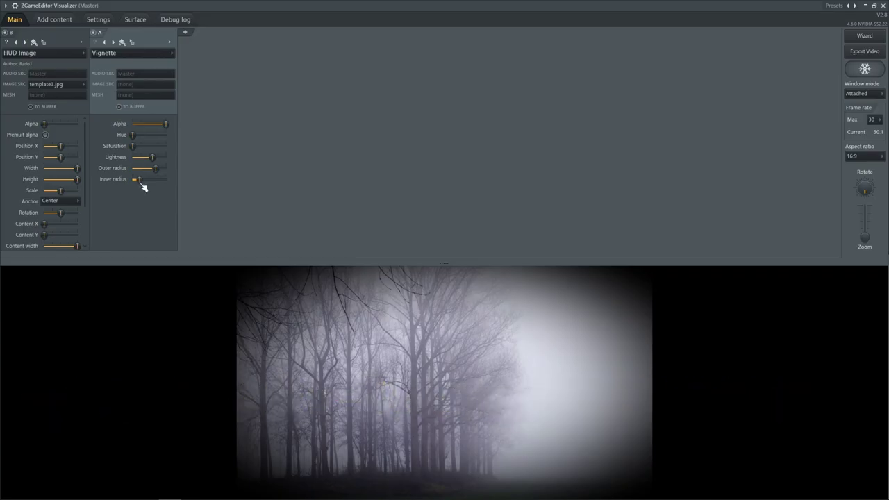
Rename layer A as "Vignette"
left_click(134, 44)
left_click(230, 105)
type("Vigne")
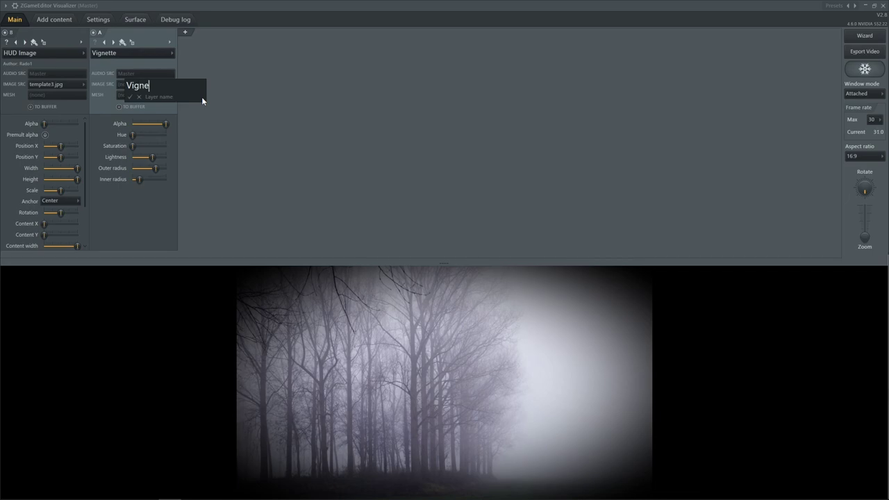
type("tte")
key("Return")
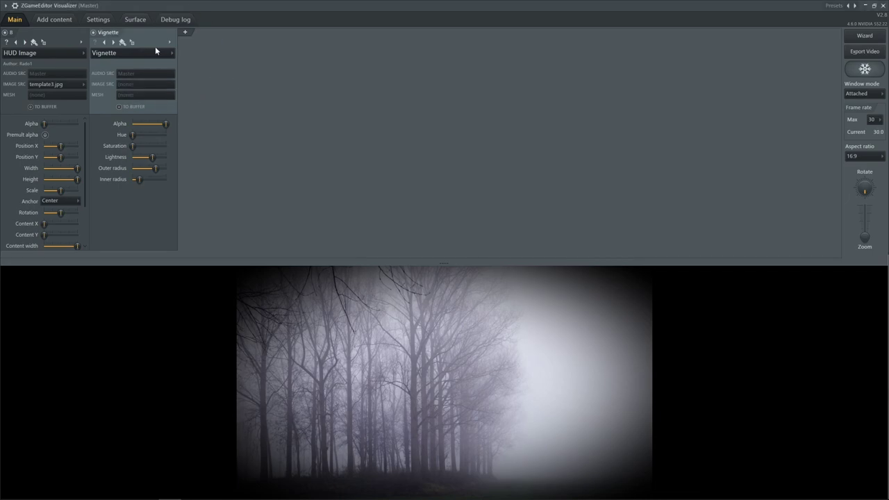
Move the Vignette layer ahead of the HUD Image layer and insert a new empty layer between the two
left_click_drag(125, 33, 77, 31)
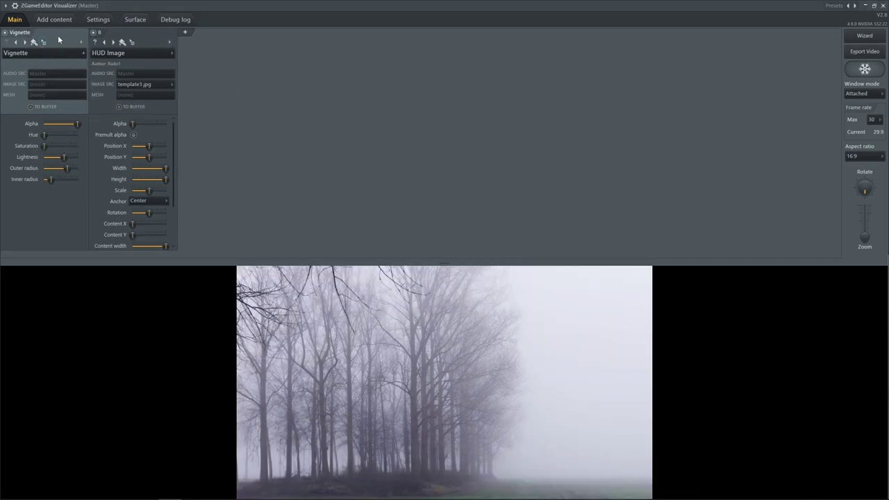
left_click(186, 32)
left_click_drag(185, 40, 158, 31)
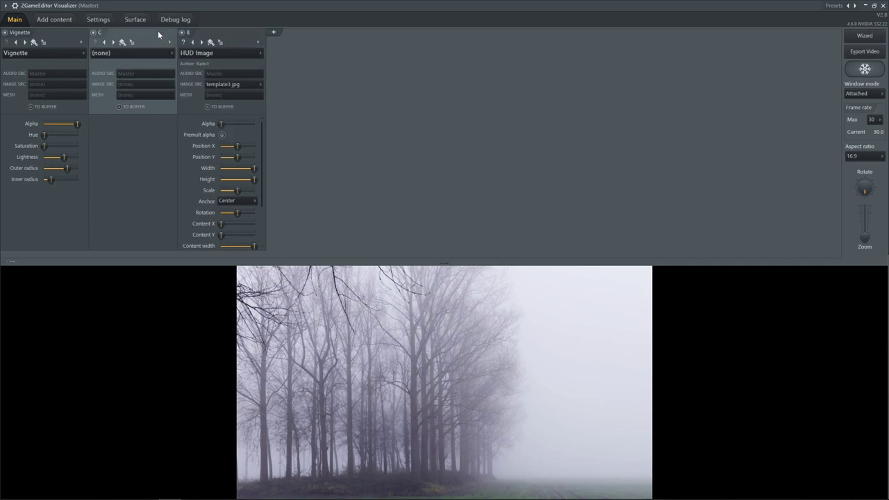
Rename the HUD Image layer as "Background"
left_click(258, 42)
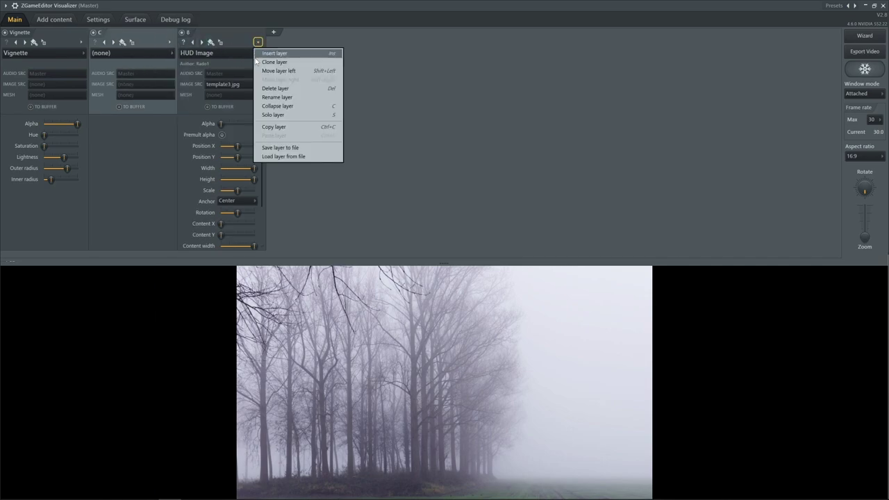
left_click(278, 93)
type("Bacground")
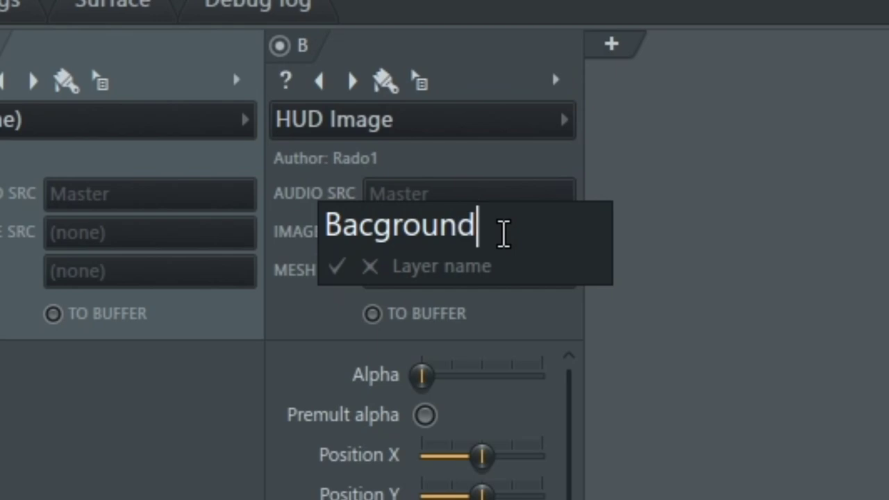
key("BackSpace")
key("BackSpace")
key("BackSpace")
key("BackSpace")
key("BackSpace")
key("BackSpace")
type("kground")
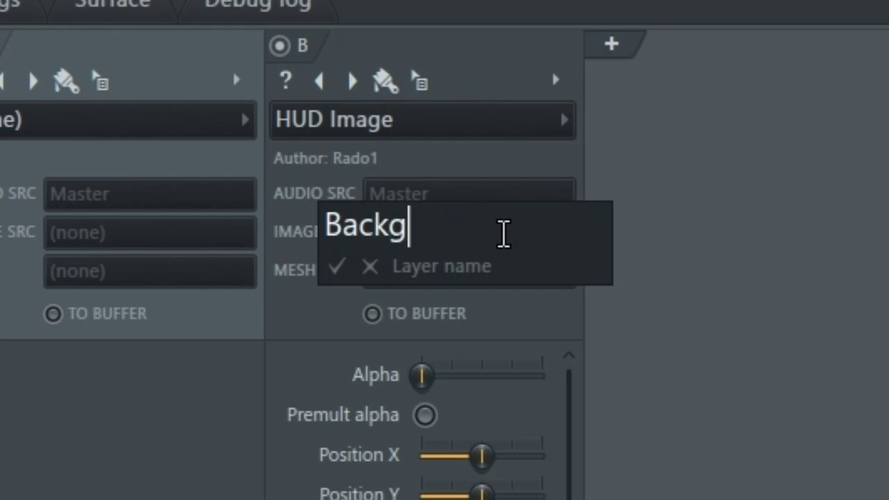
key("Return")
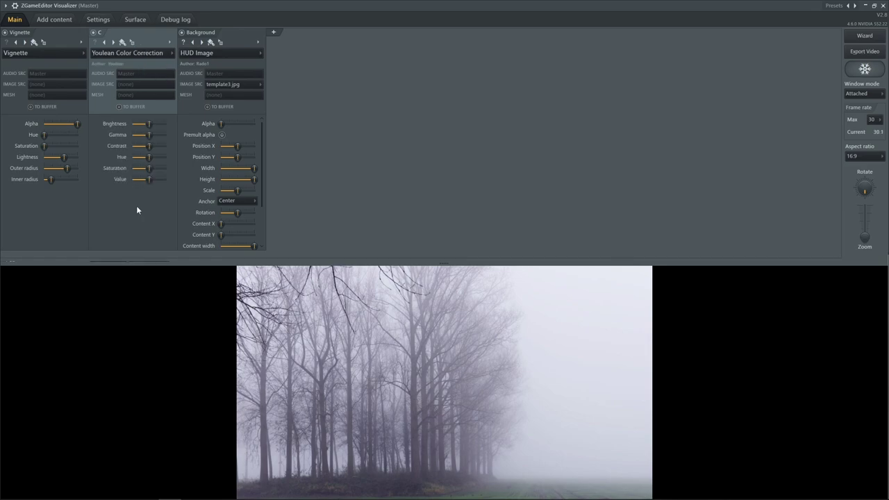
Load the Dubswitcher Color Shaper postprocess effect into layer C and look through its parameters
left_click(147, 62)
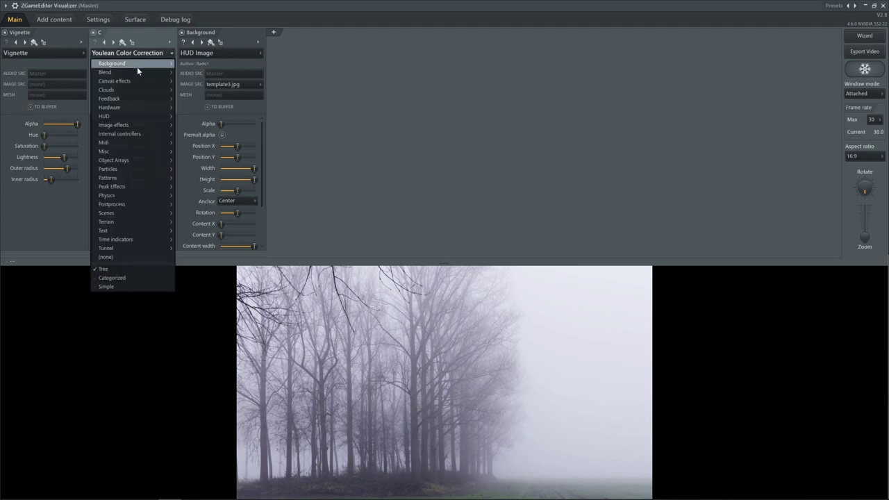
mouse_move(134, 210)
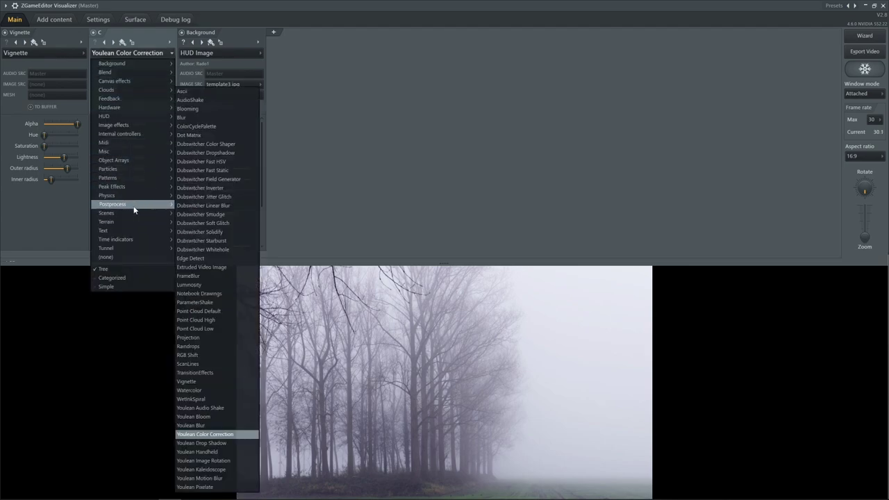
left_click(233, 146)
scroll(303, 214, "down", 5)
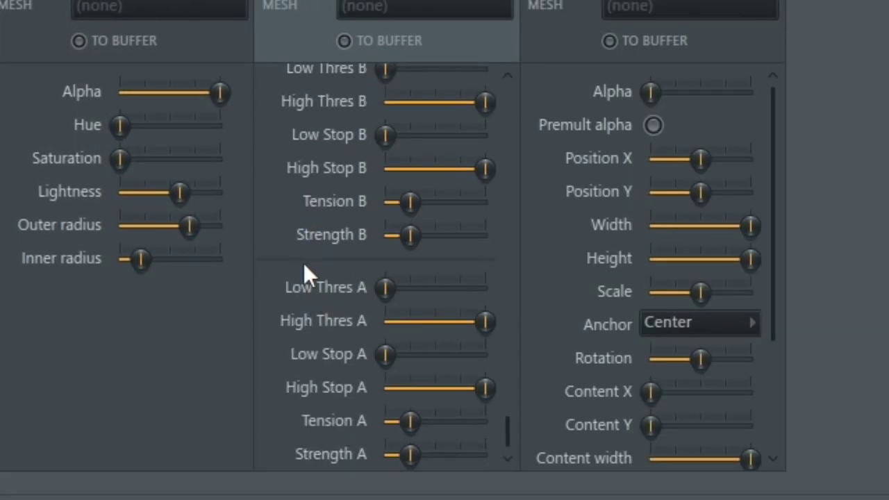
scroll(306, 267, "up", 5)
scroll(323, 295, "down", 5)
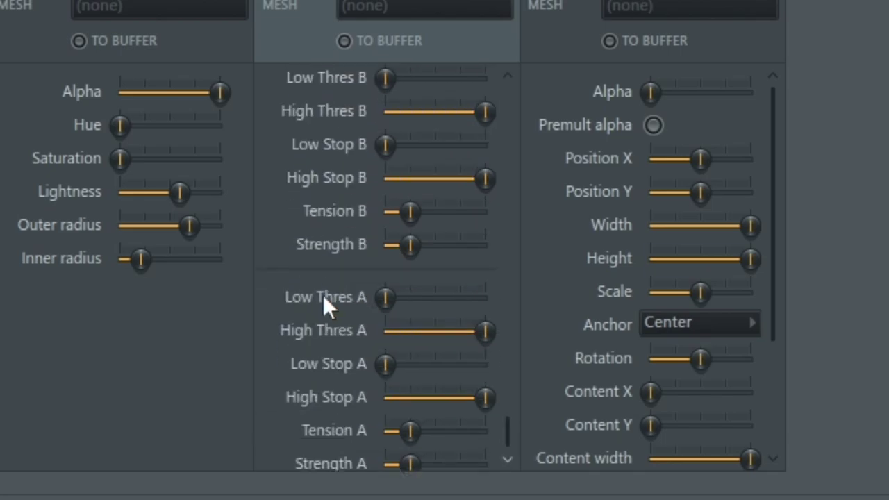
scroll(322, 294, "up", 10)
Replace the effect in layer C with the Youlean Color Correction postprocess effect
left_click(419, 6)
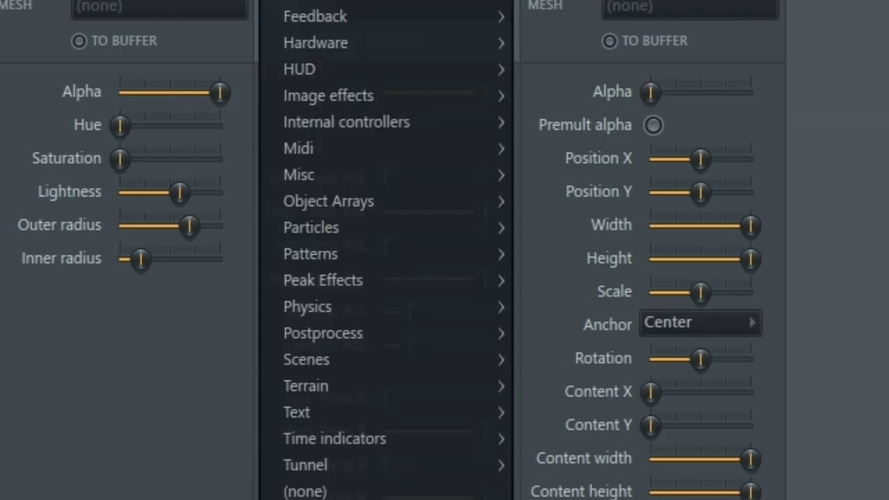
mouse_move(414, 332)
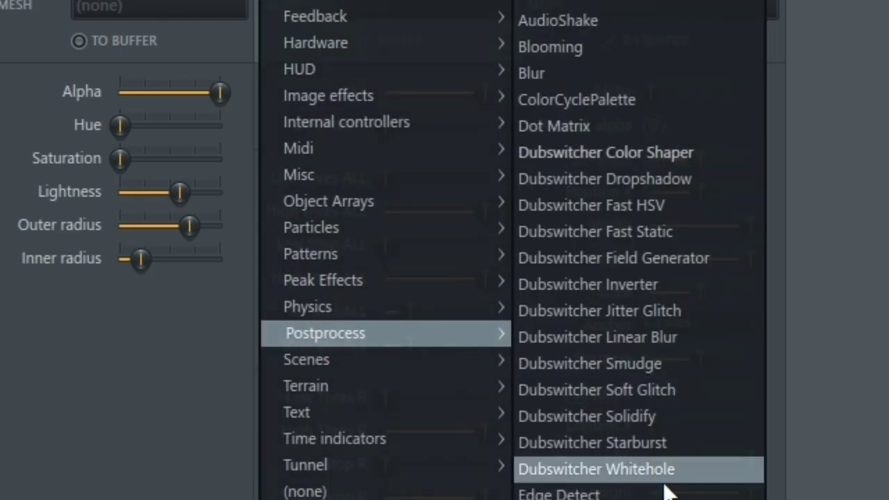
left_click(605, 152)
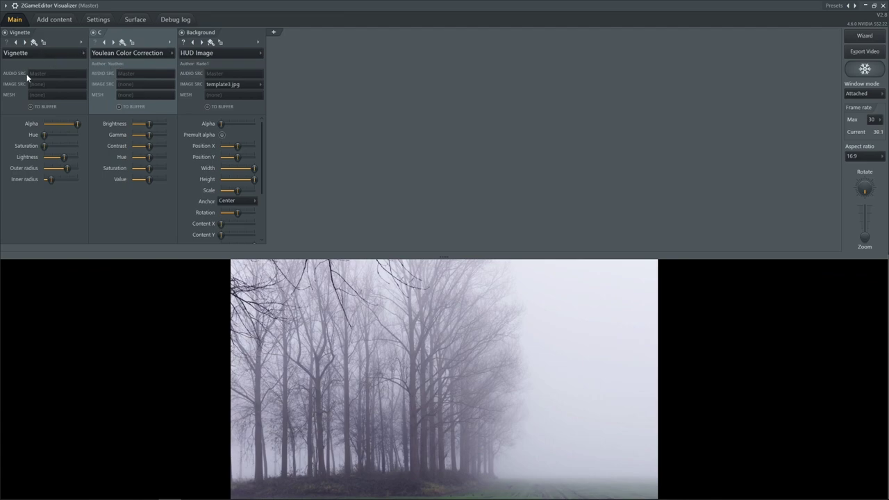
Rename layer C as "ColorCorrection"
left_click(167, 39)
left_click(208, 97)
type("ColorCorrection")
key("Return")
Send the ColorCorrection layer's output to a buffer and enlarge the layer area above the preview
left_click(131, 107)
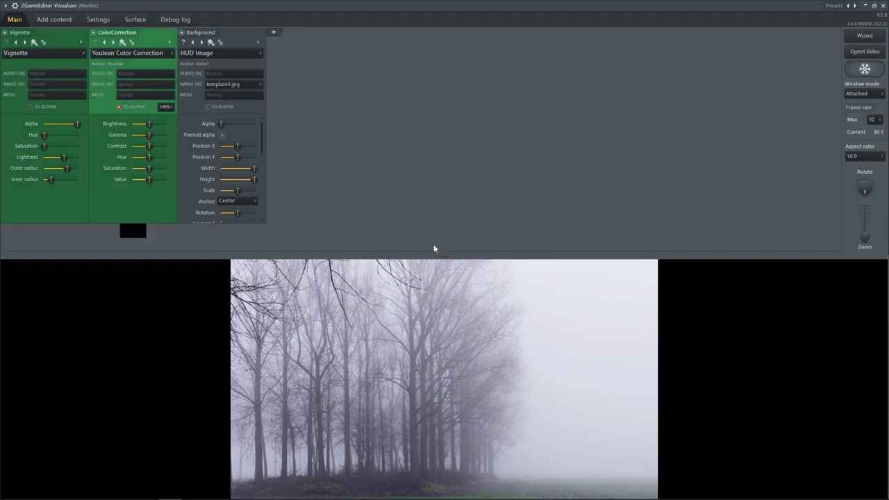
left_click_drag(445, 257, 446, 315)
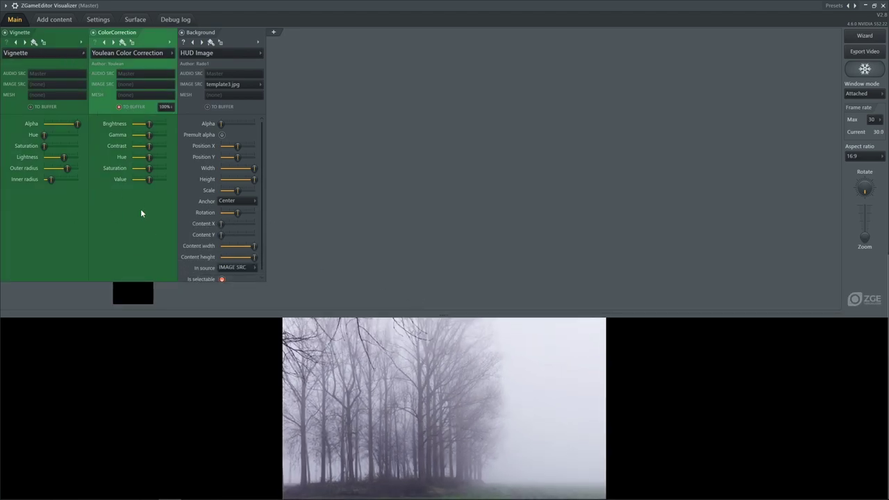
left_click(120, 107)
Try the Background layer ahead of the Vignette layer, and return it to its place behind ColorCorrection
left_click_drag(219, 41, 68, 41)
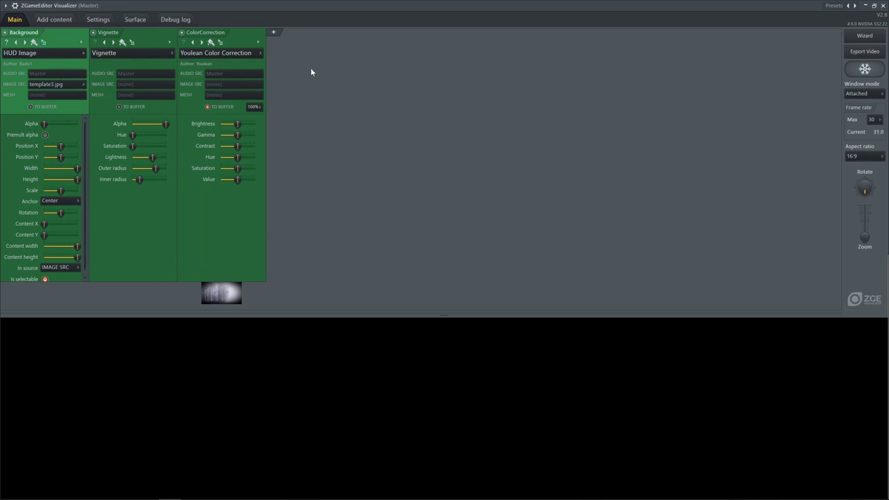
left_click_drag(43, 41, 221, 43)
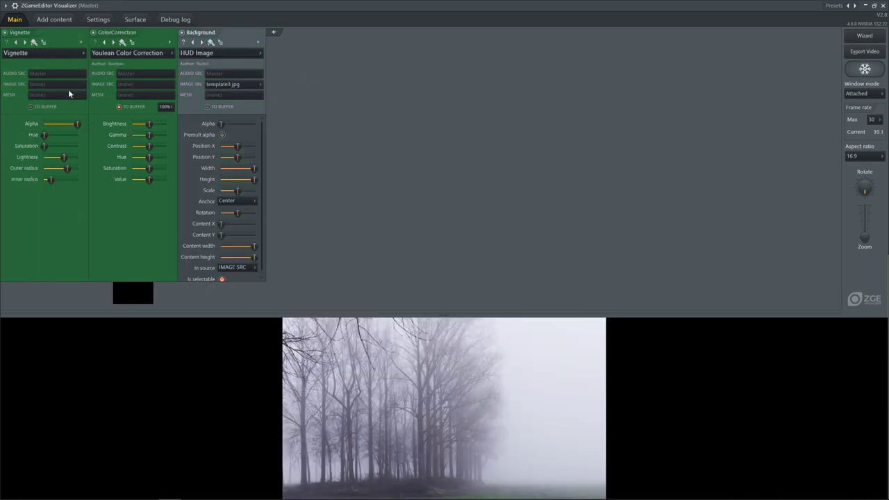
Add a new layer D after Background and load the HUD Image effect into it
left_click(275, 32)
left_click(331, 53)
mouse_move(327, 116)
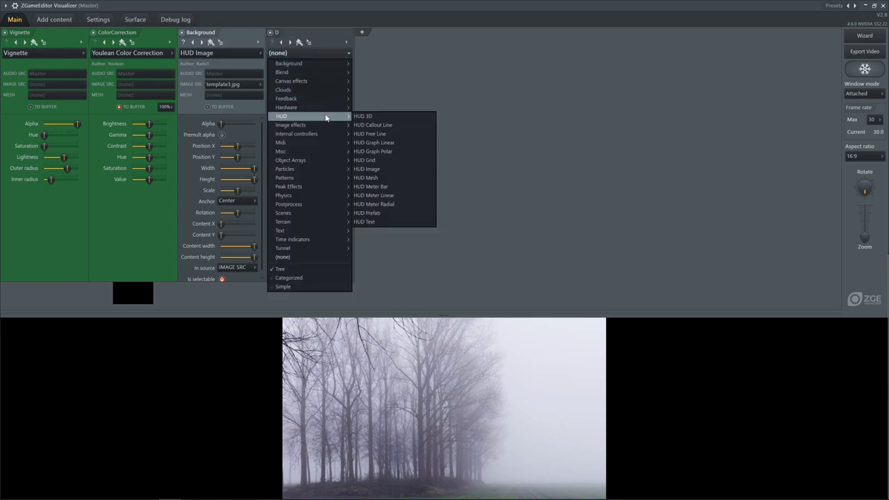
left_click(388, 169)
Set layer D's In source to IMAGE SRC and its image source to the output from layer ColorCorrection
left_click(324, 268)
left_click(330, 285)
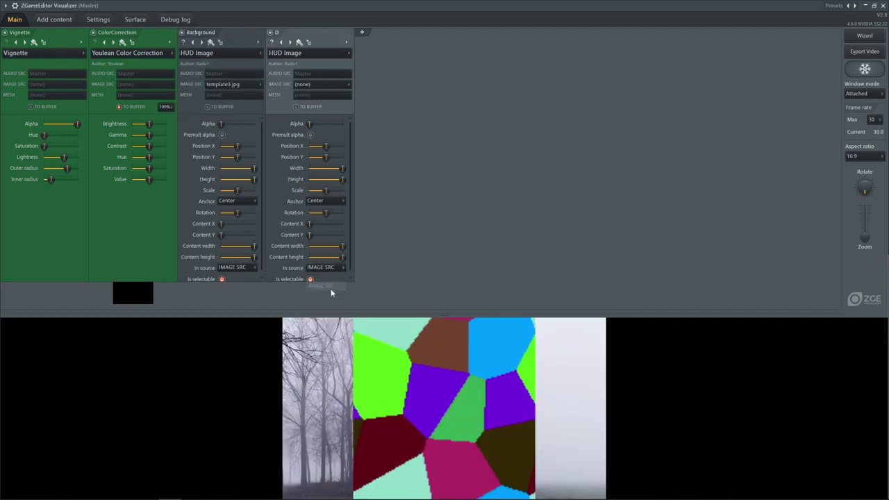
left_click(316, 84)
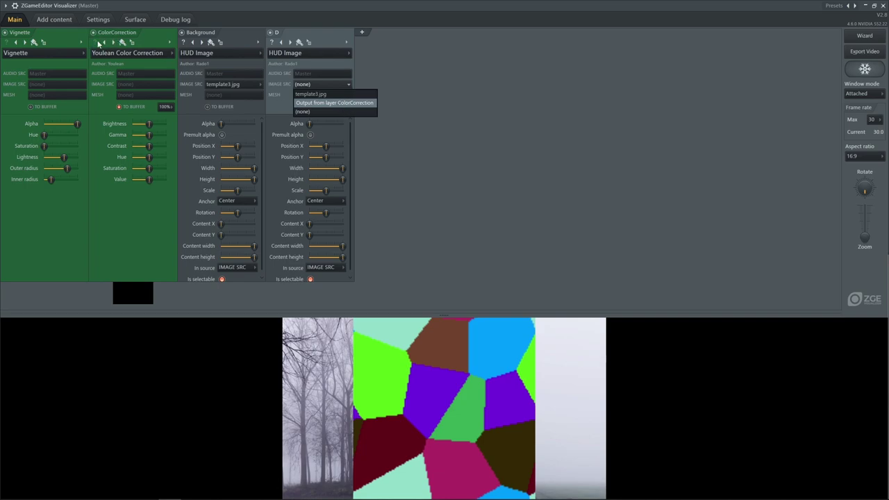
left_click(324, 103)
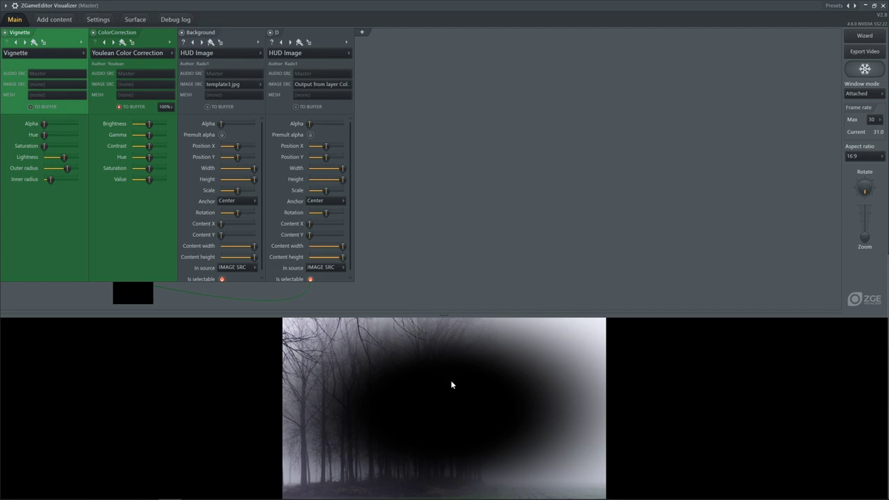
Preview the Vignette layer placed last with layer D disabled and re-enabled, and return Vignette to the front
left_click_drag(43, 42, 336, 43)
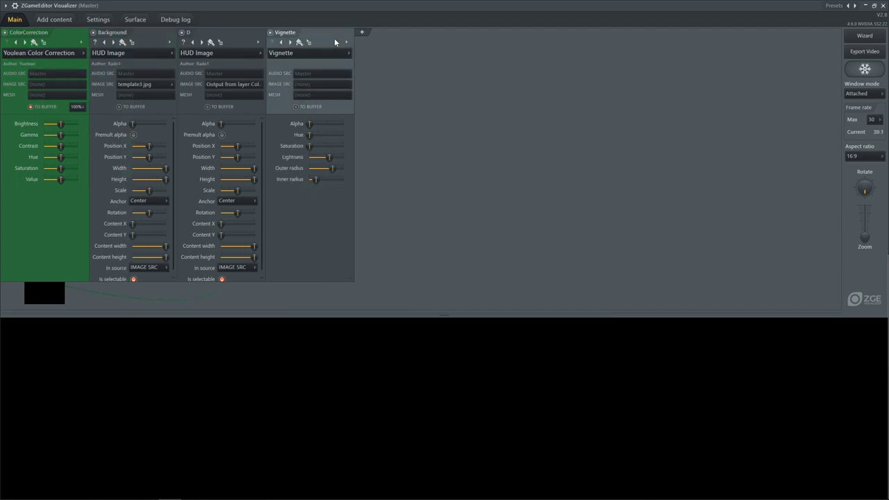
left_click(183, 33)
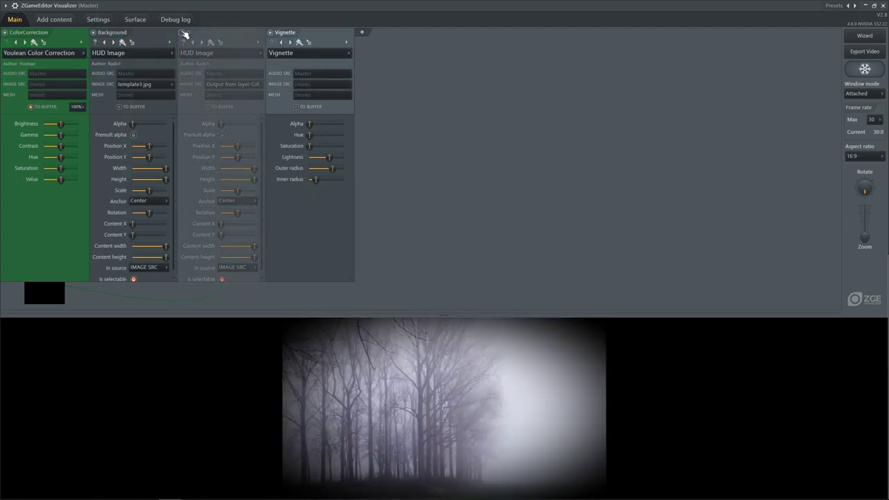
left_click(183, 33)
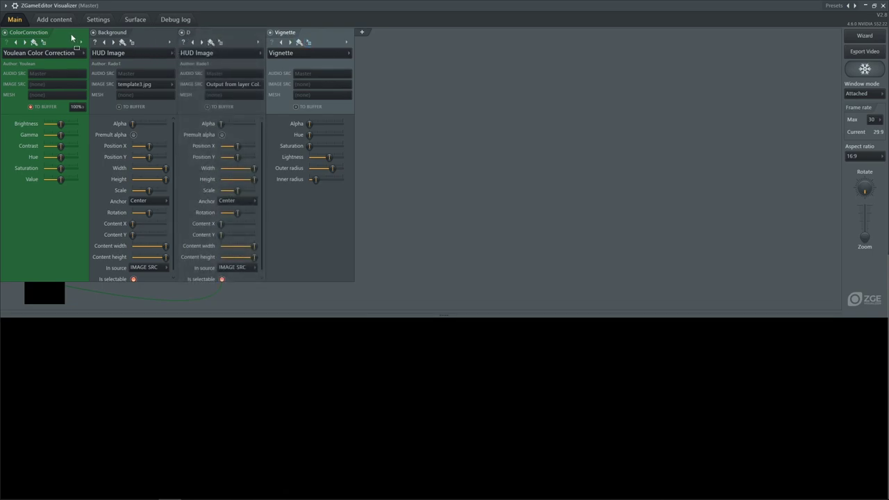
left_click_drag(309, 41, 140, 113)
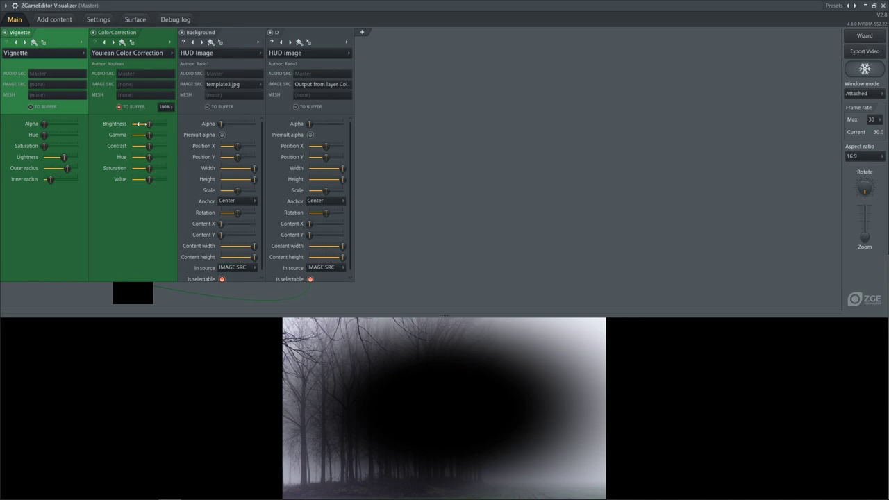
Try different brightness, gamma, contrast, hue, saturation and value settings on the ColorCorrection layer
left_click_drag(154, 126, 156, 135)
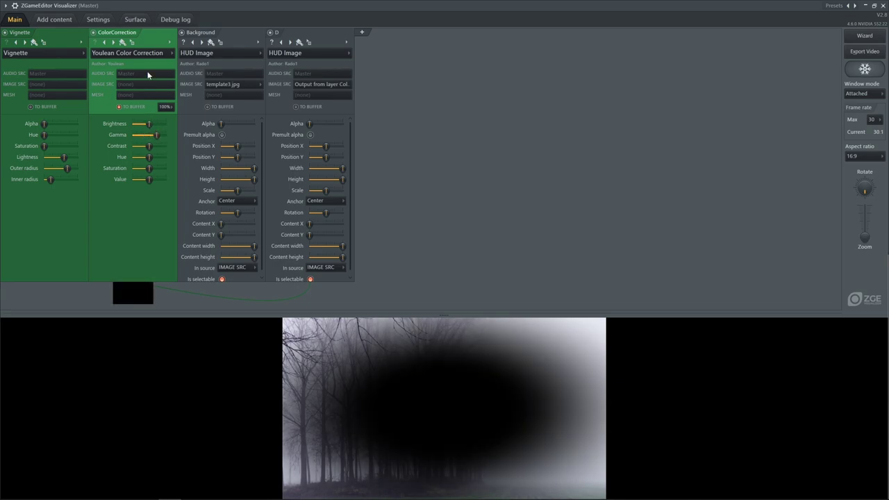
left_click_drag(156, 157, 141, 146)
mouse_move(149, 179)
left_mouse_down()
mouse_move(165, 179)
mouse_move(133, 159)
mouse_move(150, 157)
mouse_move(155, 147)
mouse_move(146, 146)
mouse_move(157, 168)
left_mouse_up()
Replace the ColorCorrection layer's effect with the Dubswitcher Color Shaper postprocess effect
left_click(129, 42)
mouse_move(132, 200)
left_click(185, 205)
Try a pale yellow-green tint by raising the ColorCorrection layer's Strength R, Strength G and Strength B to slightly under half
left_click_drag(141, 236, 146, 237)
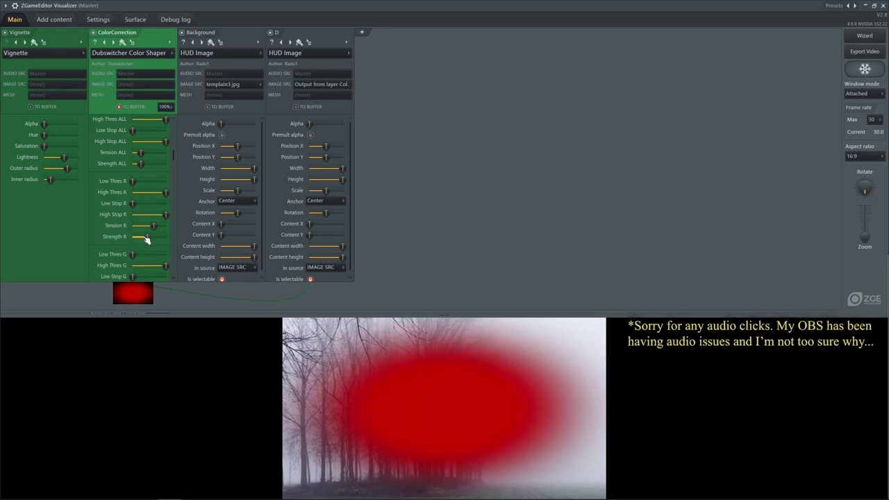
scroll(149, 238, "down", 3)
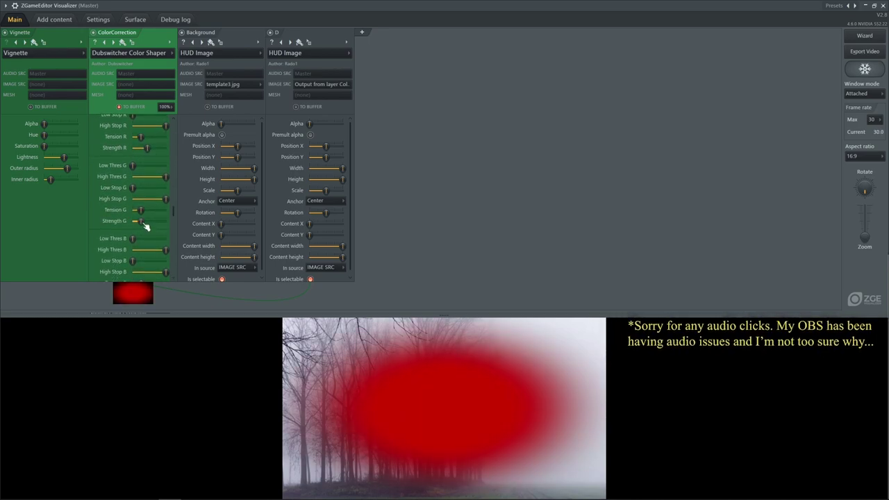
left_click_drag(144, 223, 148, 222)
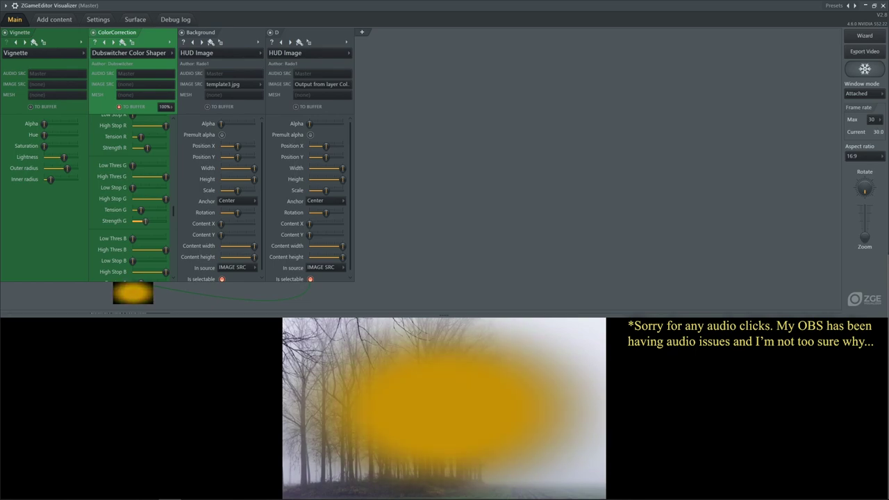
scroll(121, 226, "down", 3)
scroll(121, 226, "down", 1)
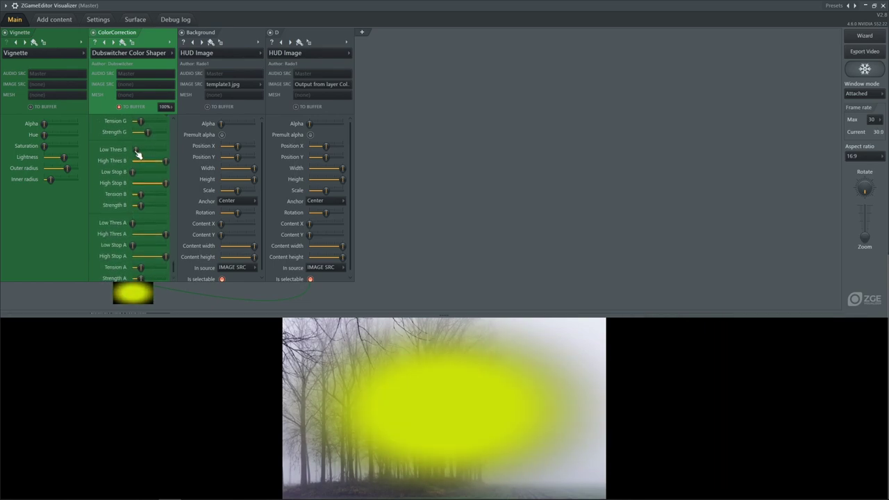
scroll(99, 224, "down", 1)
left_click_drag(142, 203, 145, 203)
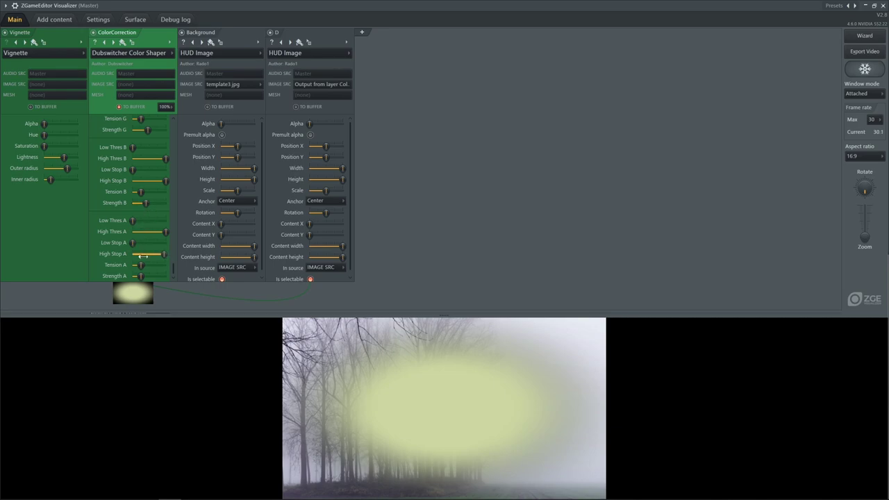
scroll(105, 208, "up", 1)
scroll(103, 205, "up", 1)
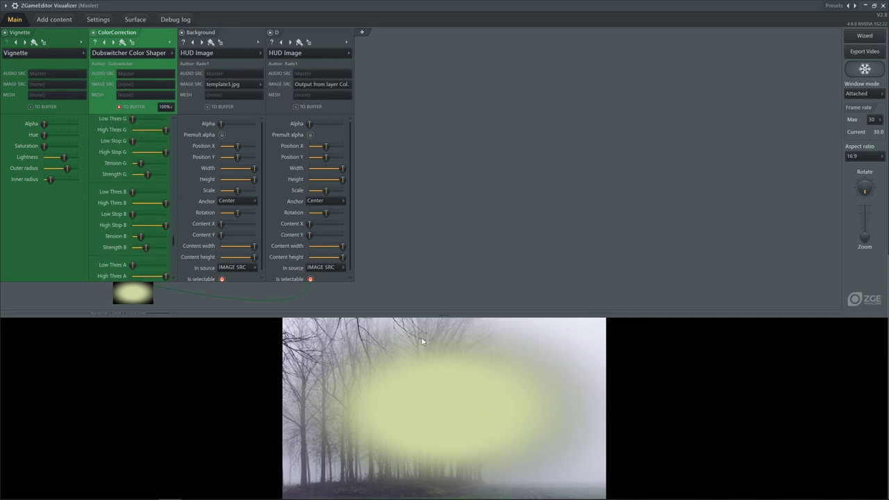
Lower the Vignette layer's Outer radius to about a third and raise its Inner radius to just over half
left_click(69, 172)
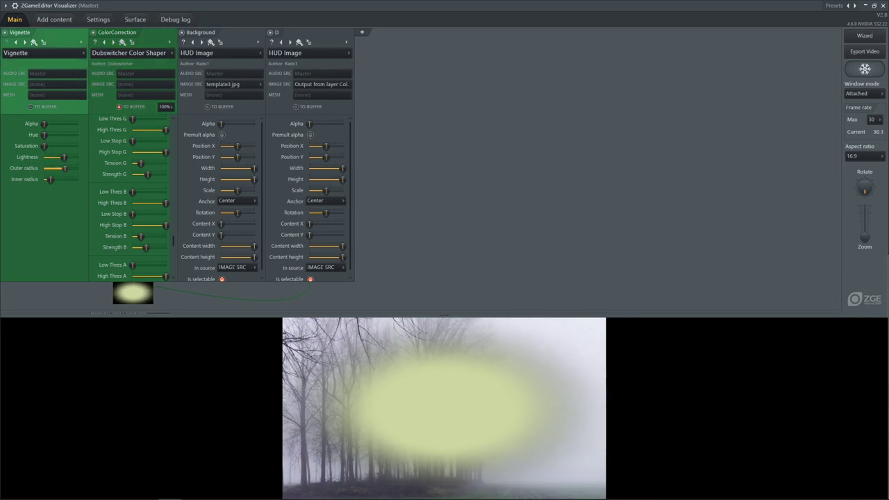
left_click_drag(63, 157, 48, 168)
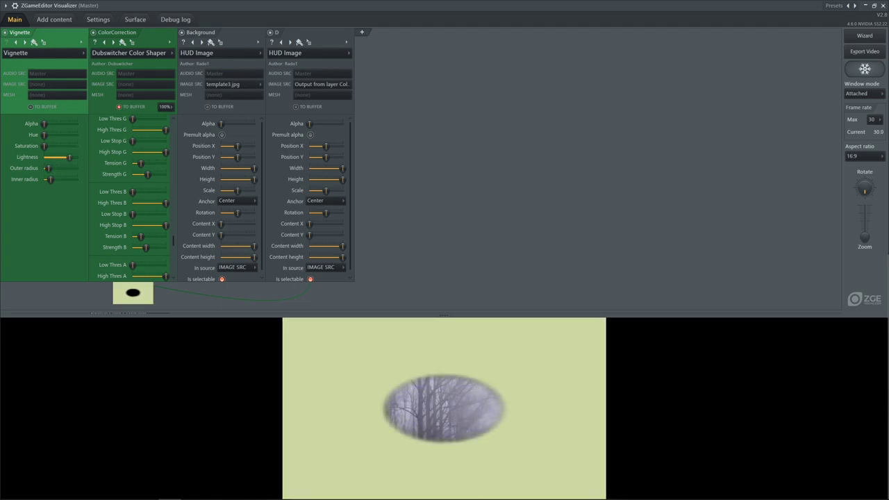
mouse_move(50, 179)
left_mouse_down()
mouse_move(60, 179)
mouse_move(53, 168)
mouse_move(61, 180)
mouse_move(57, 168)
left_mouse_up()
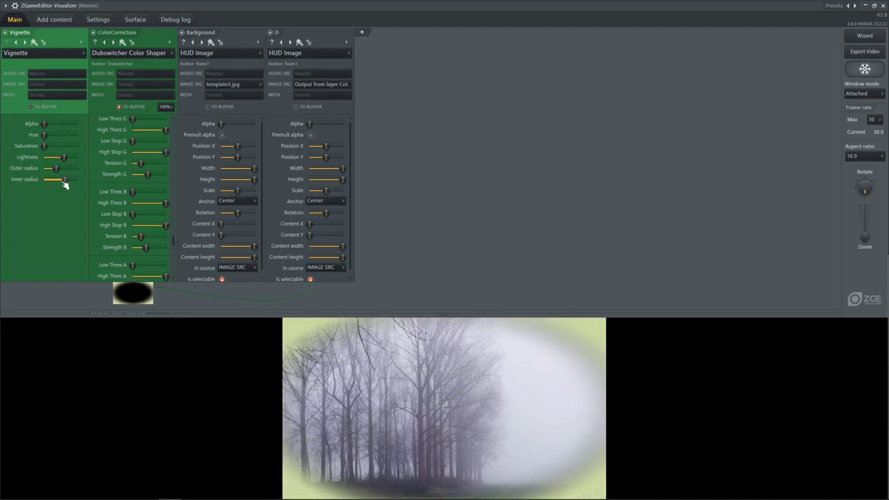
Test layer D's Alpha, and lower Strength R in the ColorCorrection layer to about a quarter
scroll(98, 180, "up", 5)
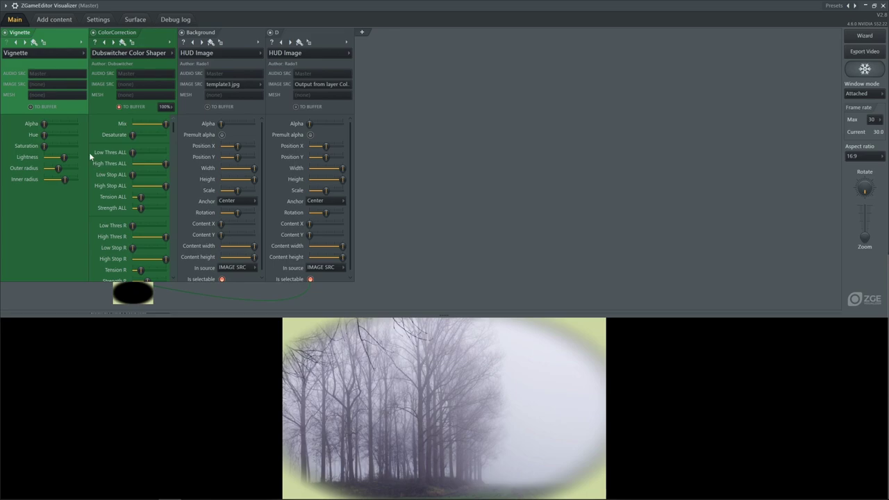
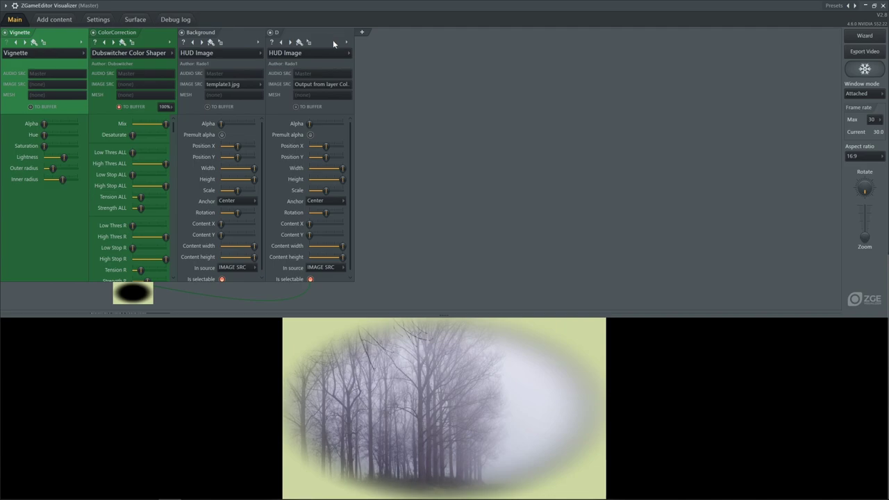
mouse_move(315, 127)
left_mouse_down()
mouse_move(338, 127)
mouse_move(311, 128)
left_mouse_up()
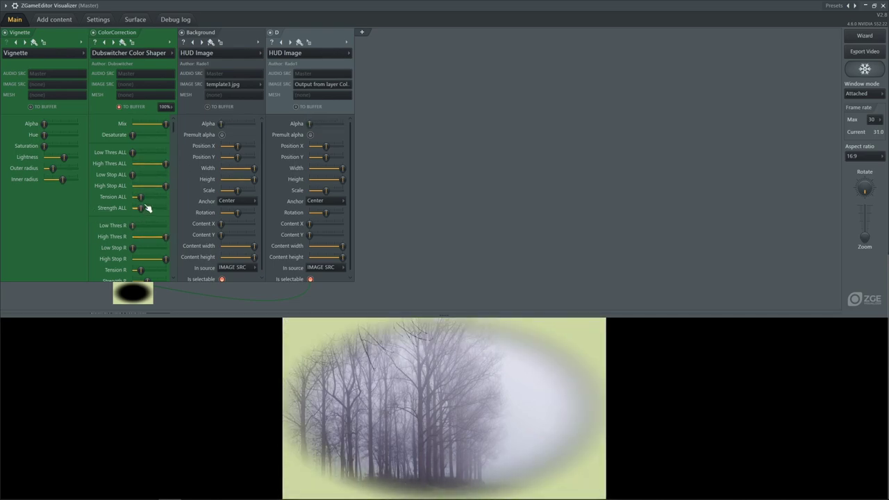
scroll(143, 208, "down", 2)
left_click(146, 232)
scroll(132, 236, "down", 8)
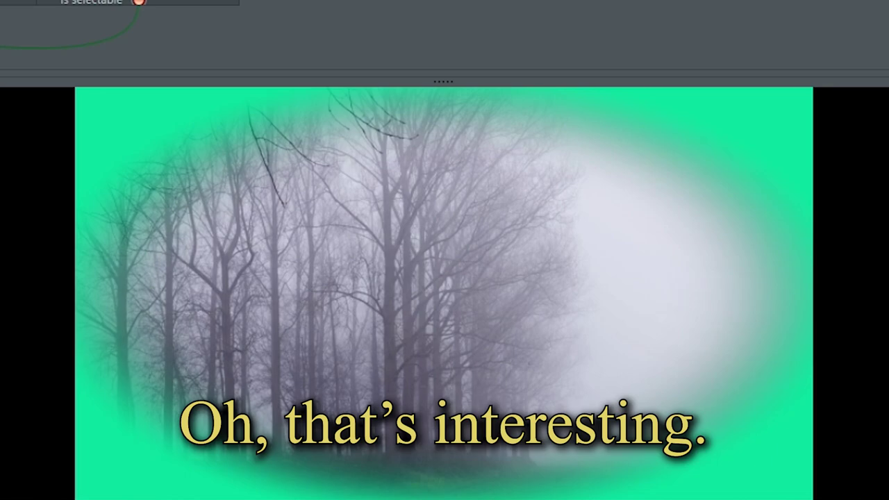
Raise layer D's Alpha to about a third, and lower ColorCorrection's Strength B and Strength G to about a quarter
left_click_drag(340, 124, 322, 131)
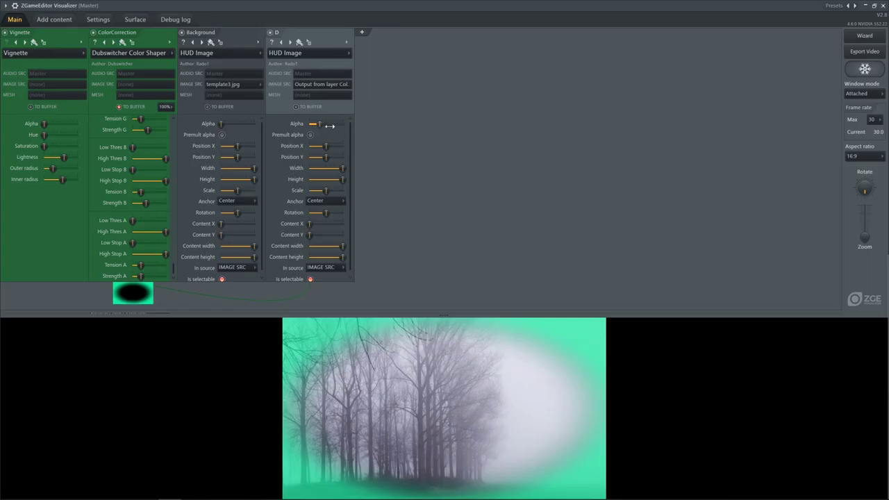
left_click_drag(145, 203, 147, 197)
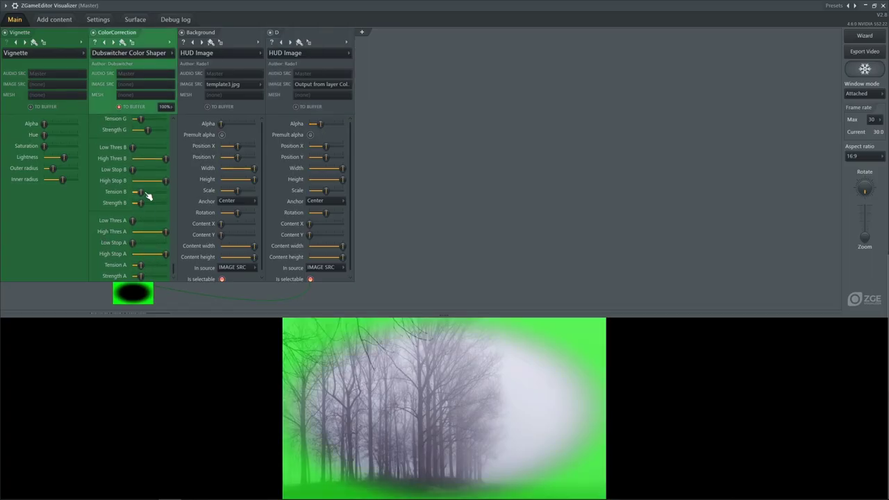
left_click_drag(147, 130, 144, 130)
scroll(132, 167, "up", 5)
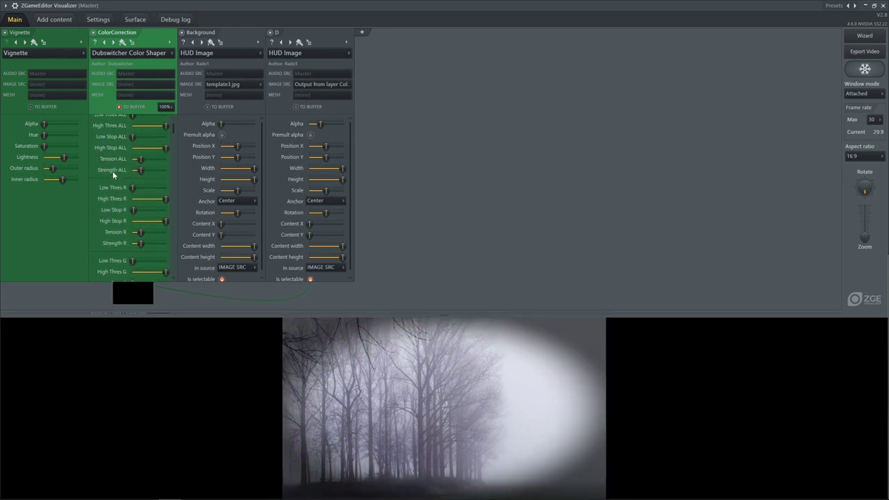
scroll(138, 221, "down", 4)
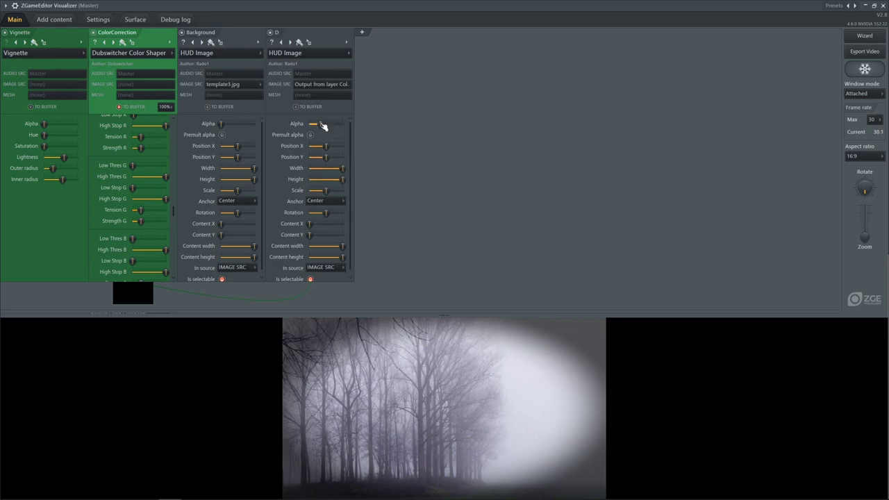
Try layer D's Alpha at its minimum, and set it to about a third for a softer vignette
left_click_drag(320, 124, 309, 124)
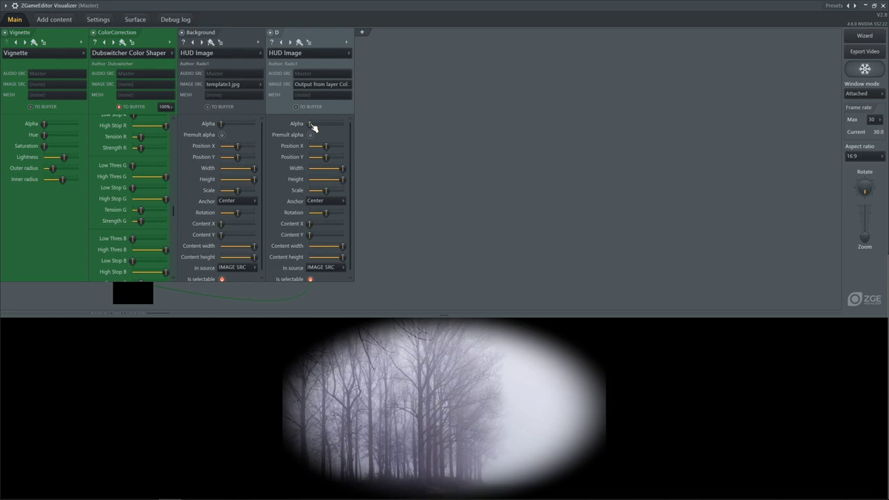
mouse_move(311, 125)
left_mouse_down()
mouse_move(325, 125)
mouse_move(310, 125)
left_mouse_up()
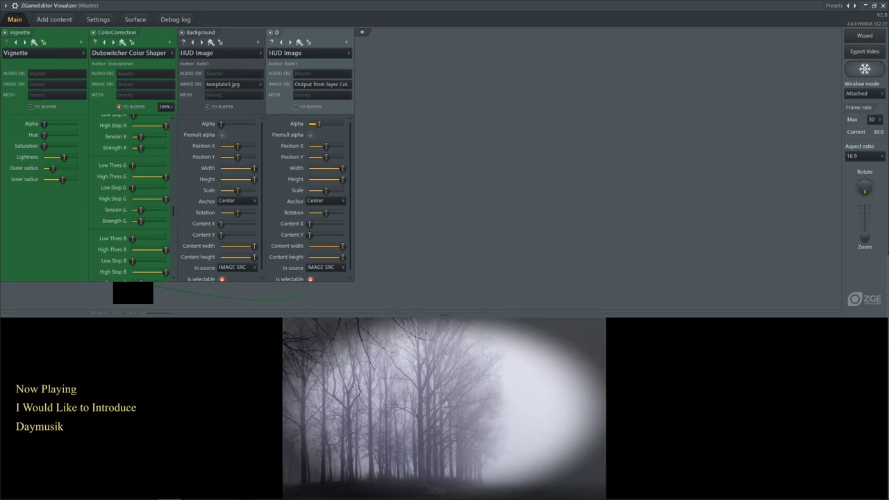
Test raising the Vignette layer's Outer radius and Saturation
left_click_drag(52, 168, 58, 171)
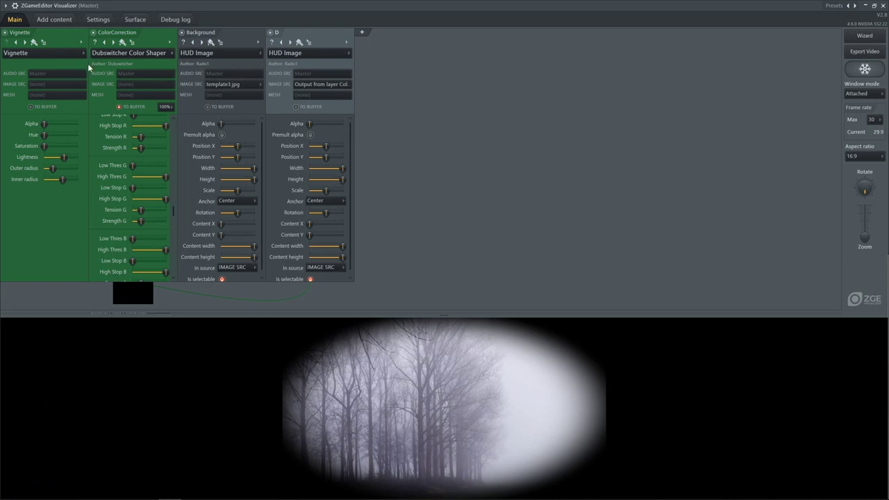
left_click_drag(46, 145, 57, 146)
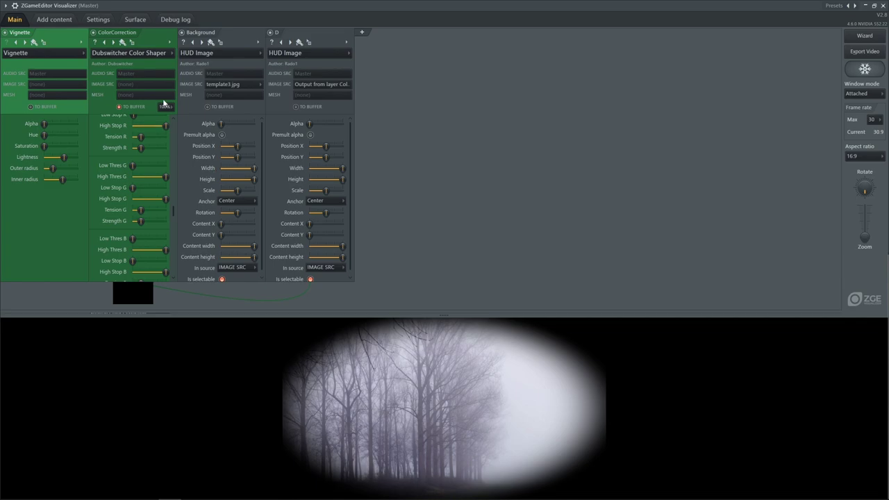
Close this visualizer, open the second ZGameEditor Visualizer on the Master mixer track, and expand its LyricsShadow layer
left_click(883, 6)
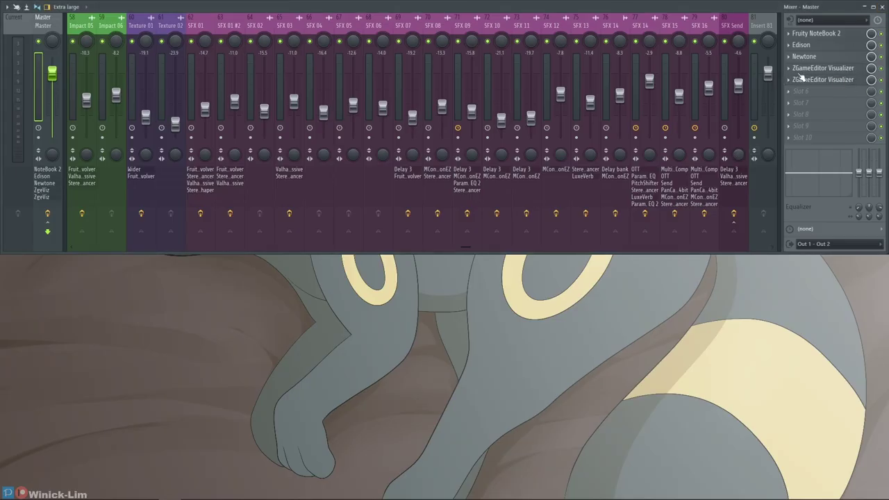
left_click(789, 82)
key("Escape")
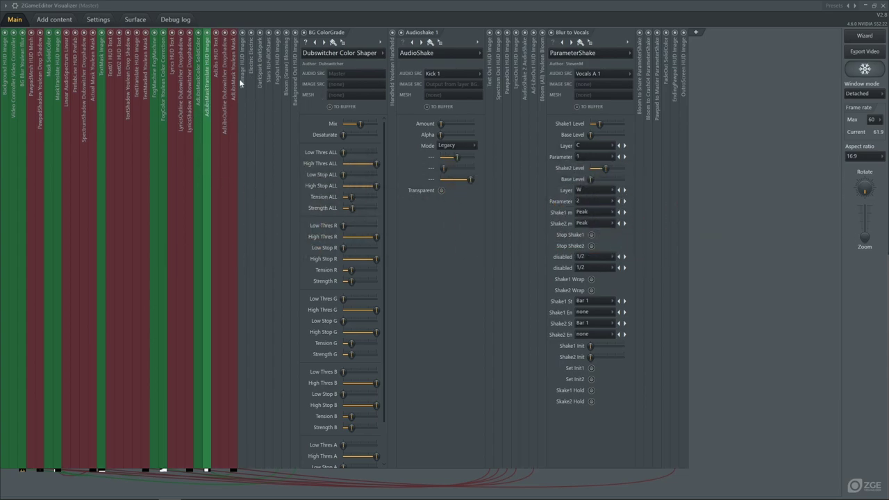
left_click(190, 76)
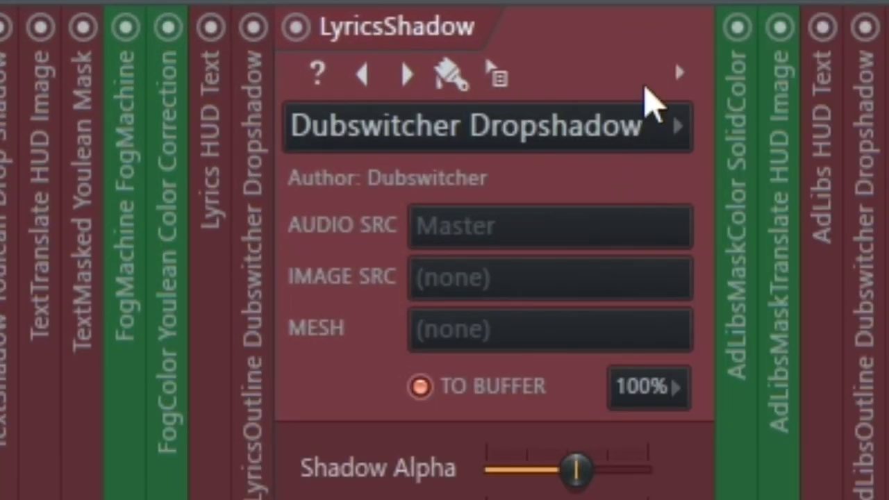
Locate Dubswitcher Dropshadow among the Postprocess effects for the LyricsShadow layer, keeping the current effect
left_click(612, 115)
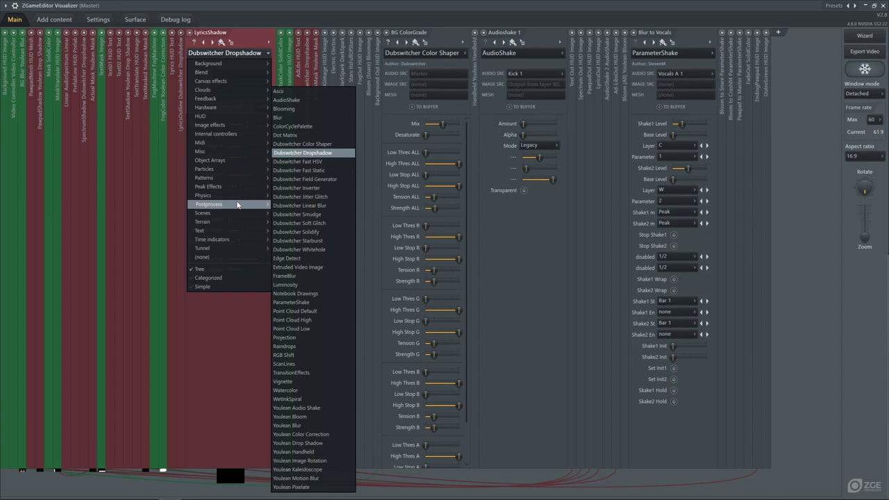
left_click(232, 360)
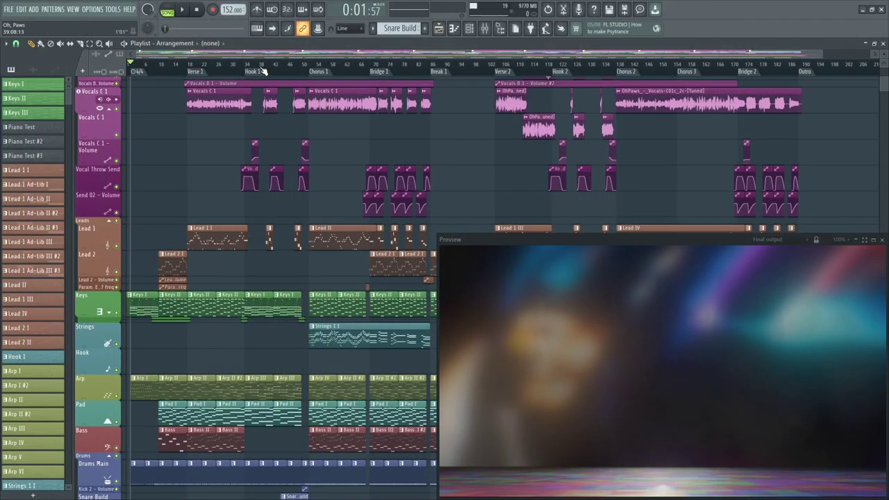
Move the playlist playhead to the middle of Verse 1 to preview the lyrics
left_click(212, 65)
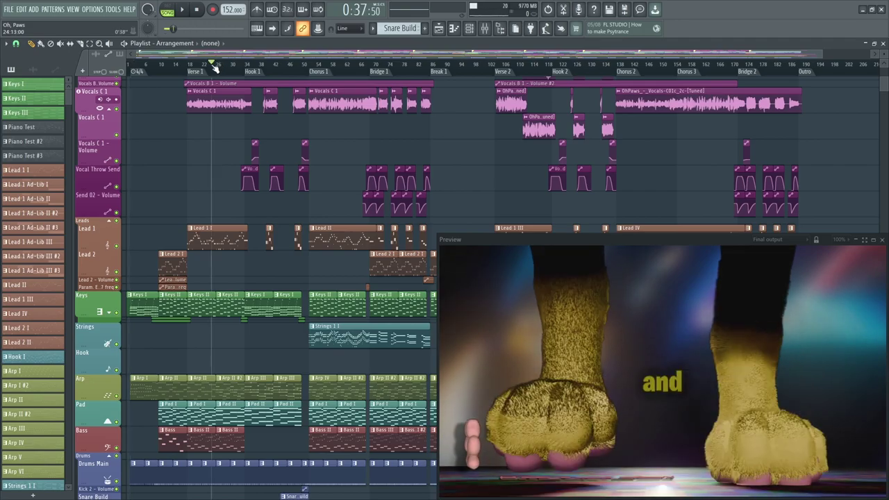
left_click(222, 66)
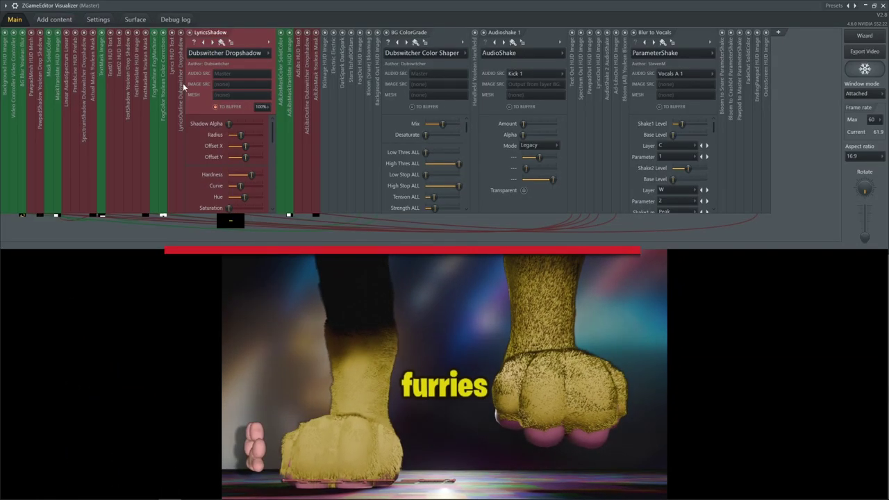
Expand the LyricsOutline layer, view its full settings, and test its Hardness and Curve
left_click(184, 82)
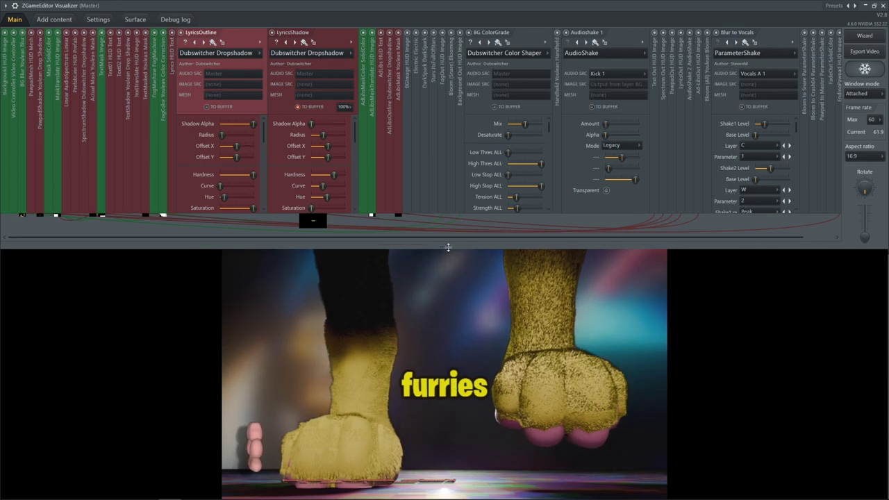
left_click_drag(448, 248, 444, 343)
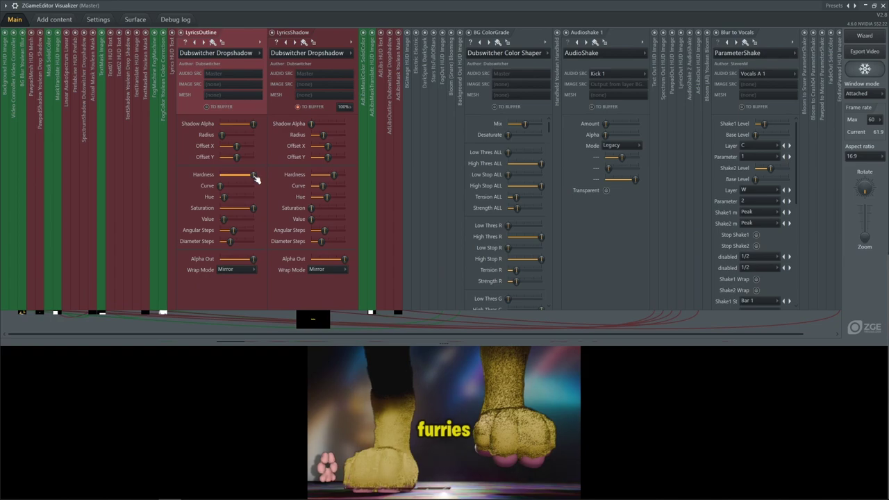
left_click_drag(442, 341, 445, 229)
scroll(232, 168, "down", 2)
mouse_move(253, 148)
left_mouse_down()
mouse_move(221, 148)
mouse_move(252, 148)
left_mouse_up()
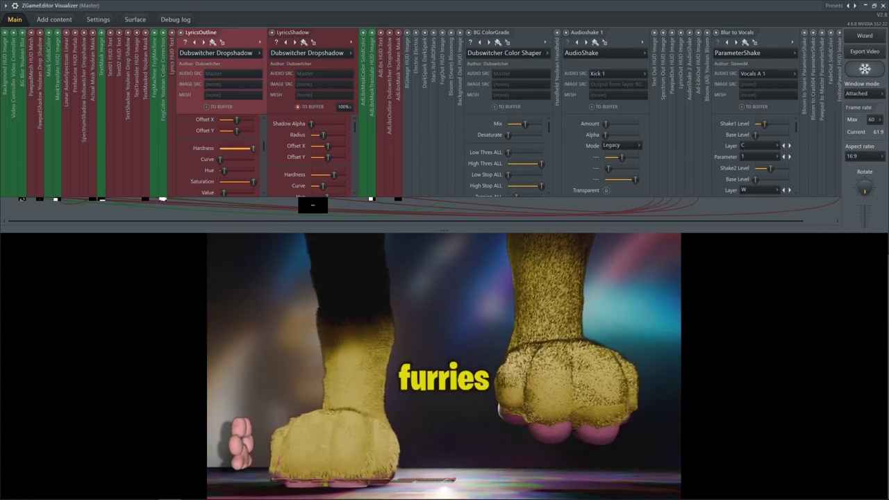
mouse_move(221, 159)
left_mouse_down()
mouse_move(242, 159)
mouse_move(231, 148)
mouse_move(272, 144)
mouse_move(264, 161)
mouse_move(221, 165)
left_mouse_up()
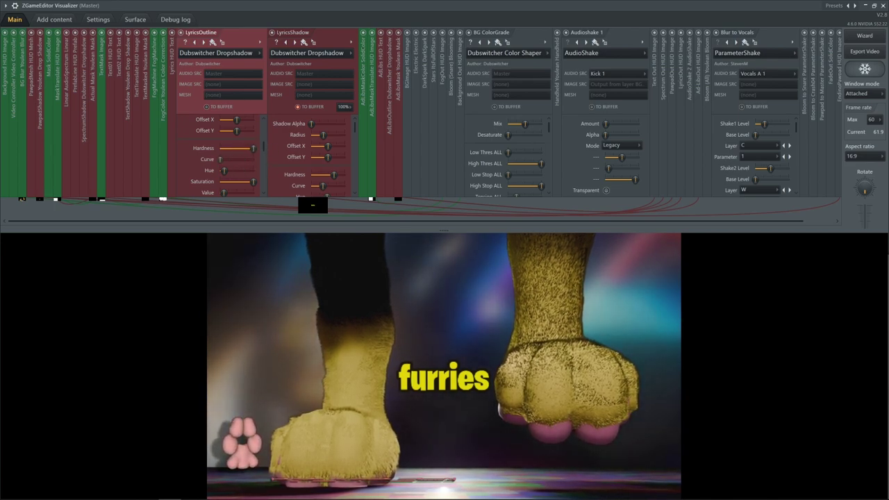
Raise LyricsShadow's Shadow Alpha to about half, set its Curve to about two thirds, and lower its Hardness to just under half
left_click_drag(311, 124, 324, 123)
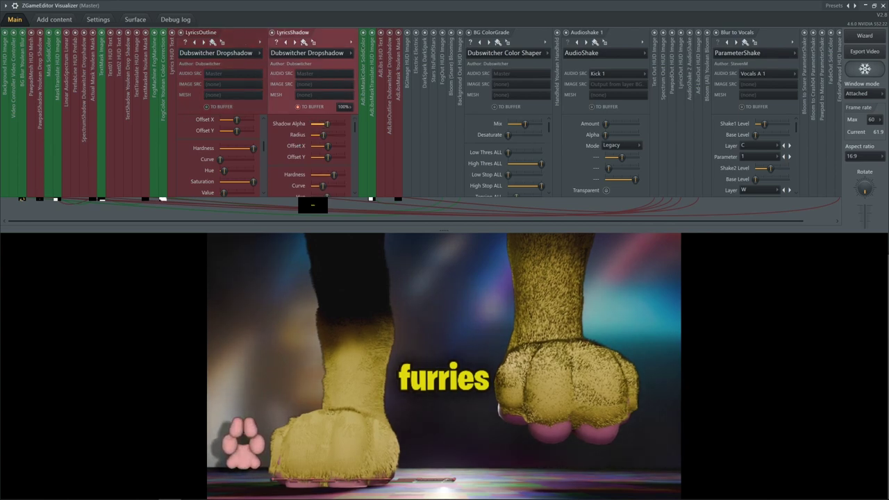
mouse_move(322, 185)
left_mouse_down()
mouse_move(341, 186)
mouse_move(317, 186)
left_mouse_up()
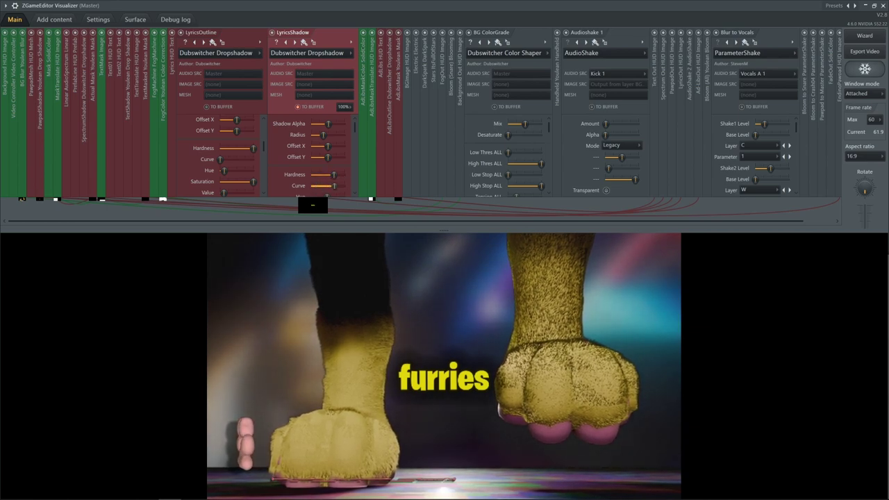
left_click_drag(334, 174, 328, 175)
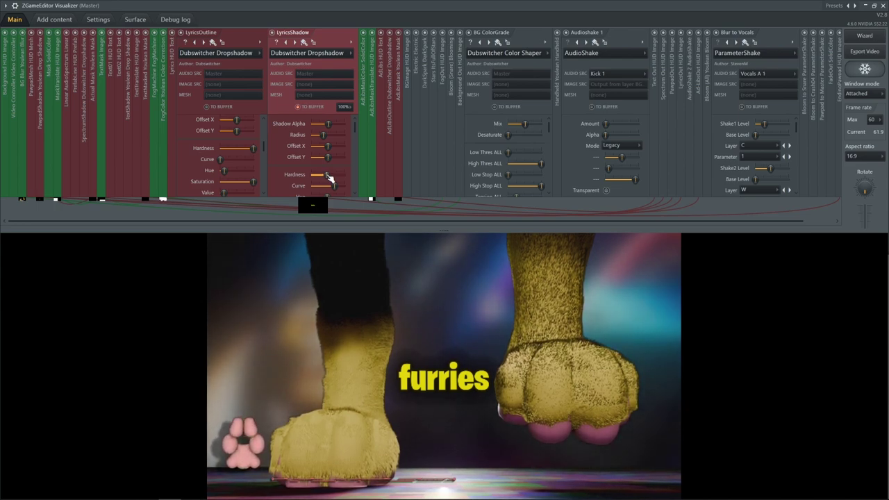
Locate Youlean Drop Shadow among the Postprocess effects for the LyricsShadow layer, keeping the current effect
left_click(330, 58)
mouse_move(326, 204)
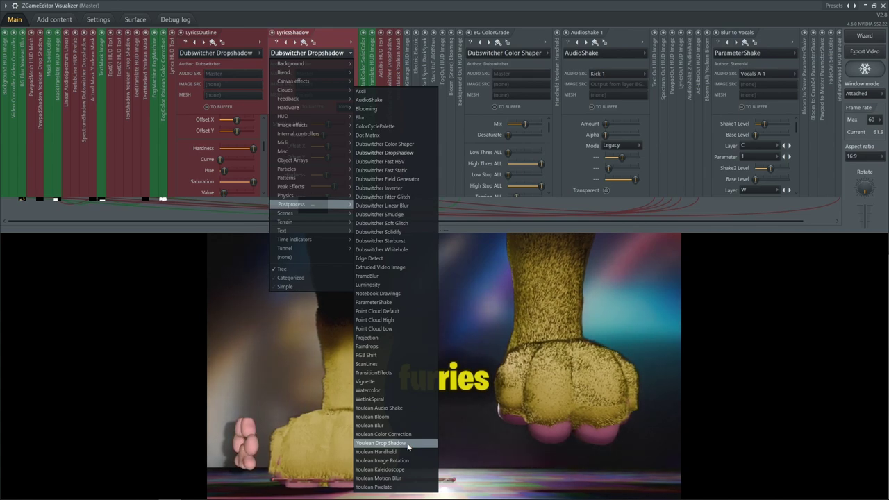
left_click(253, 24)
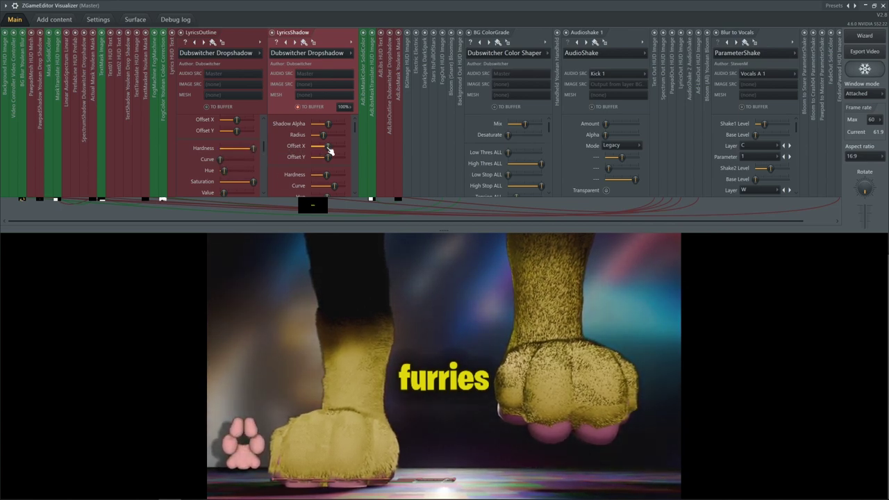
Set LyricsShadow's Hardness to about three quarters and its Curve to about a third, and give the layer area more height
scroll(330, 153, "down", 1)
mouse_move(335, 171)
left_mouse_down()
mouse_move(322, 171)
mouse_move(338, 160)
left_mouse_up()
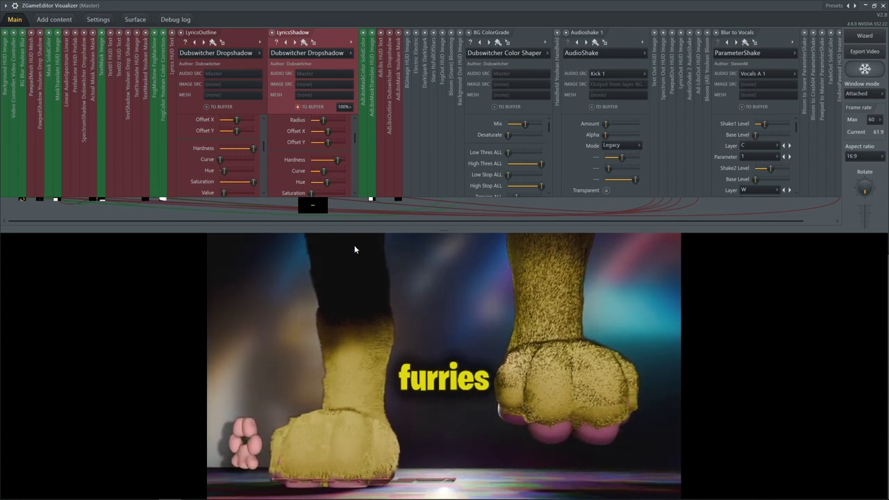
left_click_drag(449, 229, 445, 291)
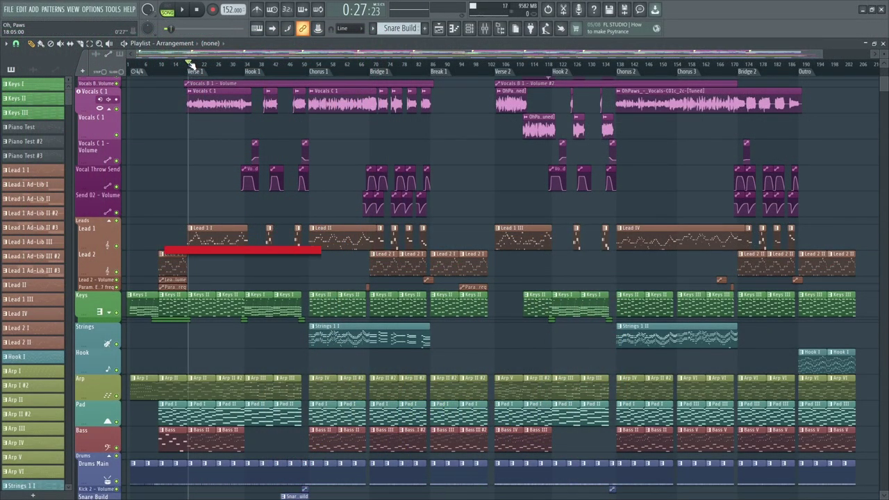
Move the playlist playhead back to about bar 2, near the start of the song
left_click_drag(190, 63, 170, 64)
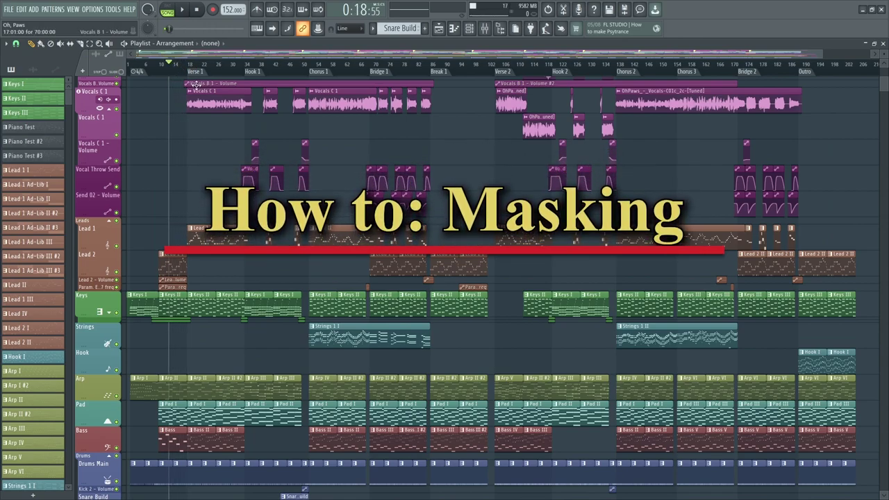
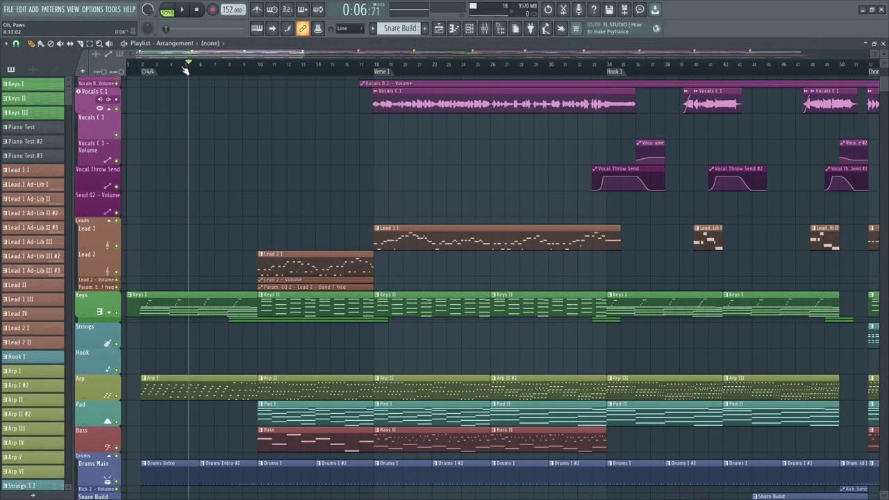
left_click_drag(185, 70, 146, 66)
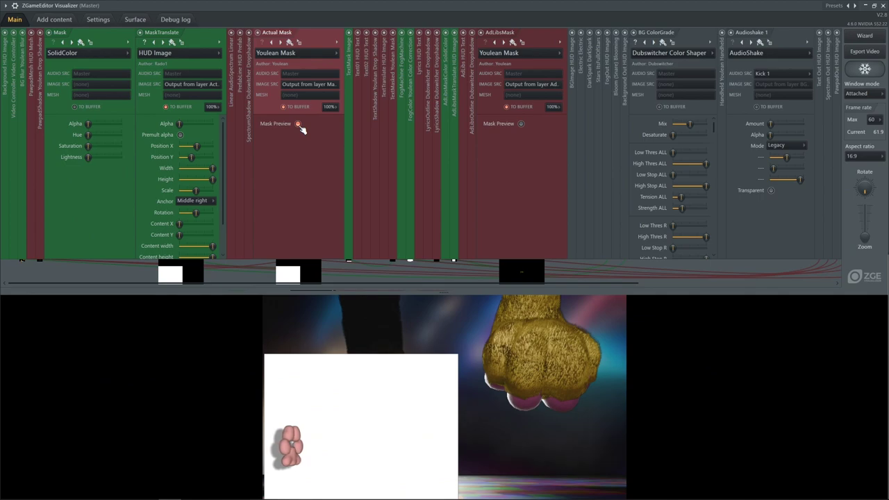
Turn off the Actual Mask layer's Mask Preview, expand the PrefabLine layer, and briefly preview the mask again
left_click(299, 125)
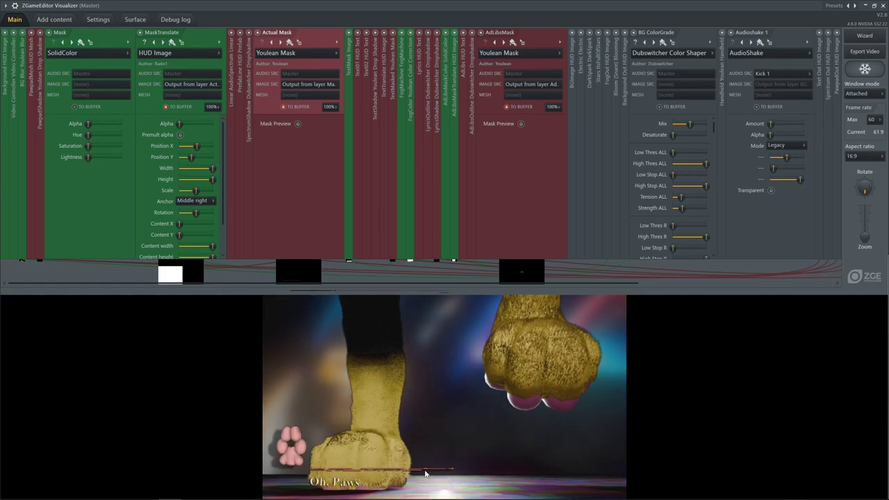
left_click(241, 91)
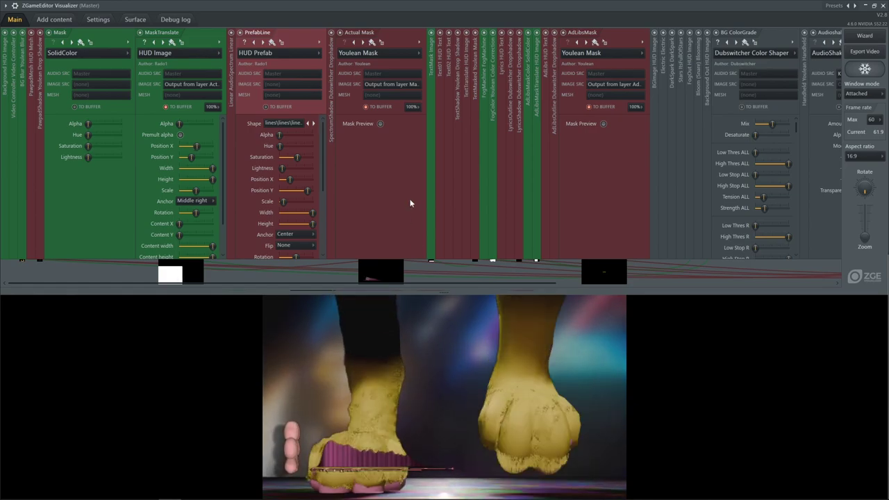
left_click(380, 124)
left_click(380, 124)
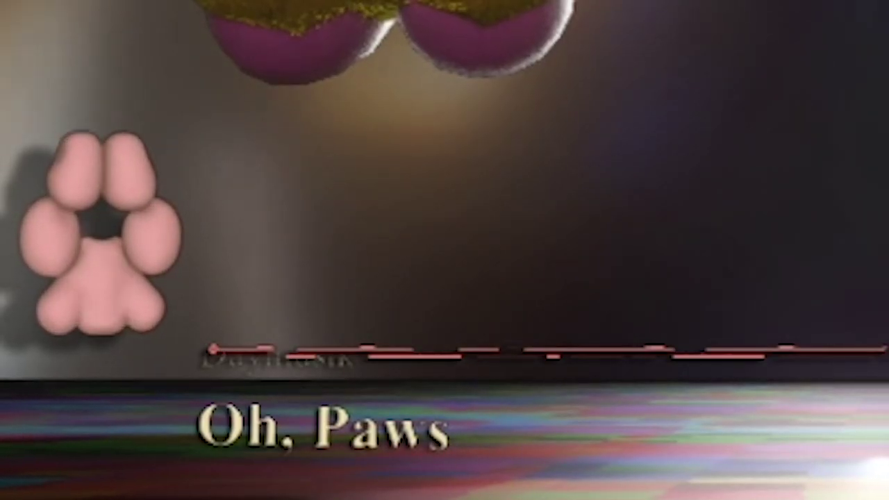
Expand the TextMasked layer and turn on its Mask Preview
left_click(109, 59)
left_click(145, 63)
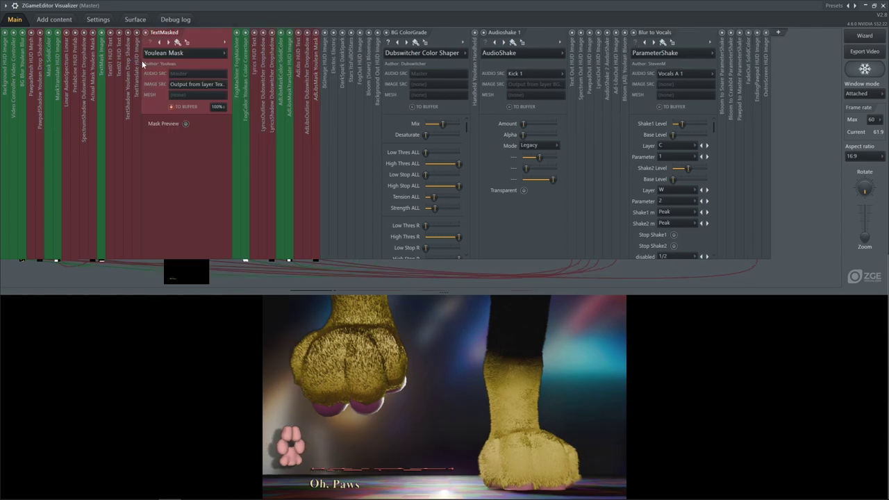
left_click(186, 124)
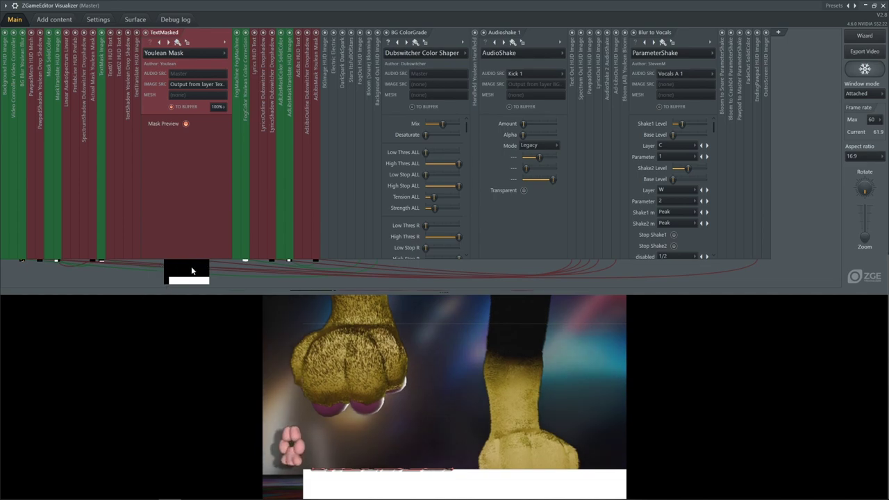
Expand the Text02 and Text01 layers, and turn off TextMasked's Mask Preview
left_click(118, 99)
left_click(109, 100)
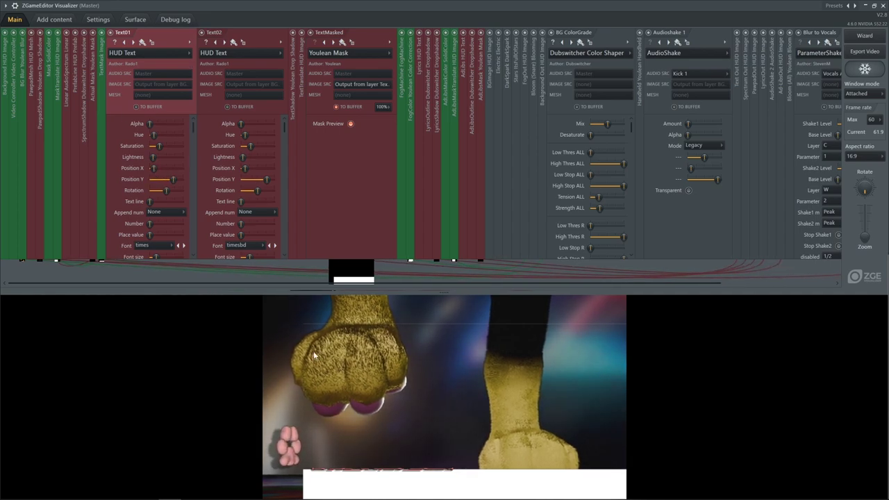
left_click(350, 124)
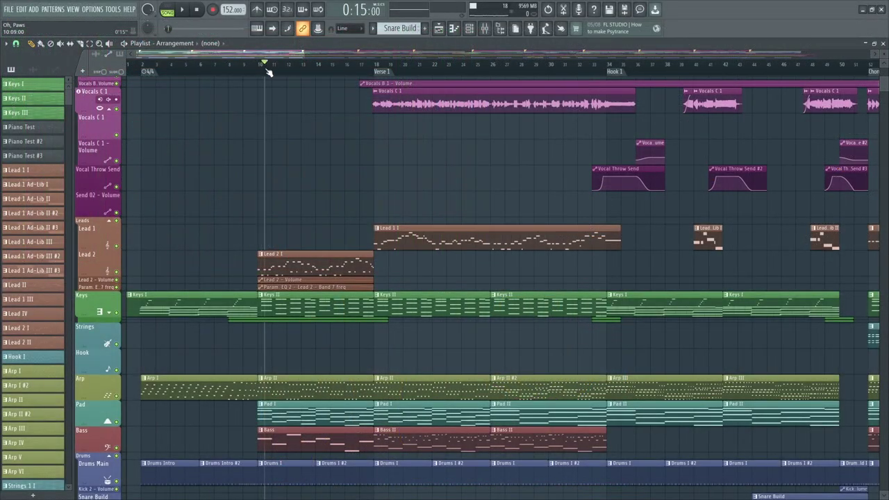
Move the playhead forward toward Verse 1 and compare the masked text with TextMasked's Mask Preview on and off
left_click_drag(313, 69, 348, 67)
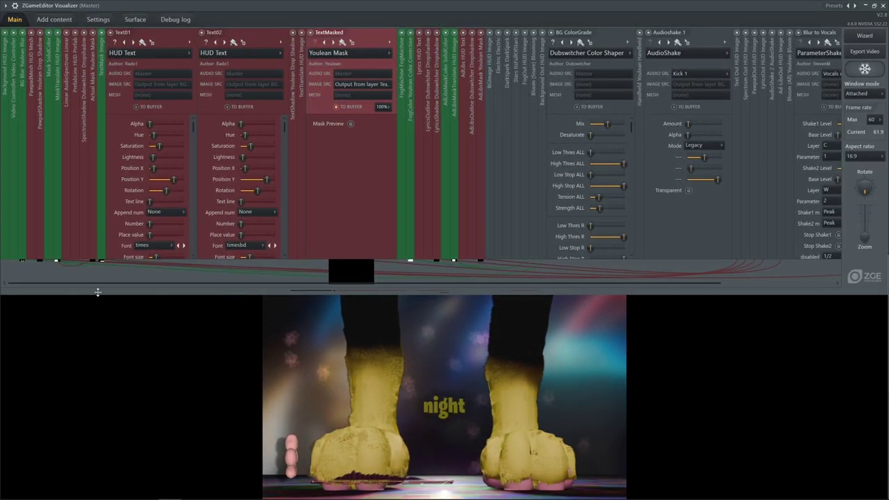
left_click(351, 124)
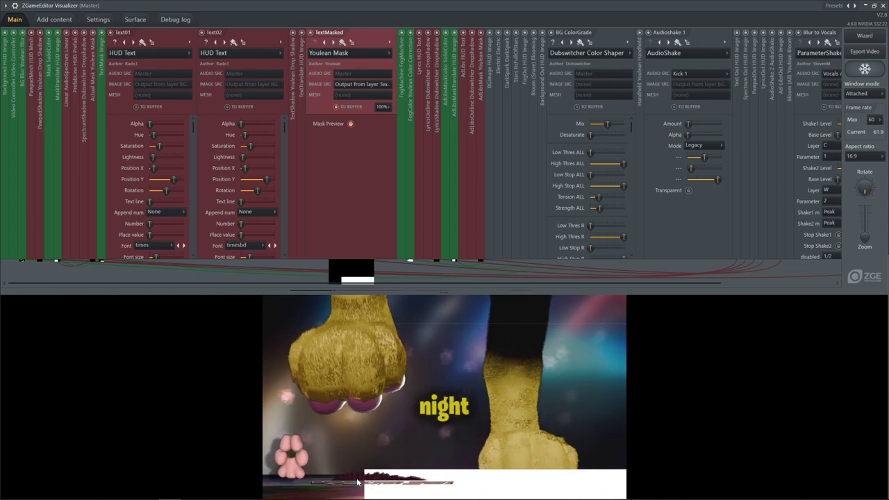
left_click(350, 124)
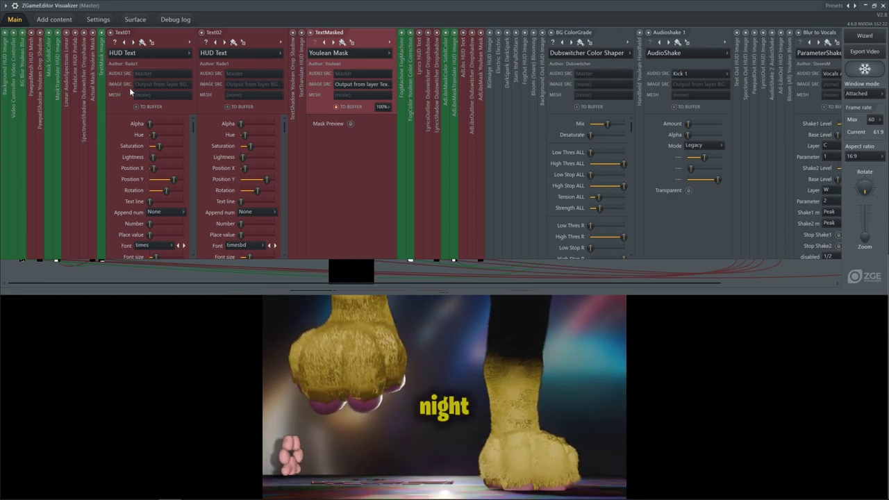
left_click(349, 124)
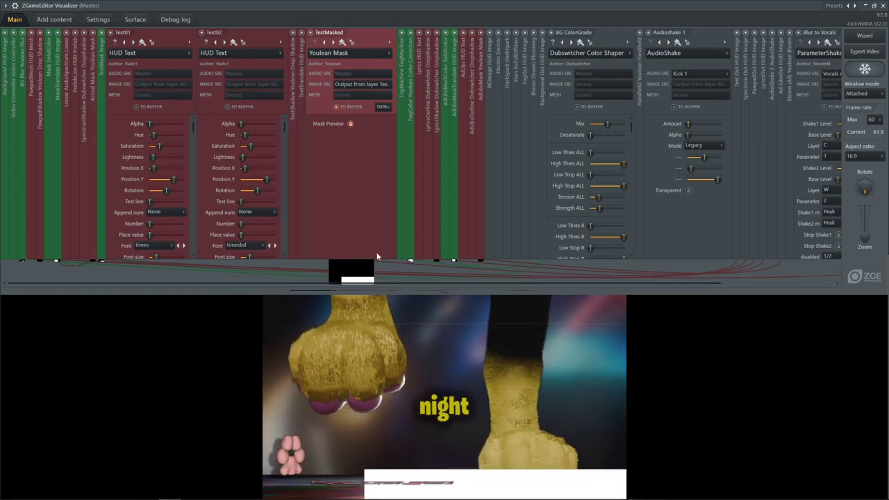
left_click(351, 124)
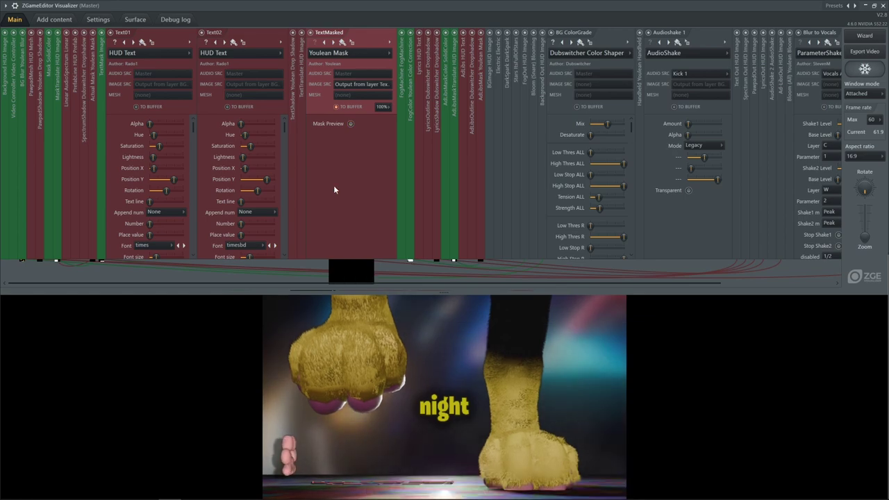
Detach the preview window, and expand the TextMask layer to lower its Saturation to zero
left_click(862, 93)
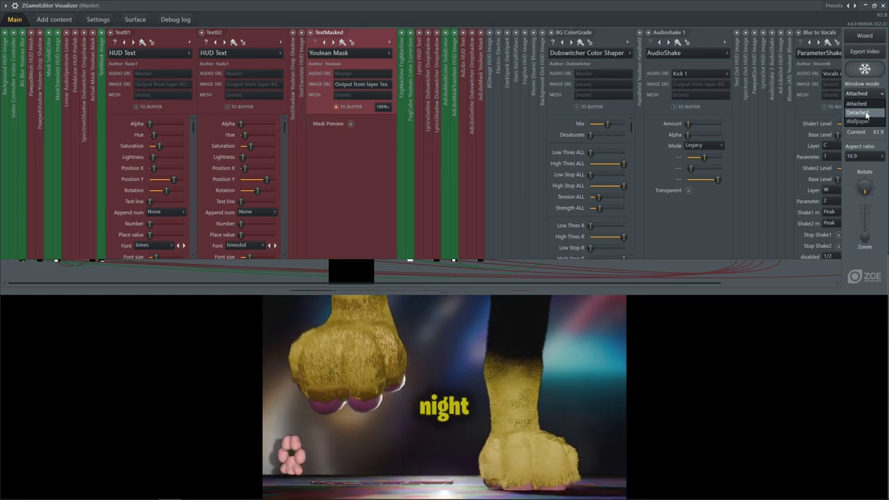
left_click(861, 118)
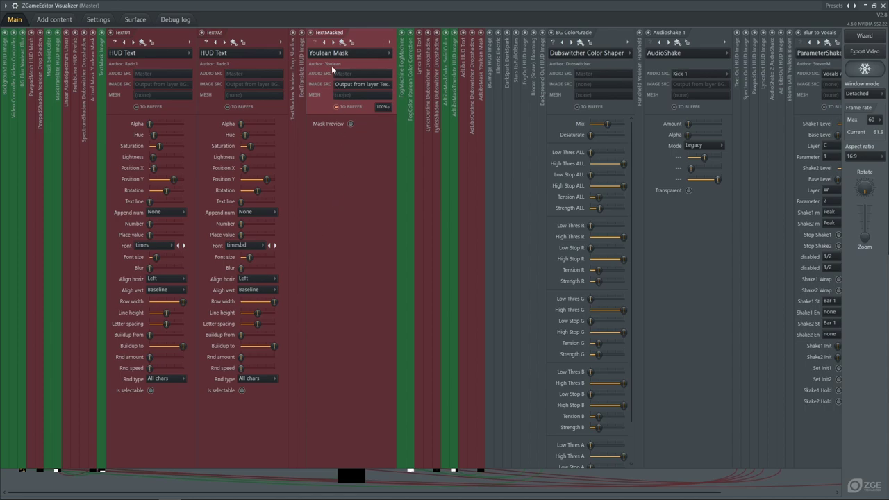
left_click(100, 72)
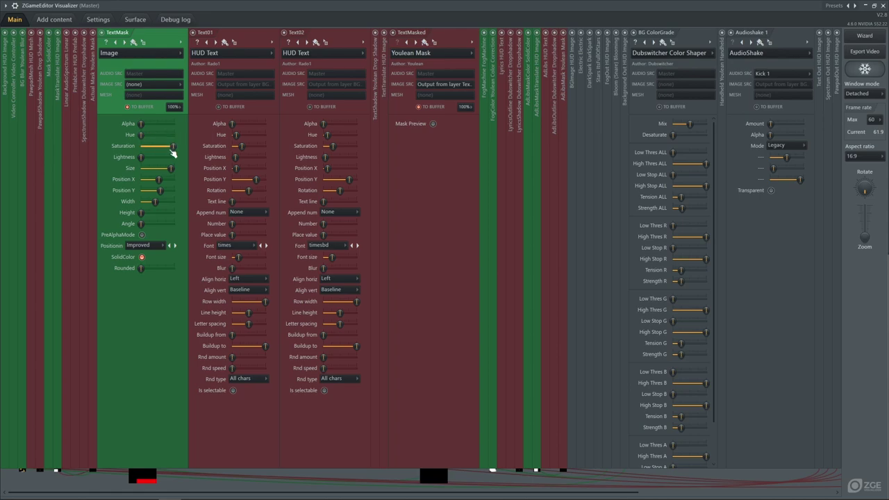
left_click_drag(173, 150, 142, 150)
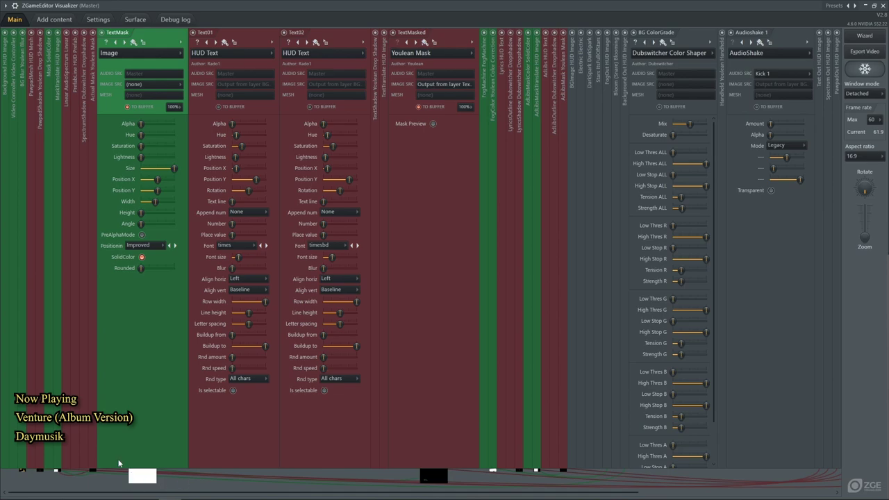
Turn on TextMasked's Mask Preview and reattach the preview window to inspect the white mask area
left_click(433, 123)
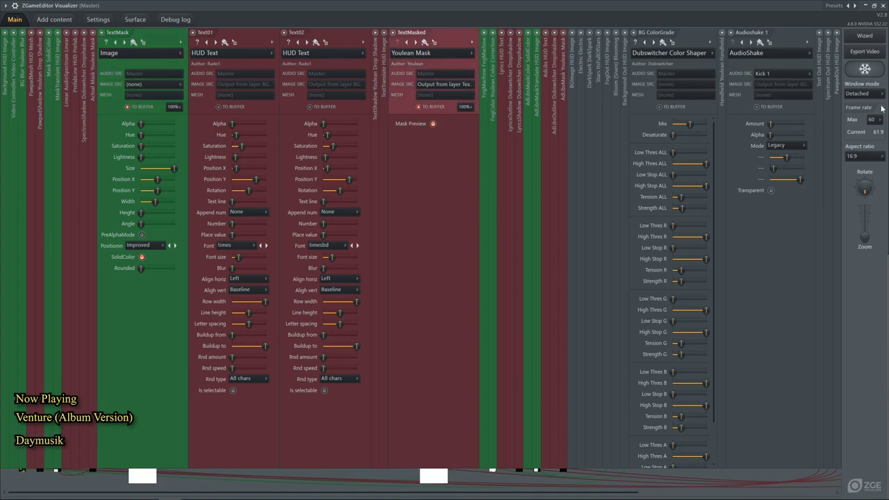
left_click(867, 96)
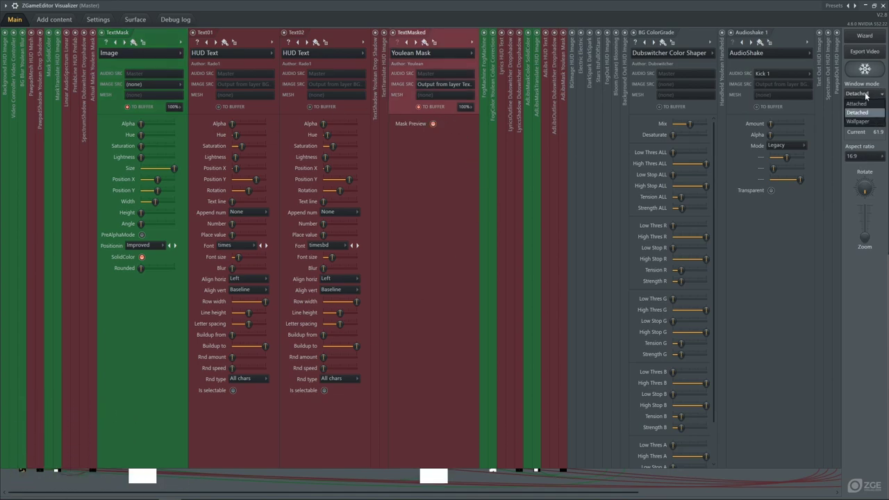
left_click(872, 105)
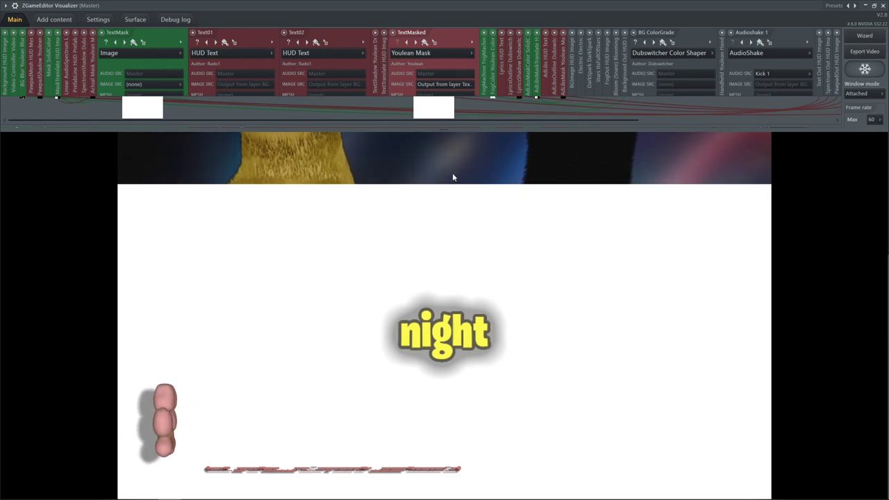
left_click(884, 98)
left_click(865, 106)
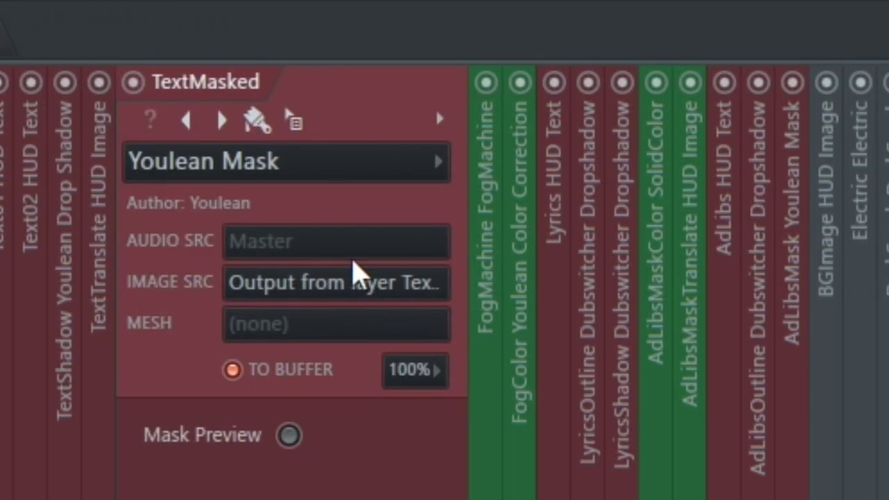
Check TextMasked's available image sources and expand the TextTranslate, TextShadow, Text02 and Text01 layers
left_click(740, 285)
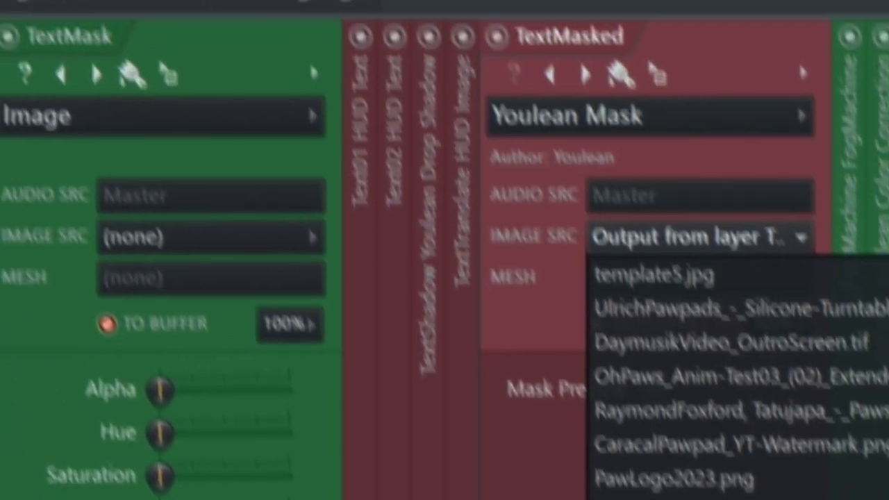
left_click(476, 236)
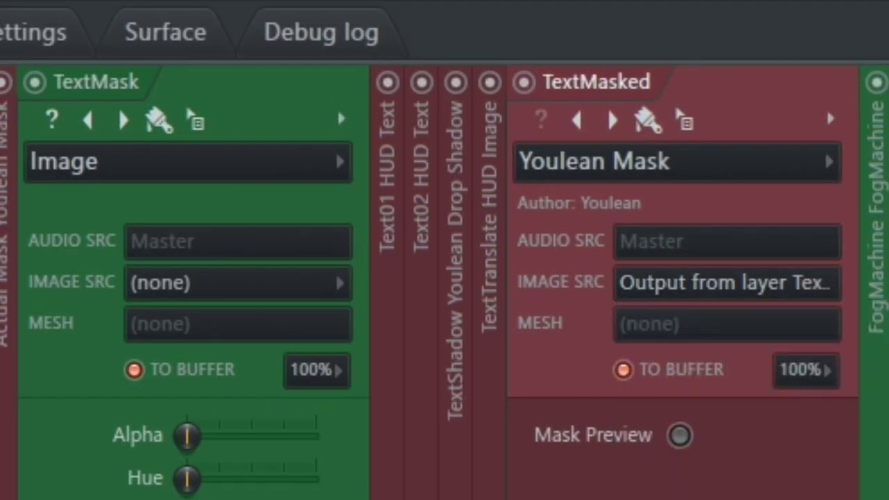
left_click(484, 346)
left_click(341, 264)
left_click(318, 229)
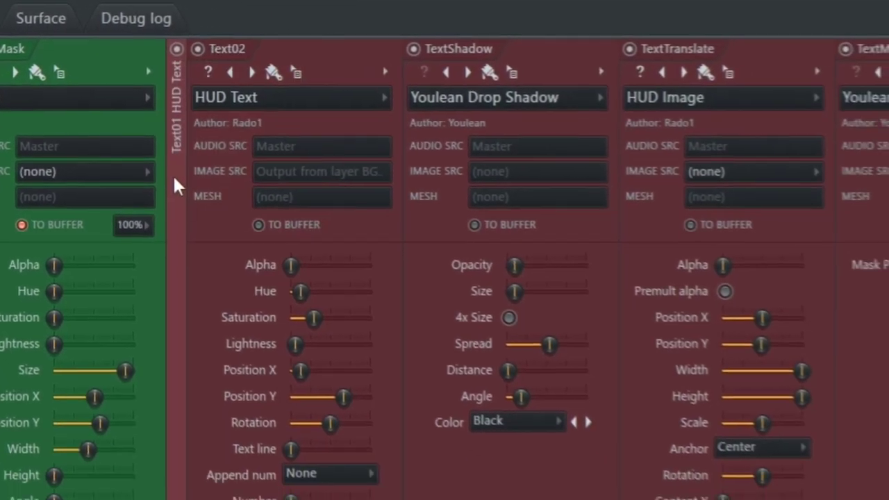
left_click(291, 223)
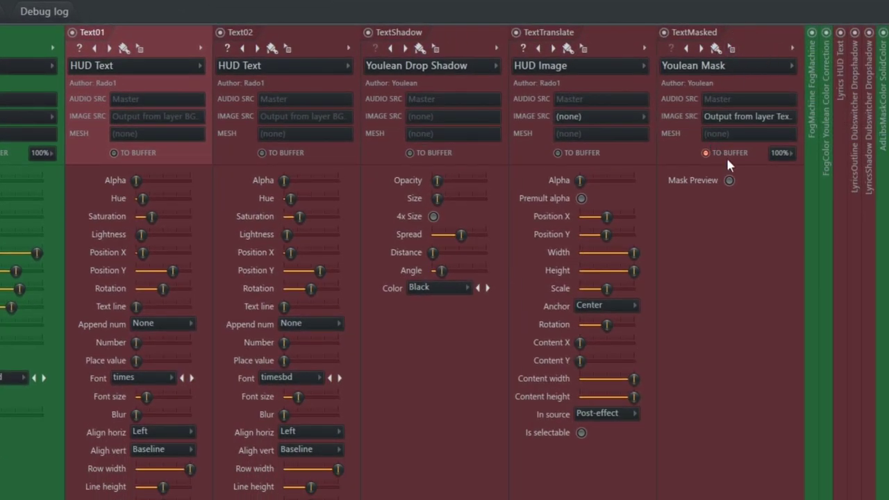
Preview TextMasked's mask with the playhead moved back to 0:11:05 and the preview window detached
left_click(729, 180)
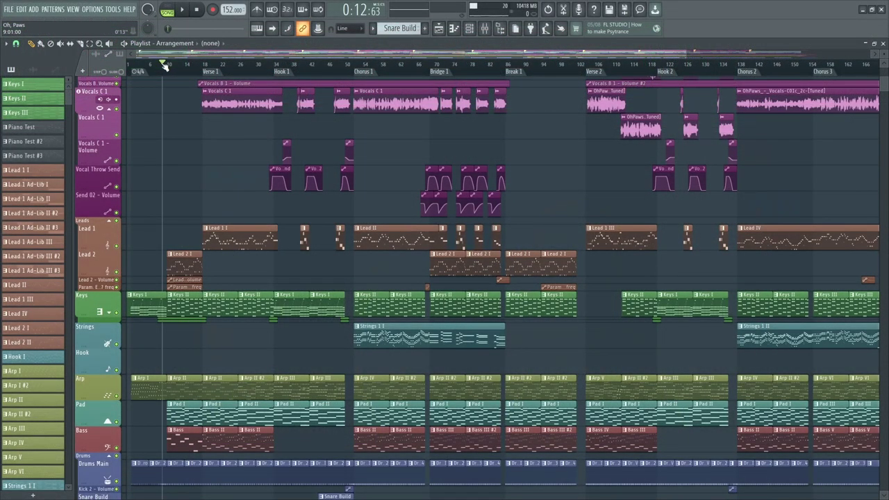
left_click(157, 64)
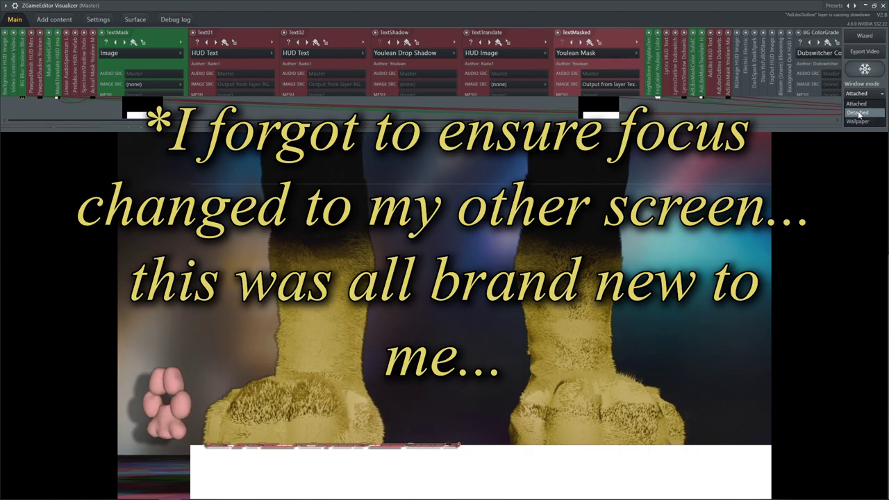
left_click(858, 112)
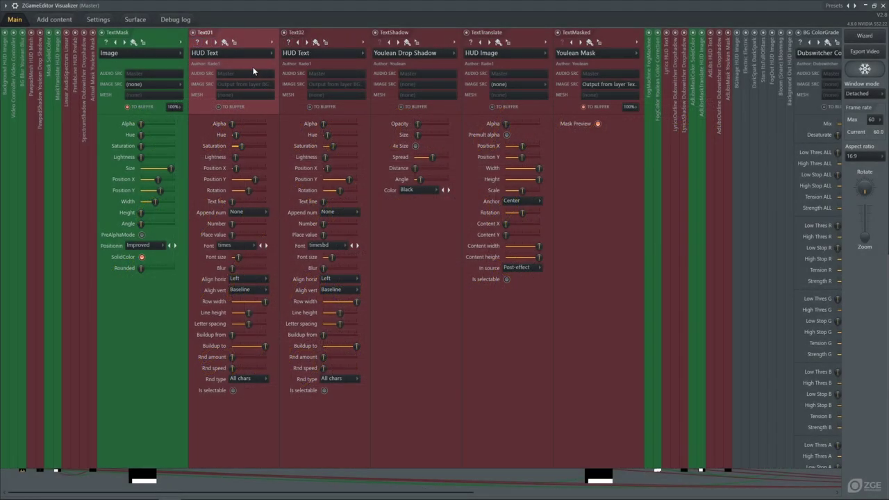
Open the visualizer's text content and point out the [author] and [title] macro lines at its start
left_click(70, 19)
left_click(79, 36)
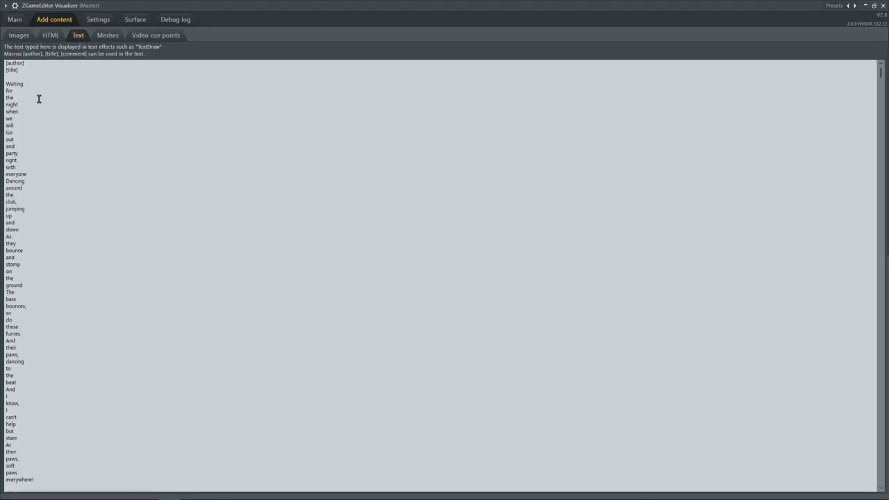
mouse_move(32, 64)
left_mouse_down()
mouse_move(3, 64)
mouse_move(20, 58)
left_mouse_up()
left_click(5, 69)
left_click(35, 70)
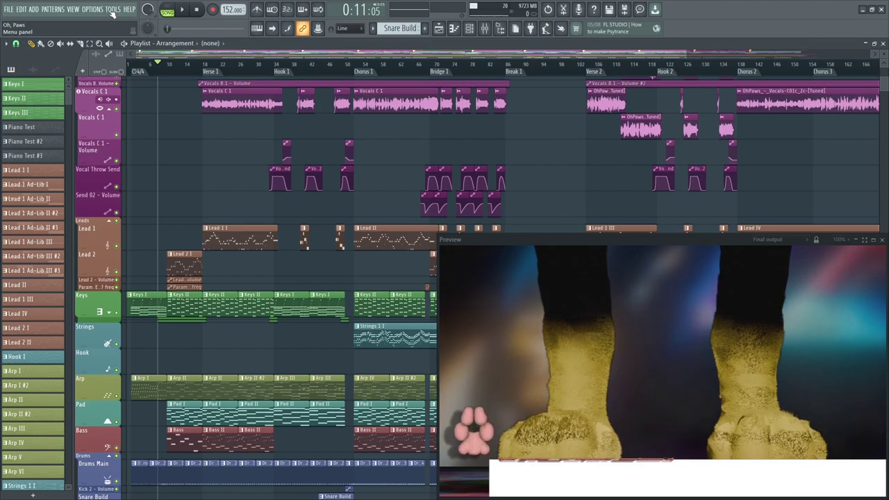
Switch to FL Studio and open the project info
left_click(111, 10)
mouse_move(92, 12)
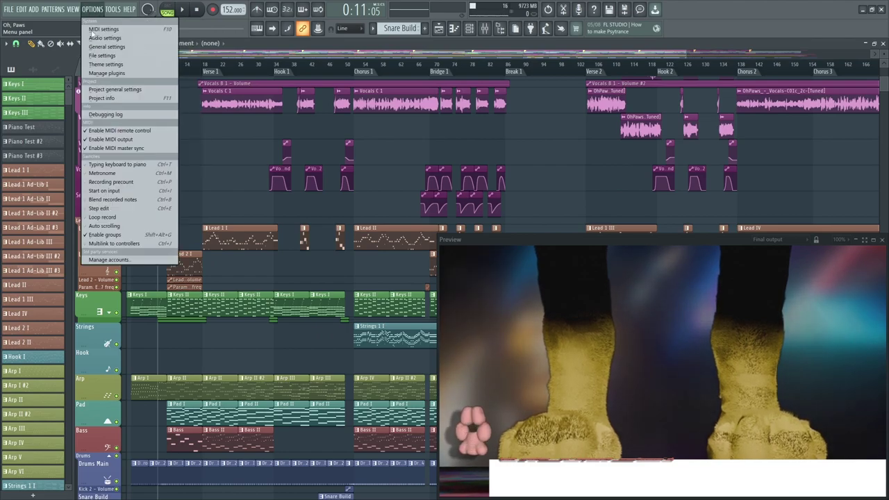
left_click(115, 98)
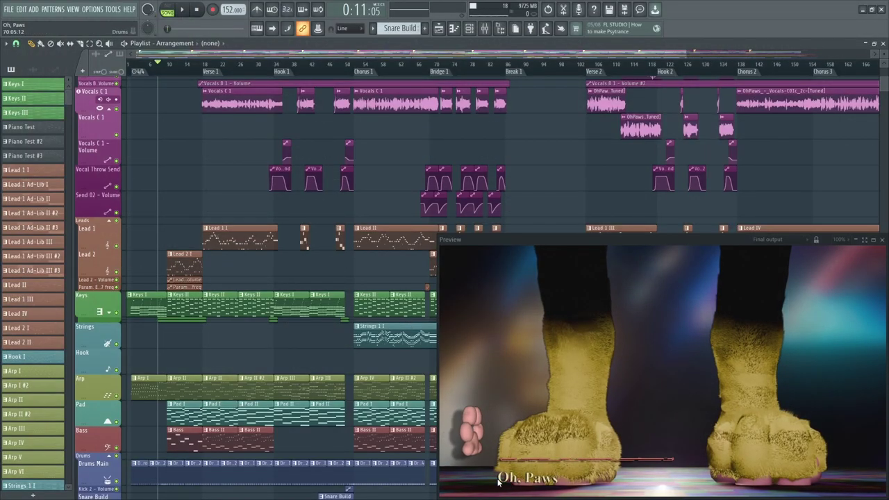
Return to ZGameEditor Visualizer, attach the preview window and enlarge the layer area above it
left_click(874, 244)
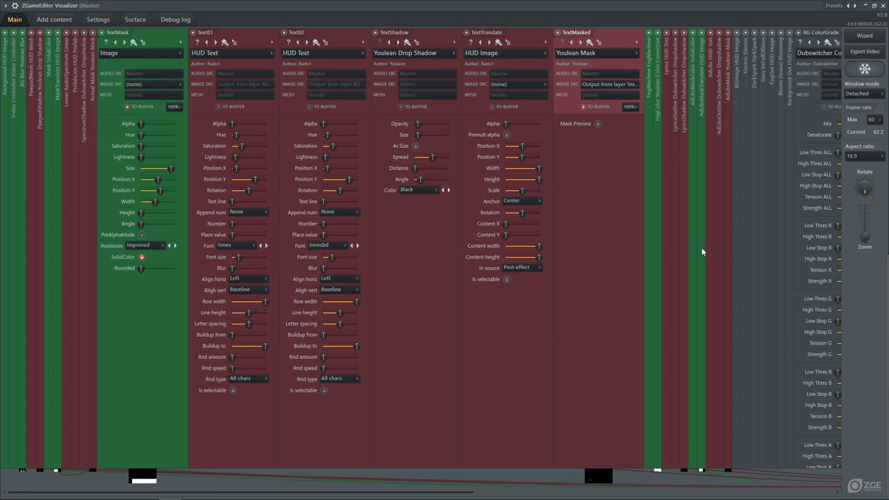
left_click(864, 97)
left_click(861, 111)
left_click(882, 97)
left_click(860, 104)
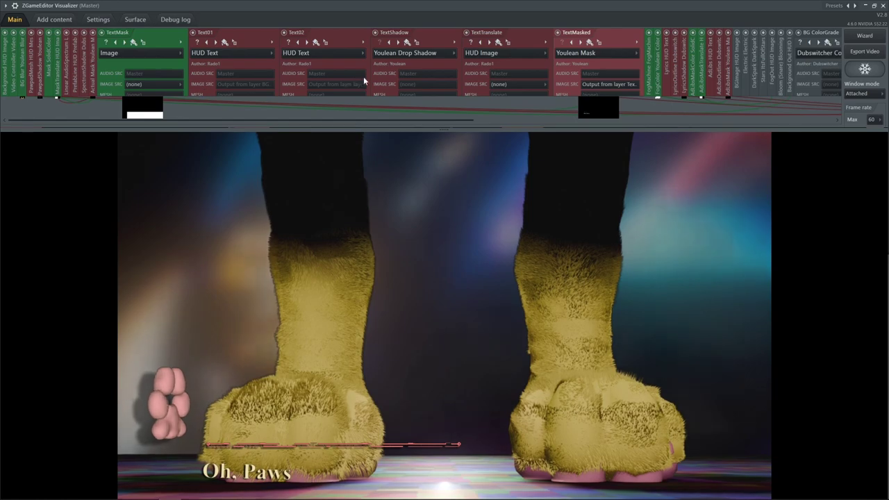
left_click_drag(444, 129, 444, 209)
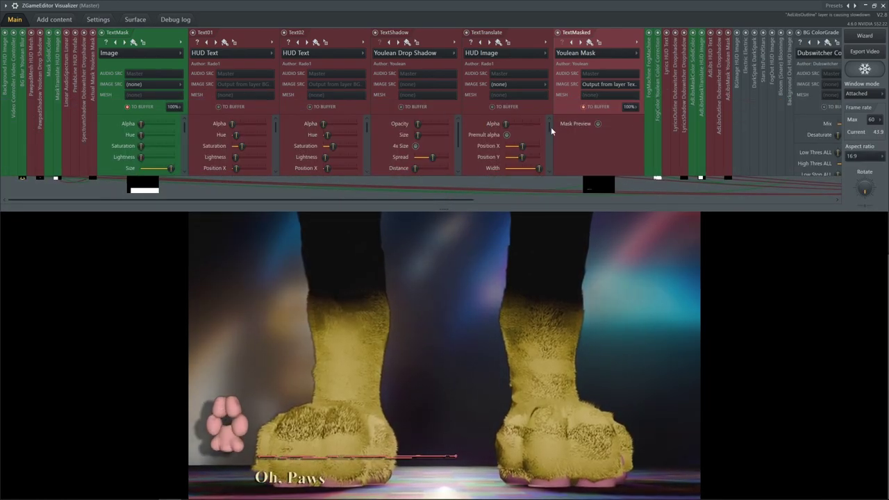
Examine the TextTranslate layer's position, size and scale settings, and select the TextMasked layer
left_click_drag(548, 113, 484, 126)
scroll(494, 137, "down", 2)
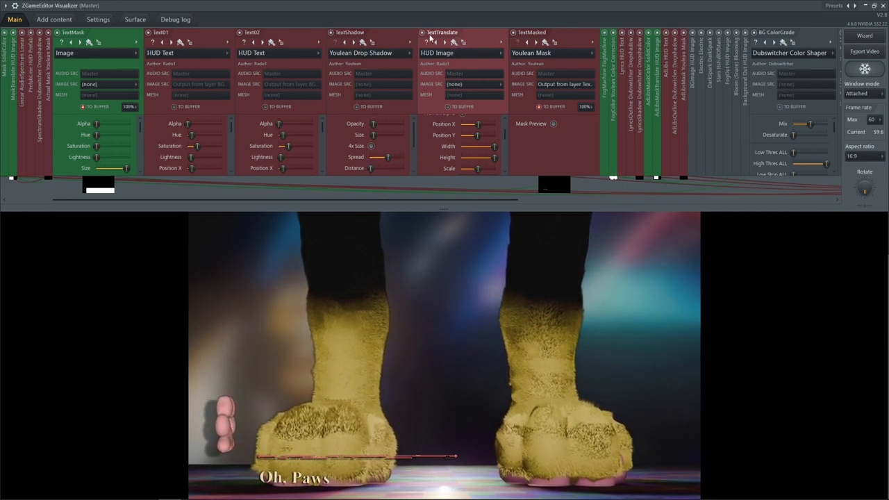
left_click(577, 35)
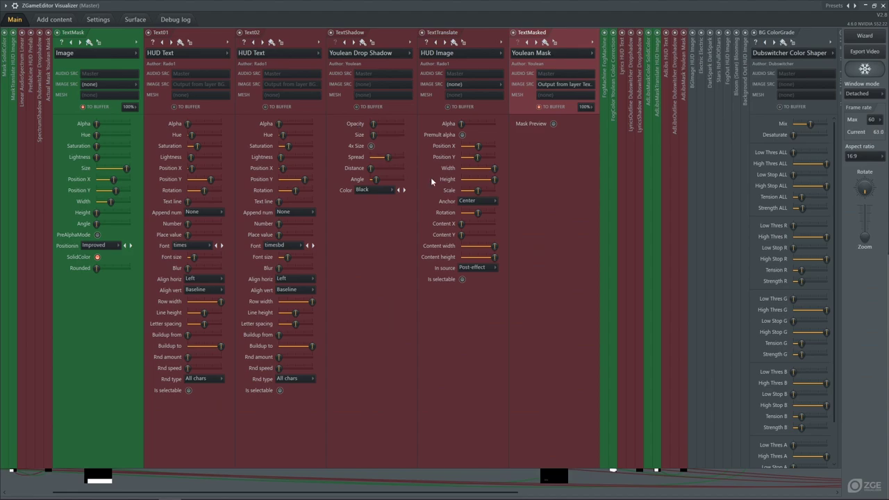
Expand the Text Out layer and check the layer outputs available as its image source, including TextMasked
scroll(560, 38, "down", 3)
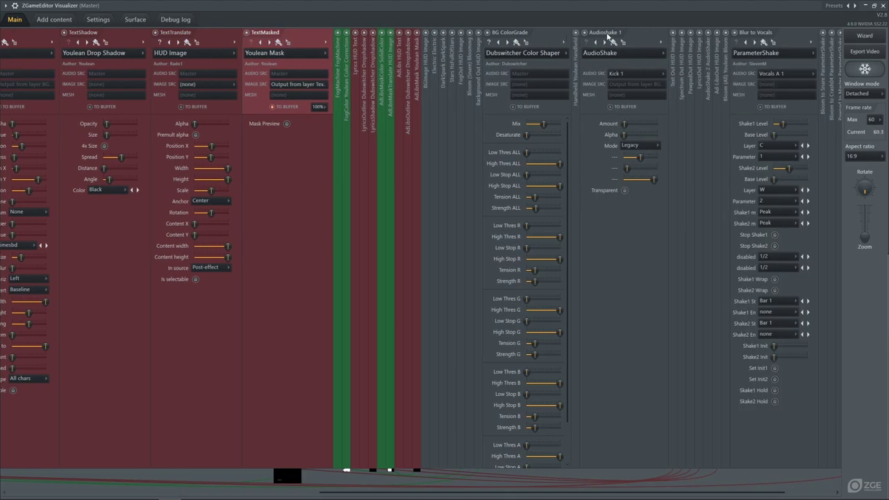
left_click(673, 88)
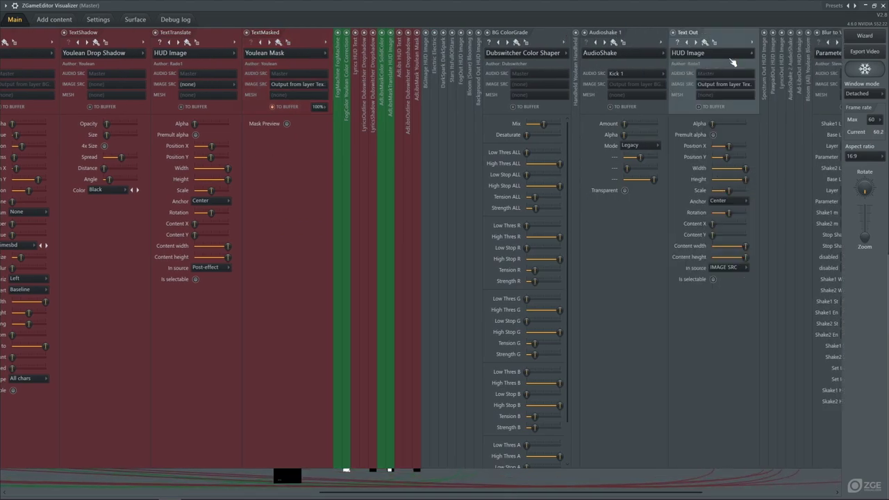
left_click(728, 85)
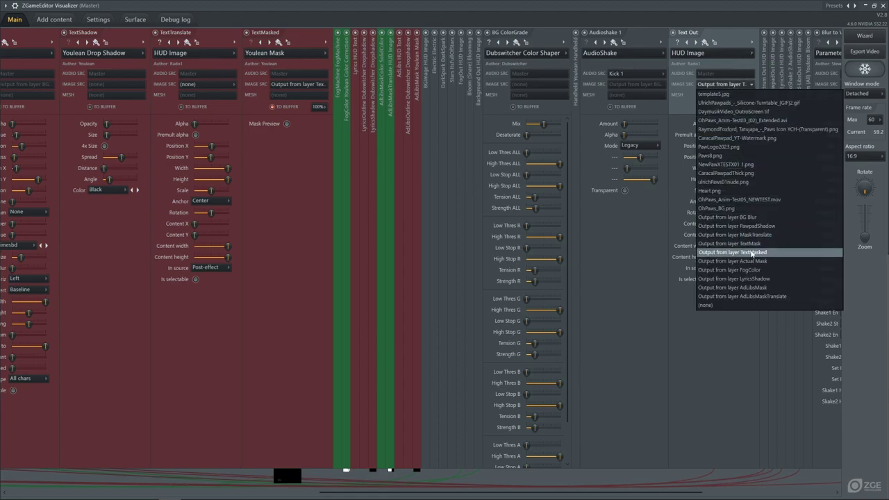
left_click(698, 394)
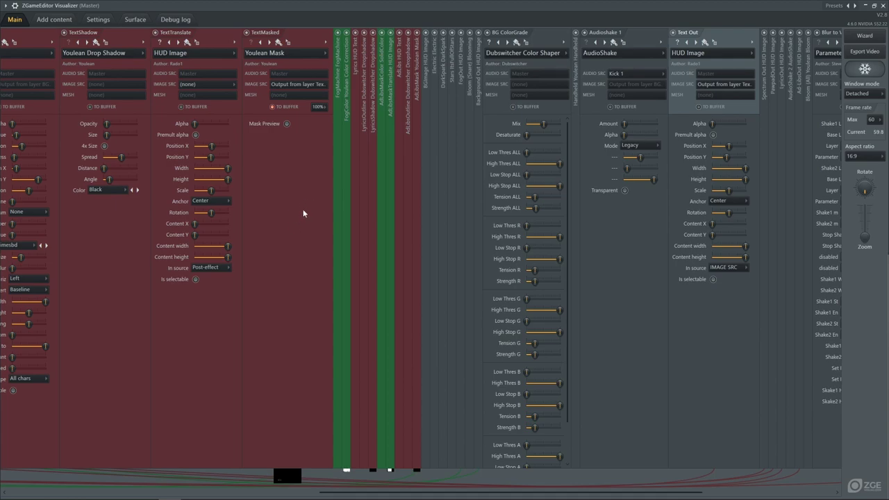
Collapse the TextMask and Text01 layers
scroll(306, 189, "right", 3)
scroll(283, 221, "left", 4)
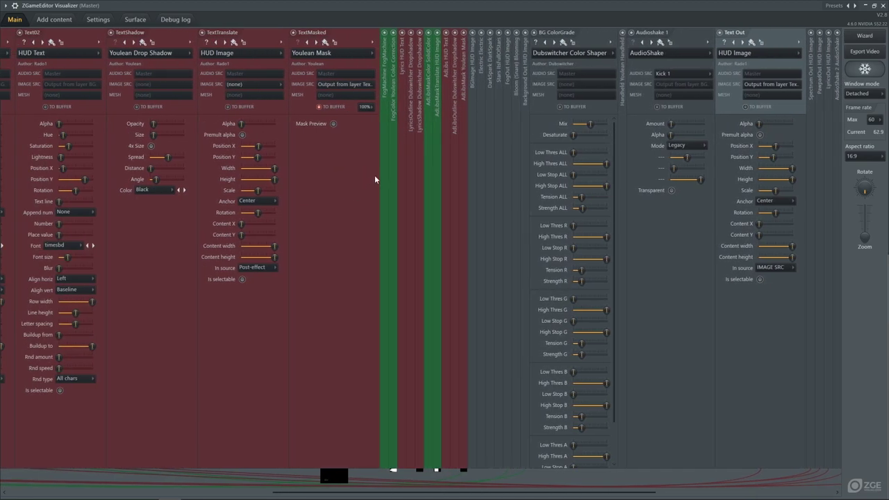
scroll(422, 46, "left", 5)
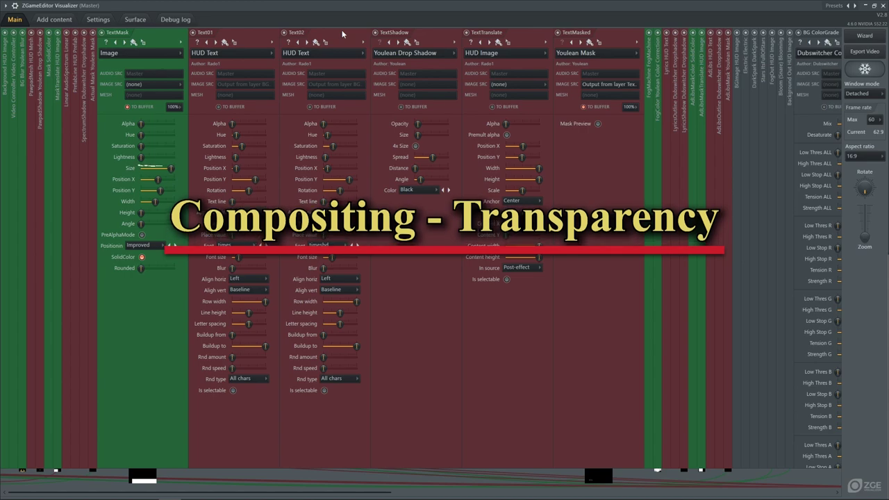
left_click(162, 40)
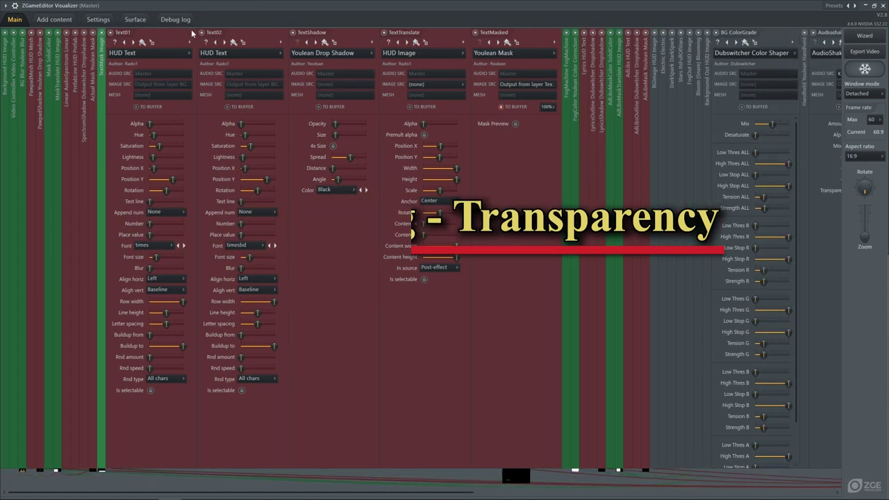
left_click(180, 36)
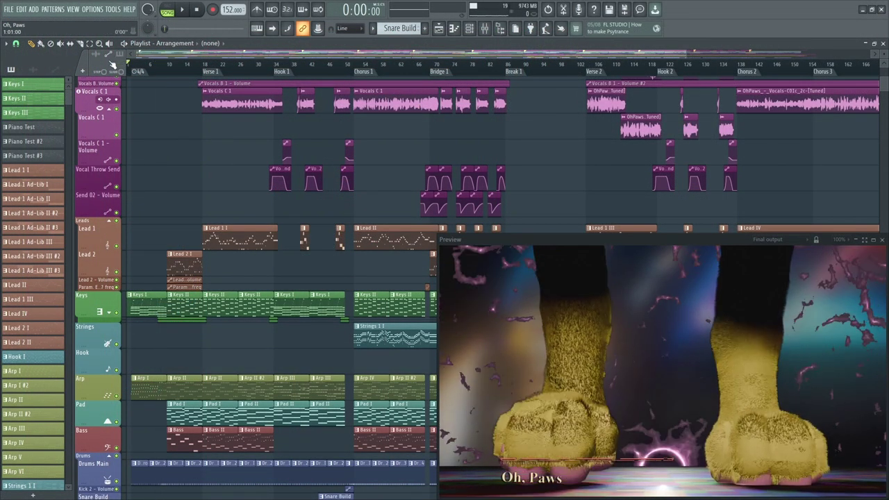
Play the opening of the song briefly, stop playback and enlarge the preview
key("space")
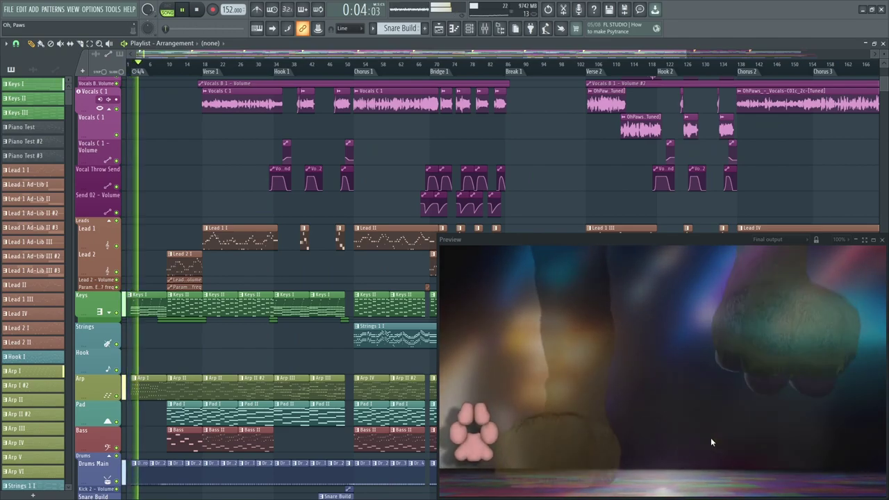
left_click(197, 12)
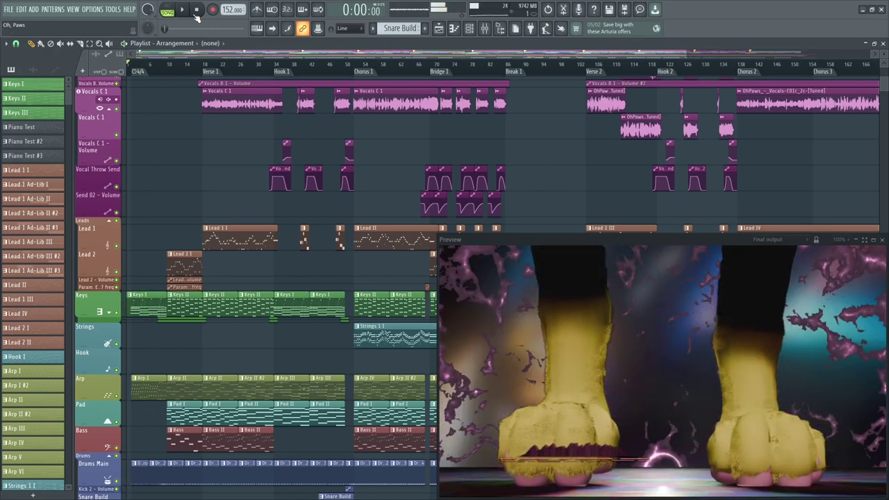
double_click(708, 349)
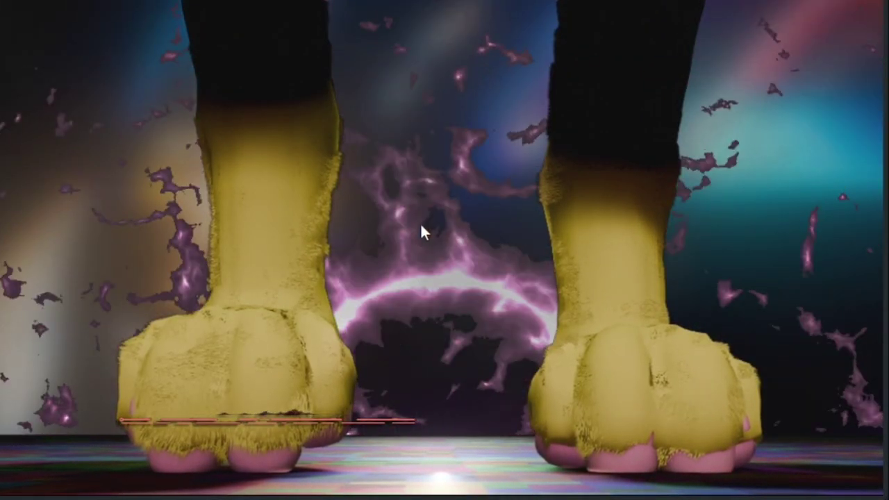
Exit the enlarged preview, expand the BGImage layer, and switch that layer off and on to compare the composite
double_click(422, 227)
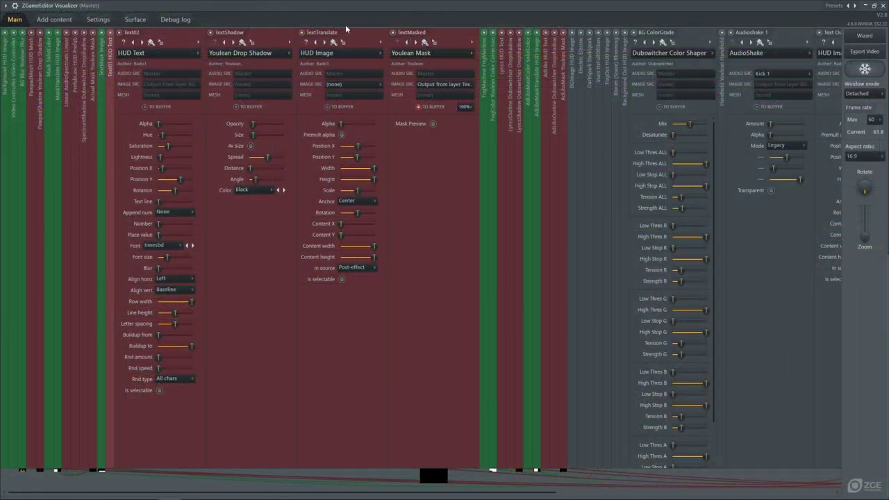
left_click(246, 60)
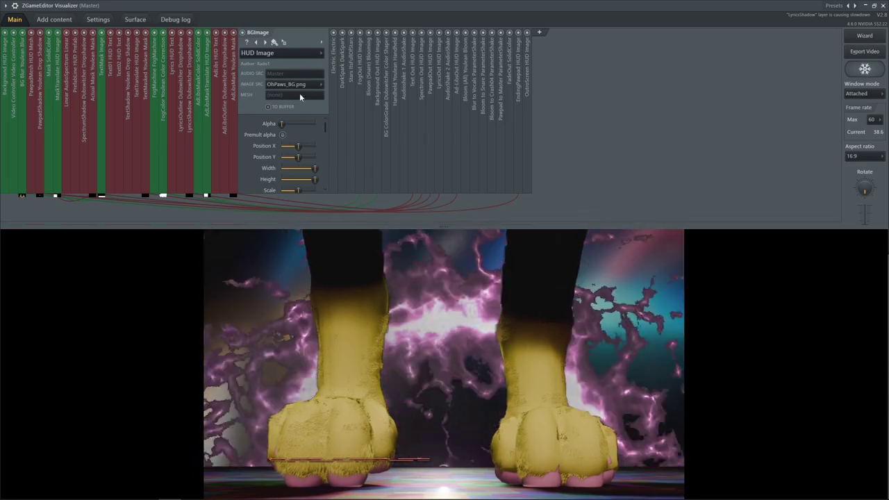
left_click(243, 33)
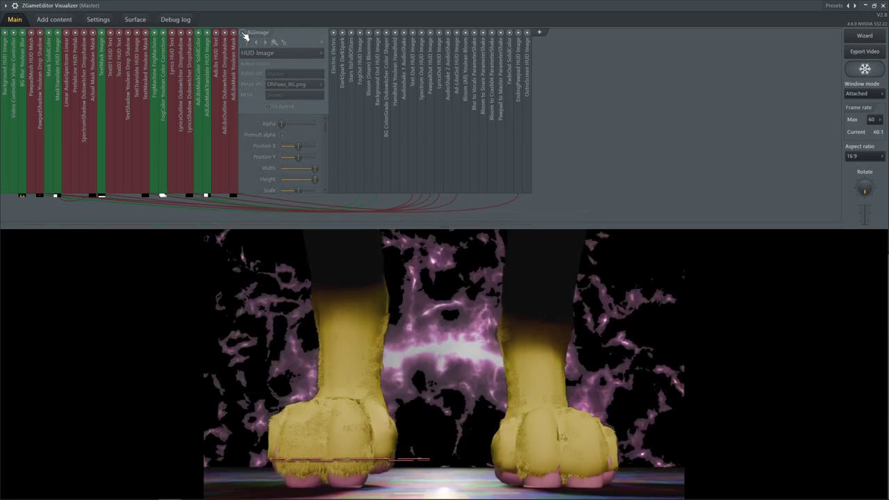
left_click(243, 33)
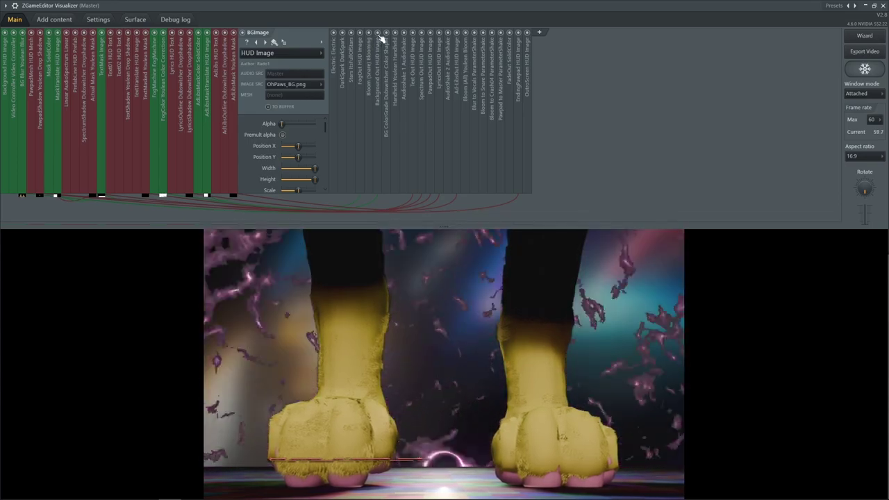
Compare the scene with Background Out hidden while toggling BGImage, and enable both layers again
left_click(378, 32)
left_click(245, 33)
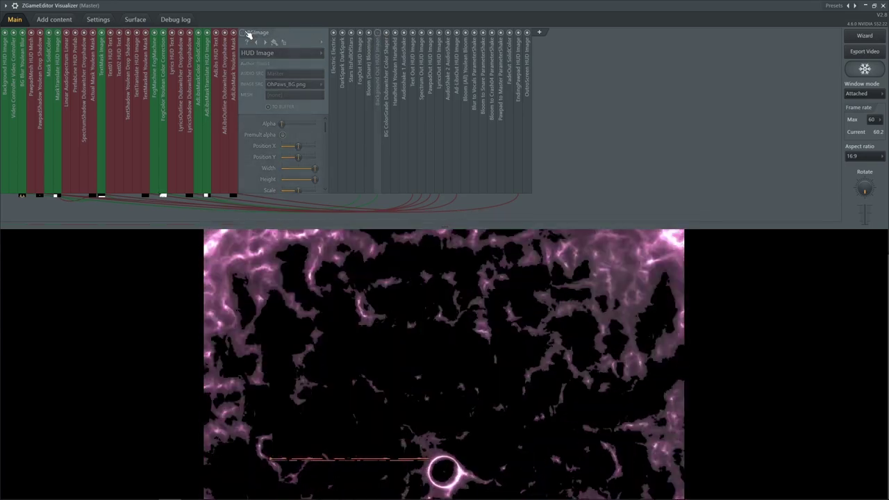
left_click(245, 32)
left_click(244, 32)
left_click(244, 33)
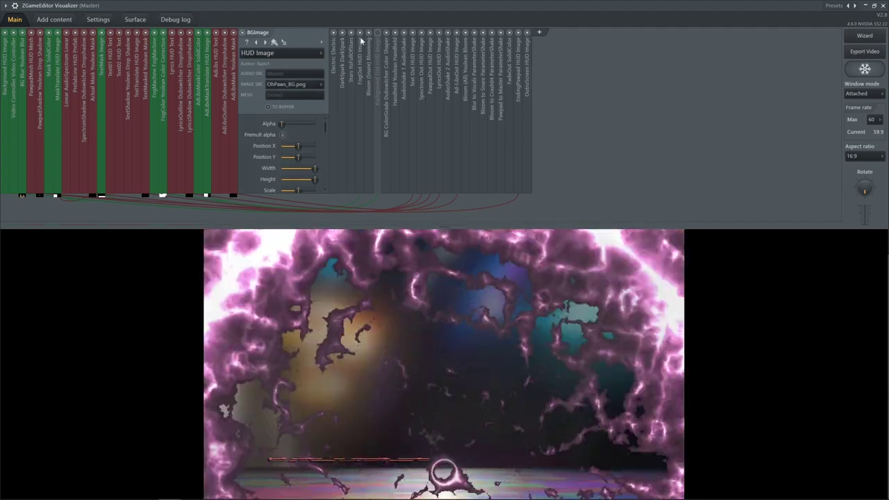
left_click(378, 33)
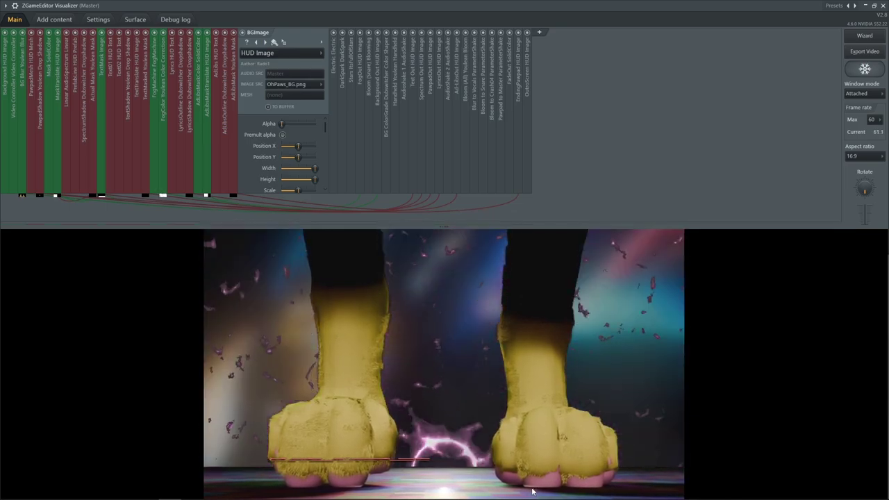
Disable the BGImage and Electric layers, and re-enable BGImage
left_click(241, 32)
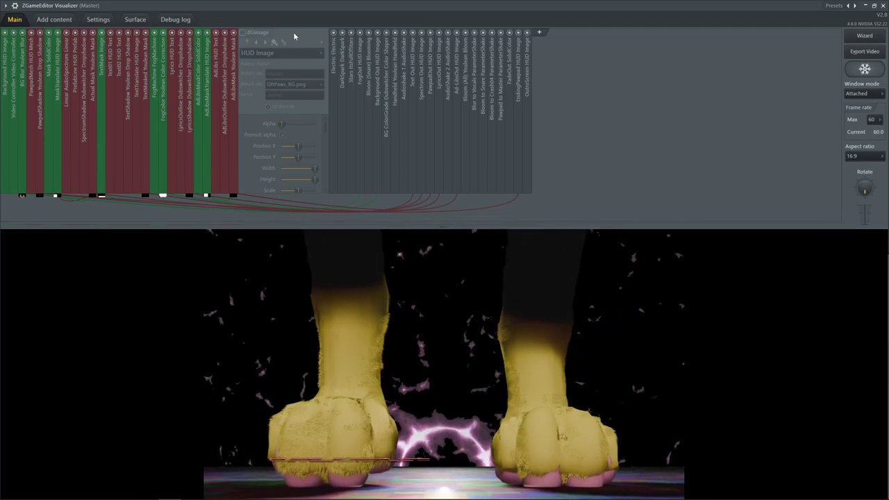
left_click(333, 32)
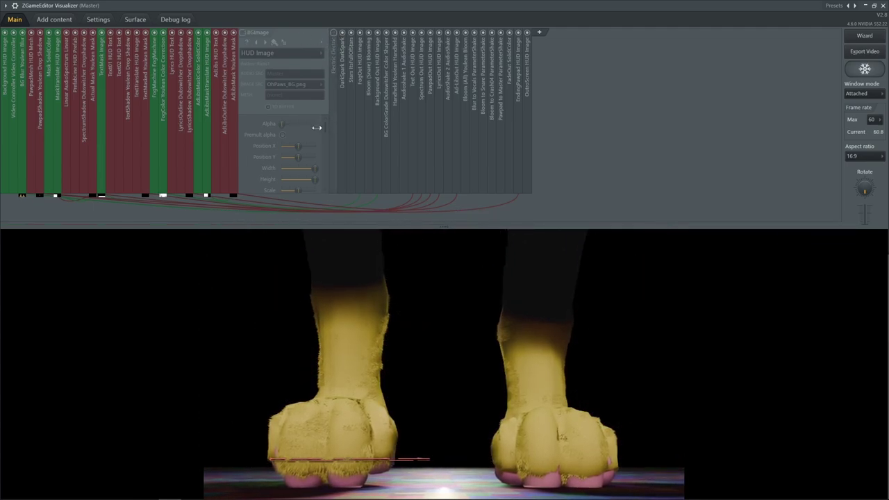
left_click(247, 33)
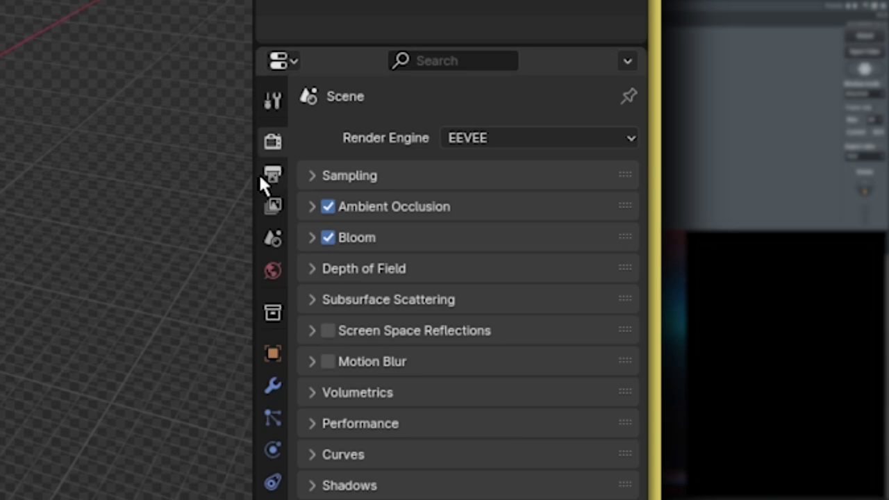
Switch to Blender's render output properties and keep FFmpeg Video as the output file format
left_click(700, 223)
scroll(482, 298, "down", 2)
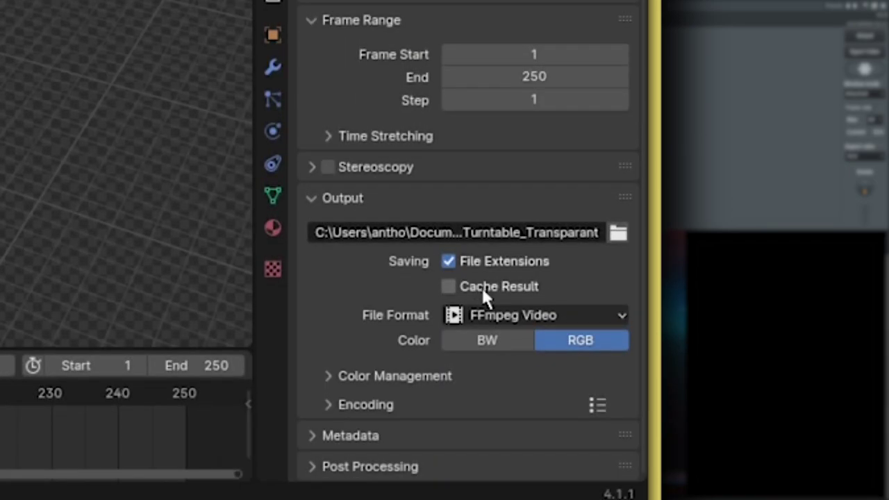
left_click(505, 316)
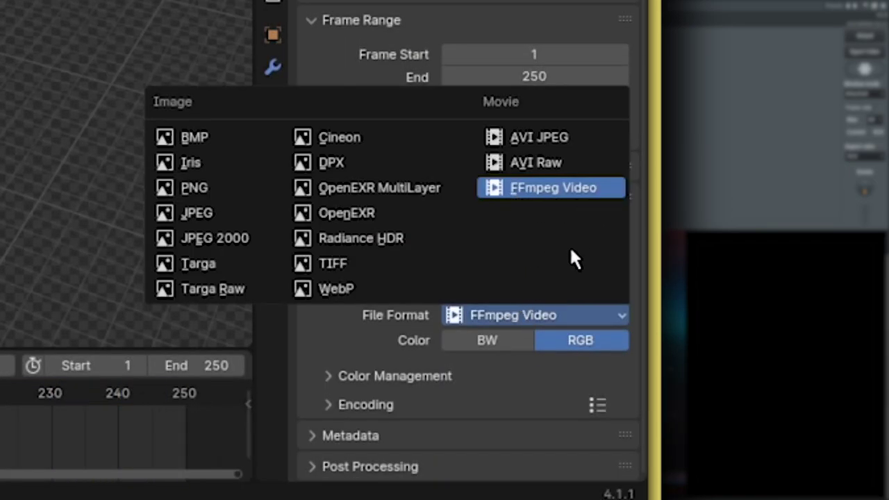
left_click(550, 317)
Set the output encoding container to QuickTime and the video codec to PNG
left_click(427, 411)
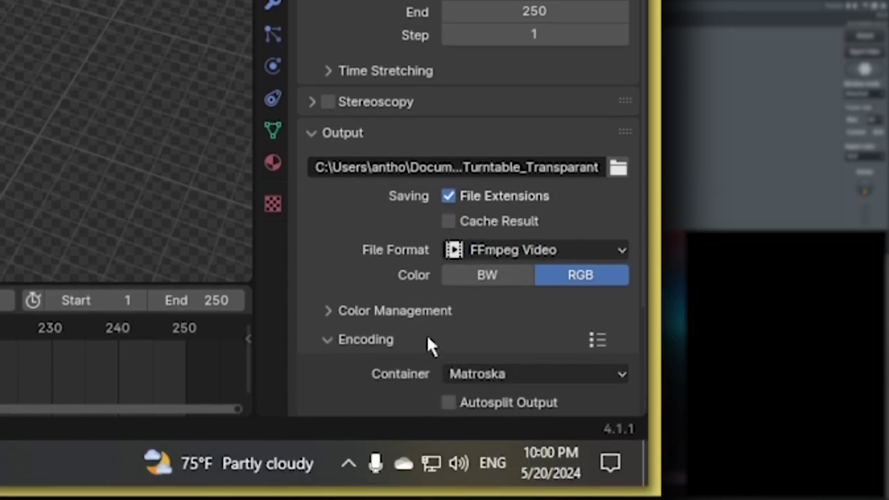
scroll(428, 344, "down", 4)
left_click(515, 246)
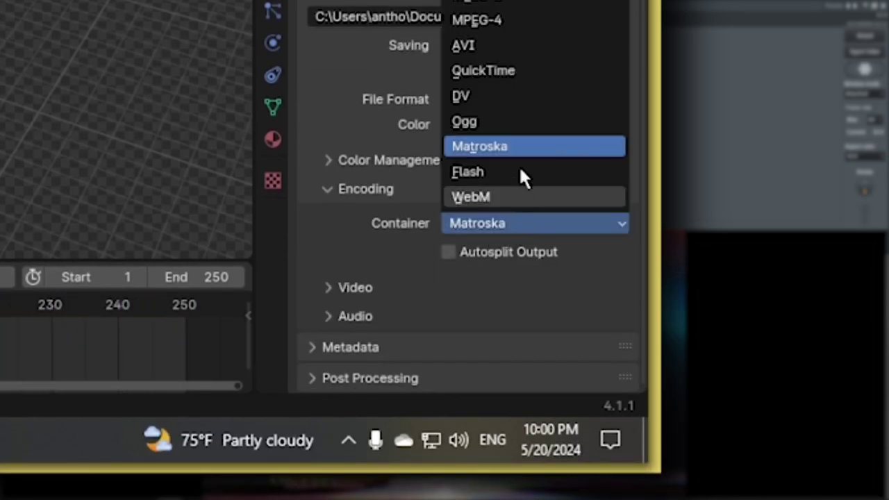
left_click(502, 76)
left_click(337, 288)
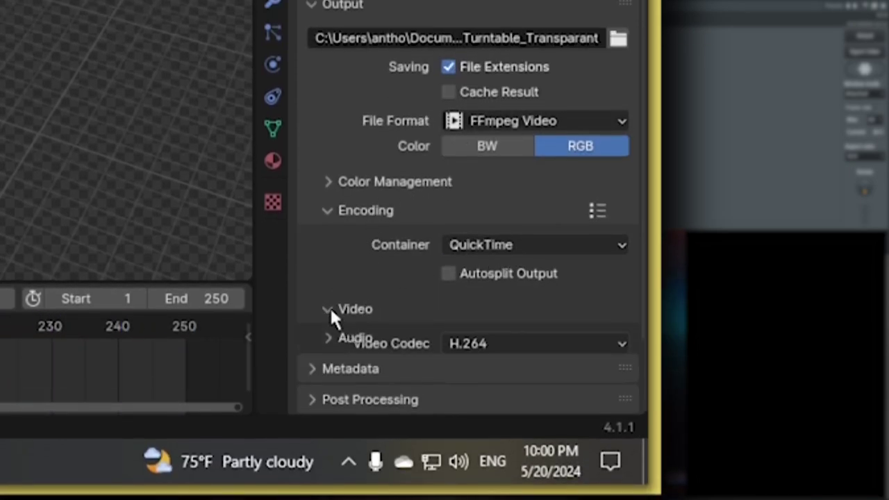
left_click(462, 345)
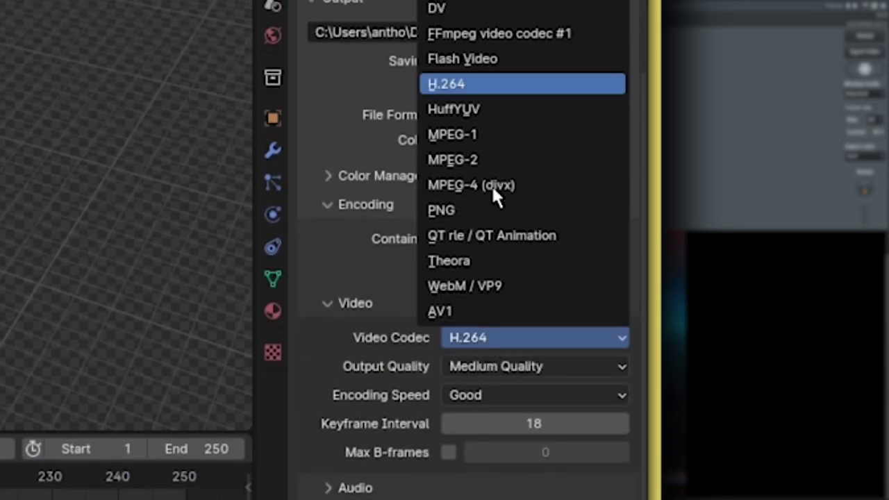
left_click(445, 210)
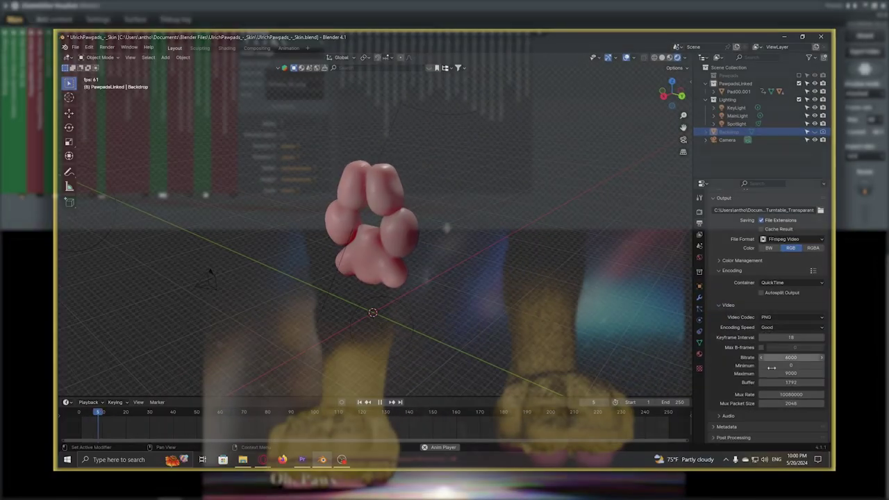
Back in ZGameEditor Visualizer, examine the FogOut, FogMachine and FogColor layer settings, and collapse FogMachine and FogColor
left_click(636, 280)
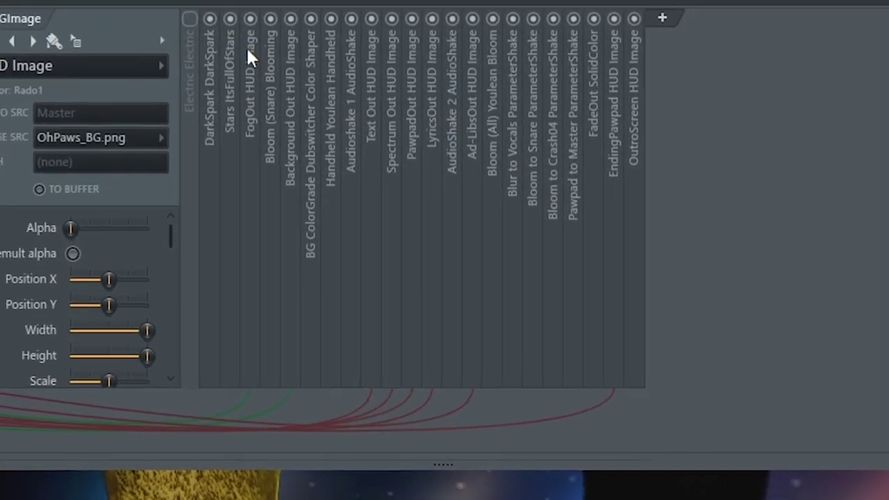
left_click(342, 59)
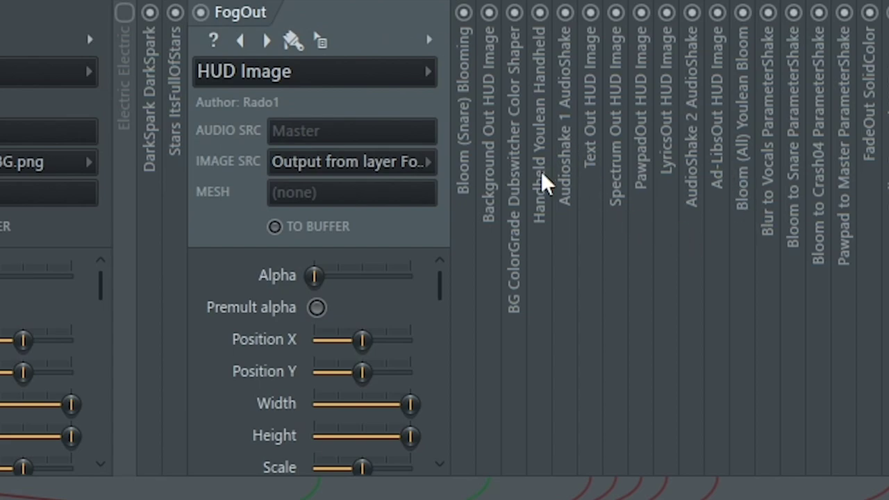
scroll(563, 97, "left", 10)
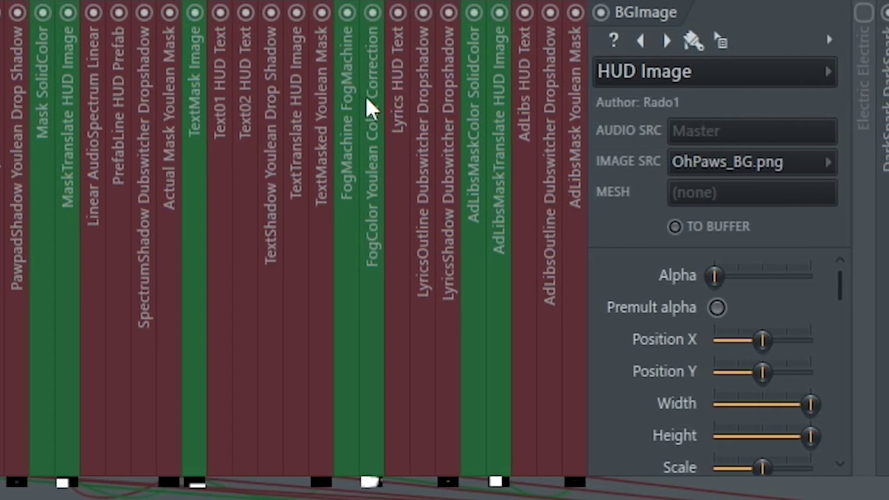
left_click(369, 99)
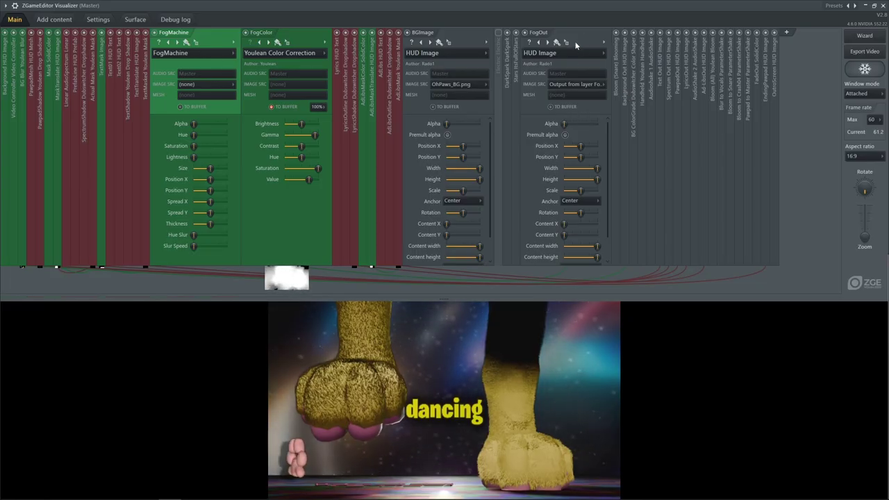
left_click(208, 33)
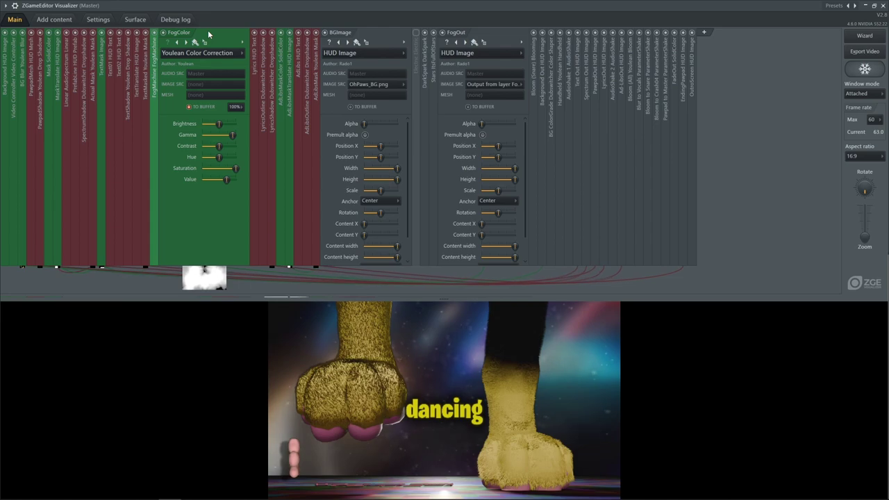
left_click(207, 31)
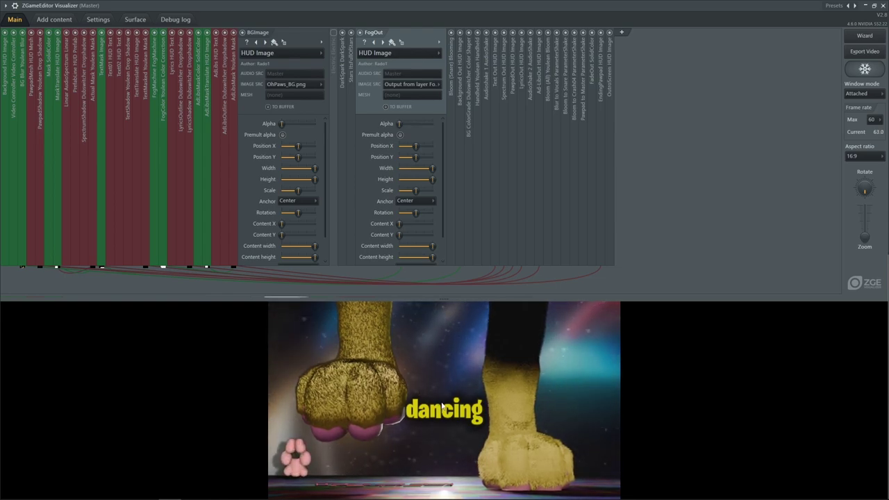
Examine the BG ColorGrade, Background, Video Controller and BG Blur layers, and collapse the three background source layers
left_click(469, 119)
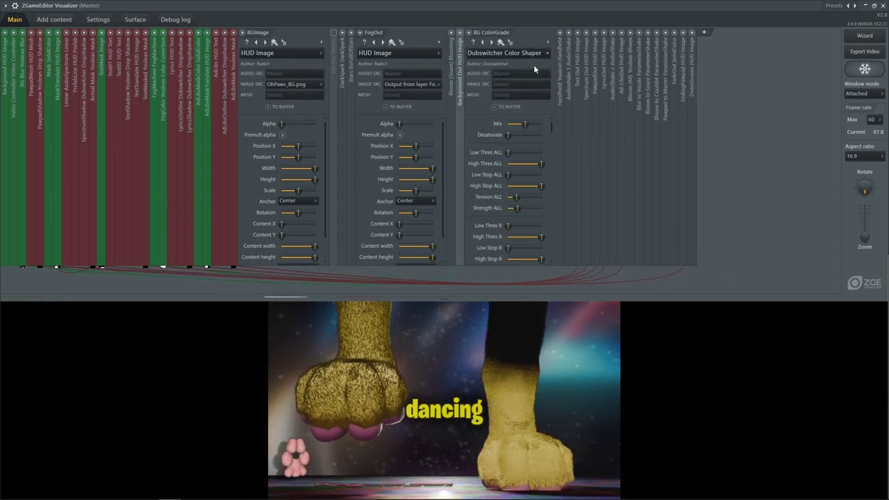
left_click(8, 70)
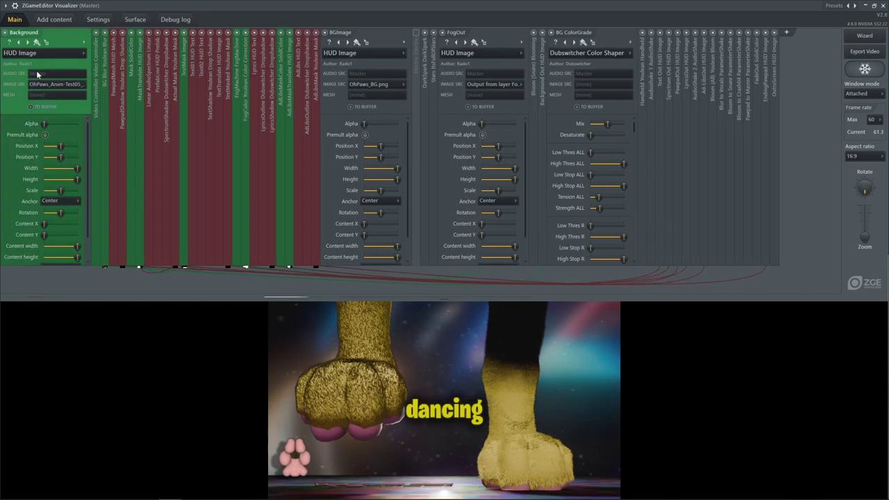
left_click(98, 56)
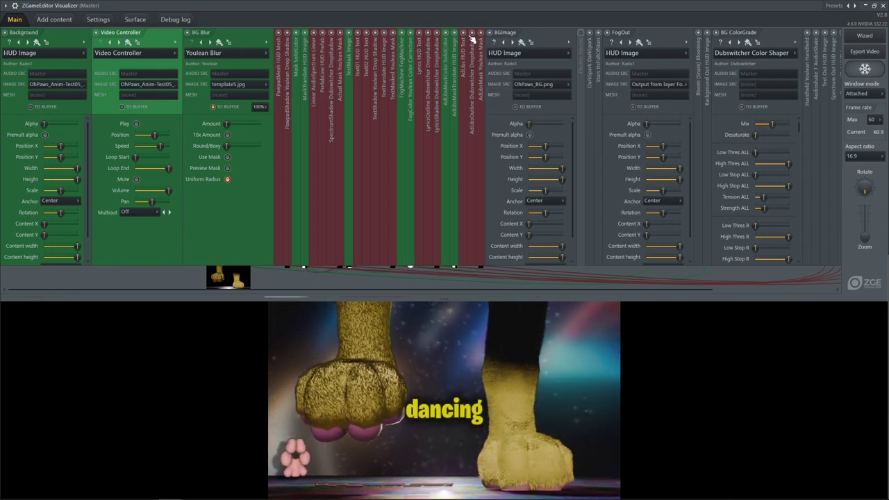
double_click(73, 34)
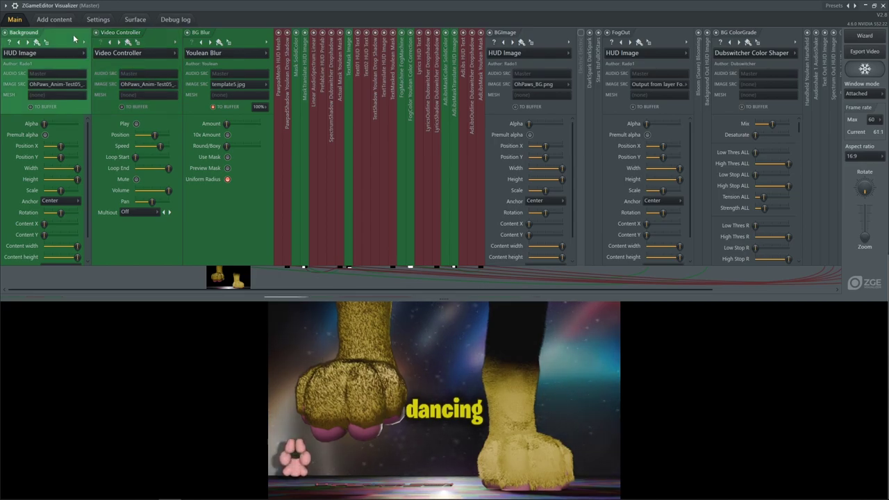
right_click(85, 36)
double_click(82, 32)
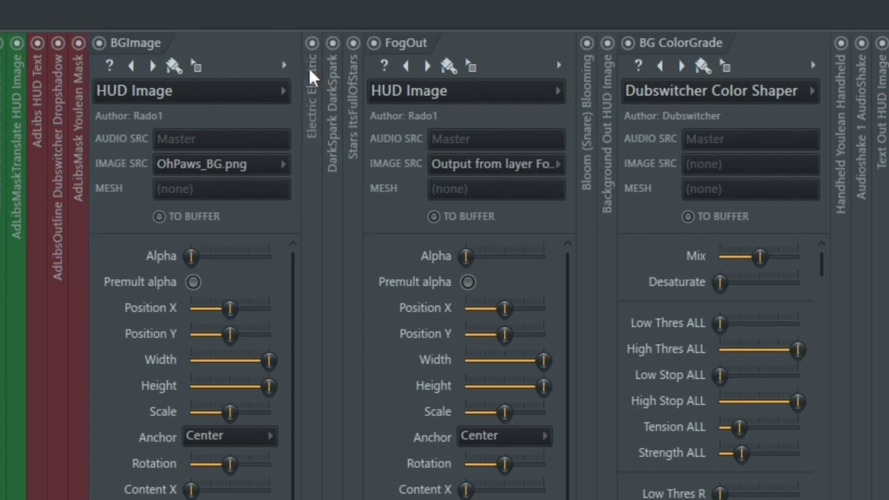
Disable the Electric layer and expand the Background Out layer
left_click(312, 43)
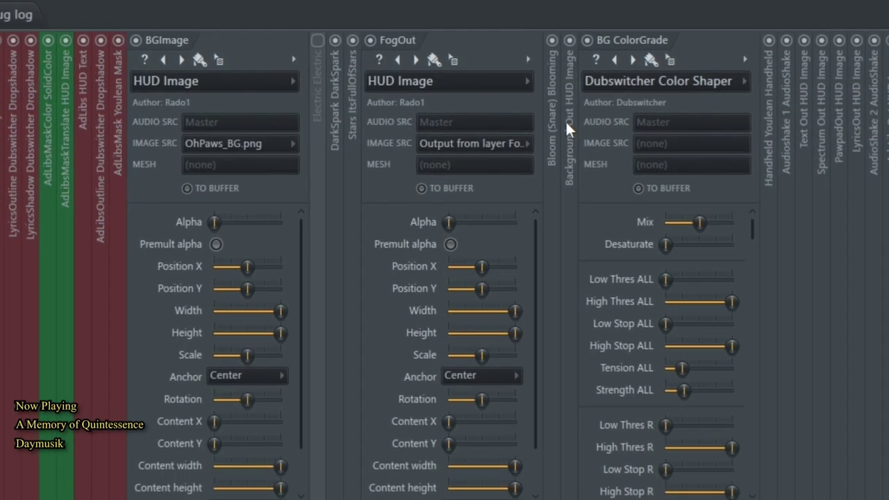
left_click(606, 132)
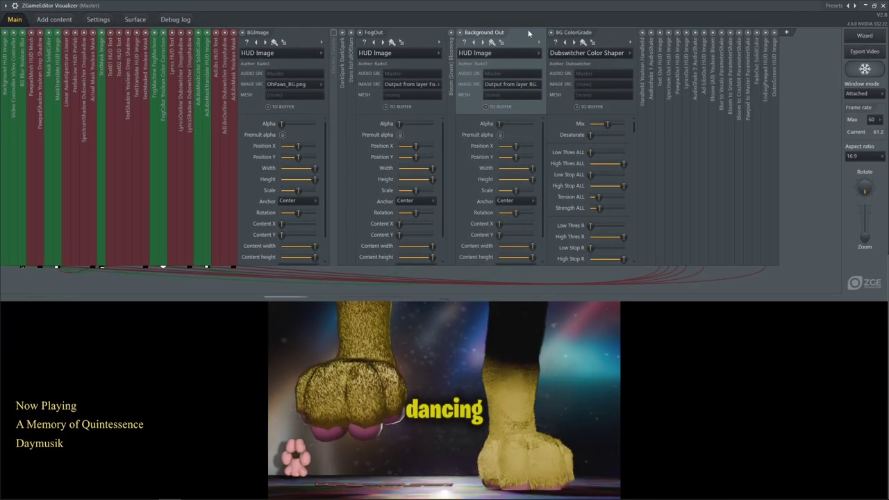
Collapse BGImage and FogOut, and expand Bloom (Snare), Bloom (All), Bloom to Crash04 and Bloom to Snare to examine the bloom setup
left_click(451, 45)
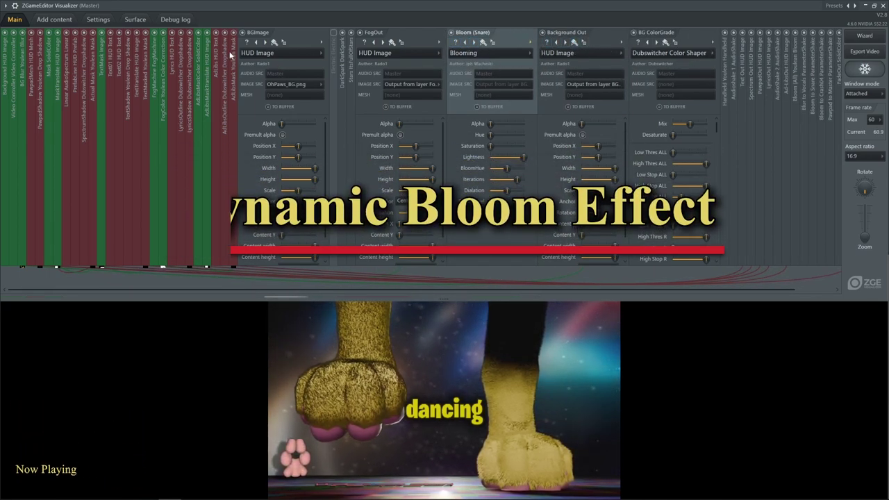
left_click(293, 33)
left_click(337, 32)
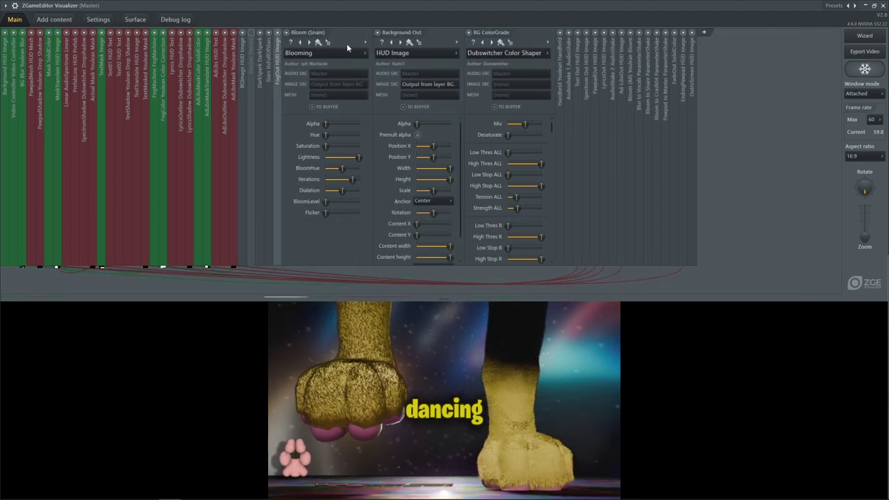
left_click(631, 32)
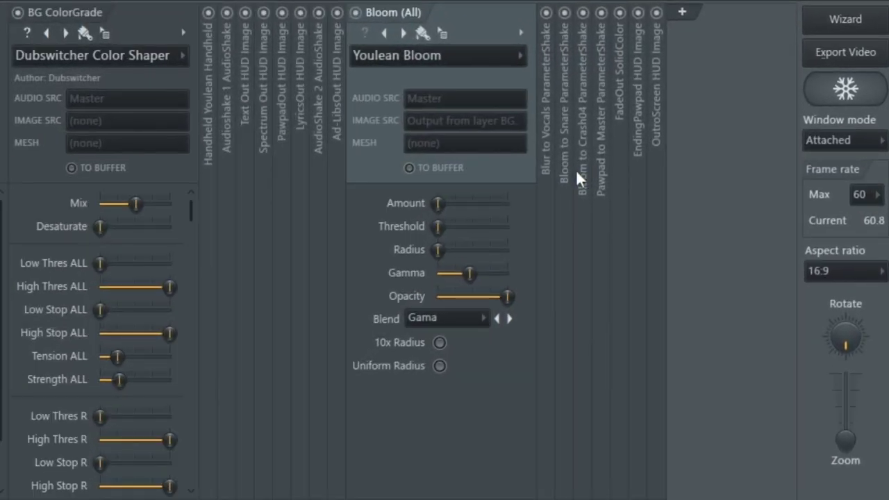
left_click(576, 170)
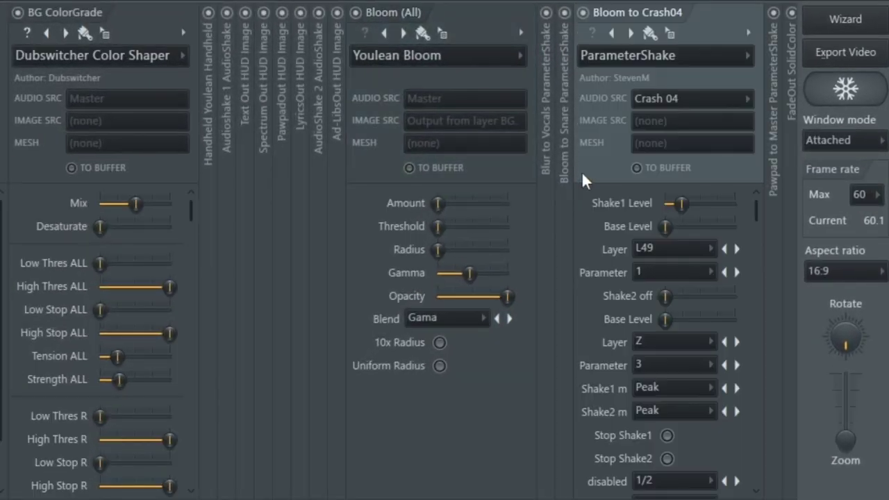
left_click(564, 166)
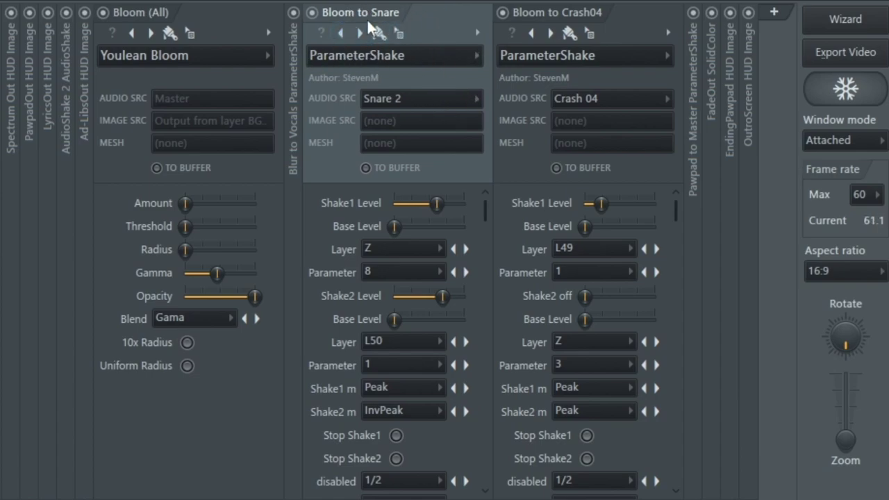
Examine the target layer and parameter choices in Bloom to Snare and the BloomLevel parameter they drive in Bloom (Snare)
scroll(364, 21, "up", 5)
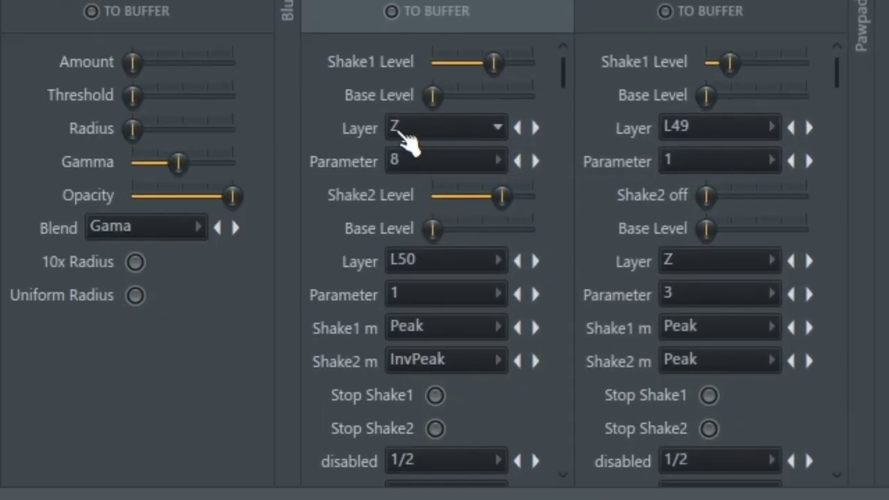
left_click(403, 133)
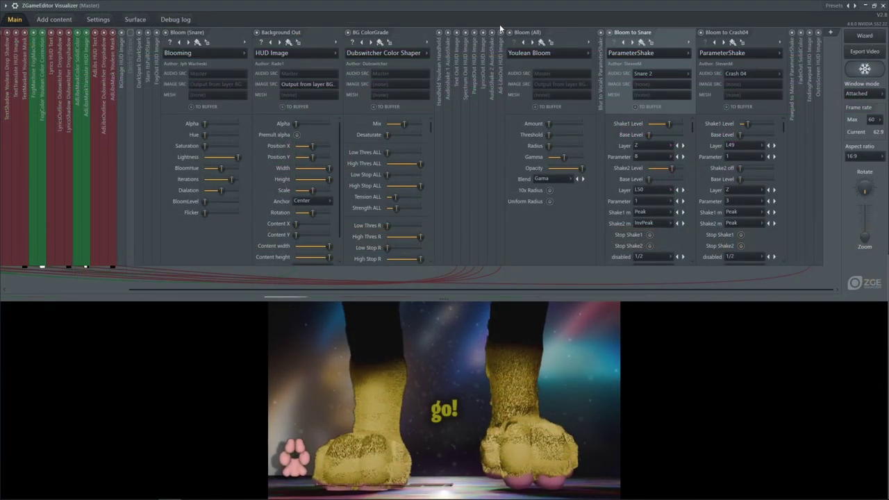
left_click(650, 158)
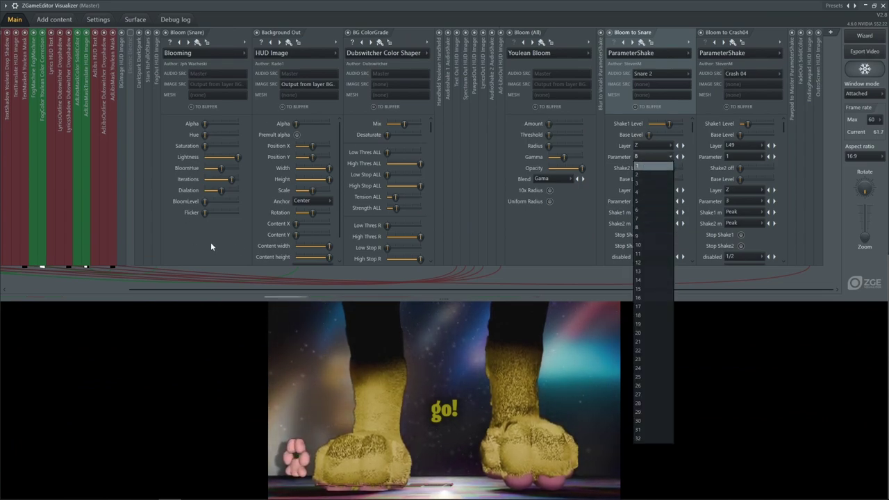
left_click(672, 28)
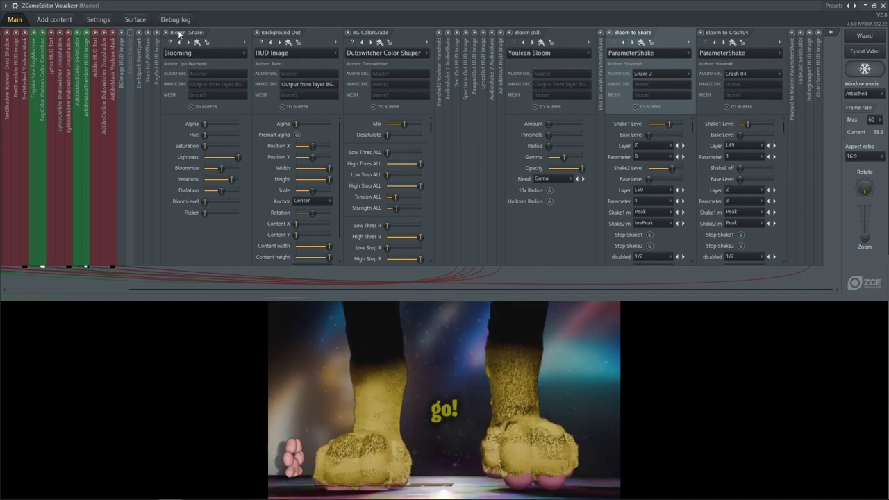
left_click(207, 206)
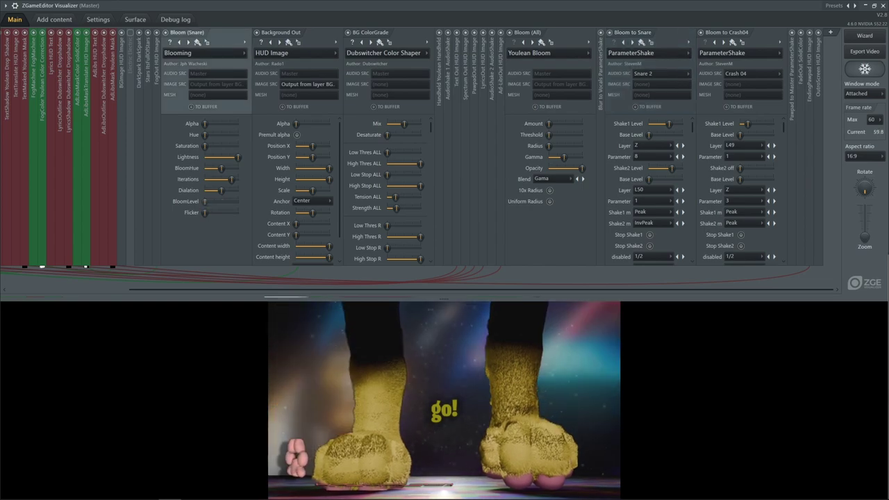
left_click_drag(218, 201, 215, 202)
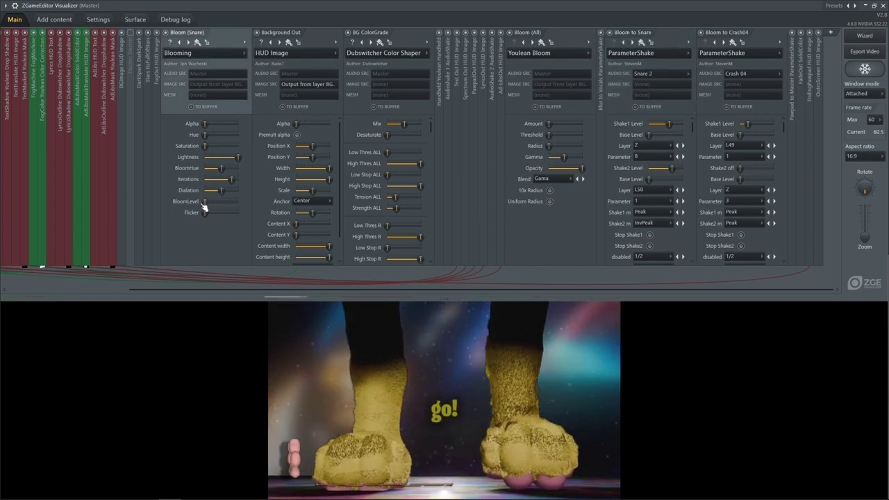
Examine the audio source options for Bloom to Snare and compare them with the tracks in the FL Studio mixer
left_click(630, 75)
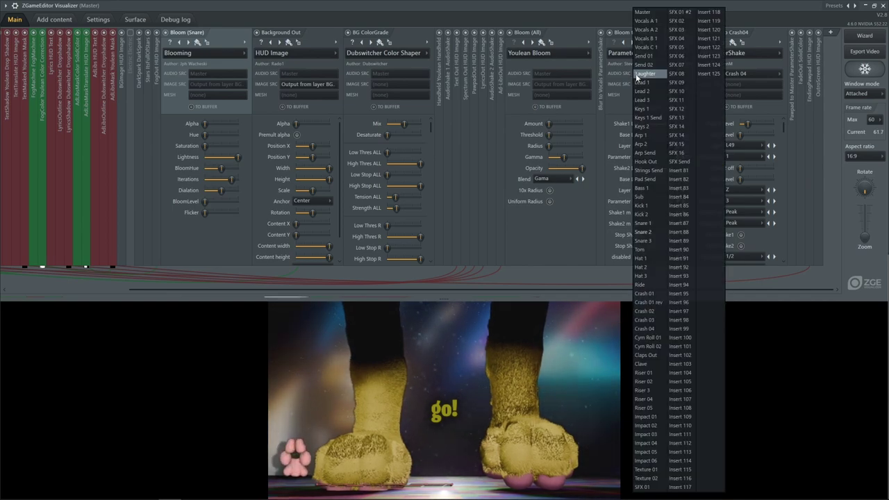
left_click(528, 9)
left_click(884, 5)
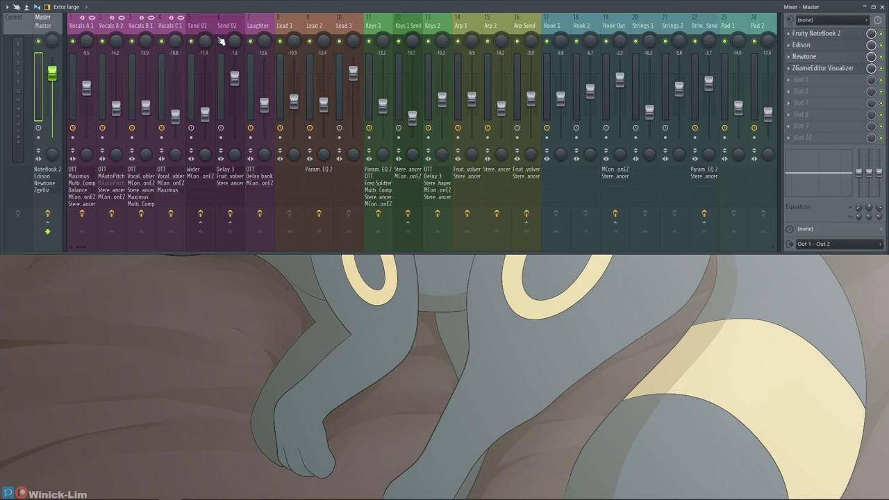
scroll(219, 41, "down", 6)
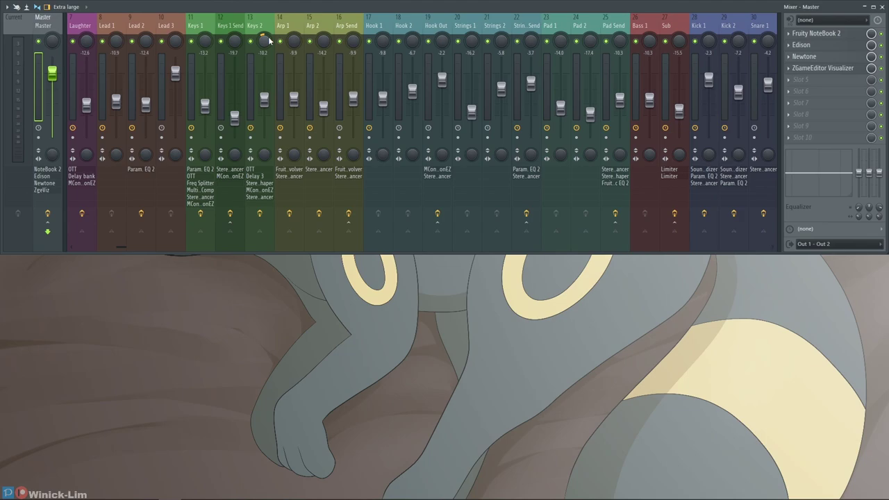
left_click(269, 40)
scroll(276, 22, "down", 14)
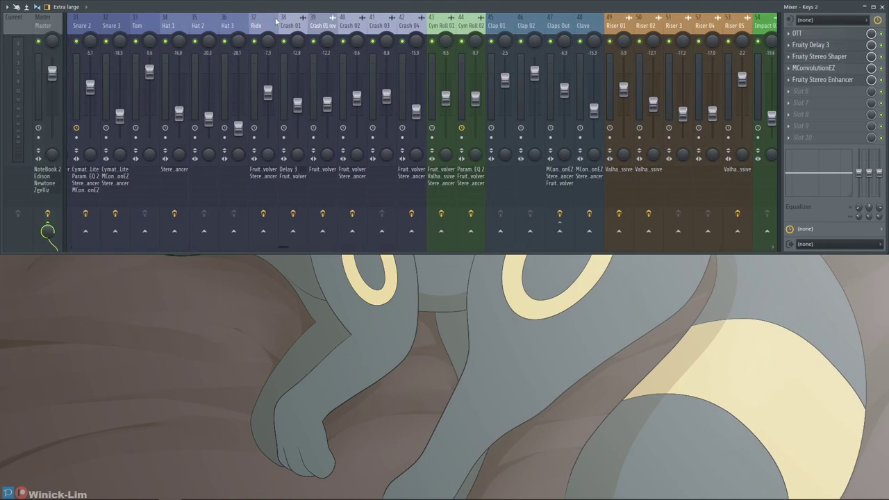
scroll(90, 23, "up", 12)
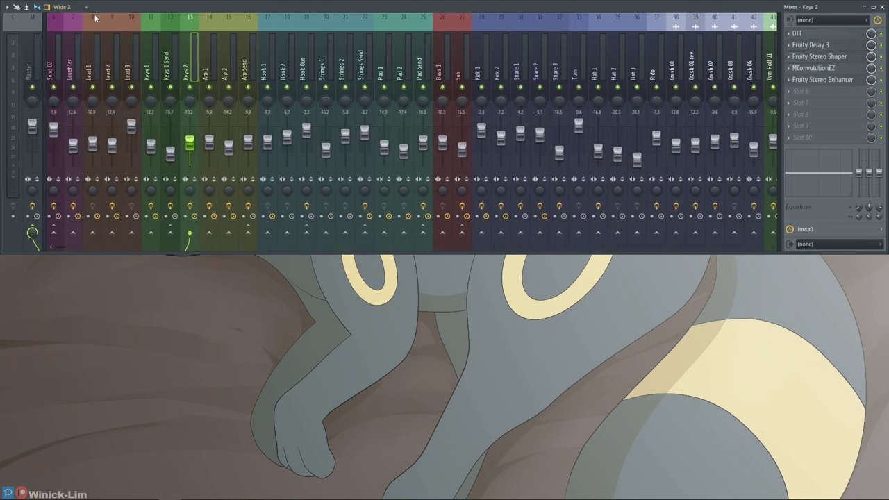
scroll(80, 16, "down", 3)
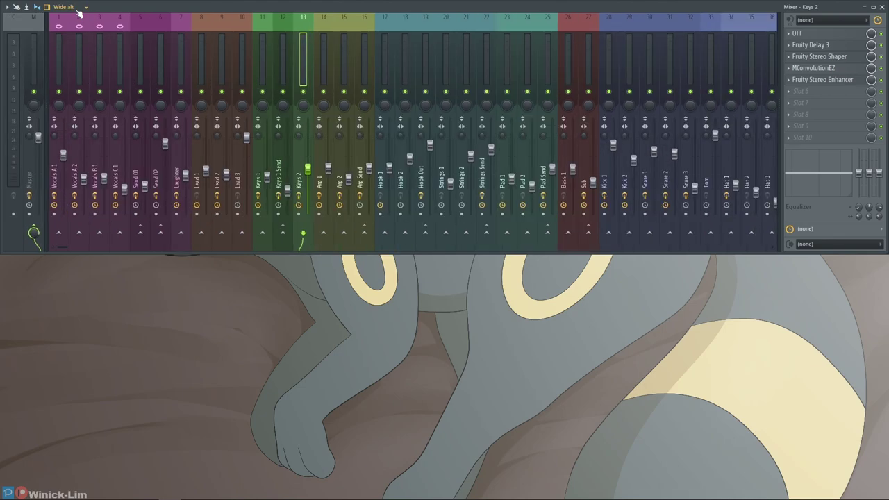
left_click(46, 170)
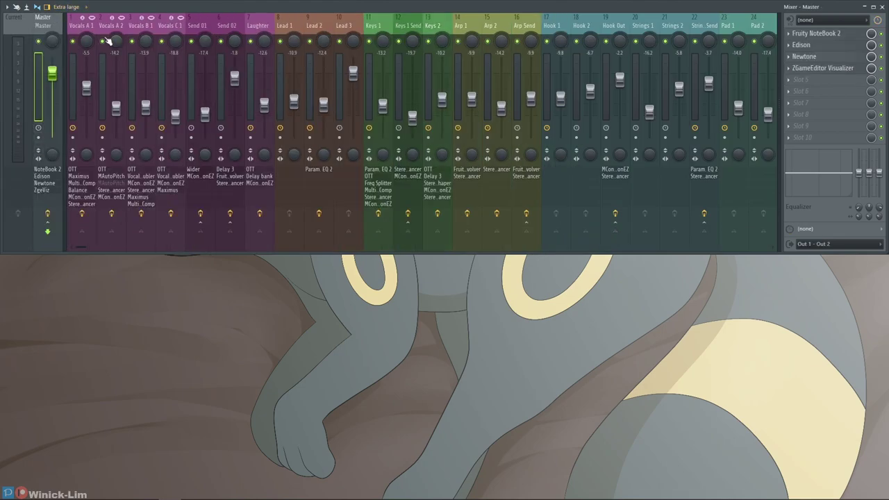
left_click(800, 69)
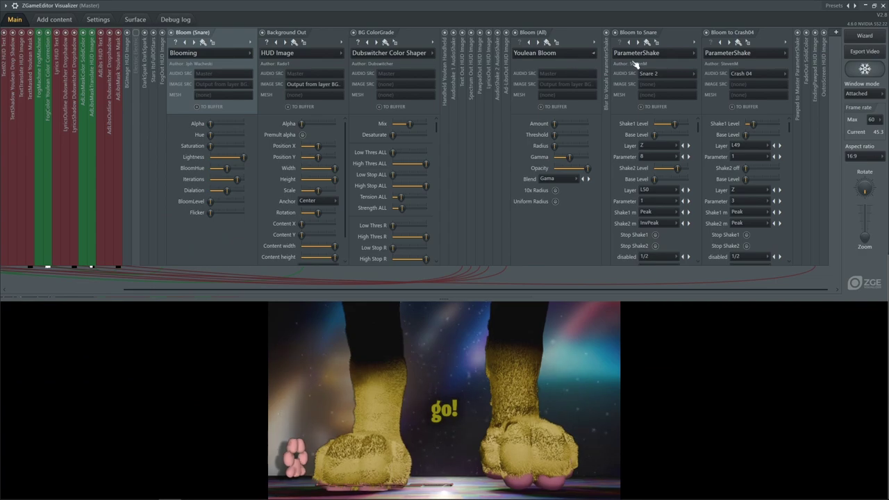
left_click(687, 76)
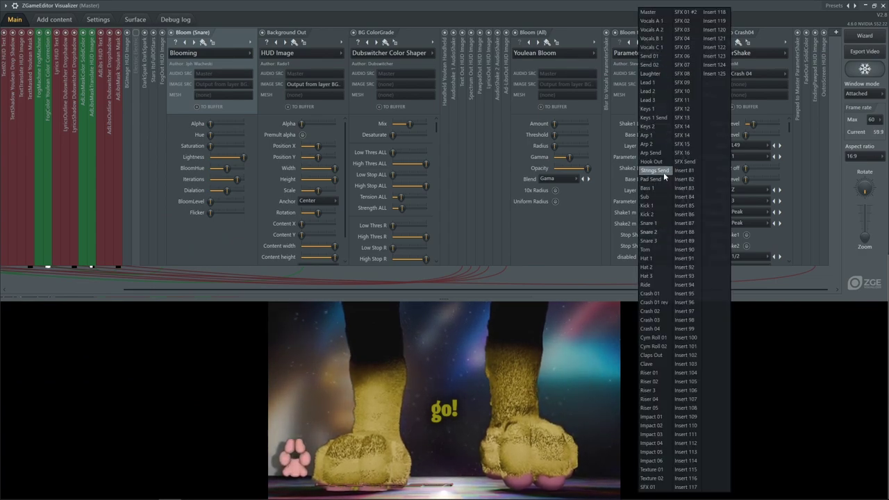
left_click(620, 104)
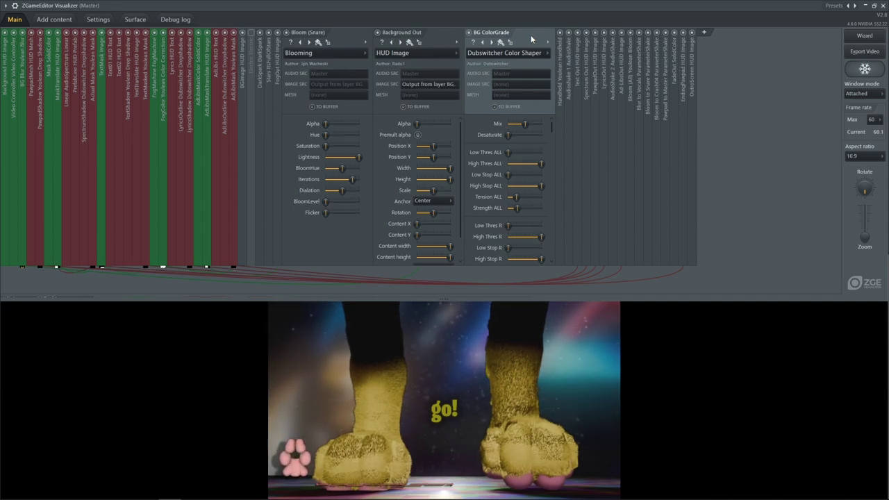
Collapse the BG ColorGrade, Background Out and Bloom (Snare) layers, and expand the Linear AudioSpectrum layer
left_click(531, 38)
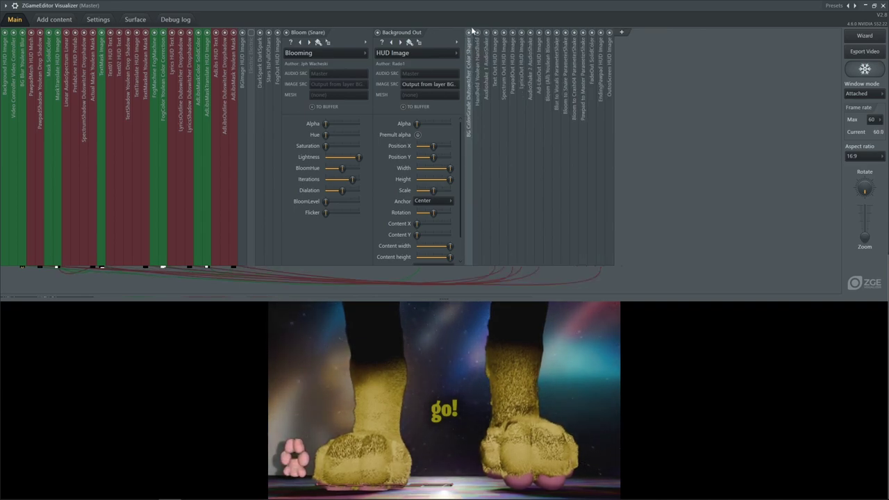
left_click(450, 33)
left_click(361, 34)
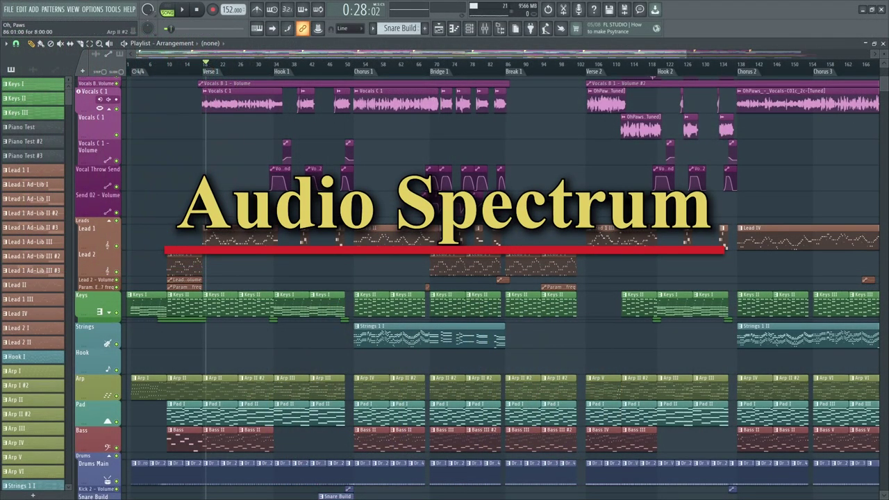
key("space")
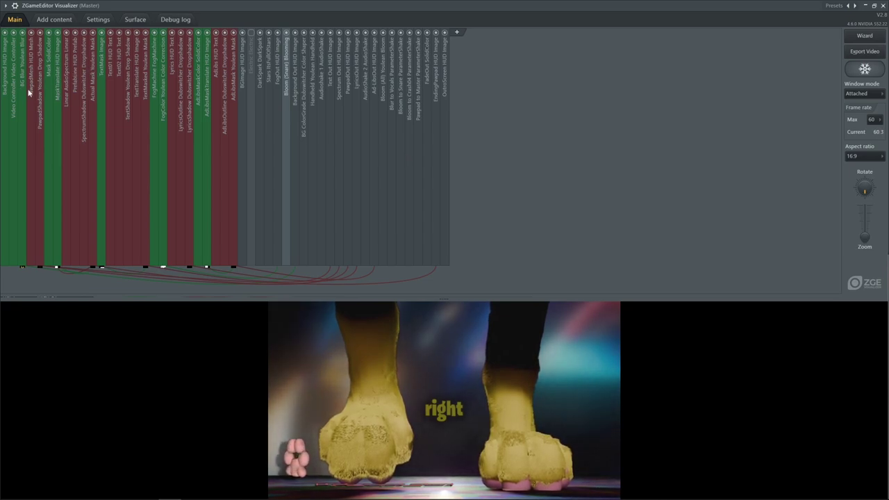
left_click(68, 74)
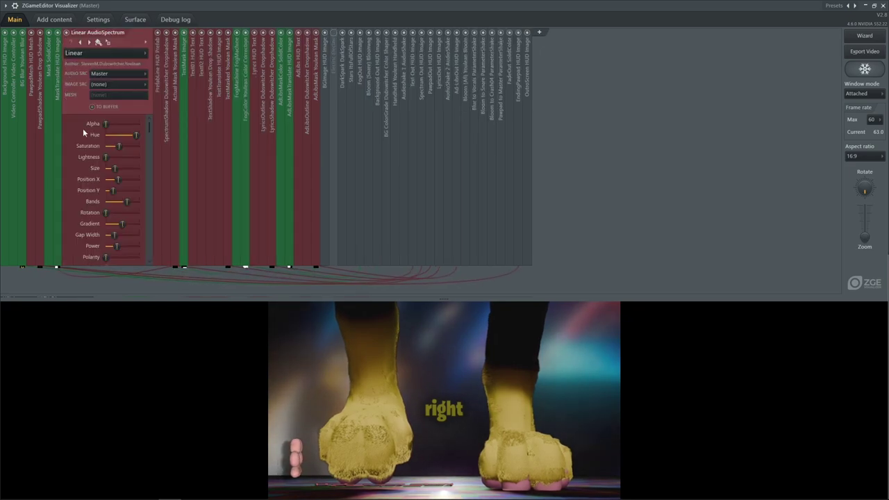
Try the Polar effect in the Linear AudioSpectrum layer and look at the options for its Lightness parameter
left_click(135, 54)
mouse_move(108, 207)
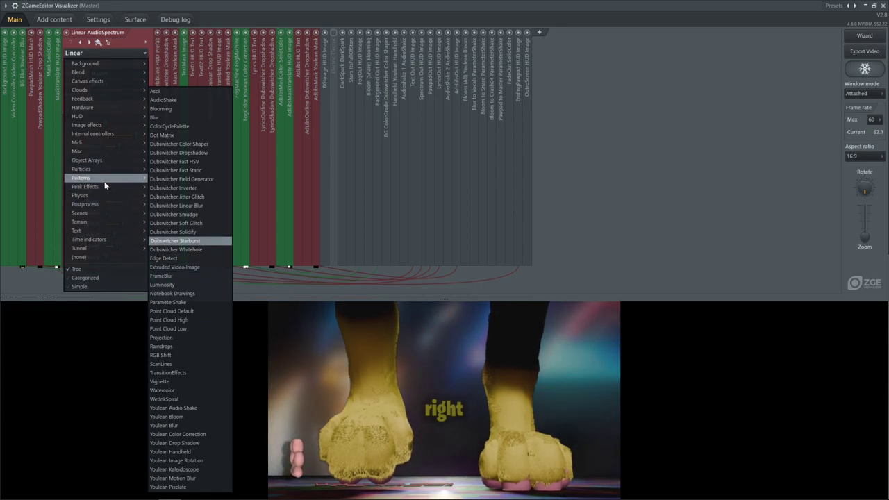
mouse_move(105, 178)
left_click(175, 232)
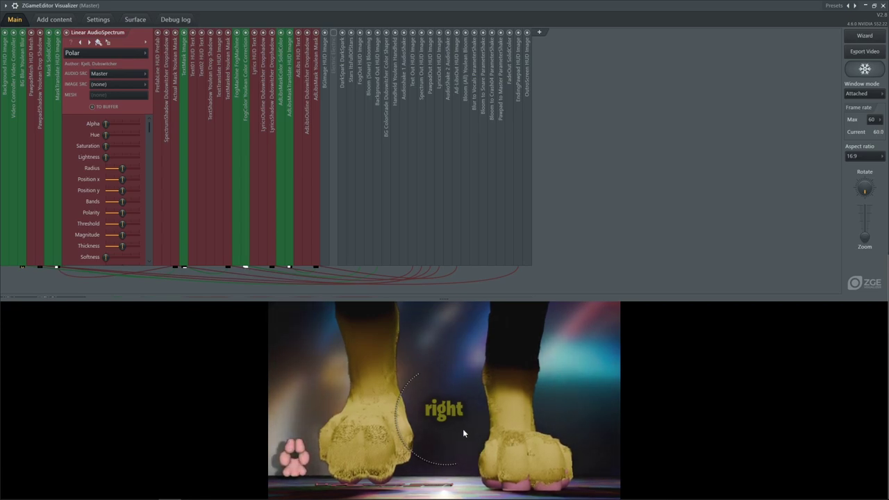
right_click(109, 168)
right_click(109, 162)
right_click(106, 161)
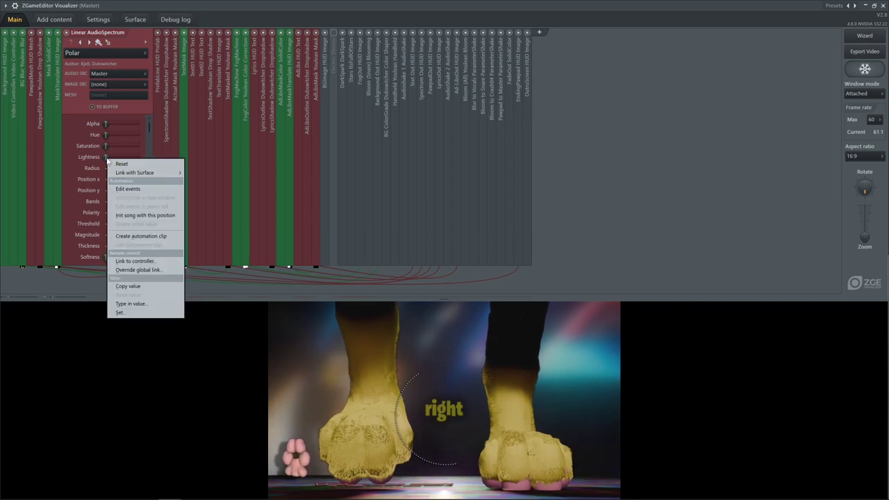
left_click(494, 87)
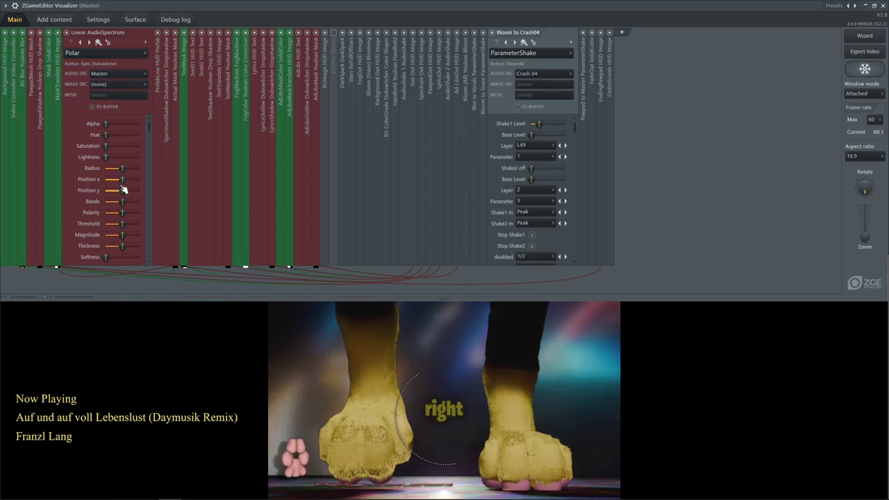
Browse the Terrain and Peak Effects categories and restore the Linear effect in the spectrum layer
left_click(141, 55)
mouse_move(79, 221)
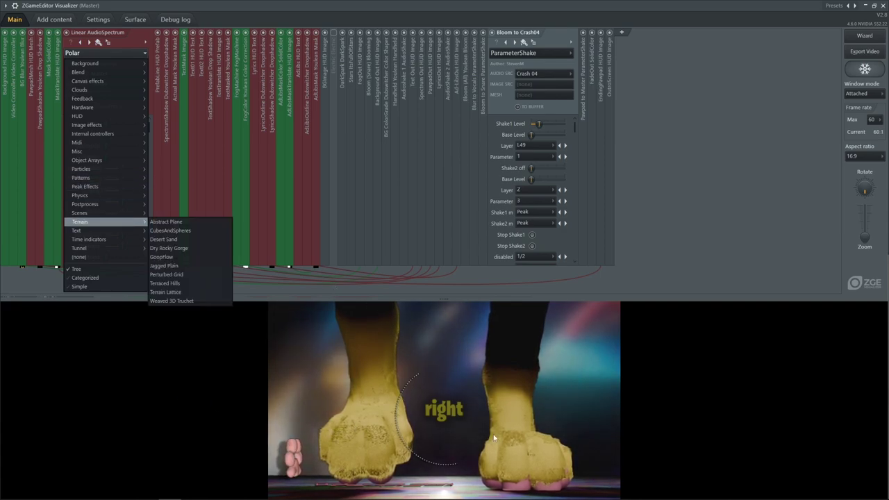
mouse_move(104, 188)
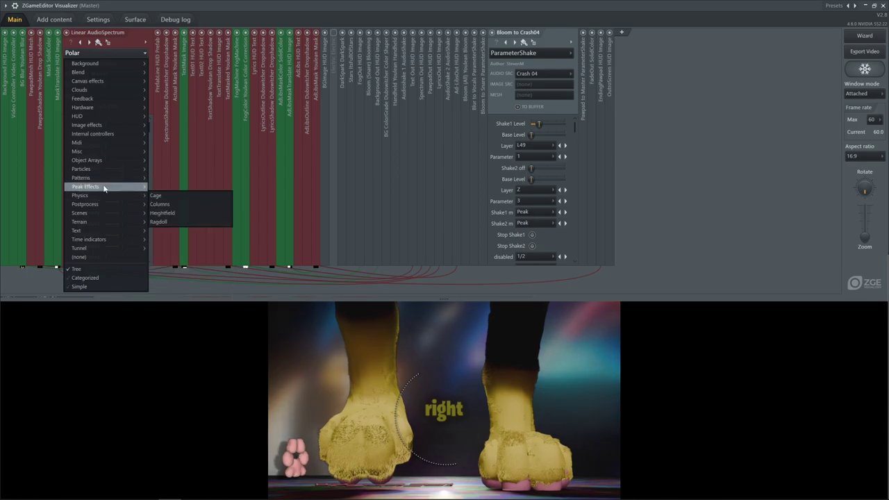
left_click(215, 257)
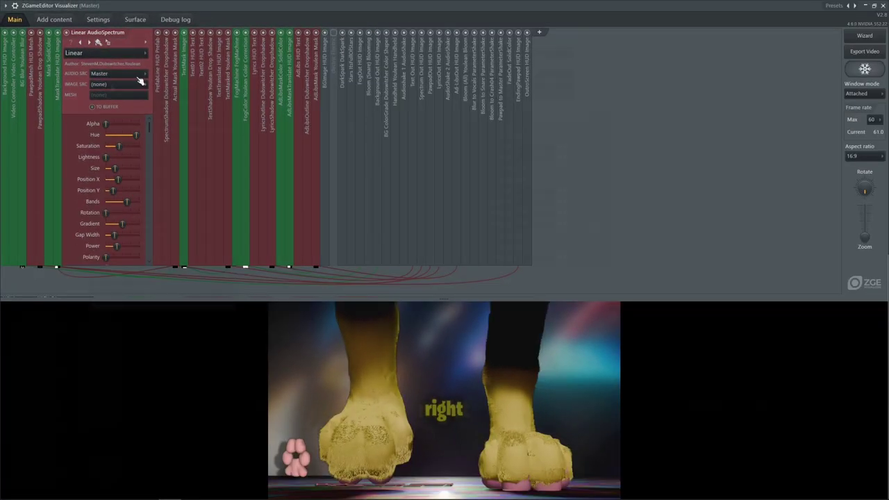
Try Paws8.png as the image source of the Linear AudioSpectrum layer and examine its Enable Bitmap and bitmap settings
left_click(110, 83)
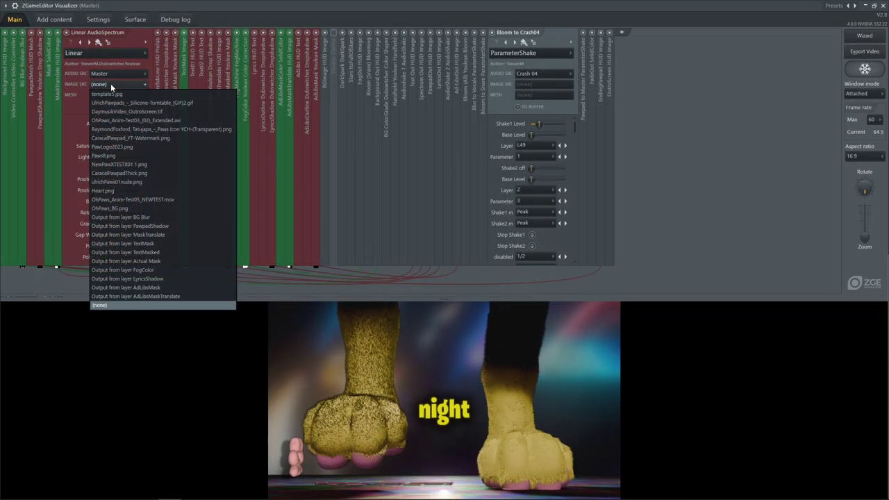
left_click(121, 156)
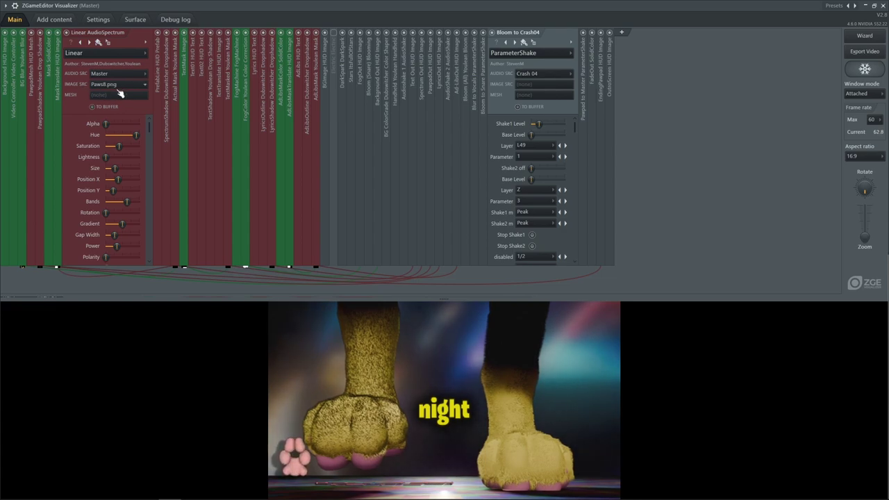
scroll(107, 91, "down", 2)
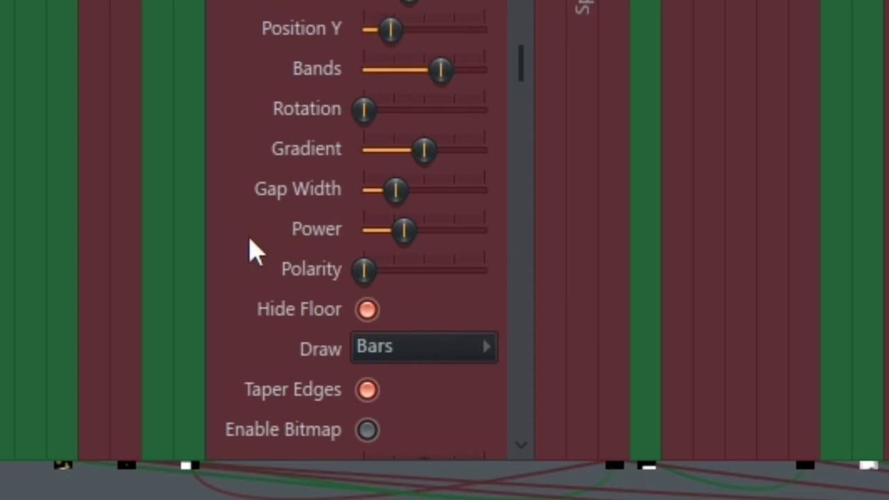
scroll(248, 274, "down", 4)
scroll(243, 278, "down", 1)
scroll(243, 278, "up", 5)
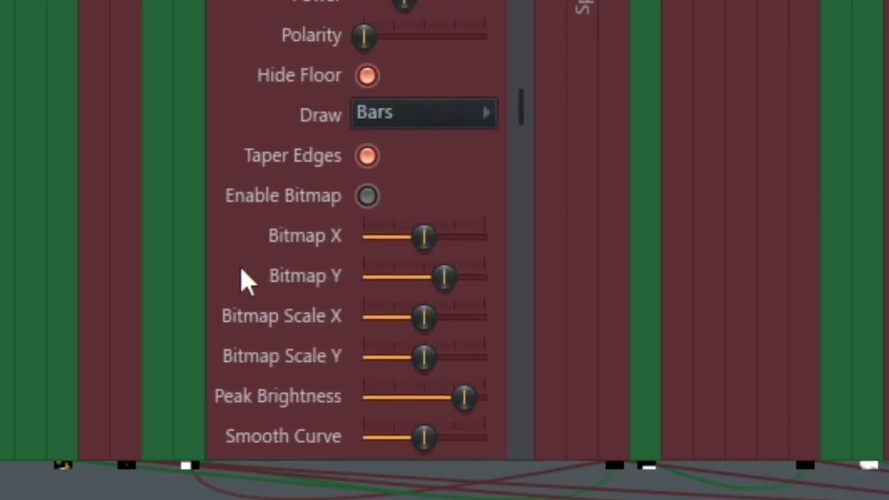
left_click(369, 360)
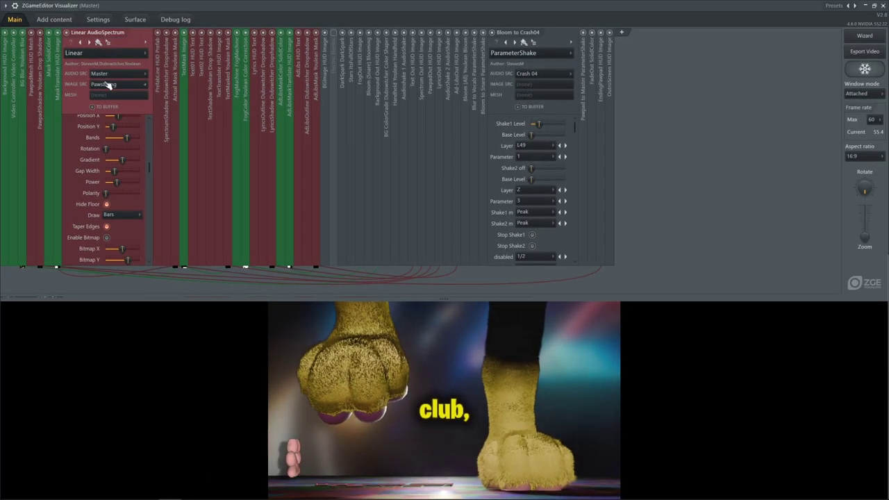
Reset the Linear AudioSpectrum image source to none and show the text under the visualizer's added content
left_click(108, 84)
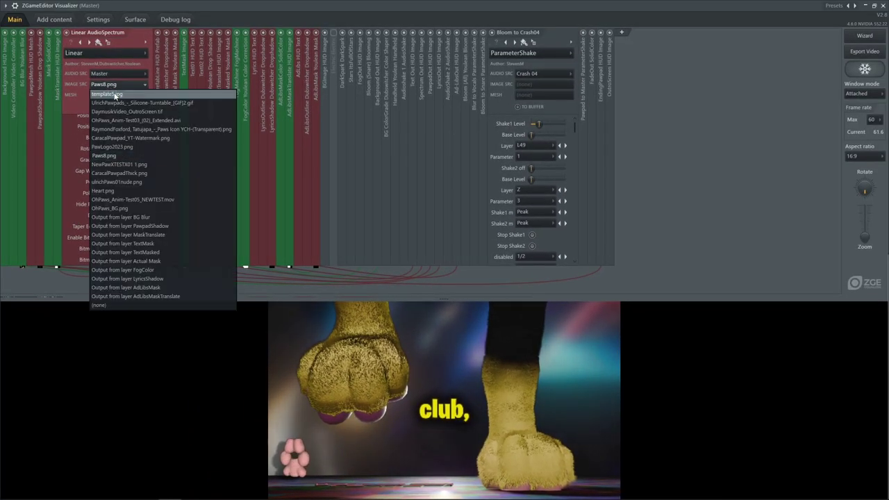
left_click(109, 307)
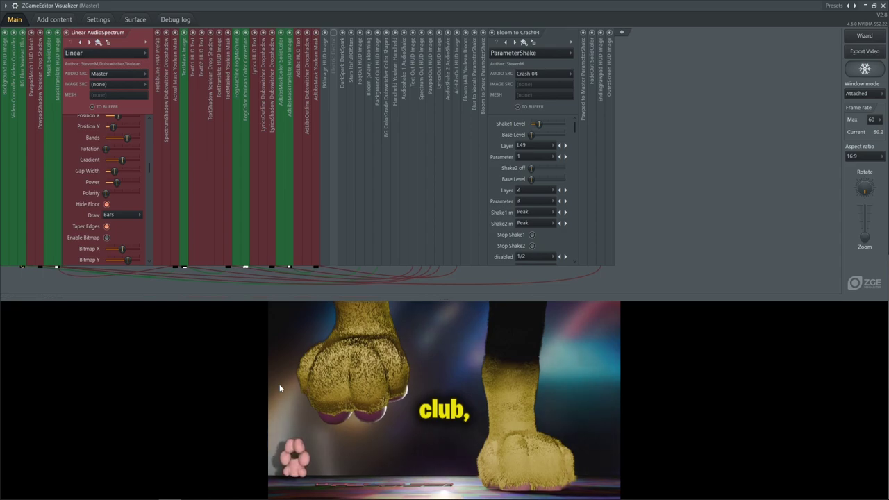
left_click(66, 21)
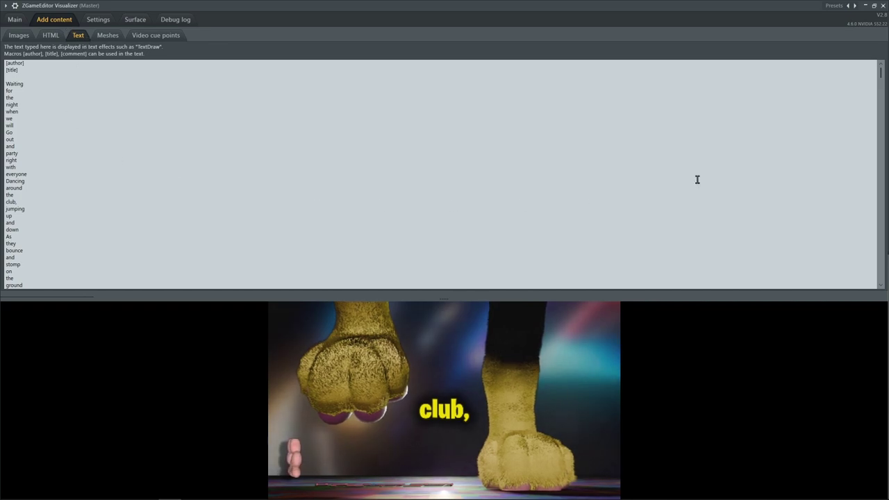
Set the visualizer's window mode to Detached and show its text content again
left_click(14, 19)
left_click(864, 93)
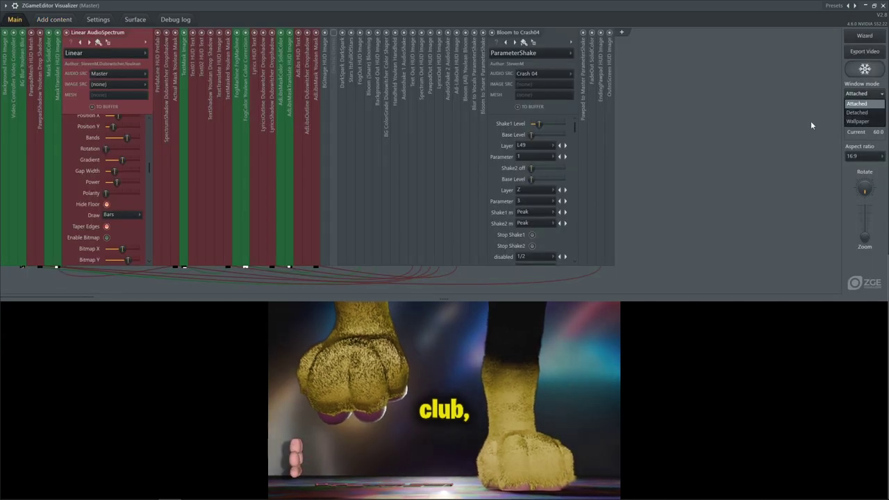
left_click(865, 113)
left_click(52, 20)
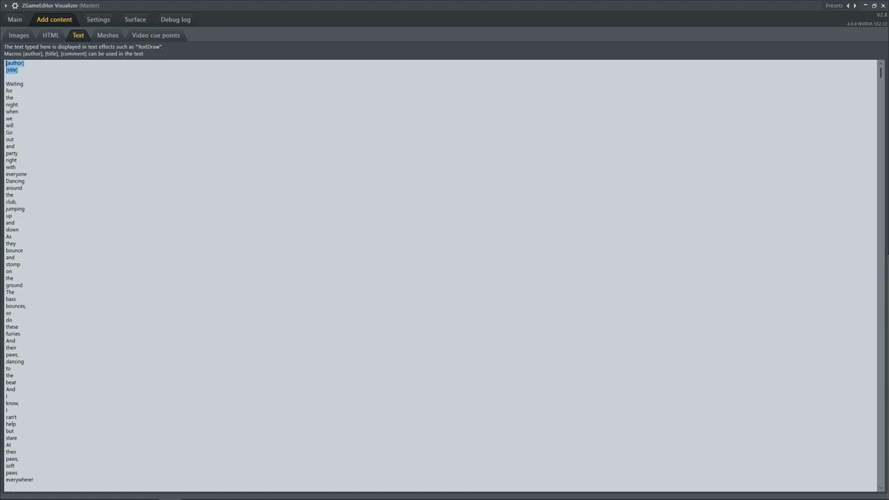
Highlight the one-word-per-line lyrics from "for" to "everywhere!" for review, and close the visualizer window
left_click_drag(36, 92, 91, 480)
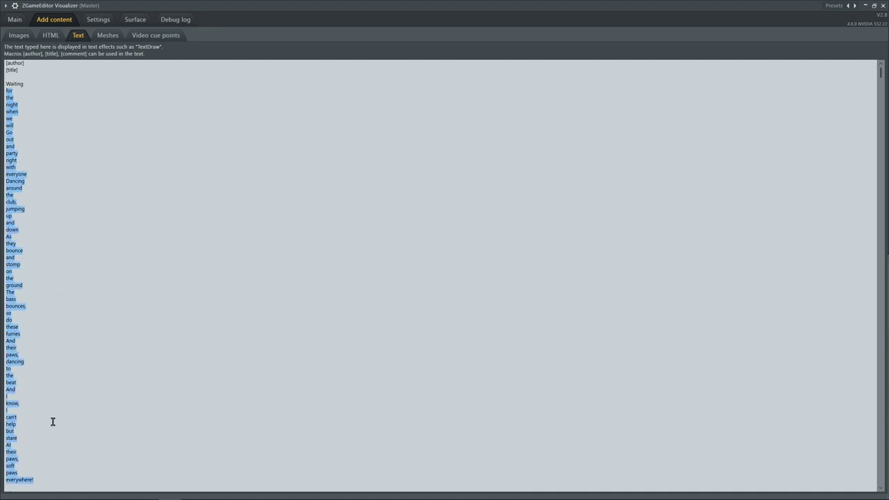
left_click(94, 372)
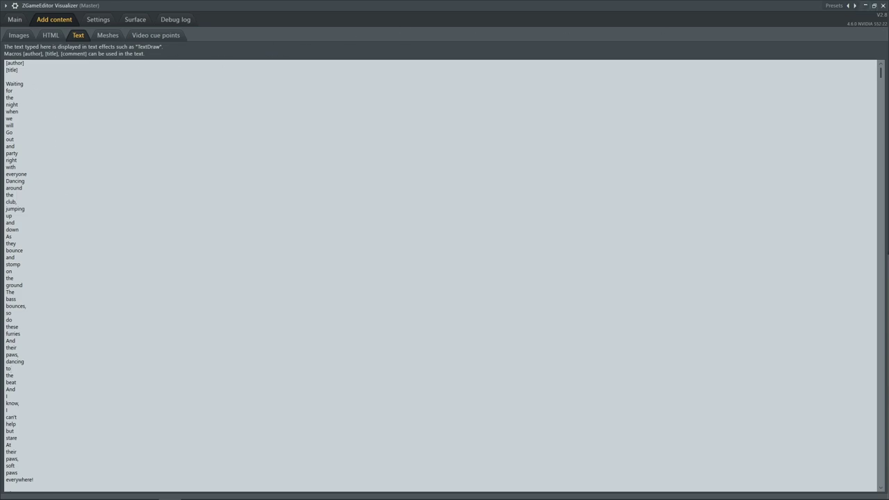
left_click(883, 4)
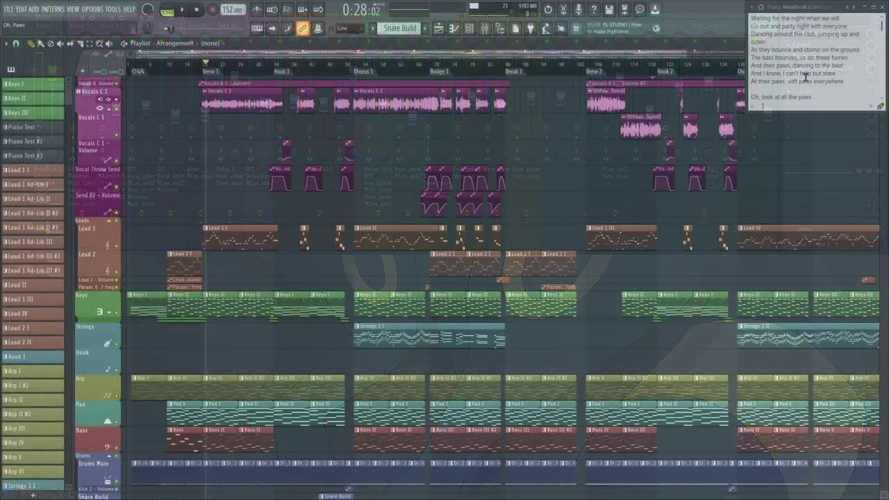
Extend the Fruity NoteBook 2 window down the full screen height and examine the chorus lyric lines
left_click_drag(822, 111, 817, 497)
scroll(820, 388, "down", 1)
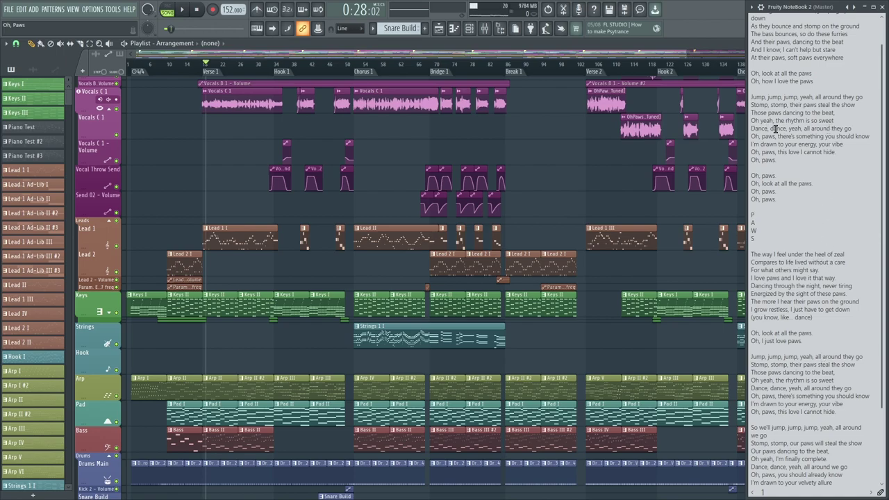
left_click_drag(839, 119, 752, 120)
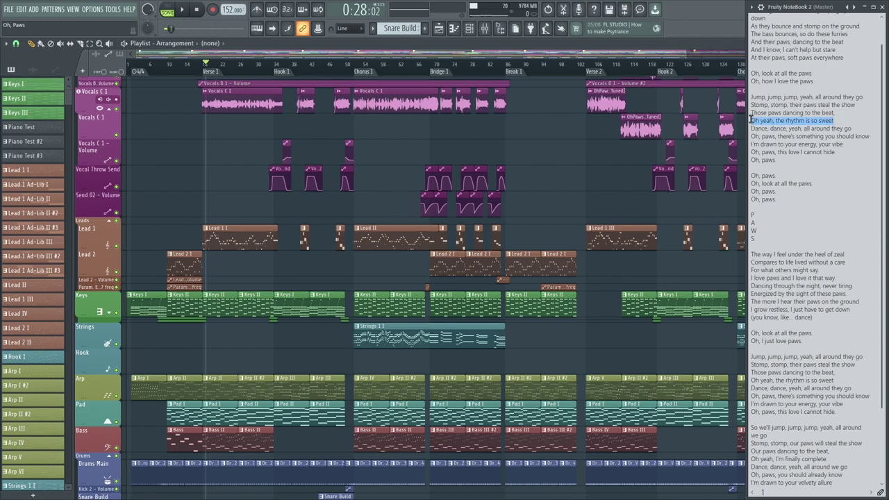
left_click(764, 153)
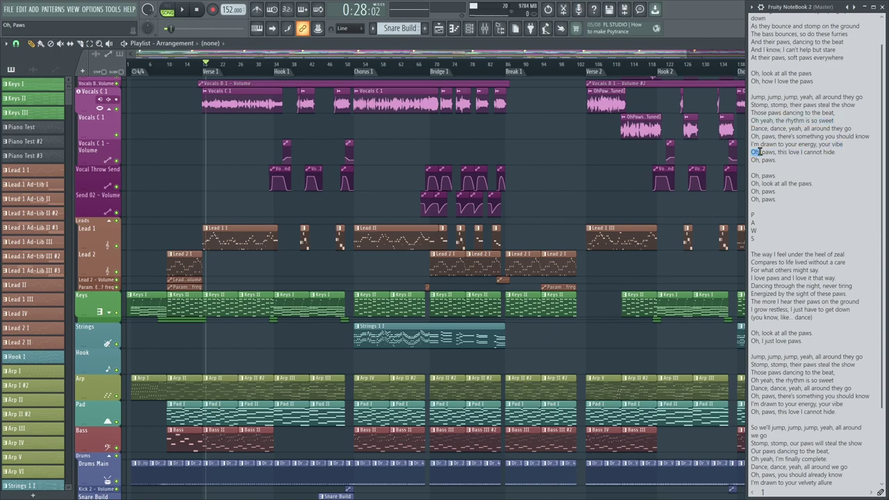
mouse_move(750, 142)
left_mouse_down()
mouse_move(851, 160)
mouse_move(849, 152)
left_mouse_up()
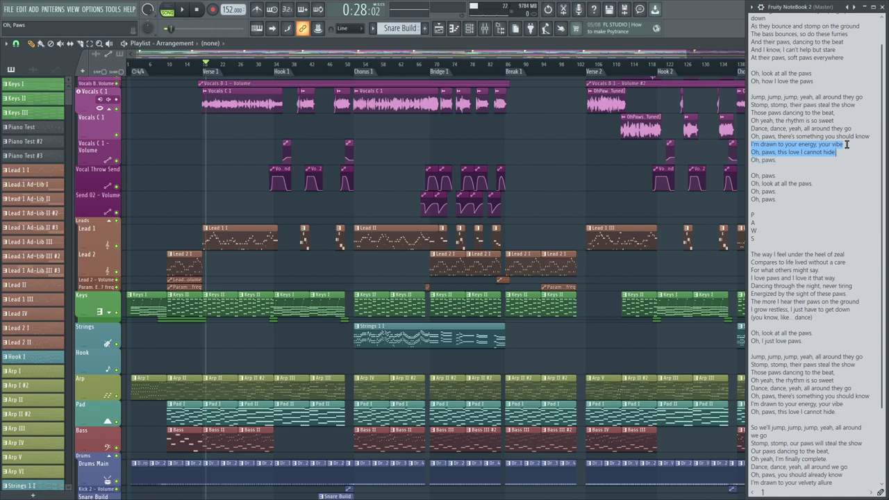
mouse_move(846, 137)
left_mouse_down()
mouse_move(847, 145)
mouse_move(767, 145)
mouse_move(849, 148)
left_mouse_up()
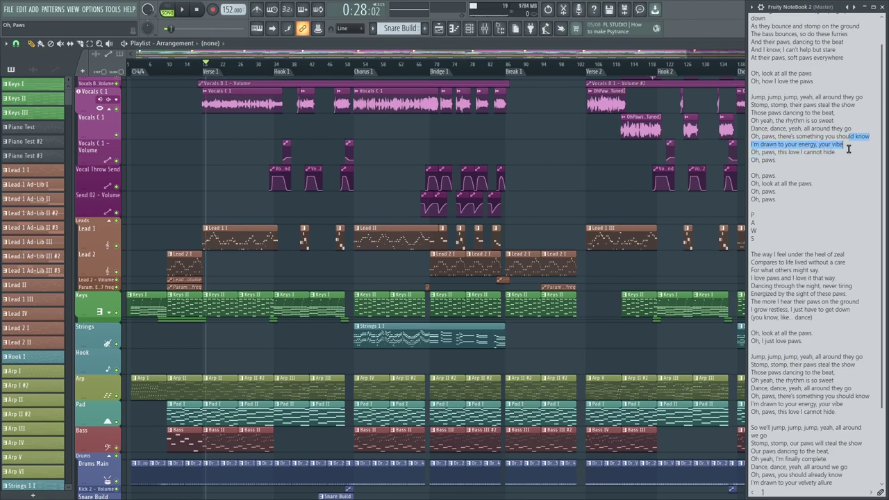
left_click(849, 148)
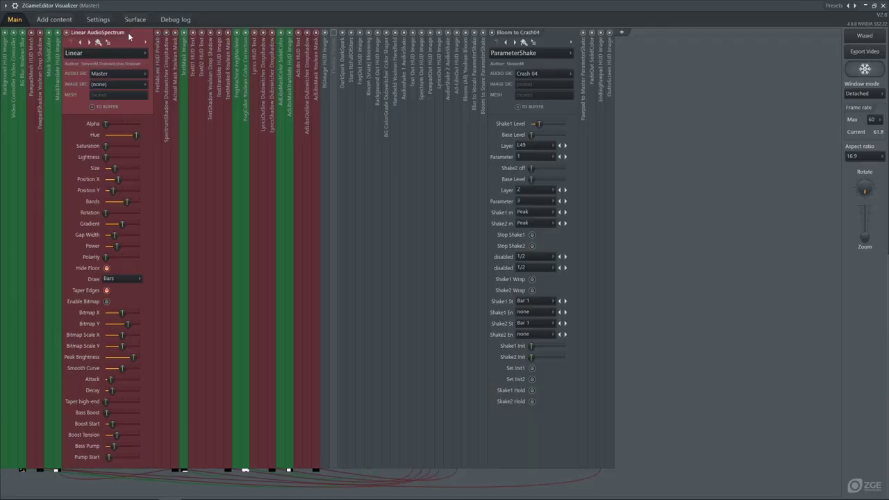
Collapse the Linear AudioSpectrum layer, examine the Text line parameter of the Lyrics layer, and show the text content
left_click(128, 32)
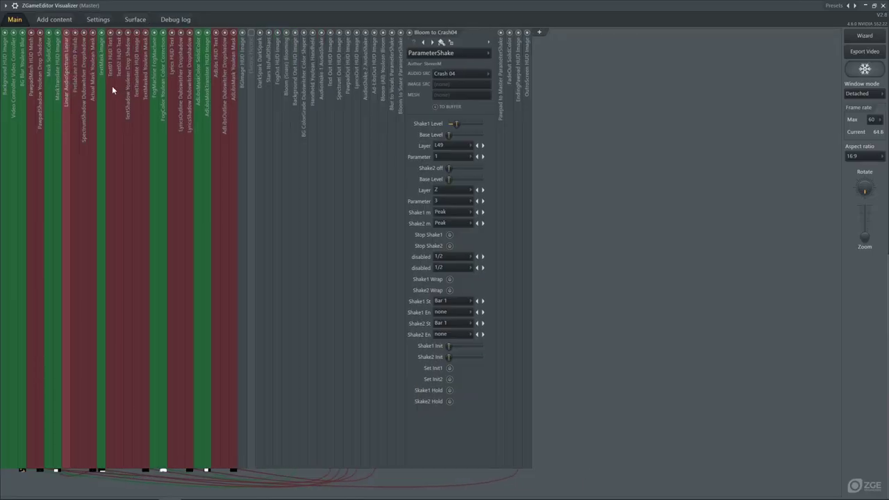
left_click(174, 110)
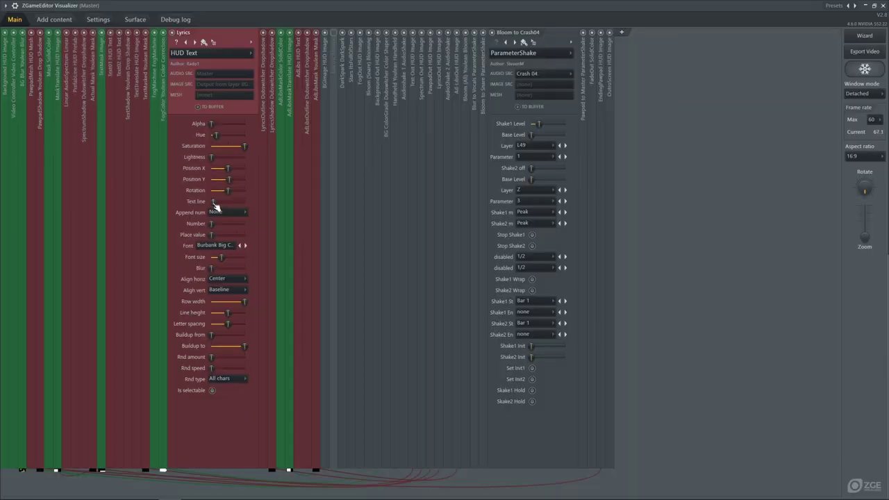
left_click(58, 23)
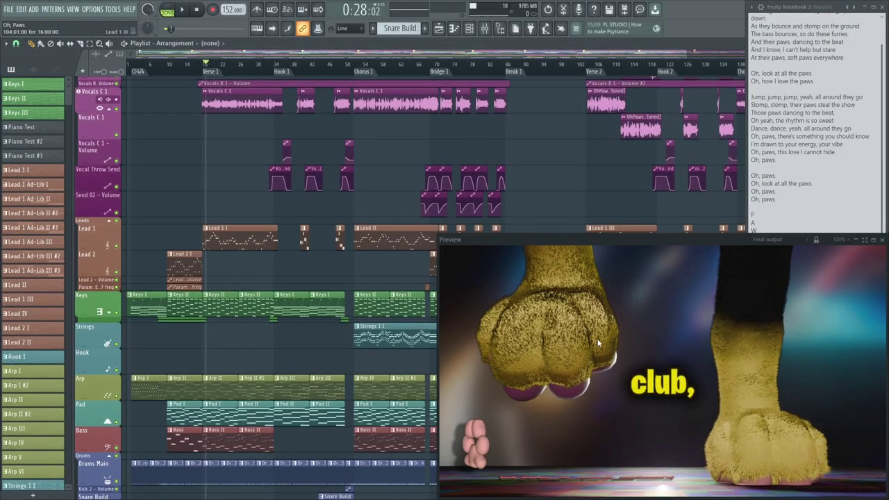
Play the song from Verse 1, watch the lyric words change in the preview, and stop playback
left_click(206, 67)
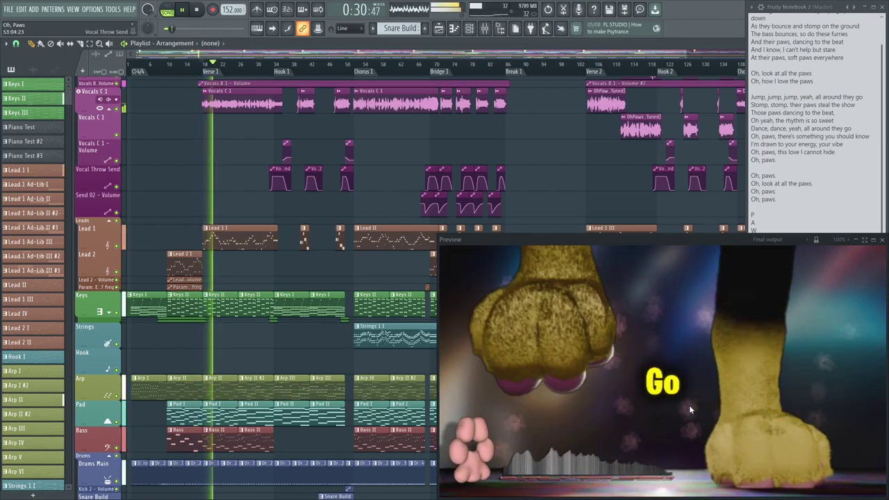
key("space")
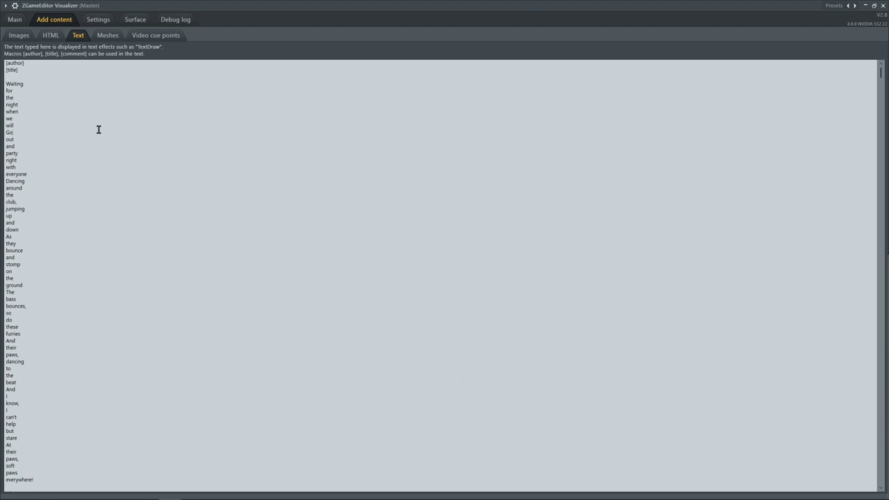
Examine the later lyrics, including the "(Yeah! Put your paws up!)" line and the decorated "jump" lines
left_click(99, 129)
scroll(74, 159, "down", 20)
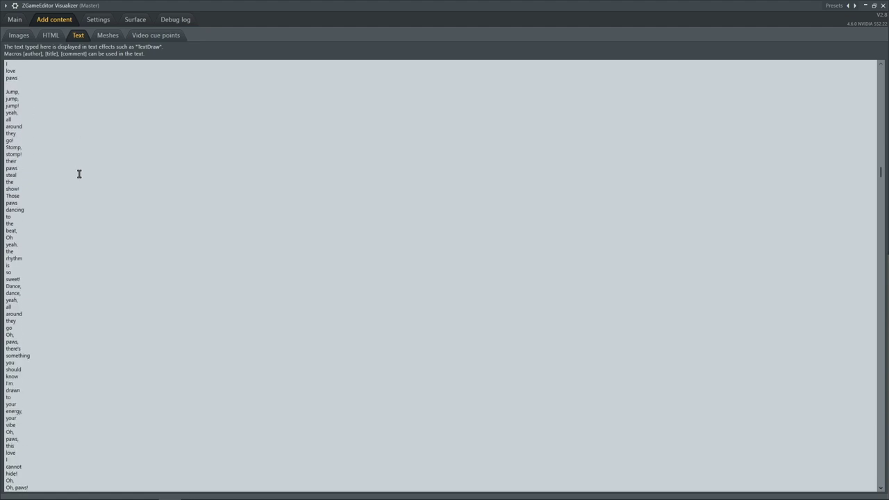
scroll(79, 174, "down", 20)
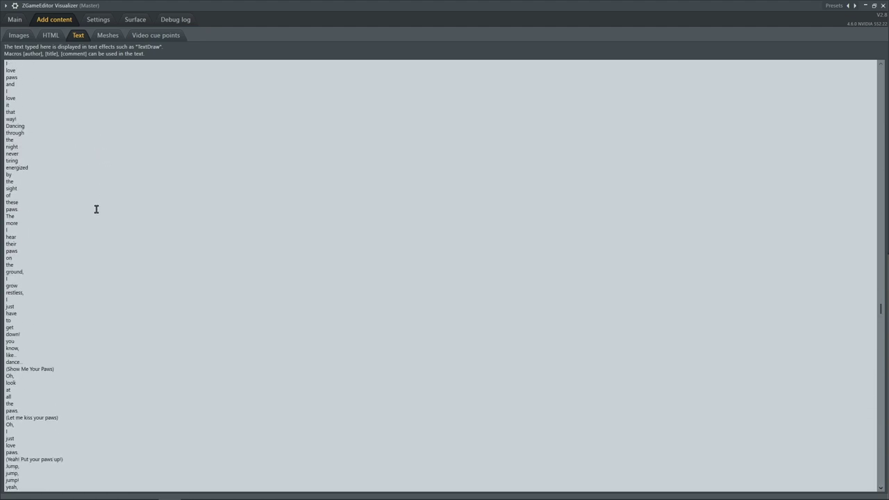
scroll(97, 209, "down", 10)
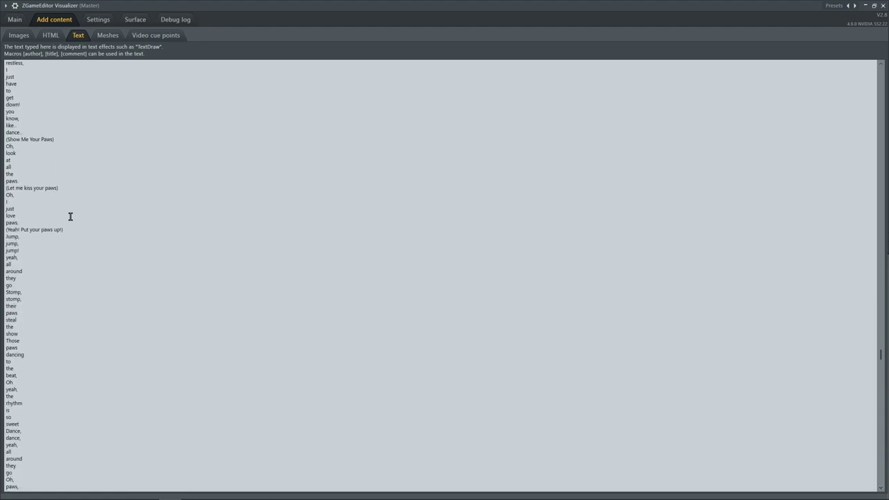
triple_click(61, 230)
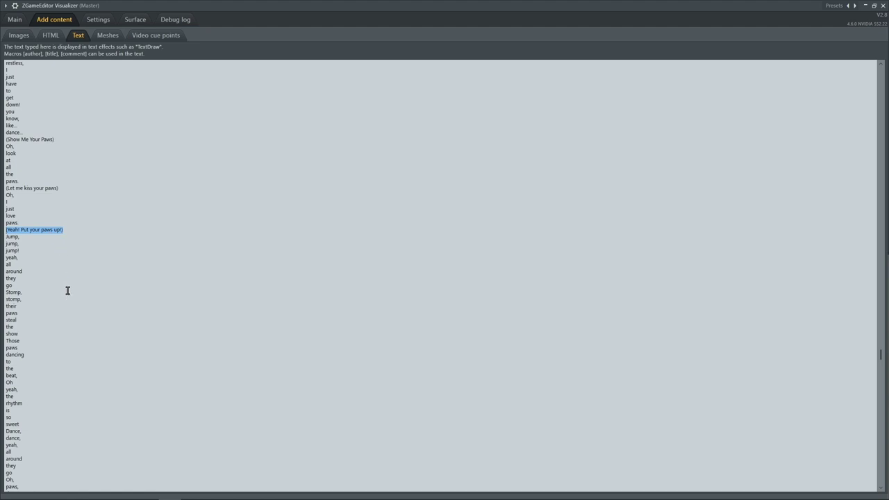
scroll(73, 310, "down", 3)
scroll(73, 310, "down", 12)
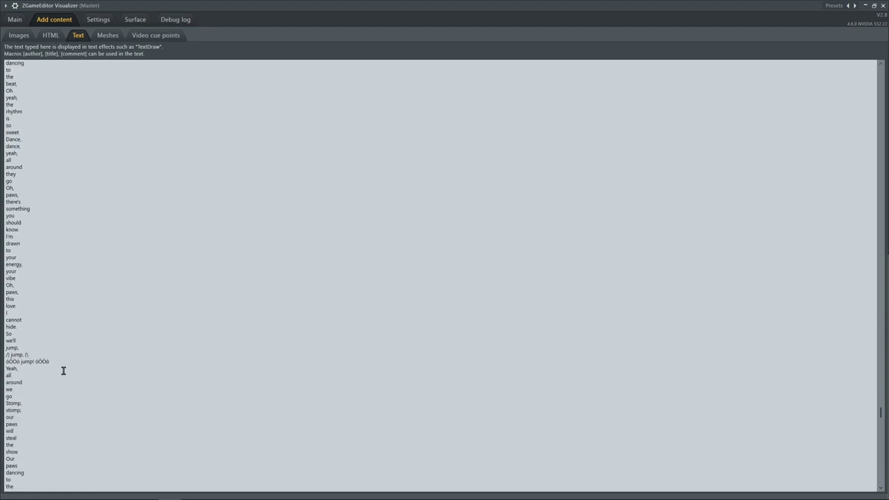
left_click_drag(49, 359, 9, 352)
Find the "~Oh, paws~" line above the spelled-out P-A-W-S and examine it with the text enlarged
scroll(105, 336, "up", 15)
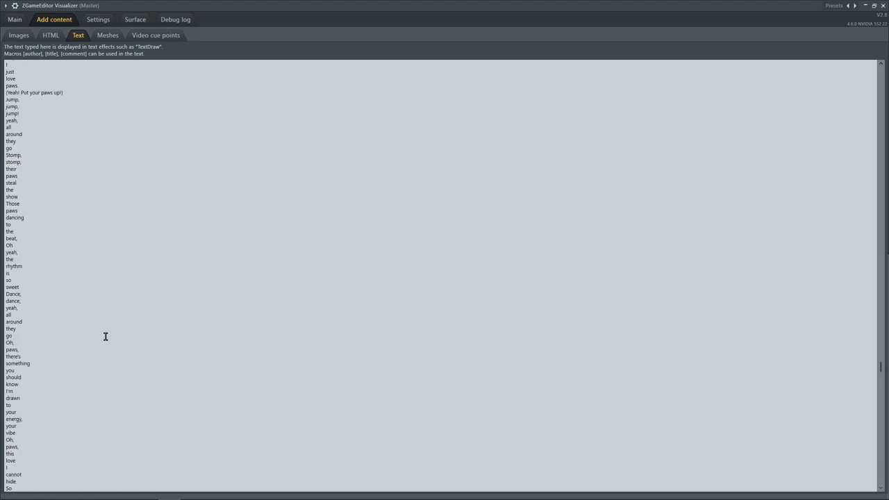
scroll(70, 292, "up", 20)
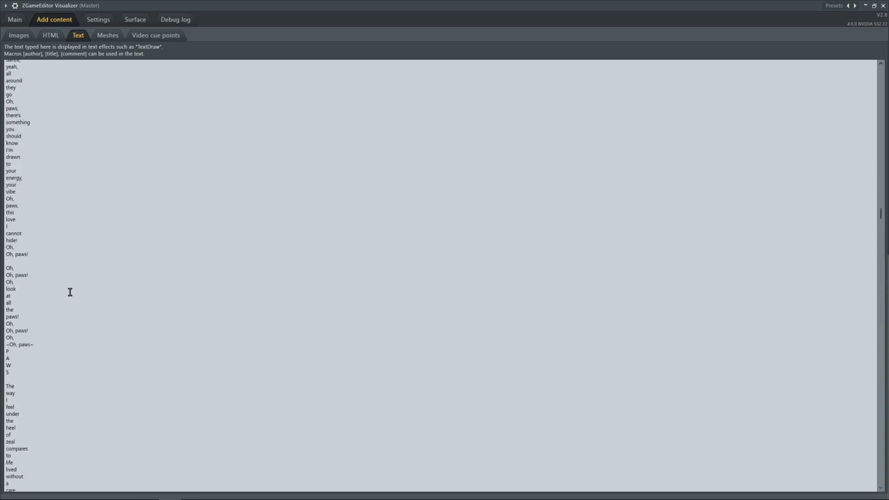
left_click_drag(43, 355, 4, 355)
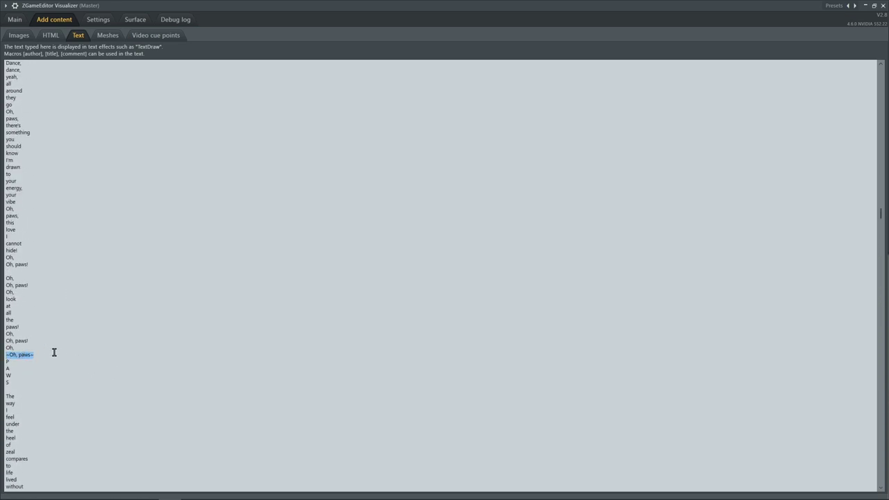
scroll(29, 371, "up", 4)
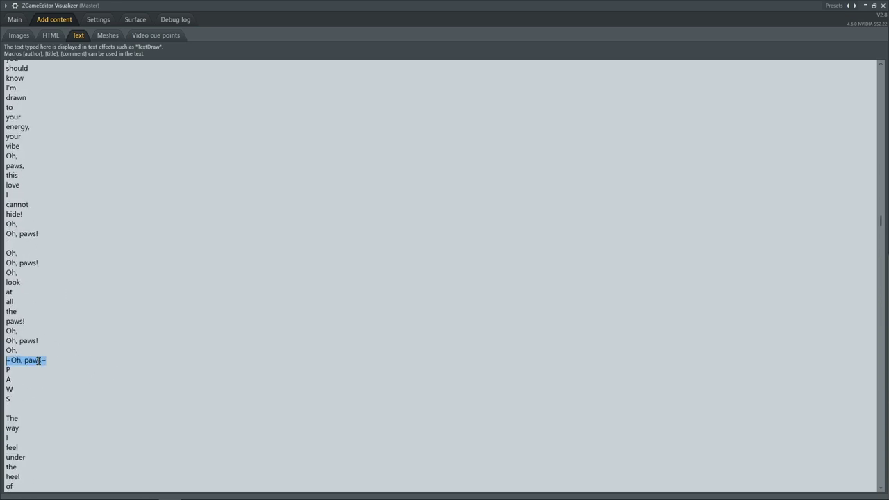
scroll(73, 357, "up", 1)
left_click(75, 362)
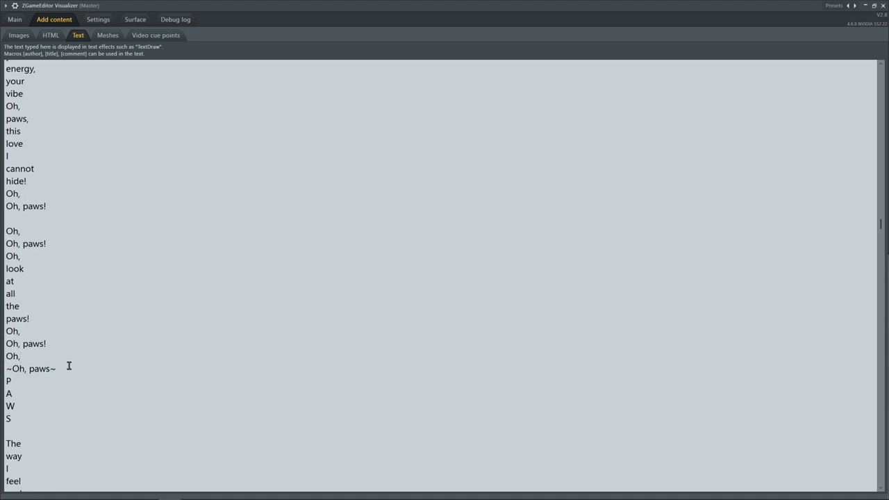
left_click_drag(70, 366, 8, 370)
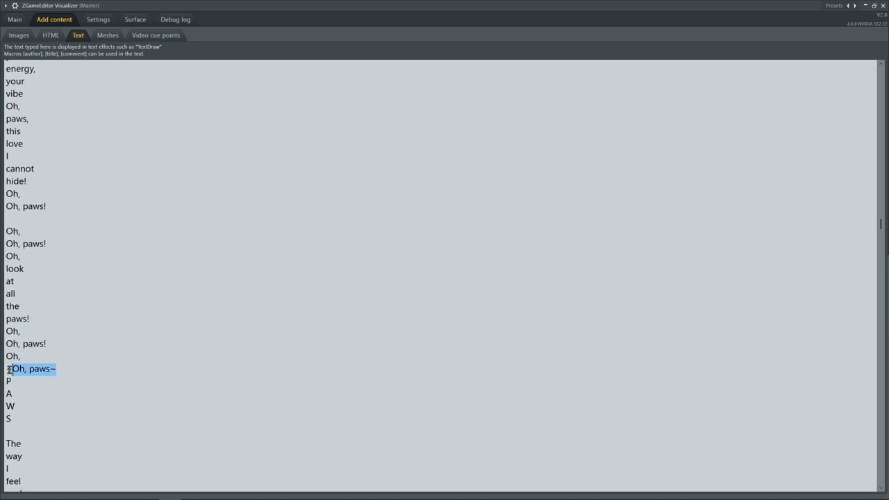
left_click(115, 371)
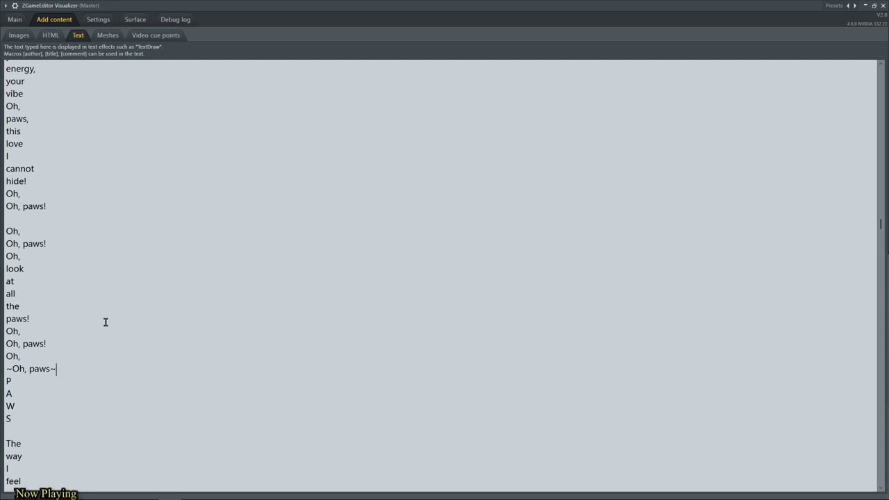
Reduce the lyrics text size again and examine the remaining lines through to "~Oh, paws~ <3"
scroll(106, 322, "down", 1)
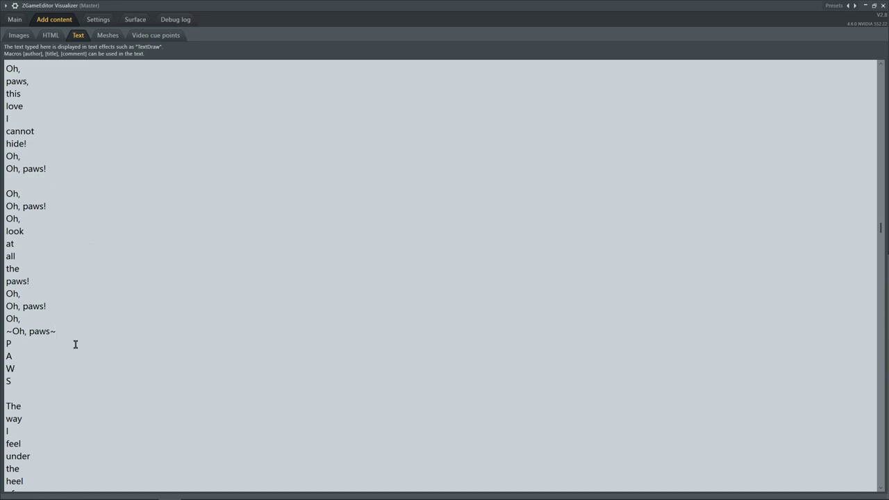
scroll(114, 340, "down", 15)
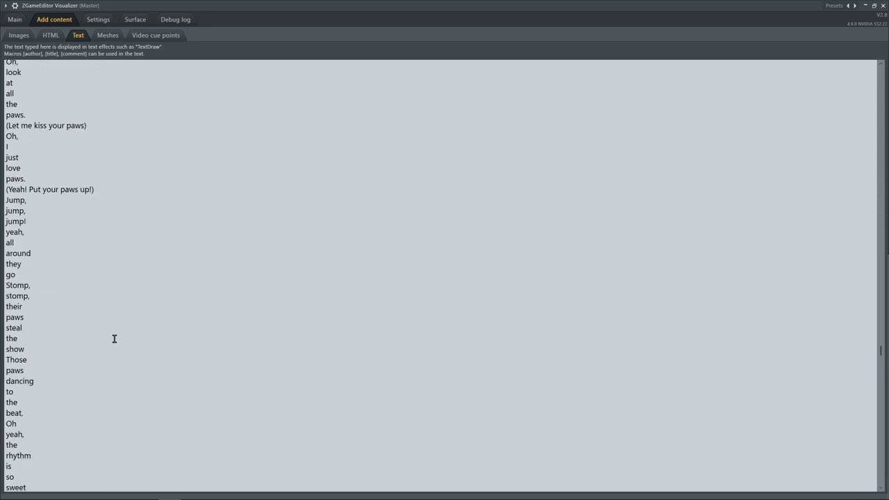
scroll(115, 339, "down", 5, "ctrl")
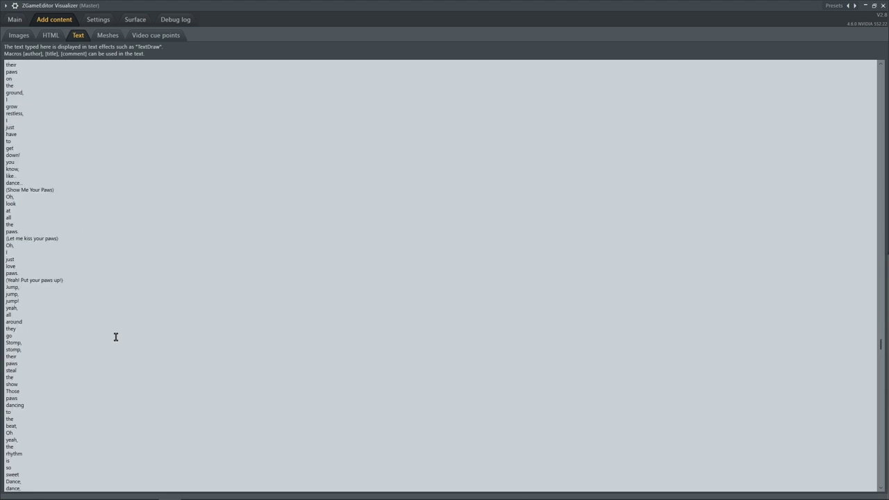
scroll(104, 343, "up", 1, "ctrl")
scroll(69, 192, "up", 1, "ctrl")
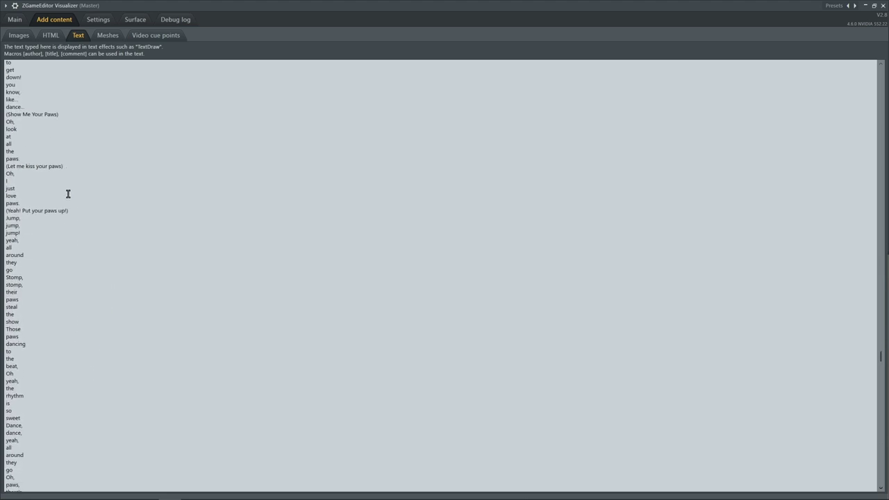
scroll(55, 259, "down", 15)
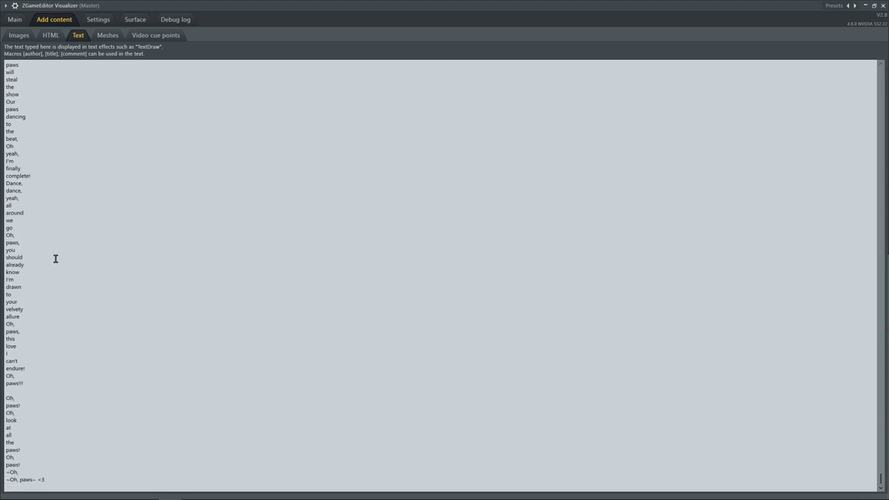
Undo any recent edits to the lyrics text and return to the Lyrics layer's parameters
key("ctrl+z")
key("ctrl+z")
key("ctrl+z")
key("ctrl+z")
key("ctrl+z")
key("ctrl+z")
key("ctrl+z")
key("ctrl+z")
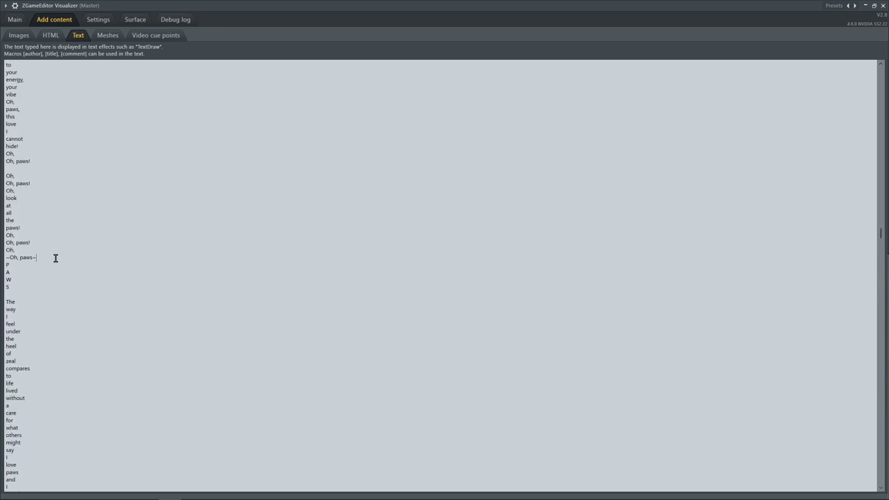
left_click(11, 295)
left_click(24, 21)
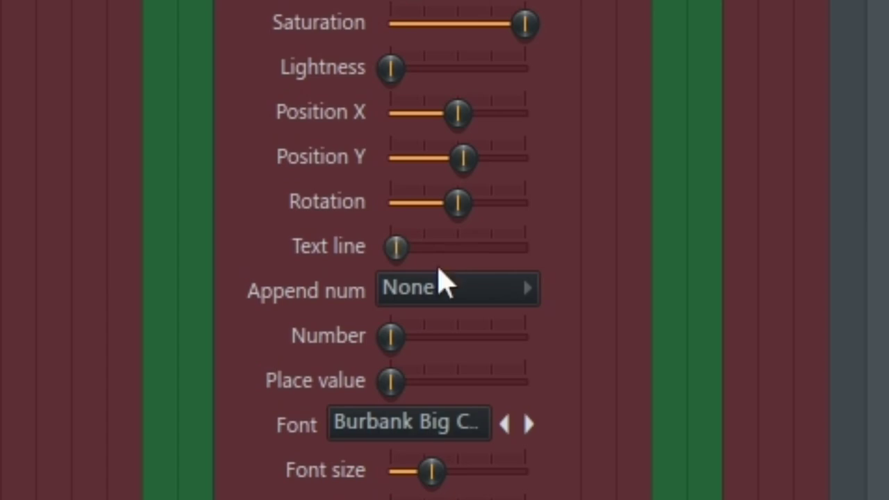
Raise the Lyrics layer's Text line to its maximum and look through the lyrics text it steps through
left_click_drag(401, 251, 525, 247)
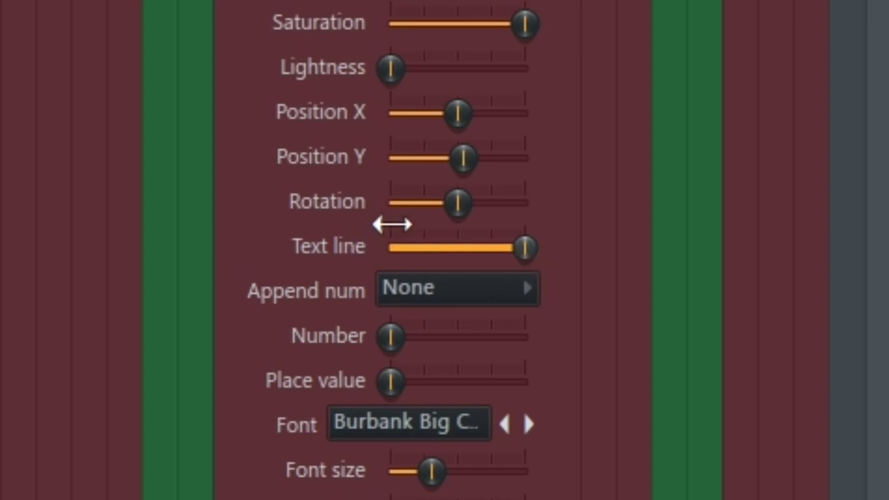
mouse_move(525, 247)
left_mouse_down()
mouse_move(391, 247)
mouse_move(525, 247)
left_mouse_up()
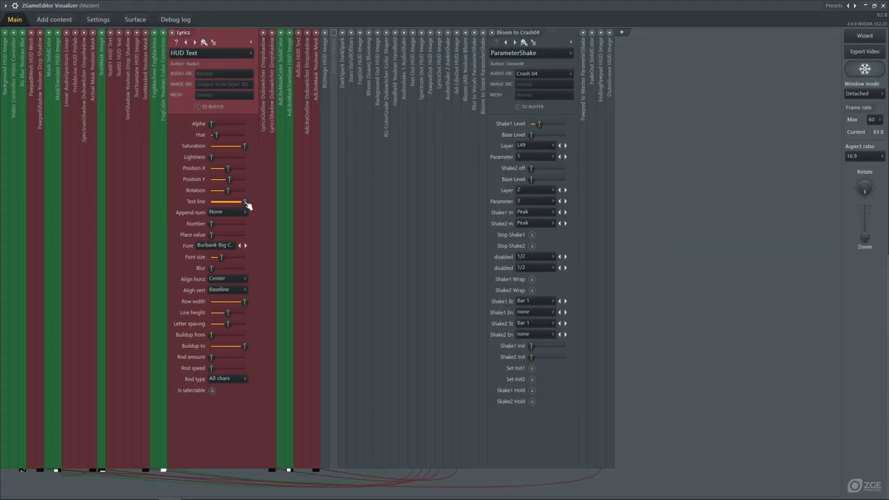
left_click(54, 20)
scroll(111, 192, "down", 15)
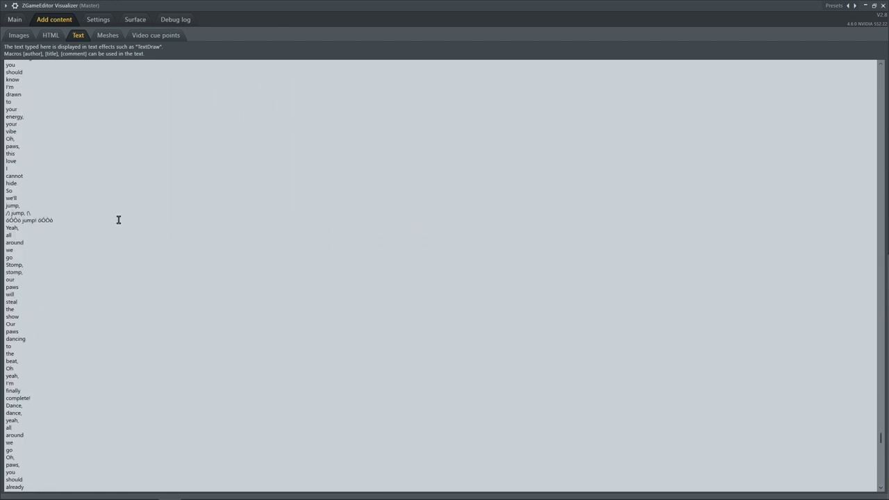
left_click(15, 21)
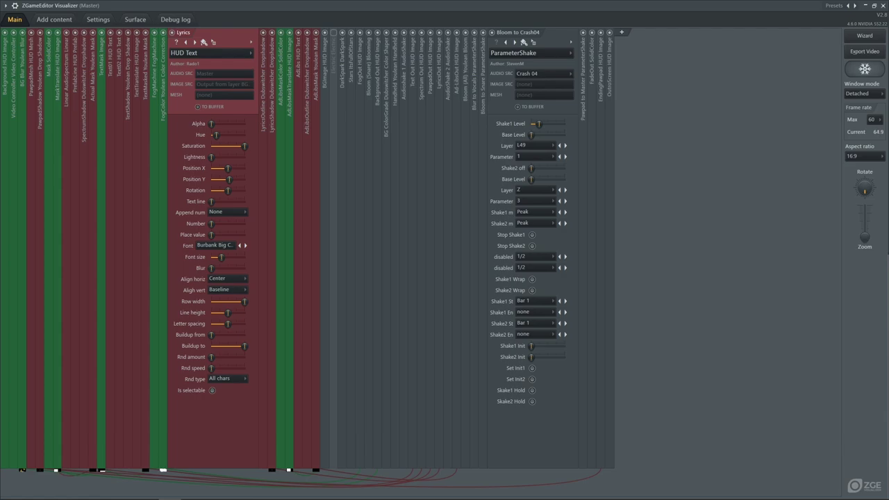
Switch to the FL Studio playlist, close the notebook beside it, and expand the LyricsFX automation track group
key("alt+Tab")
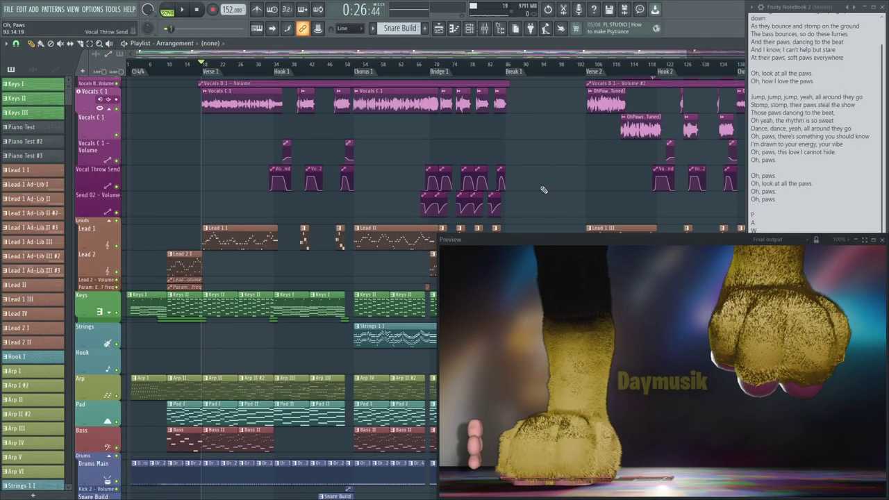
scroll(201, 207, "down", 15)
scroll(201, 207, "down", 5)
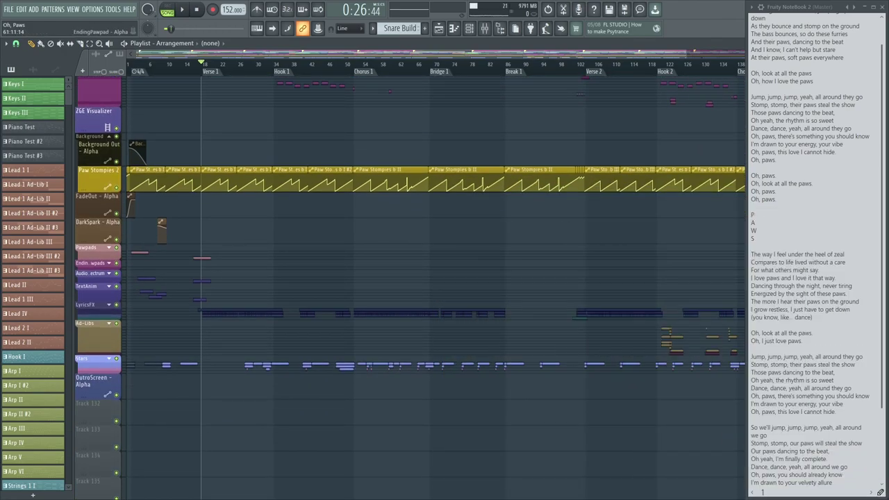
left_click(881, 6)
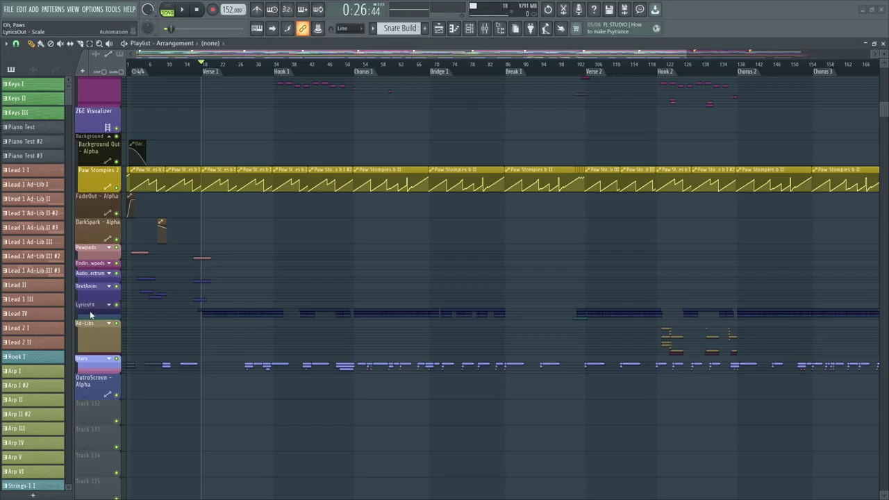
left_click(110, 306)
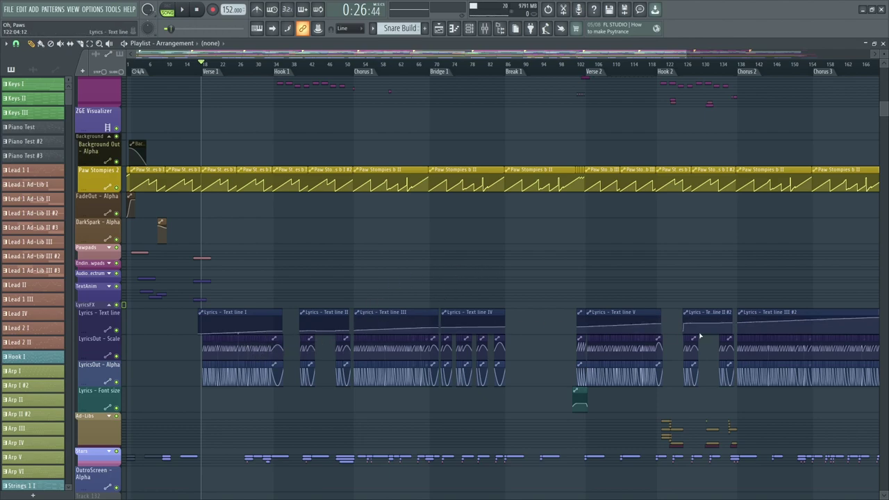
Examine the Lyrics - Text line automation clips in close-up from Verse 1 onwards
scroll(787, 74, "down", 1)
scroll(780, 81, "down", 1)
scroll(766, 109, "down", 1)
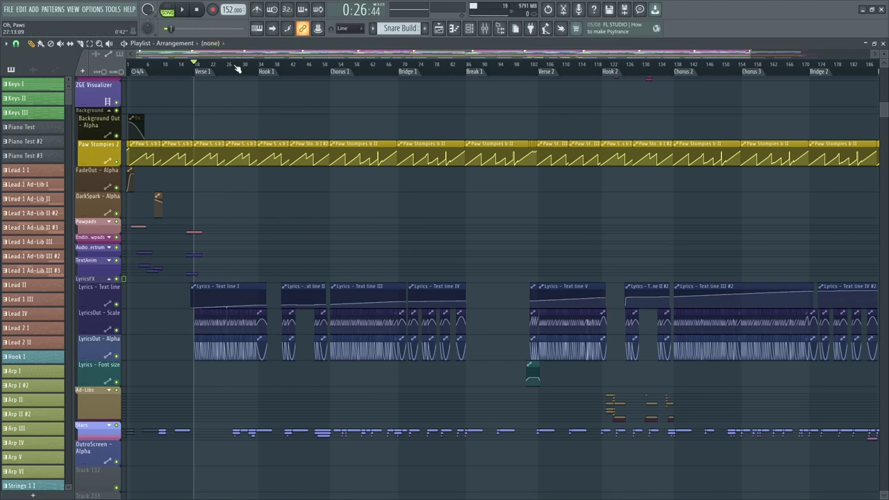
scroll(237, 65, "up", 3)
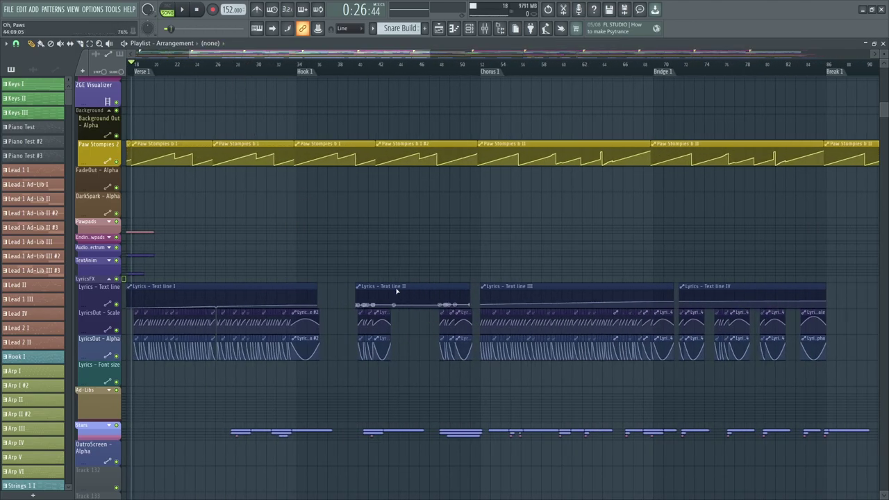
left_click_drag(365, 247, 526, 230)
scroll(314, 75, "up", 3)
left_click_drag(229, 248, 797, 313)
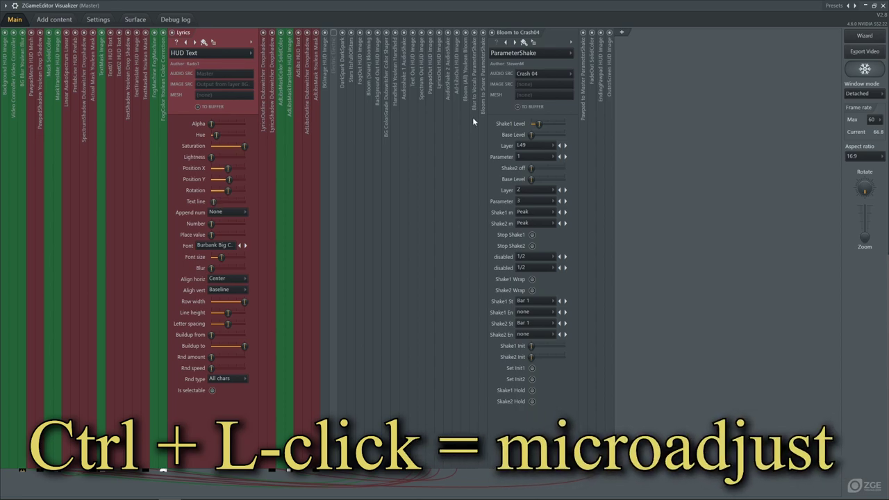
Set the Visualizer's window mode to Attached and check the Lyrics layer's Text line against the lyrics text
left_click(863, 93)
left_click(861, 118)
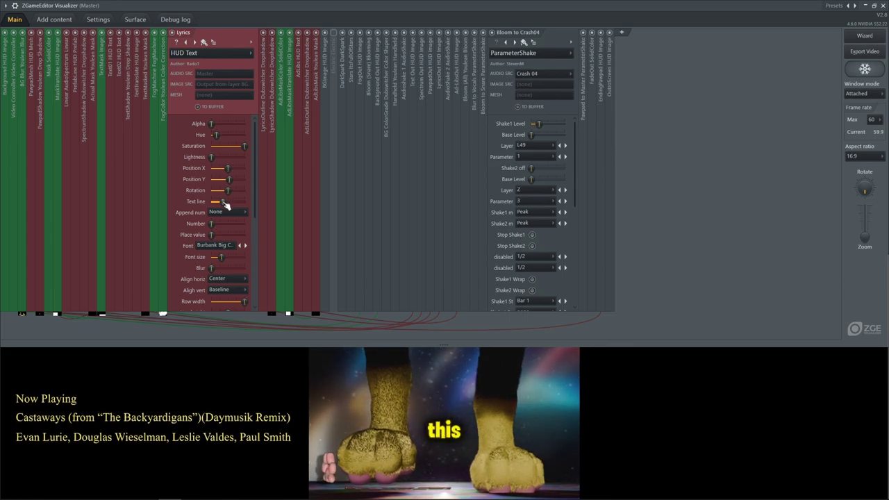
right_click(224, 203)
left_click(255, 288)
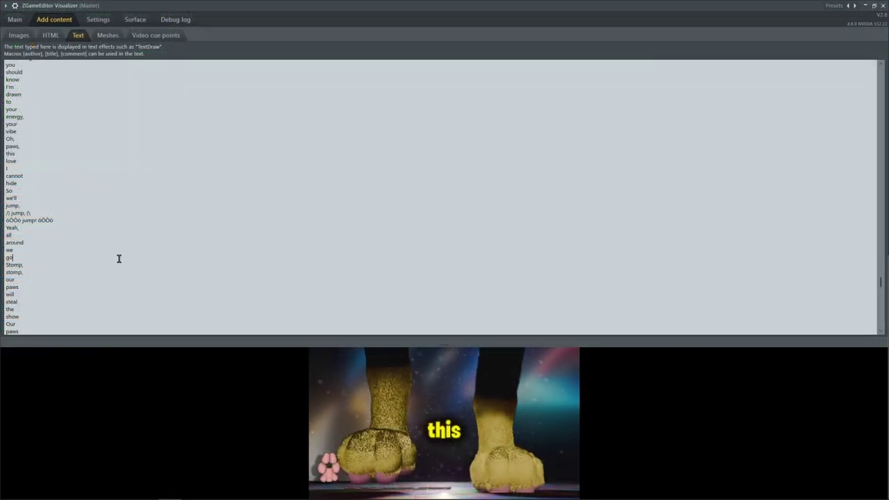
left_click_drag(87, 114, 88, 325)
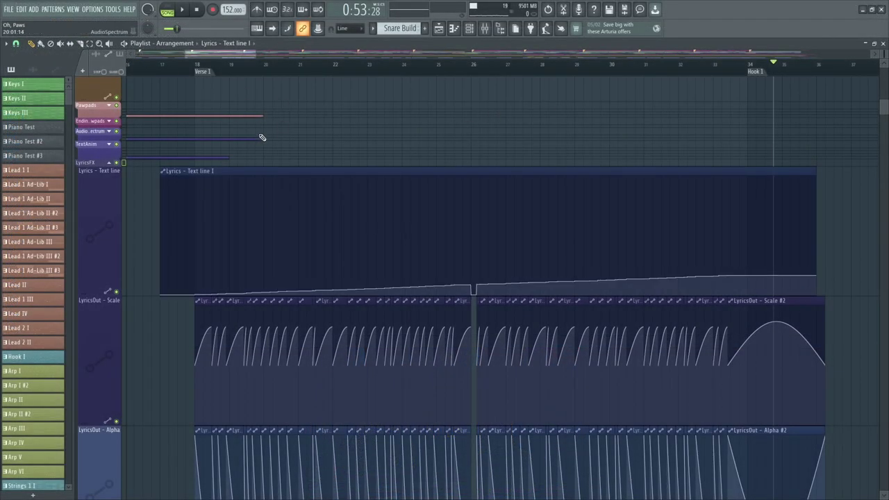
Examine the curve mode options, such as Hold and Single curve, for the second-to-last point of the Lyrics - Text line I clip
mouse_move(223, 191)
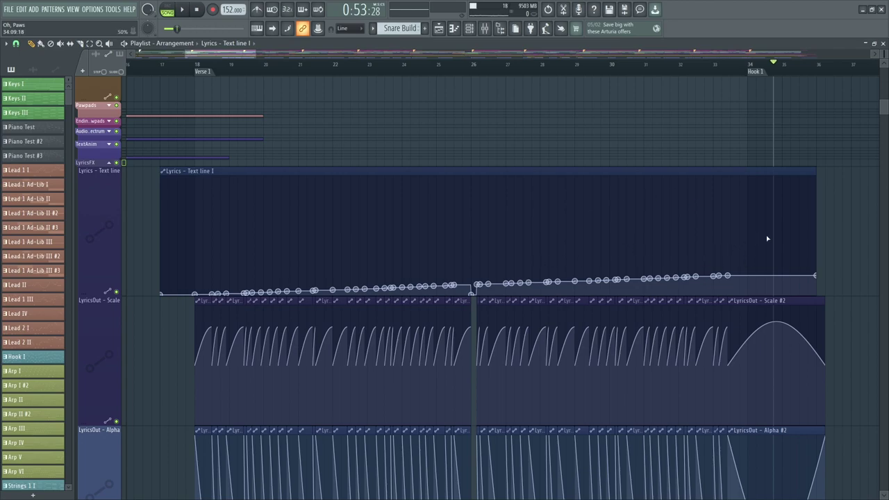
right_click(733, 277)
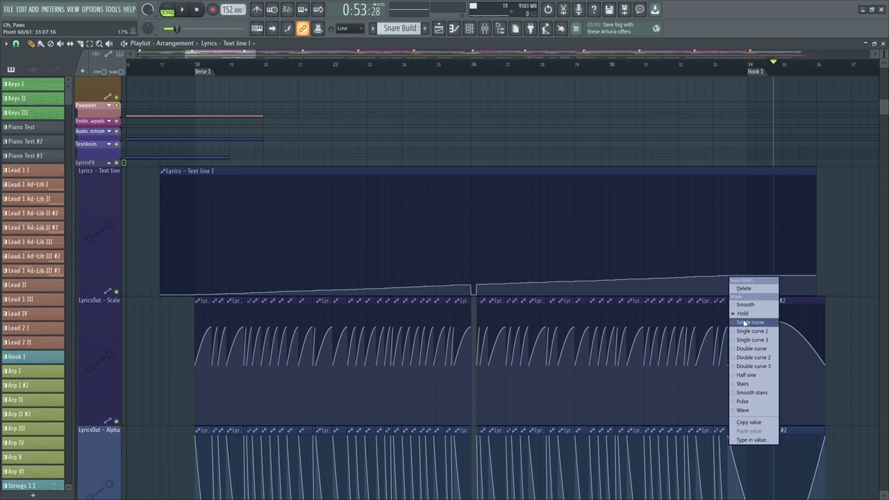
left_click(754, 322)
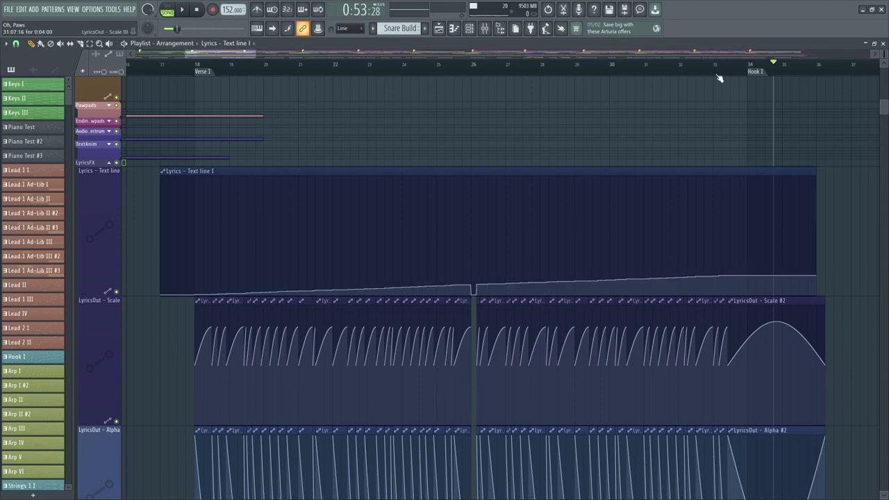
scroll(480, 257, "down", 3)
scroll(480, 257, "up", 1)
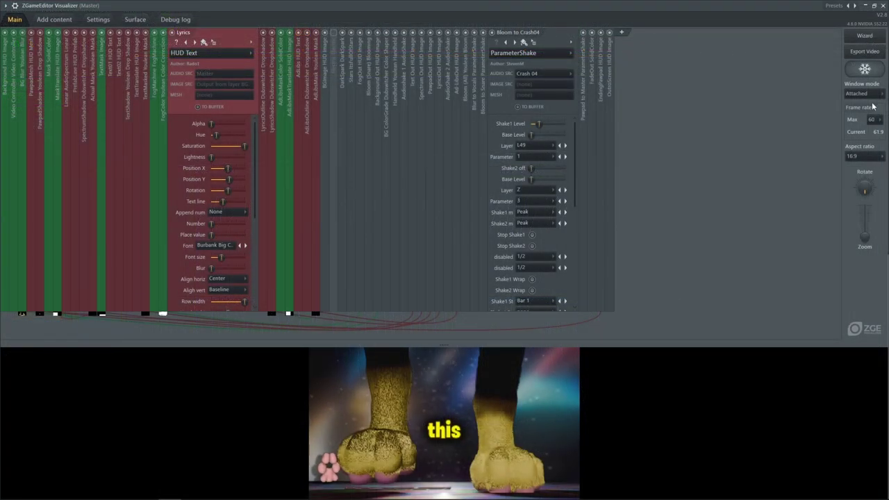
Set the Visualizer's window mode to Detached and scrub the playlist from Verse 1 to about bar 21 to preview the lyrics
left_click(862, 93)
left_click(865, 114)
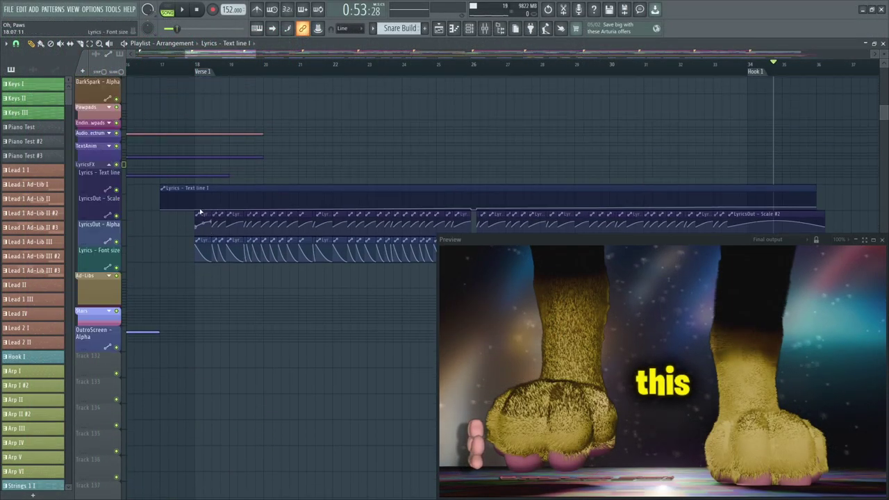
left_click(197, 70)
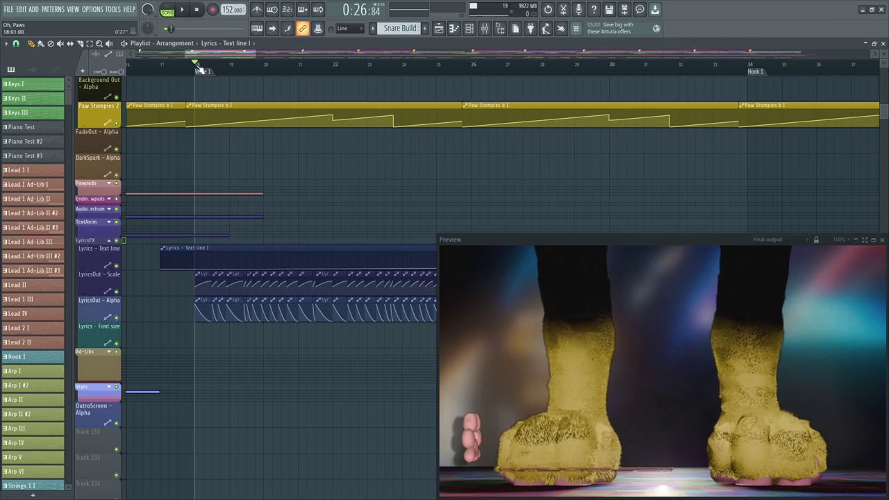
left_click_drag(205, 70, 299, 67)
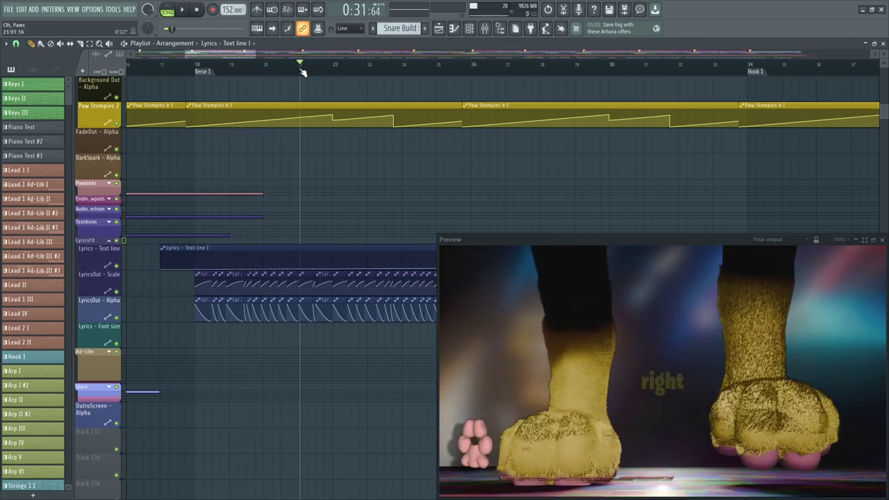
scroll(95, 279, "down", 1)
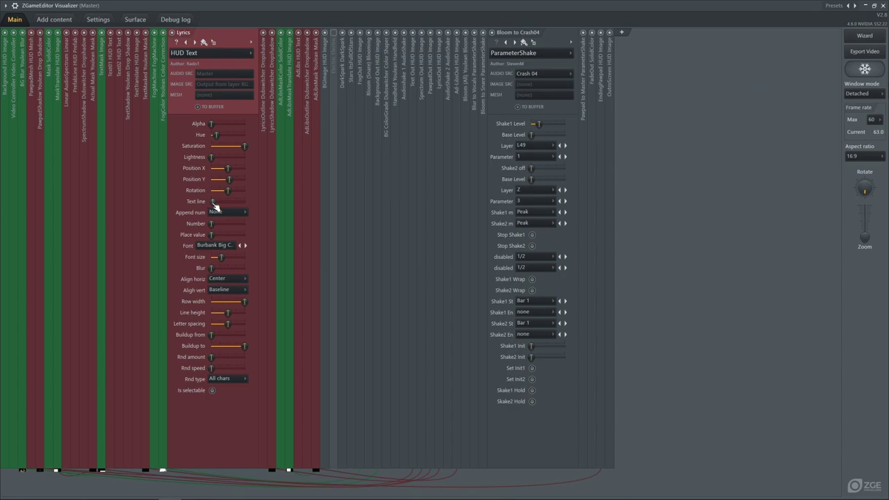
Expand the LyricsOut layer and set the Lyrics layer's horizontal alignment to Right
left_click(438, 92)
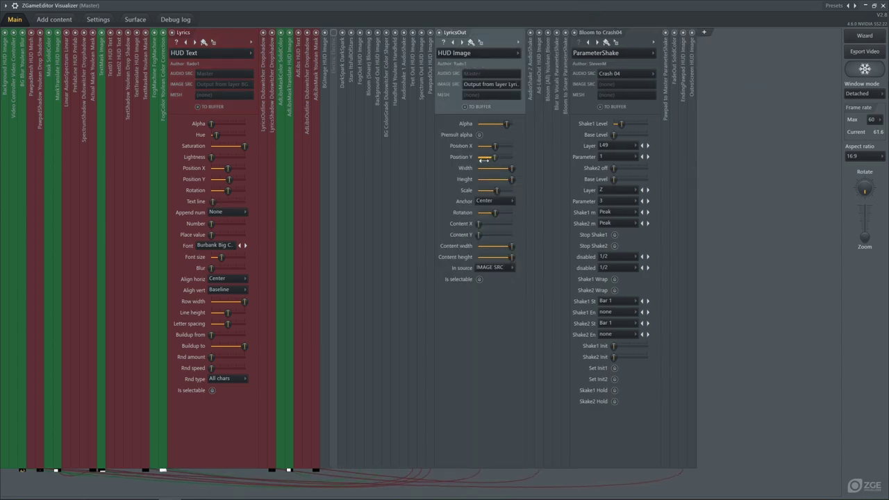
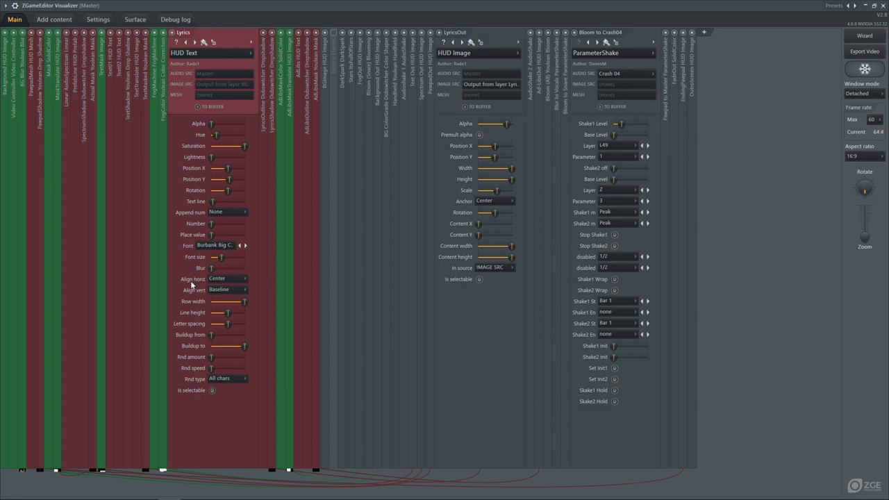
left_click(233, 281)
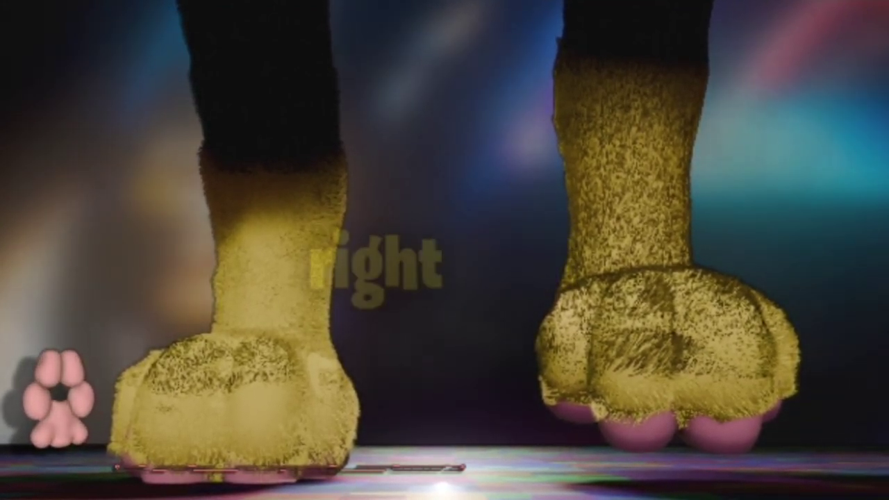
double_click(440, 300)
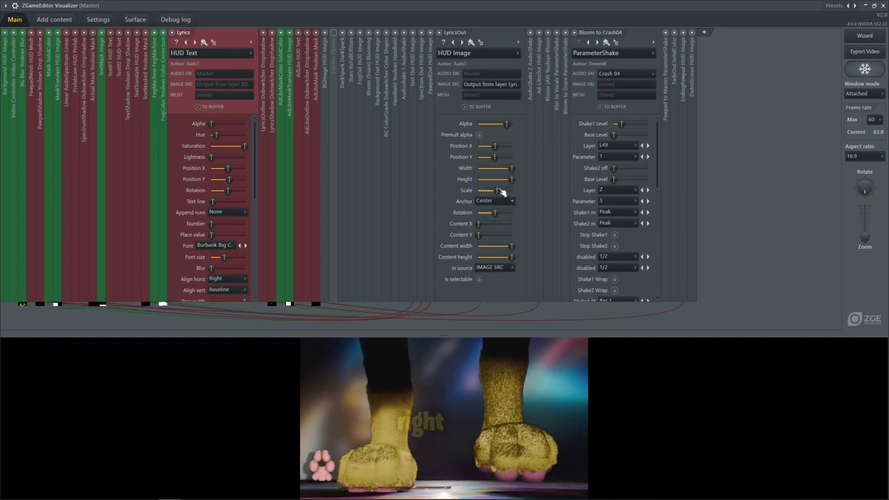
Try different Scale values on the LyricsOut layer and look at its Anchor options
left_click_drag(498, 190, 497, 190)
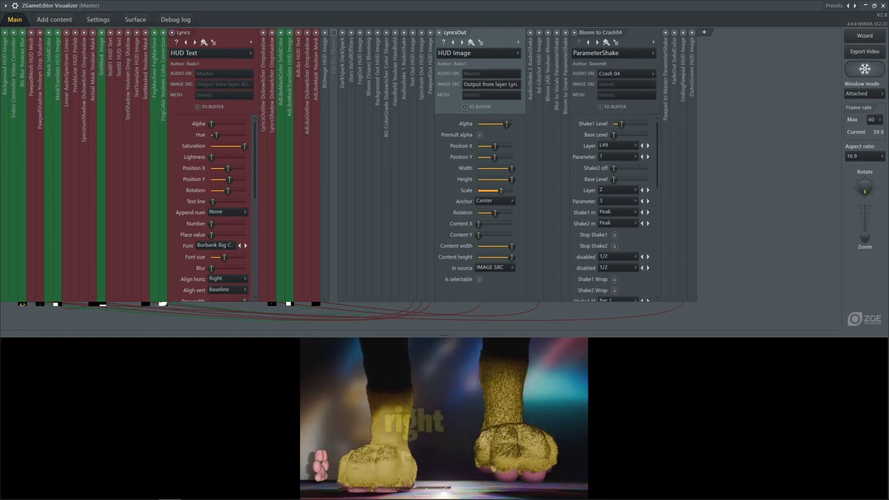
left_click(498, 199)
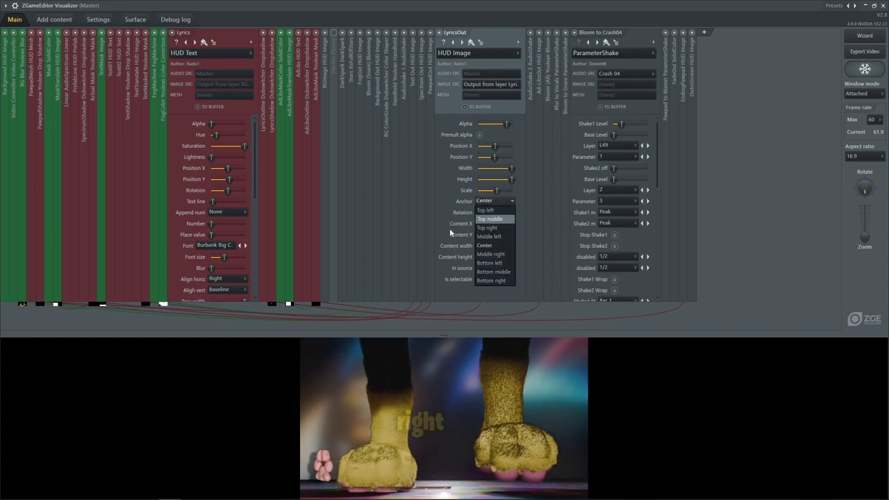
left_click(205, 368)
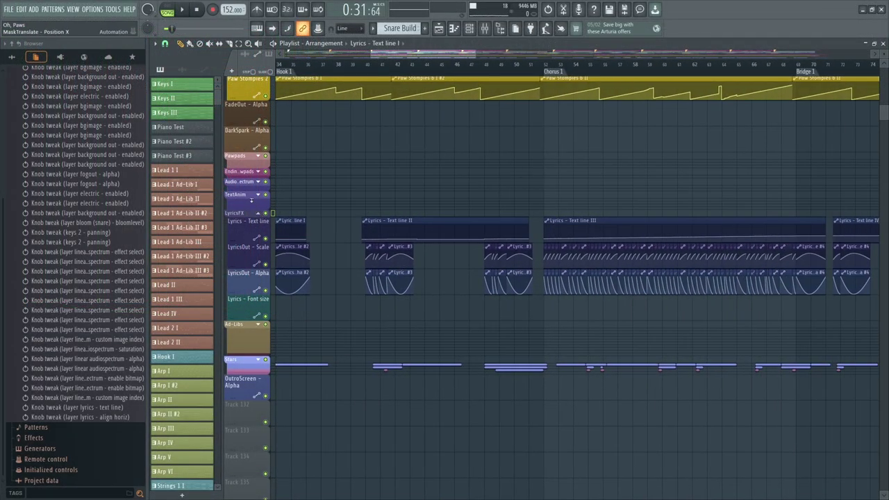
Collapse the LyricsFX tracks, expand the TextAnim group, and scrub from bar 4 to about bar 10 to preview the title animation
left_click(259, 214)
left_click(258, 195)
scroll(699, 179, "left", 5)
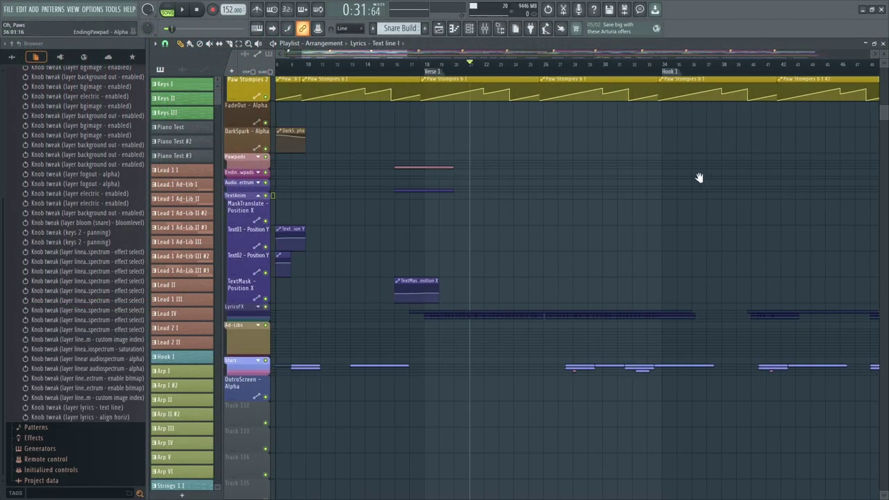
scroll(456, 70, "down", 3)
left_click(324, 66)
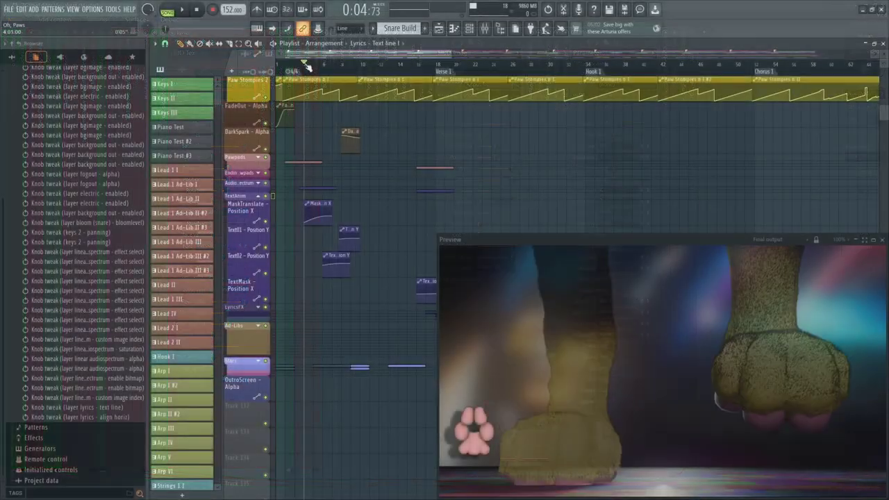
left_click_drag(332, 63, 371, 66)
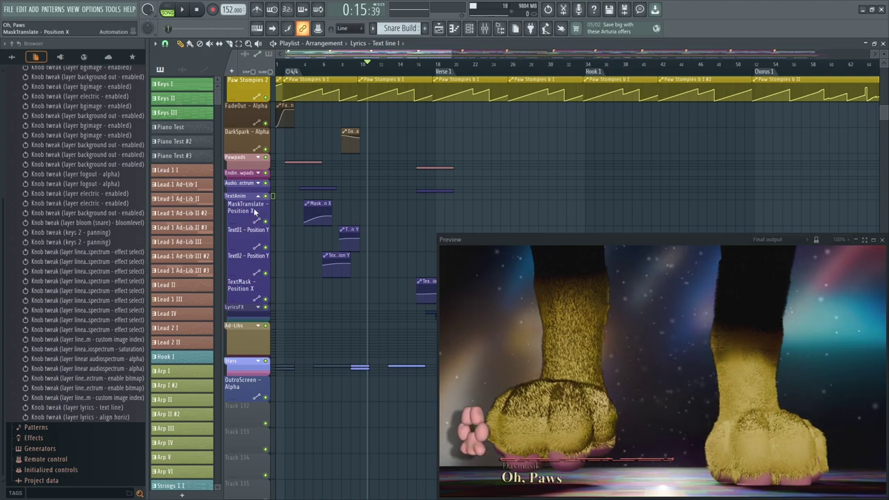
Preview the intro title animation again from about bar 4 and expand the audio spectrum automation group
left_click(307, 66)
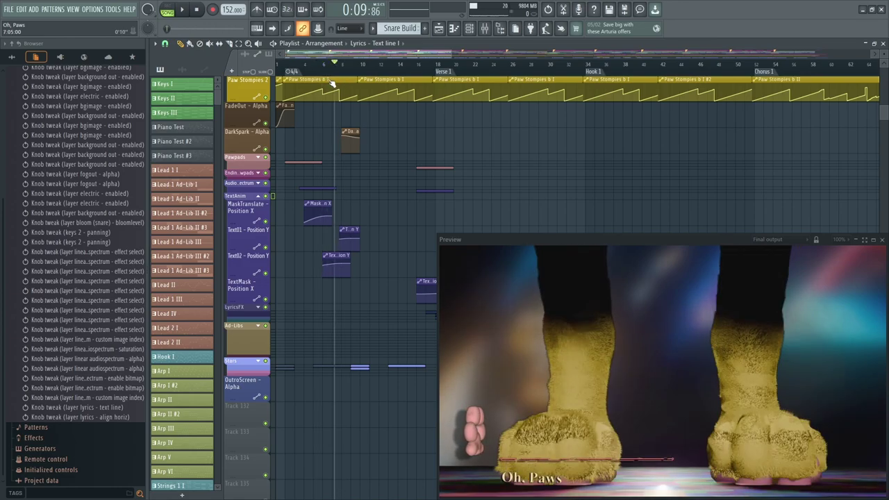
key("space")
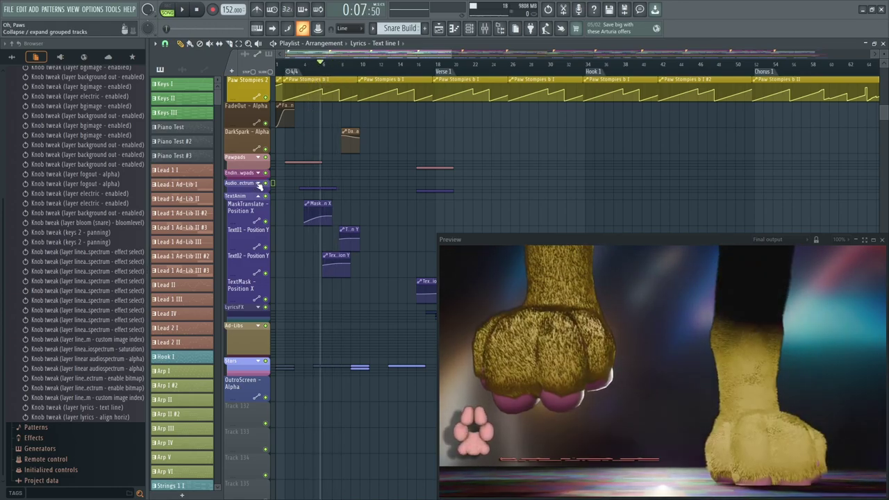
left_click(258, 184)
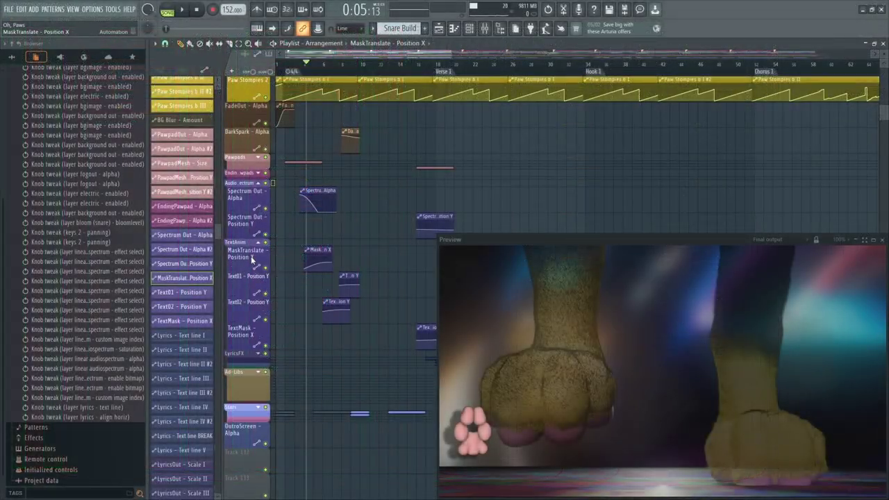
Move the MaskTranslate - Position X track out of the TextAnim group and group it with the audio spectrum tracks above
key("alt+Down")
key("alt+Down")
key("alt+Down")
left_click_drag(242, 344, 242, 250)
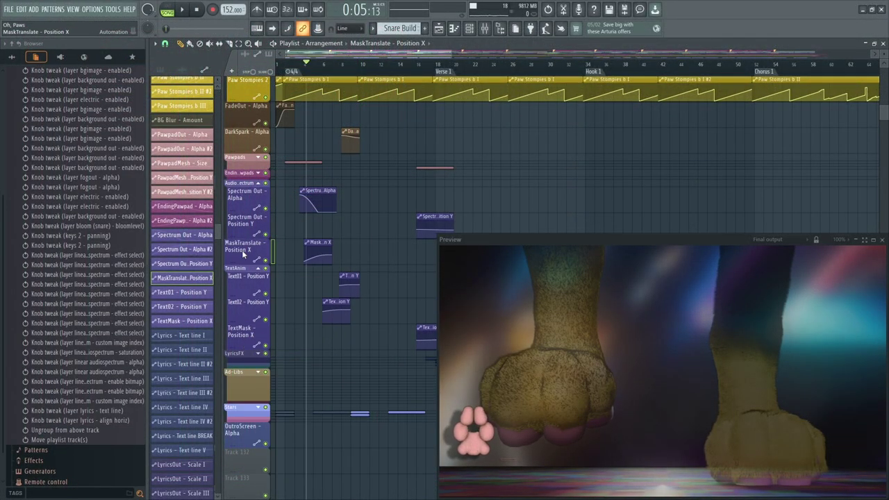
right_click(242, 251)
left_click(267, 257)
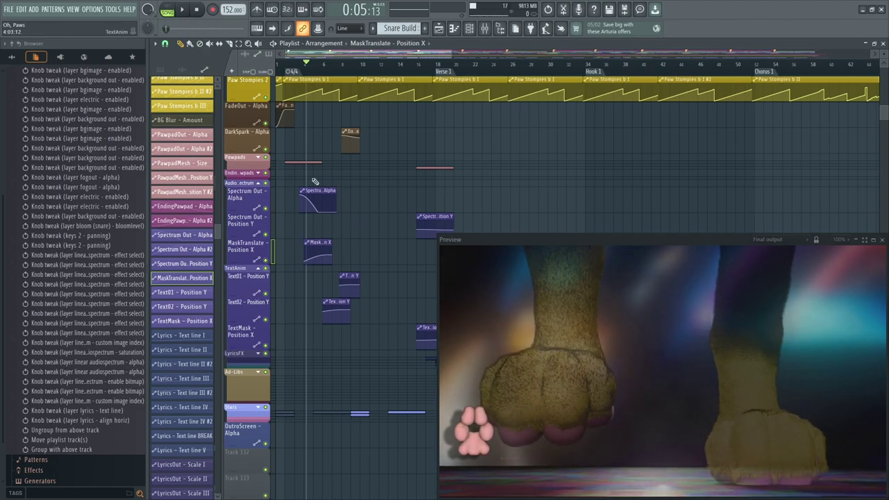
Scrub through the intro to about bar 11 and across the start of Verse 1 to preview the spectrum and title text animation
left_click(324, 71)
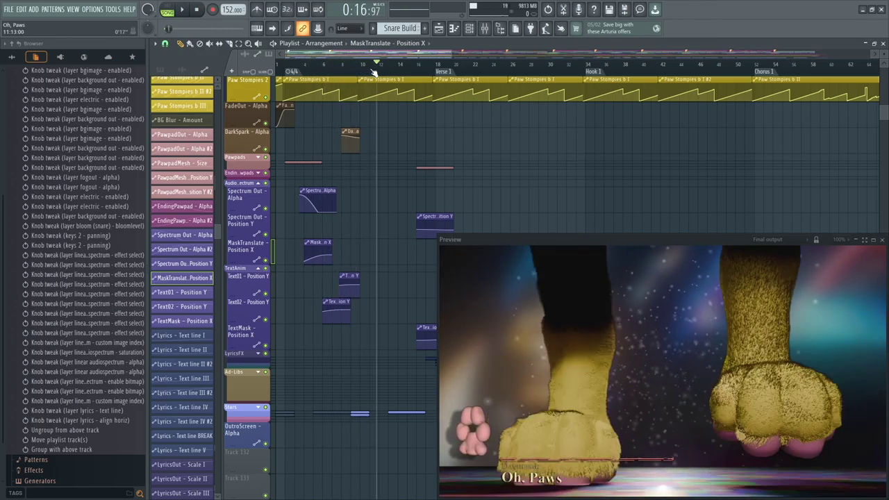
left_click(360, 72)
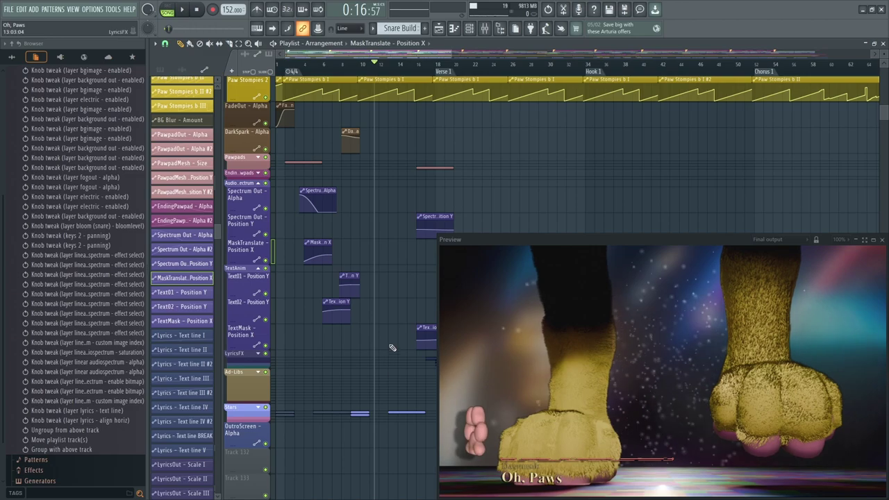
scroll(350, 172, "down", 1)
left_click(371, 64)
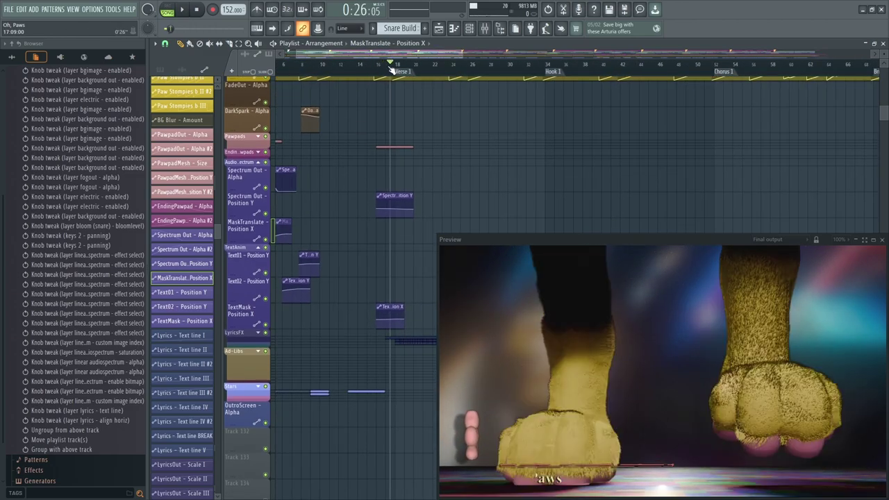
left_click(397, 70)
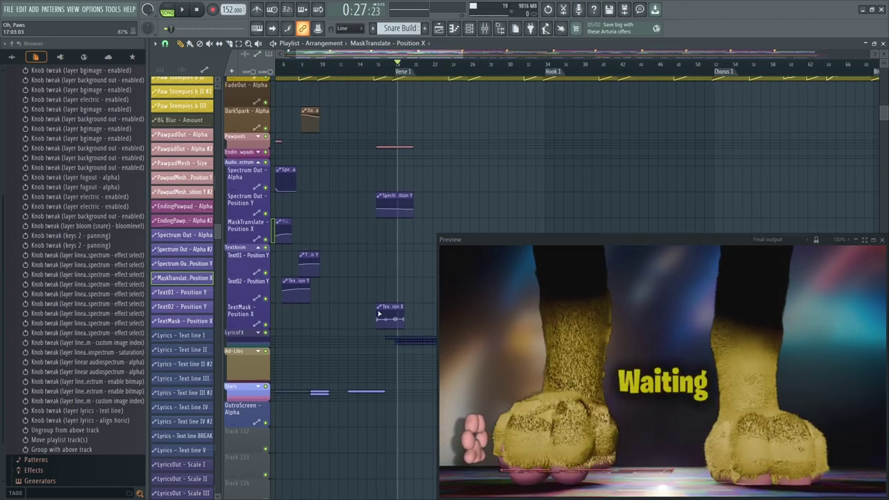
left_click(374, 70)
left_click(397, 69)
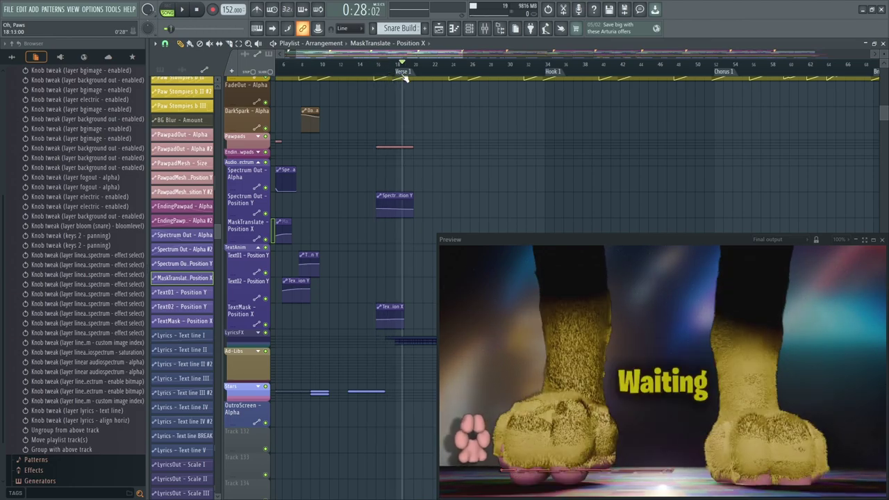
Move the playhead to Hook 2 at about bar 119 and expand the Ad-Libs track group to show its automation clips
scroll(479, 127, "down", 1)
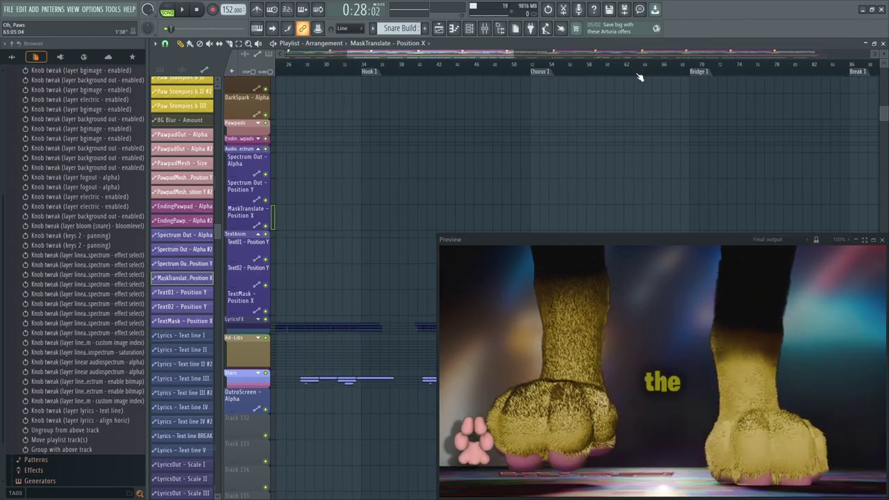
scroll(639, 73, "down", 2)
scroll(554, 153, "down", 2)
scroll(603, 135, "right", 3)
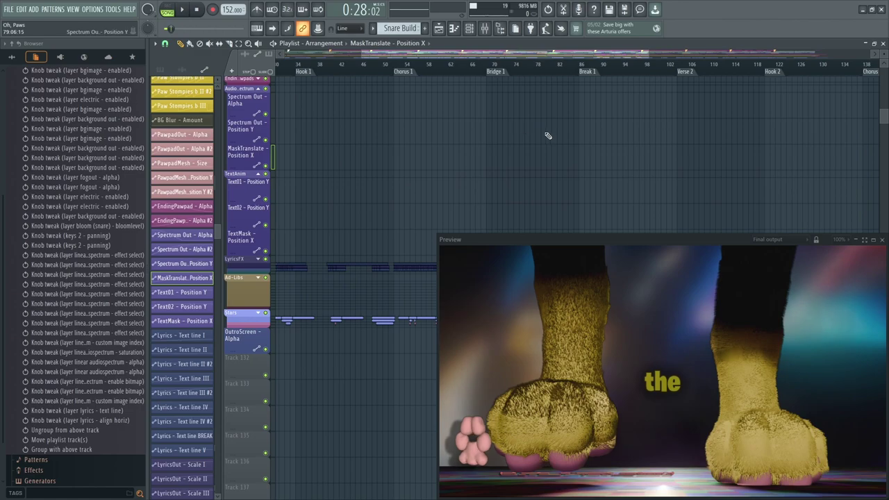
scroll(425, 118, "down", 3)
scroll(546, 102, "right", 10)
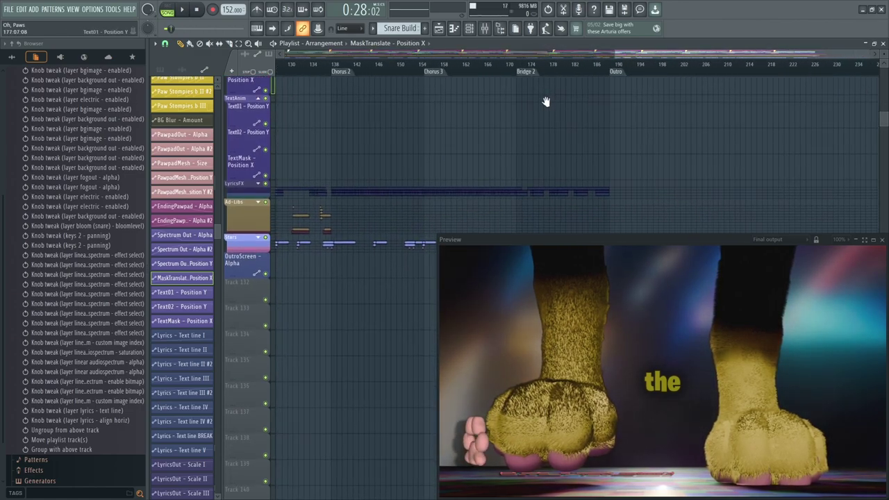
scroll(339, 90, "left", 2)
left_click(333, 63)
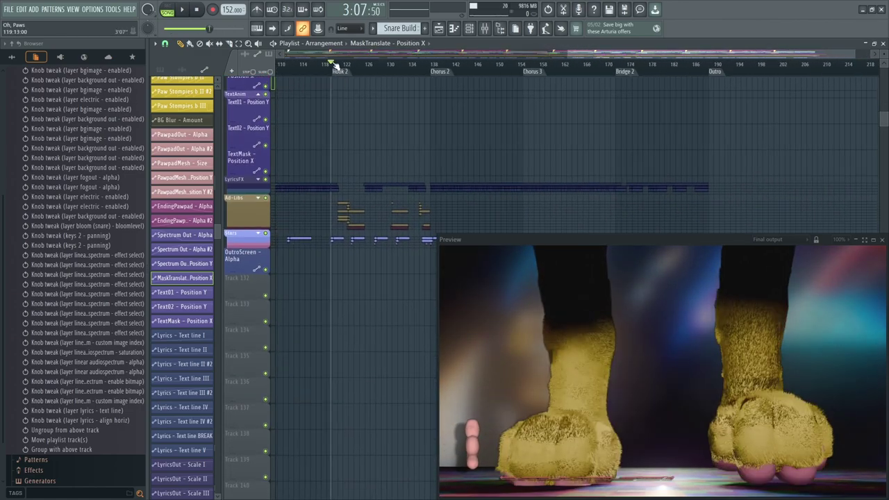
left_click(257, 198)
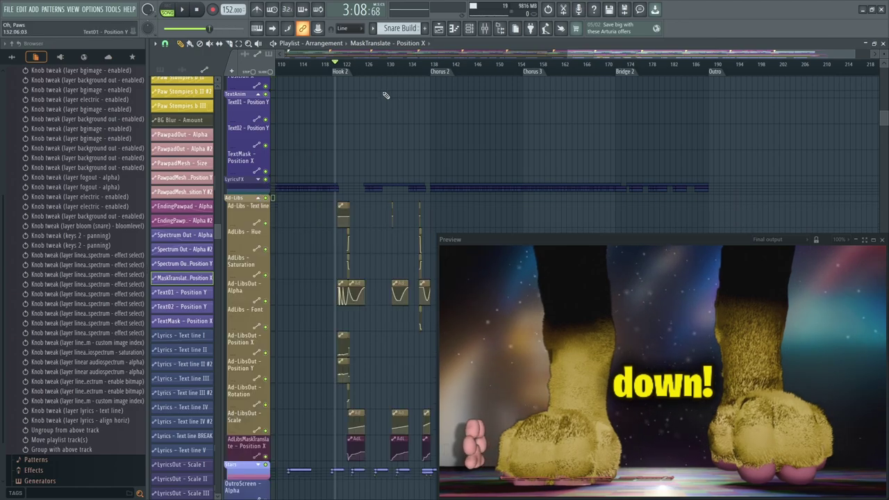
Examine the Ad-Libs automation clips between Hook 2 and Chorus 2, placing the playhead just before Chorus 2
scroll(347, 97, "up", 3)
scroll(323, 103, "down", 1)
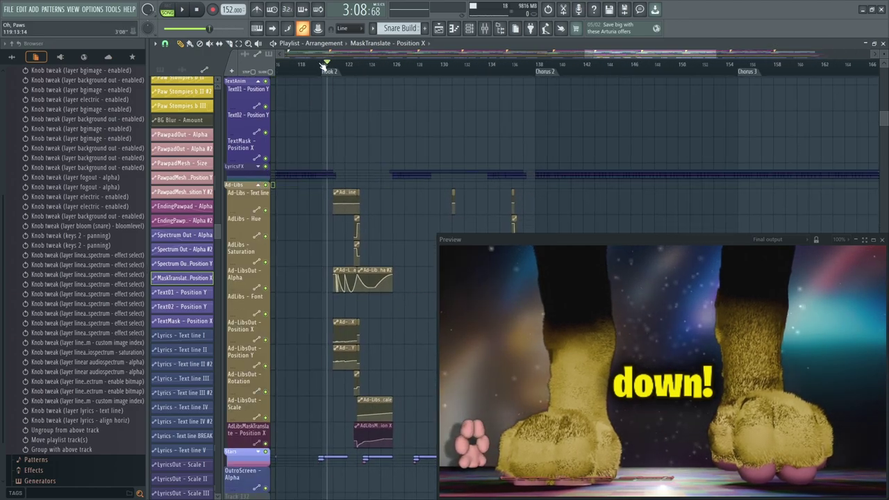
scroll(389, 104, "right", 3)
scroll(389, 104, "down", 1)
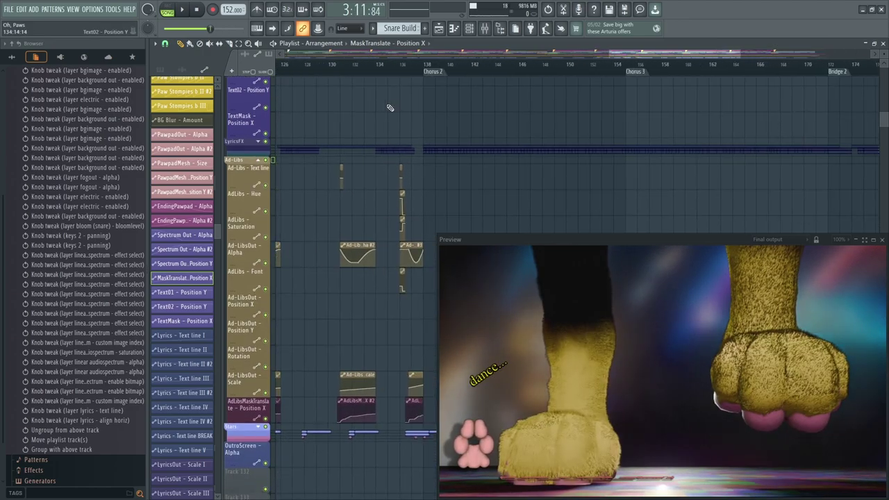
left_click(409, 70)
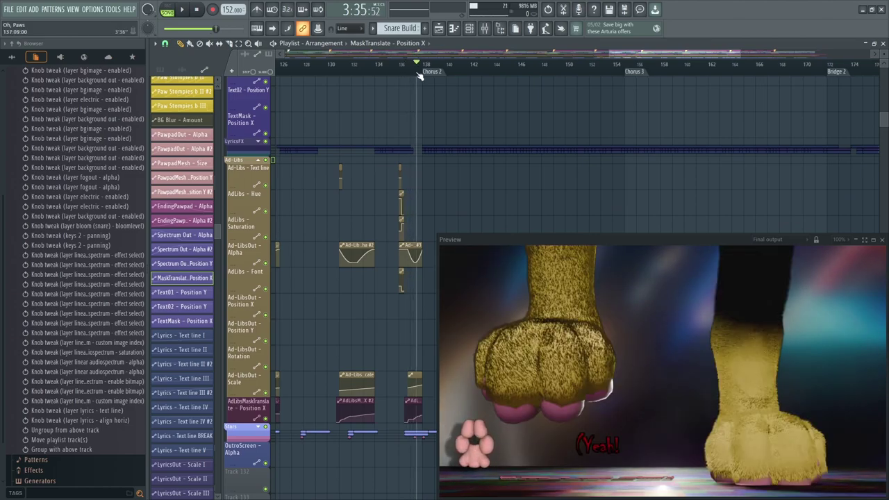
scroll(349, 75, "left", 2)
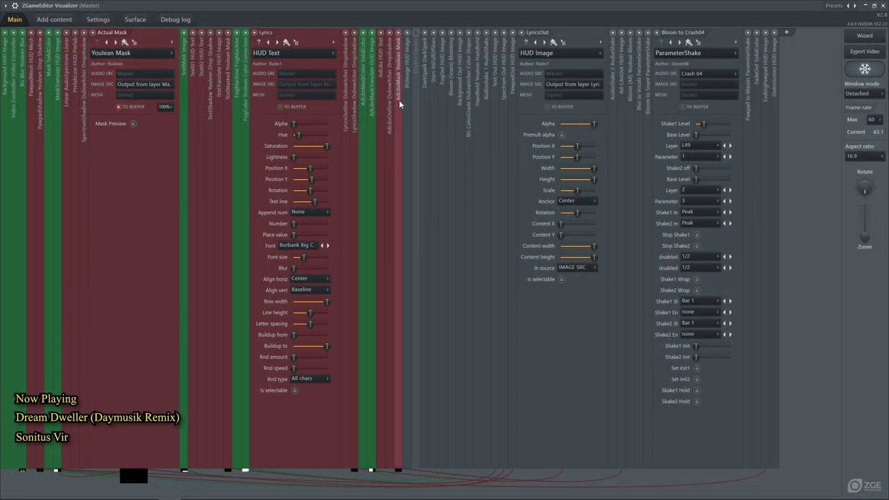
Expand the AdLibs, AdLibsOutline, AdLibsMask, AdLibsMaskTranslate and AdLibsMaskColor layers to inspect their settings
left_click(399, 104)
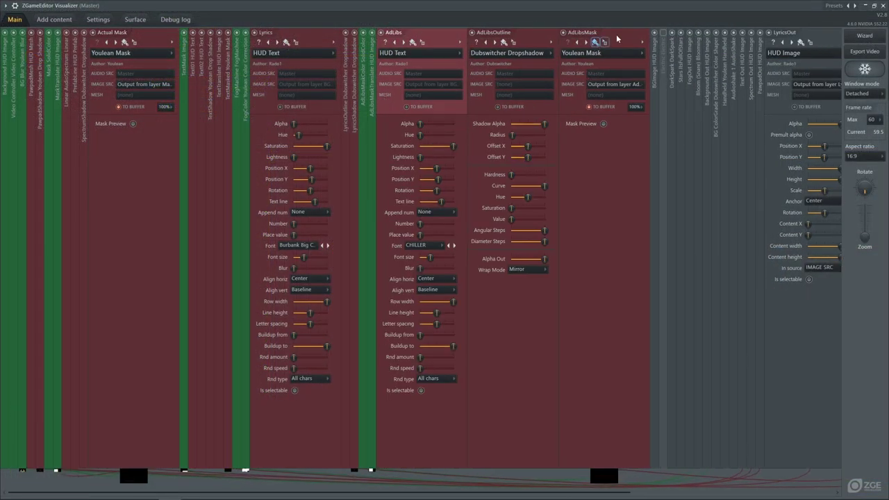
left_click(624, 37)
left_click(372, 90)
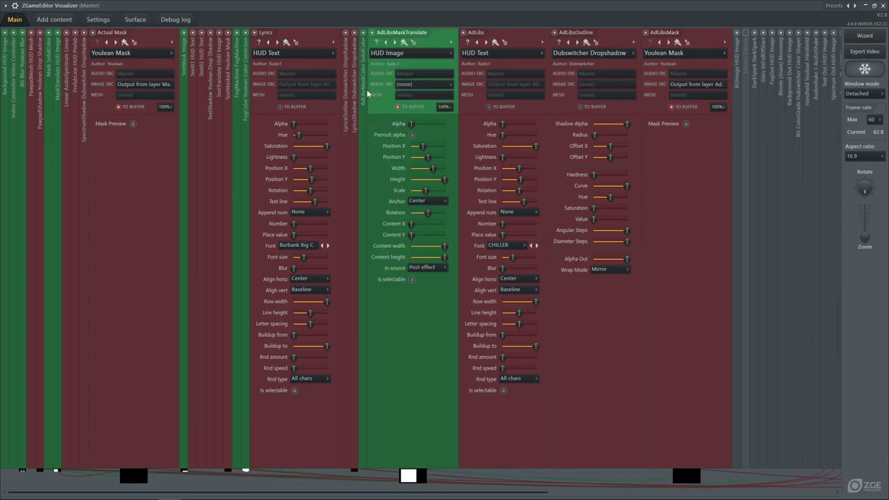
left_click(362, 91)
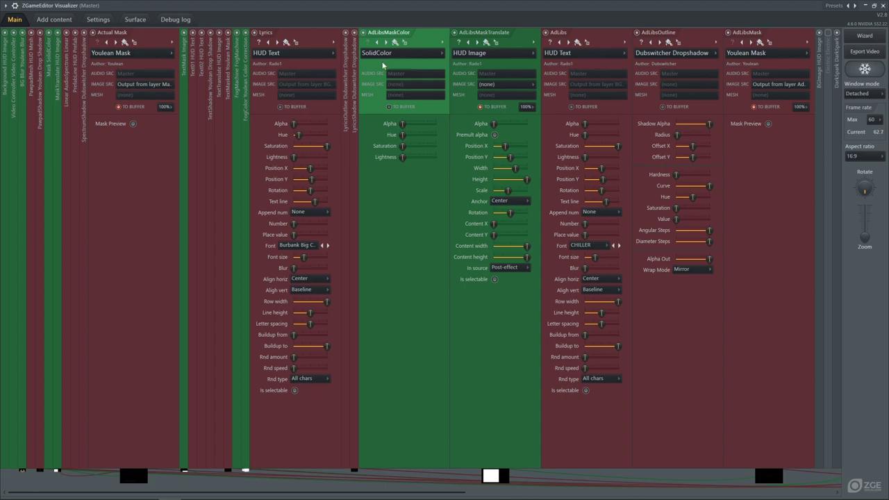
left_click(421, 33)
left_click(365, 61)
left_click(428, 38)
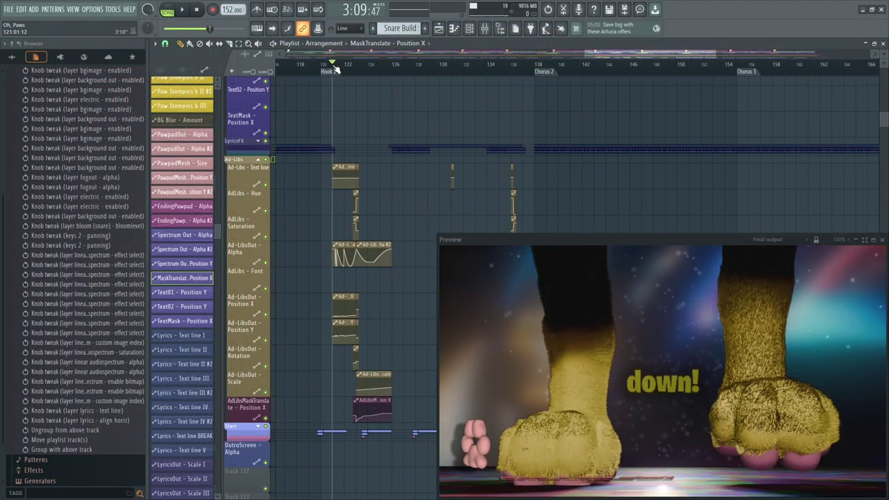
Play the Hook 2 ad-libs, and replay them from late in bar 122 with the AdLibsMask preview on
key("space")
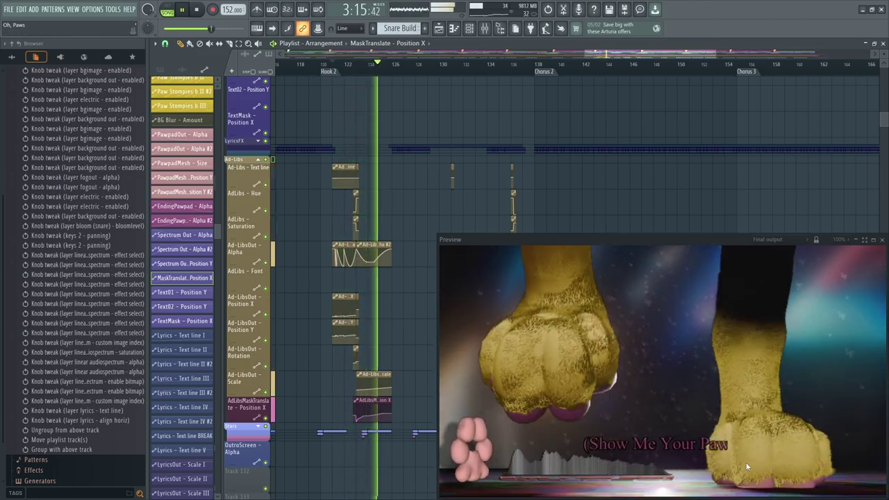
key("space")
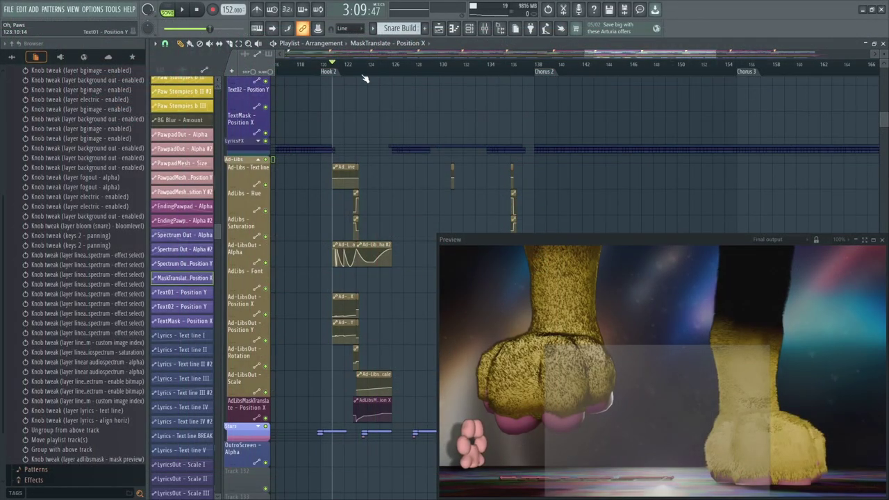
left_click(356, 73)
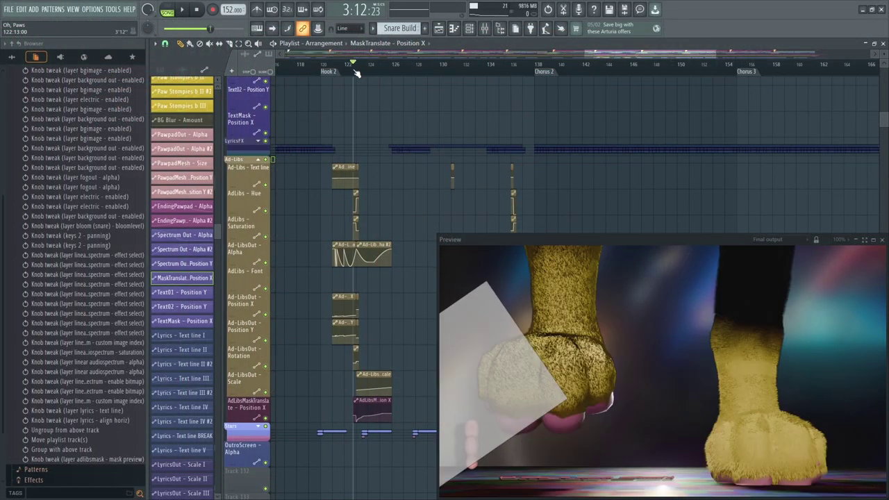
key("space")
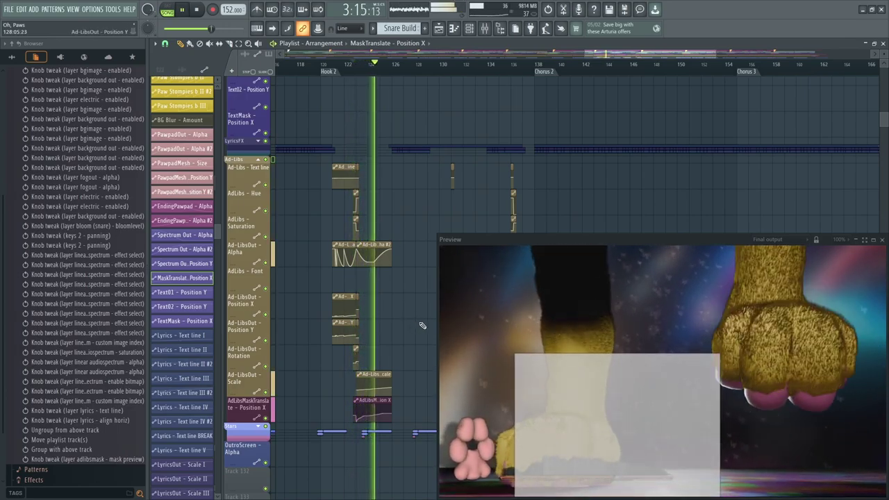
key("space")
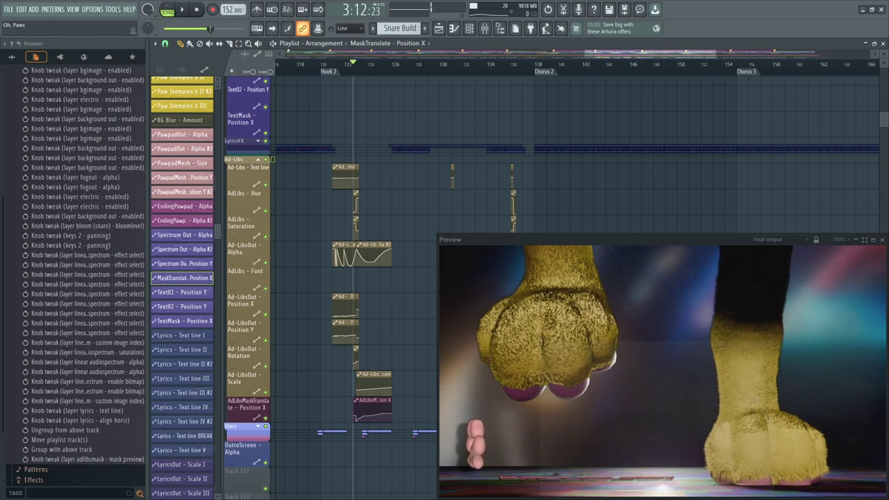
left_click(672, 387)
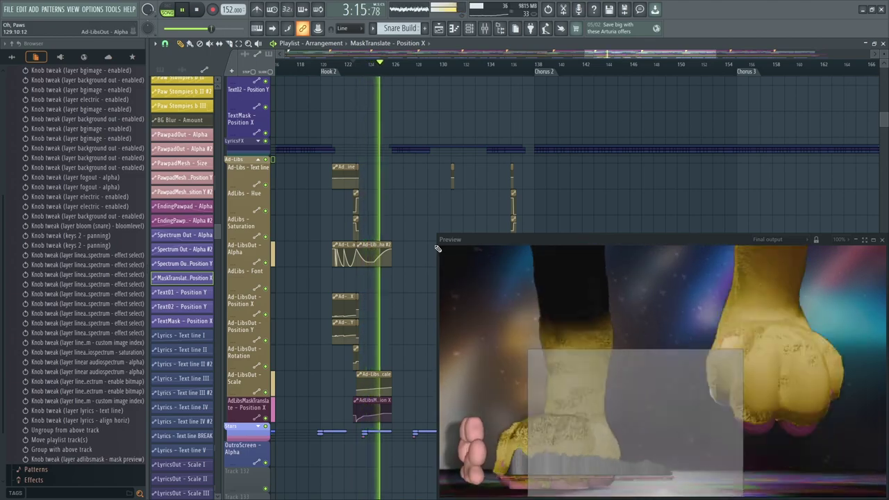
key("space")
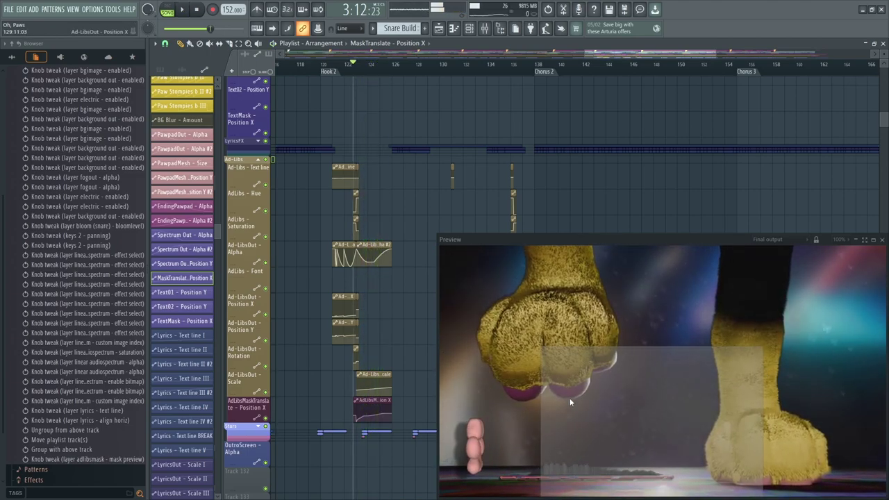
Replay the ad-libs from bar 121 in Hook 2, with the AdLibsMask preview on and off
left_click(333, 64)
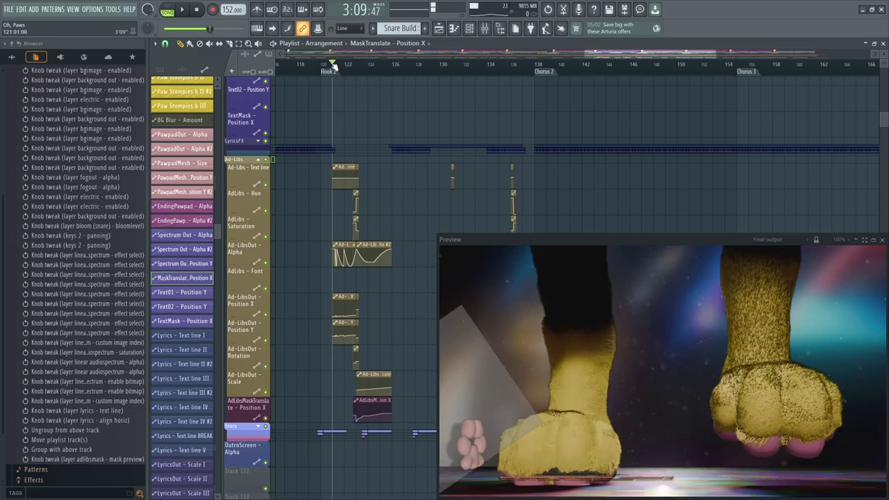
key("space")
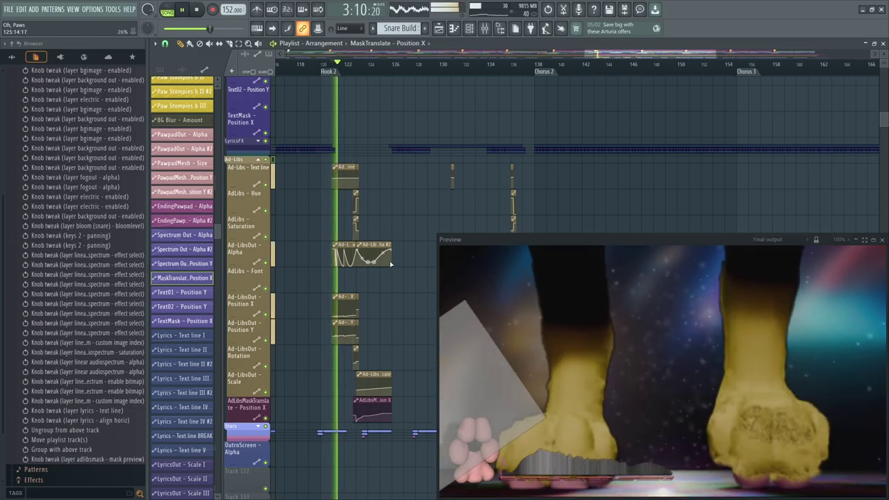
key("space")
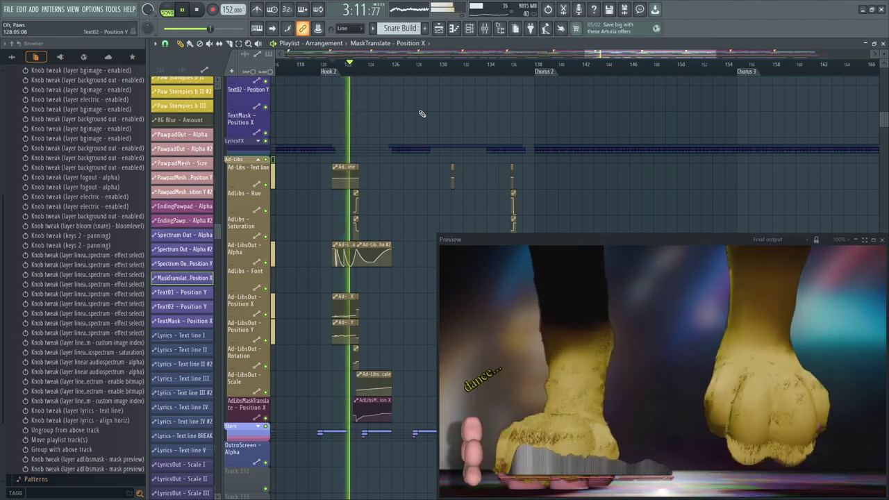
key("space")
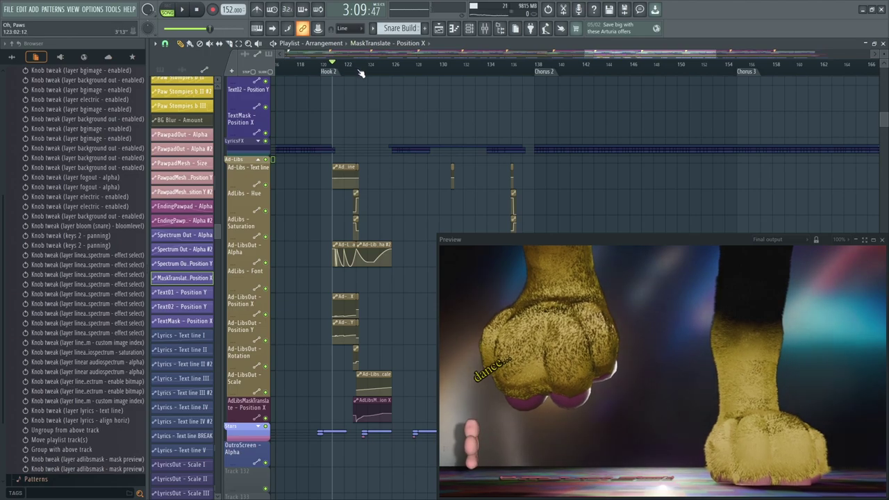
Scrub the playhead from bar 123 through bar 126 to bar 136 to check the ad-lib text in the preview
left_click_drag(362, 73, 371, 73)
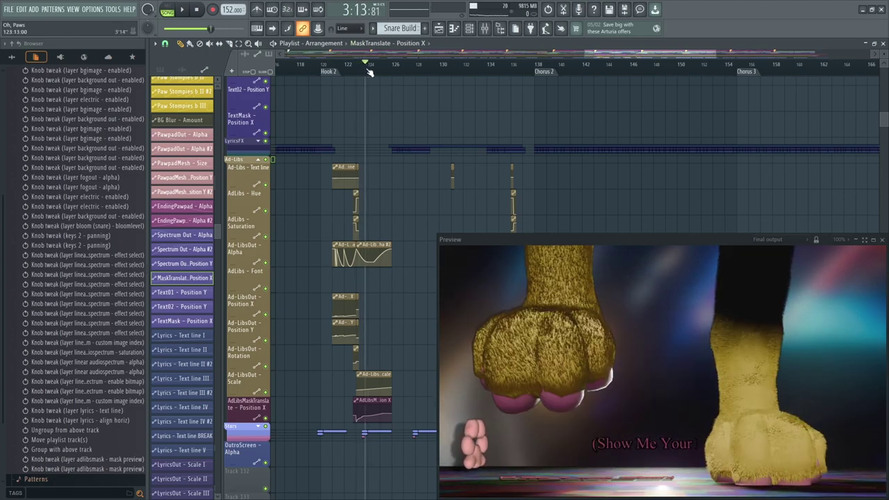
left_click(393, 72)
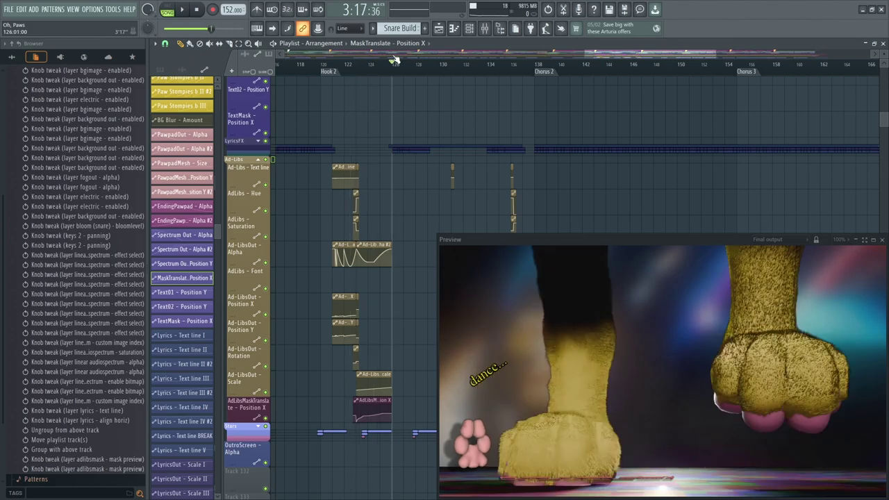
scroll(445, 180, "down", 5)
left_click_drag(453, 70, 522, 77)
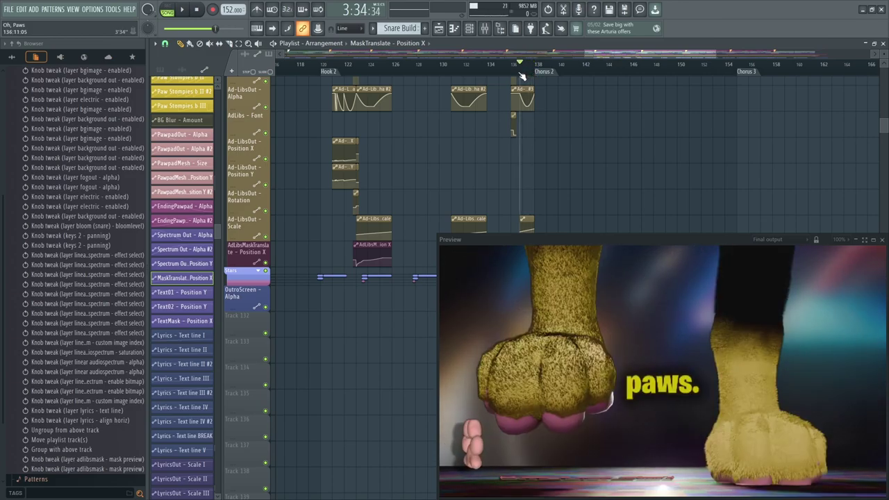
Examine the AdLibsMaskTranslate - Position X #3 curve before Chorus 2 up close and play that section
scroll(450, 154, "down", 2)
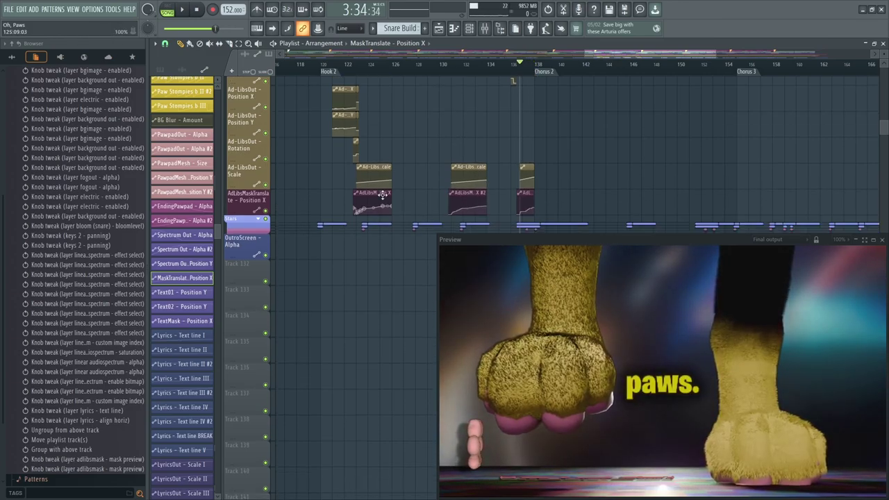
scroll(523, 195, "up", 6)
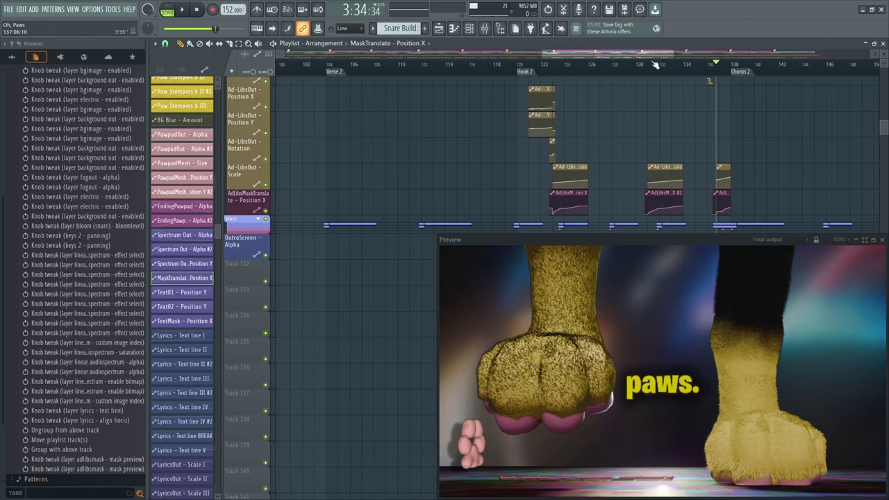
scroll(464, 151, "down", 2)
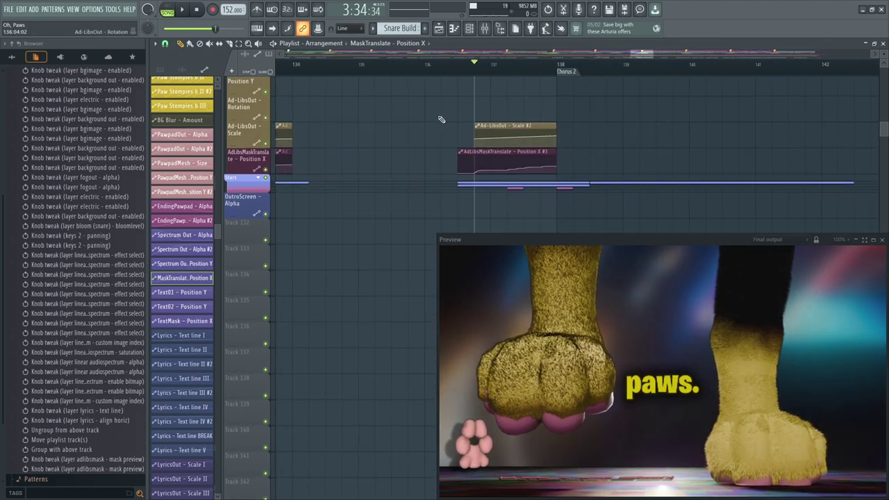
left_click_drag(440, 97, 556, 176)
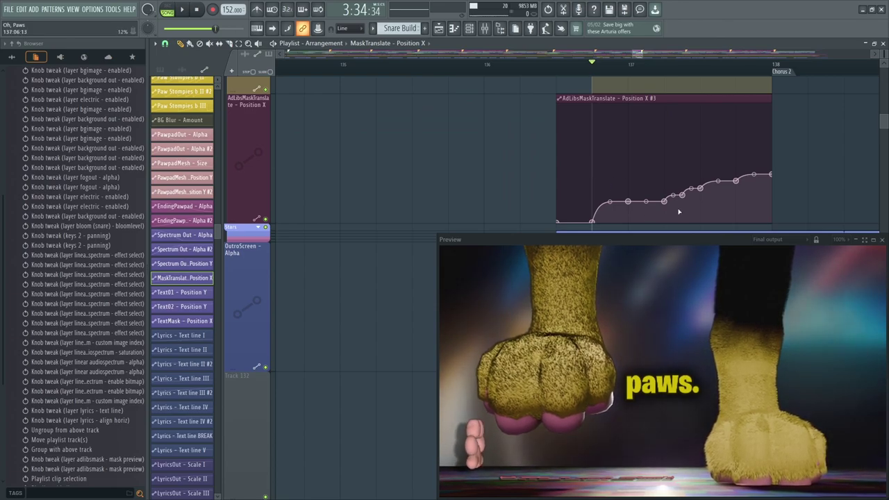
key("space")
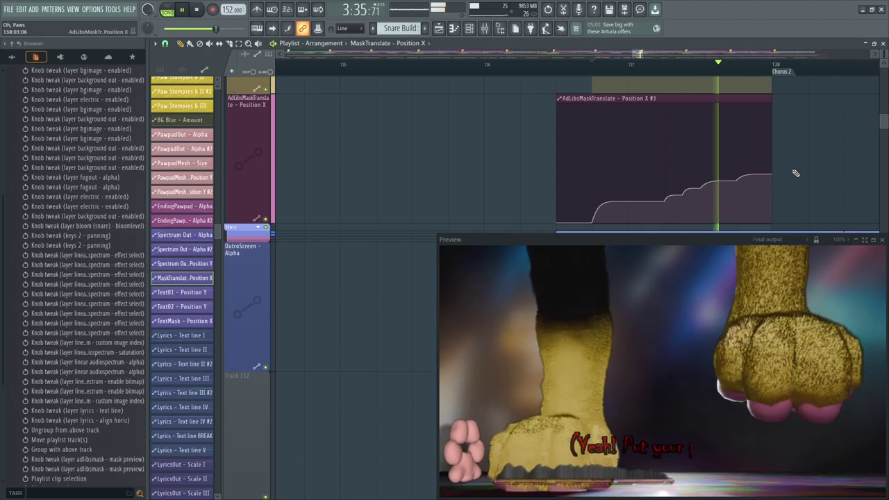
key("space")
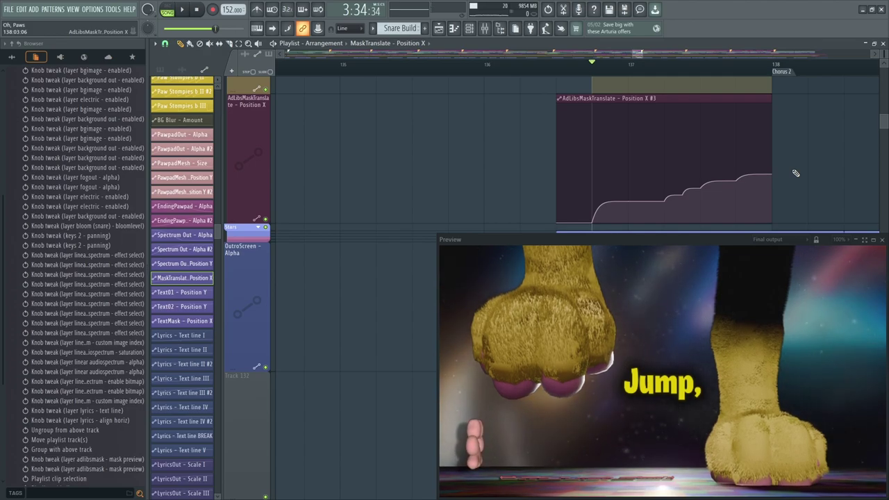
Return to the full arrangement and play the visuals from the start of Chorus 1
mouse_move(760, 153)
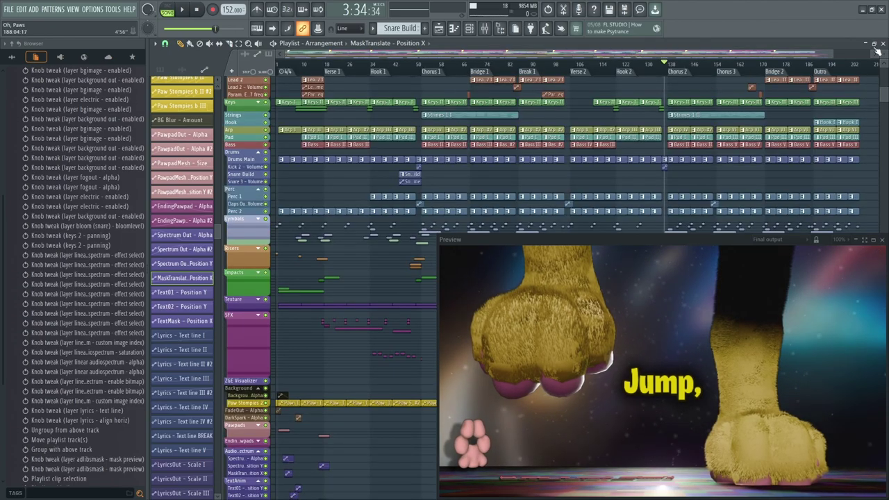
scroll(467, 139, "up", 2)
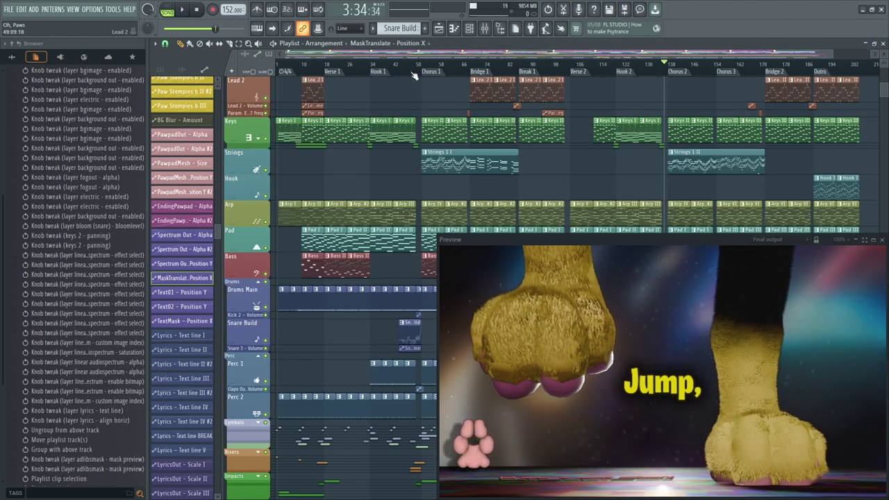
scroll(422, 66, "up", 4)
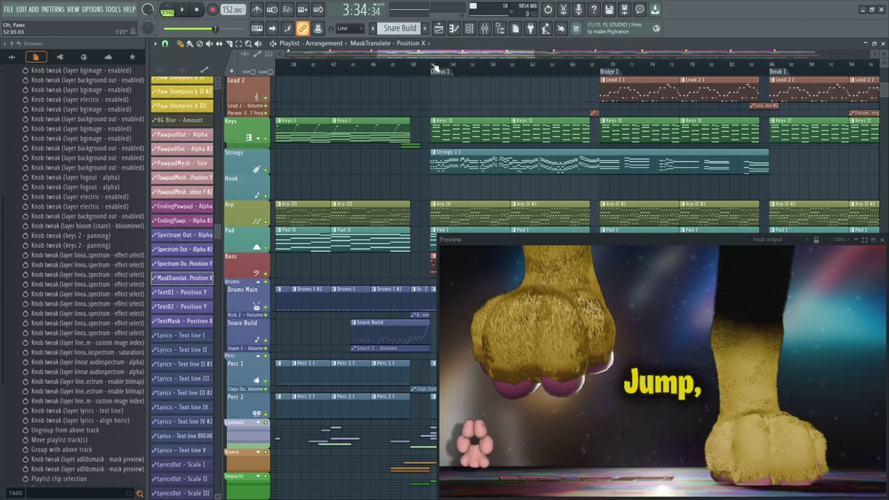
left_click(432, 67)
key("space")
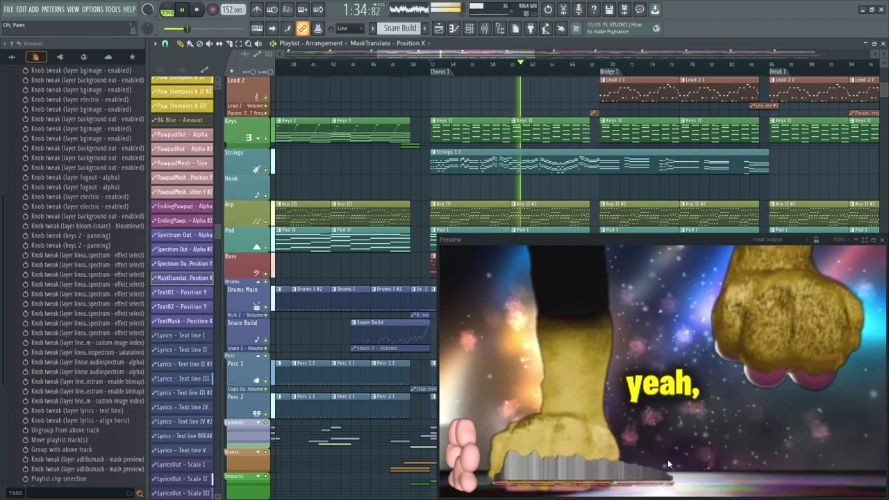
key("space")
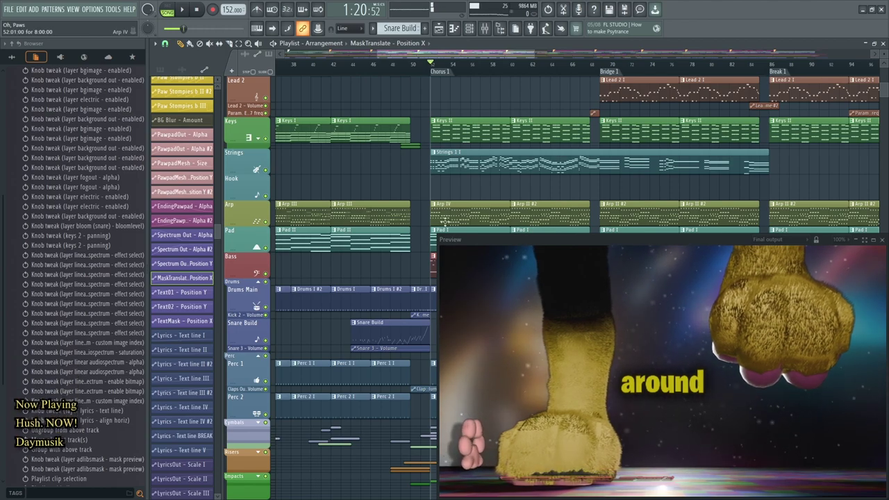
scroll(462, 150, "down", 1)
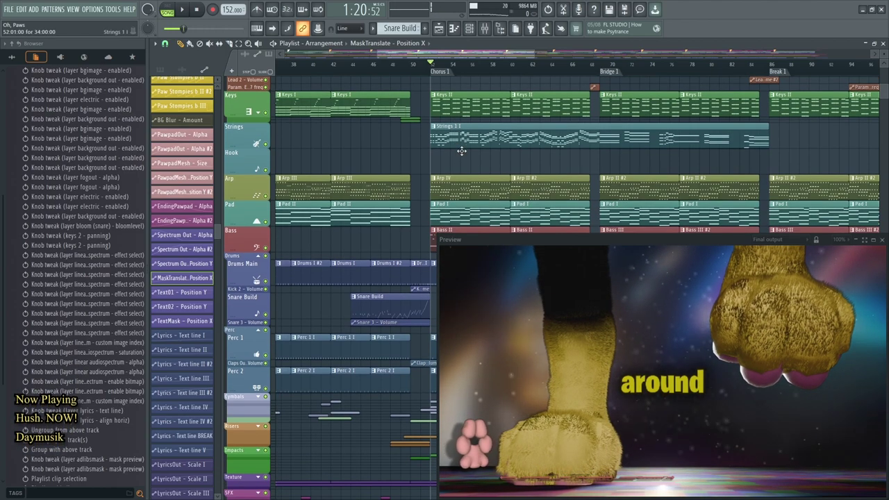
scroll(599, 94, "right", 5)
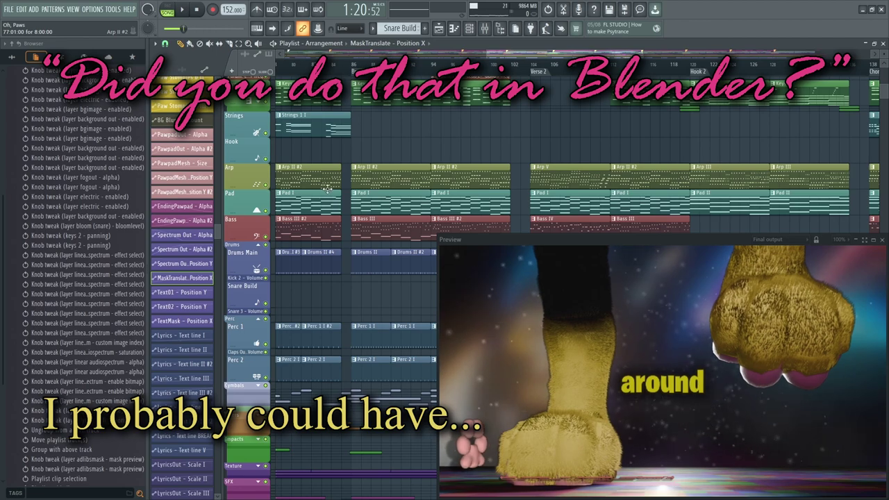
Place the Paw Stompies b (Base) automation clip at the start of Verse 1 on the Background Out - Alpha track
scroll(745, 171, "down", 3)
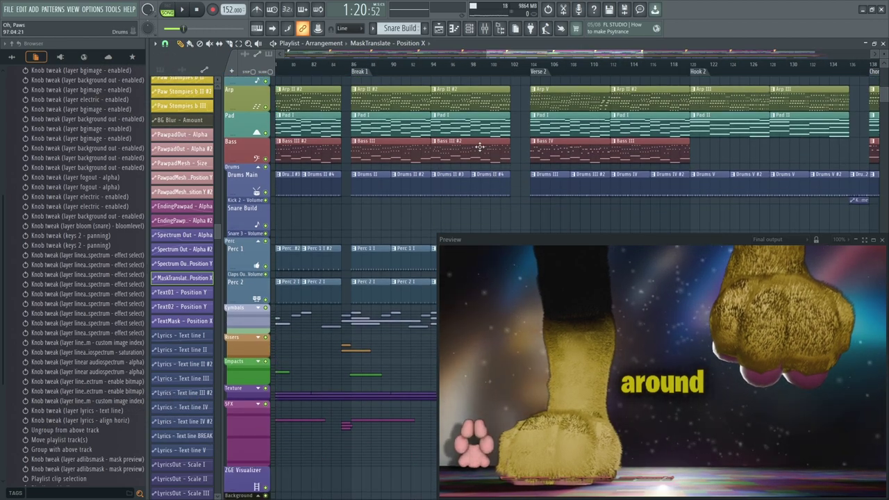
scroll(376, 218, "down", 3)
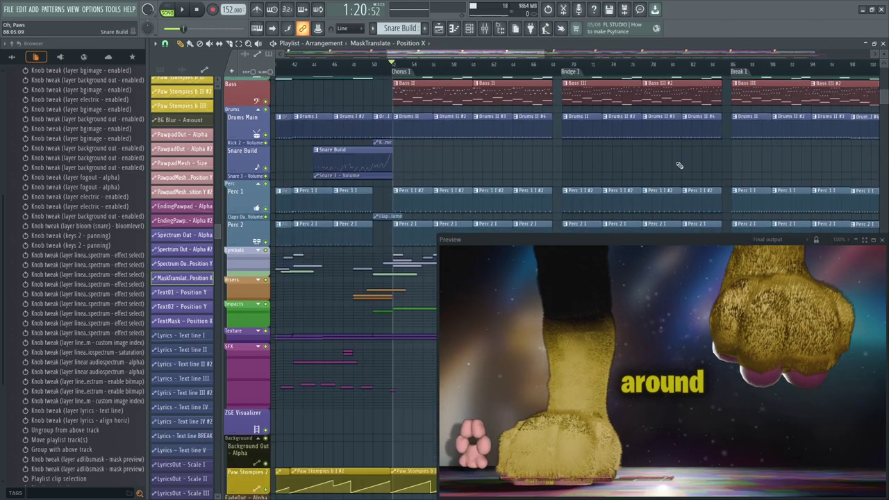
scroll(583, 143, "left", 5)
scroll(583, 143, "down", 5)
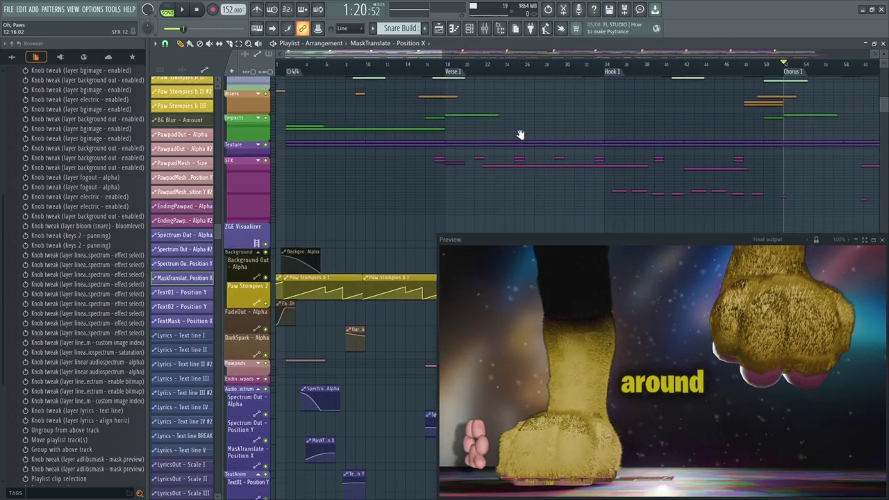
scroll(520, 135, "left", 3)
left_click(311, 219)
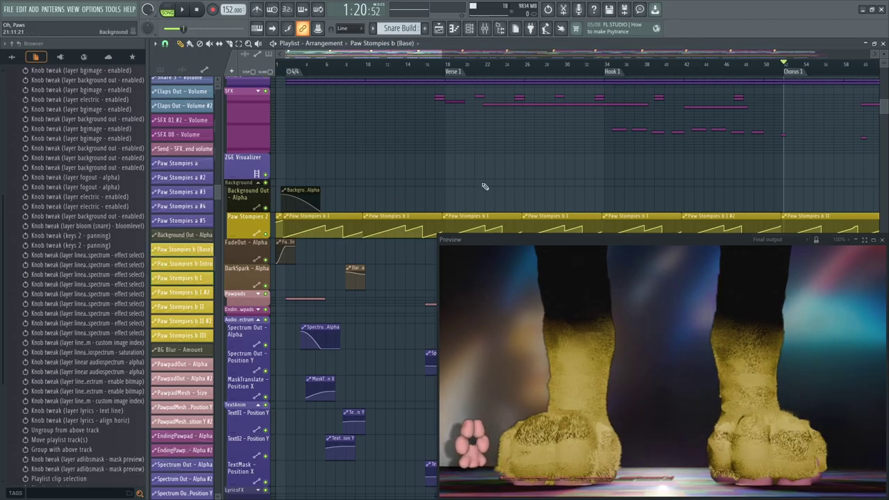
left_click(446, 198)
Examine the Paw Stompies b (Base) ramp up close against the Paw Stompies b I curve beneath it
scroll(467, 73, "up", 5)
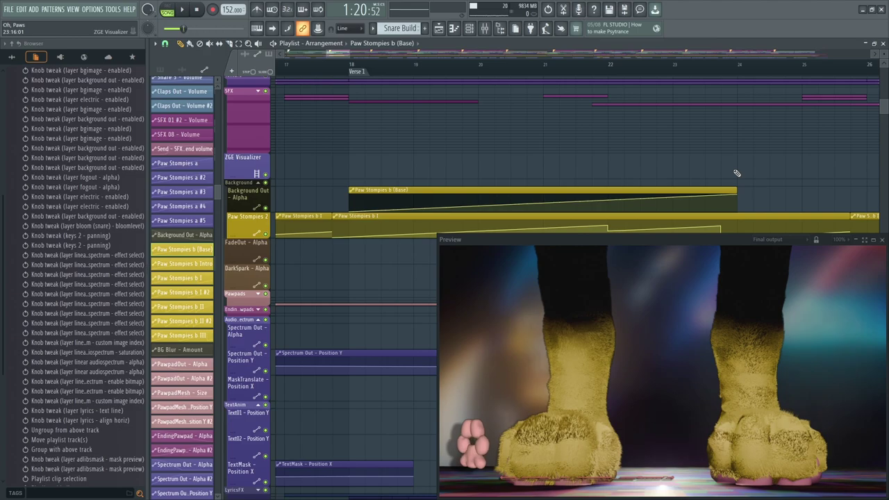
scroll(737, 173, "up", 2)
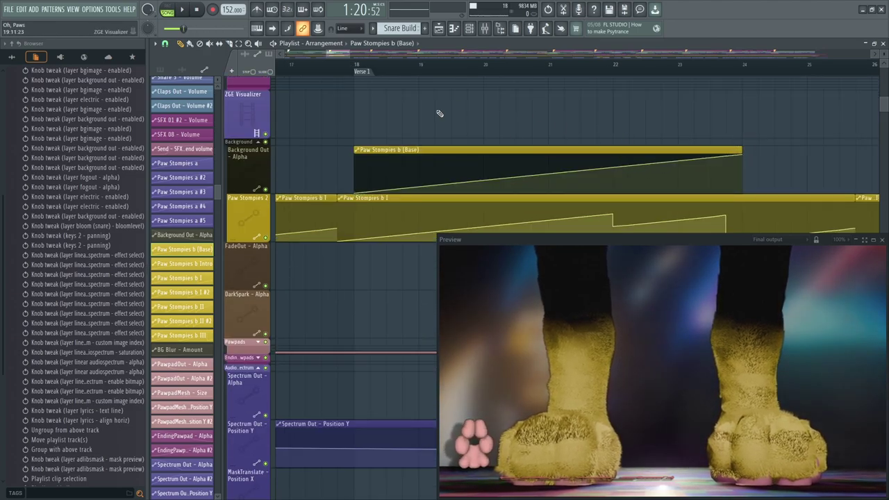
scroll(517, 160, "down", 1)
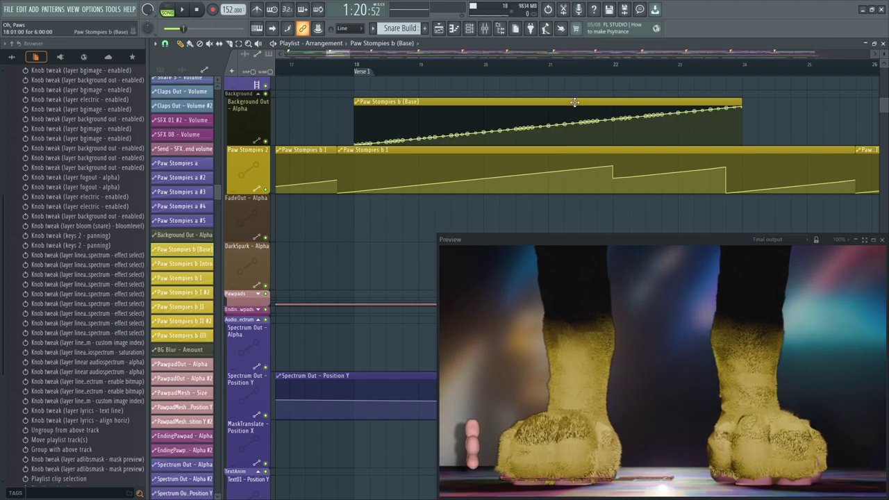
right_click(635, 117)
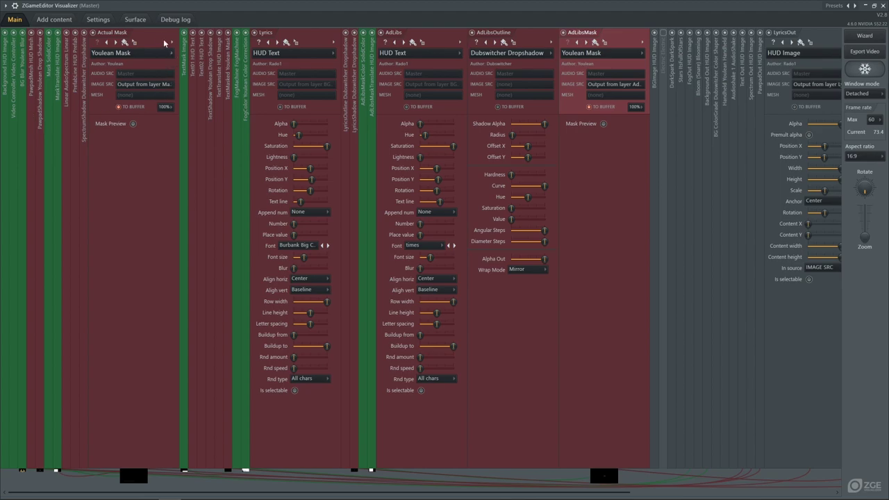
Collapse the expanded layers in ZGameEditor Visualizer and review the loaded images and video preloading options
left_click(162, 33)
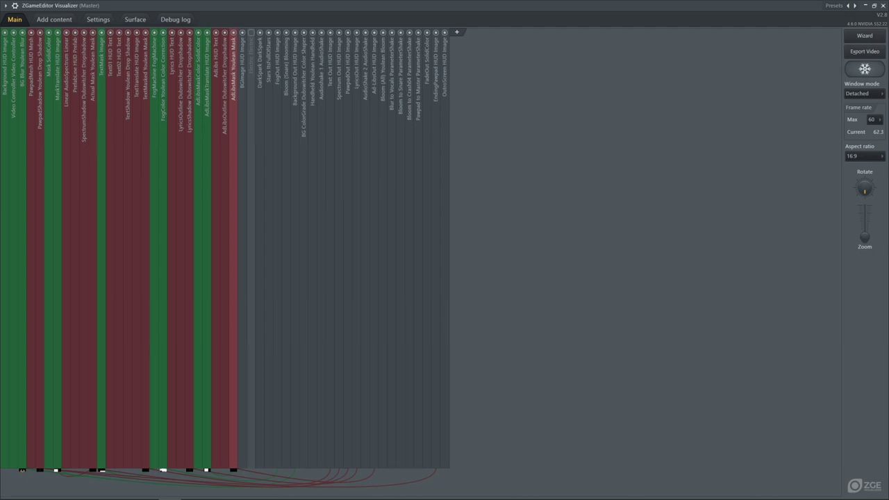
left_click(59, 25)
left_click(19, 35)
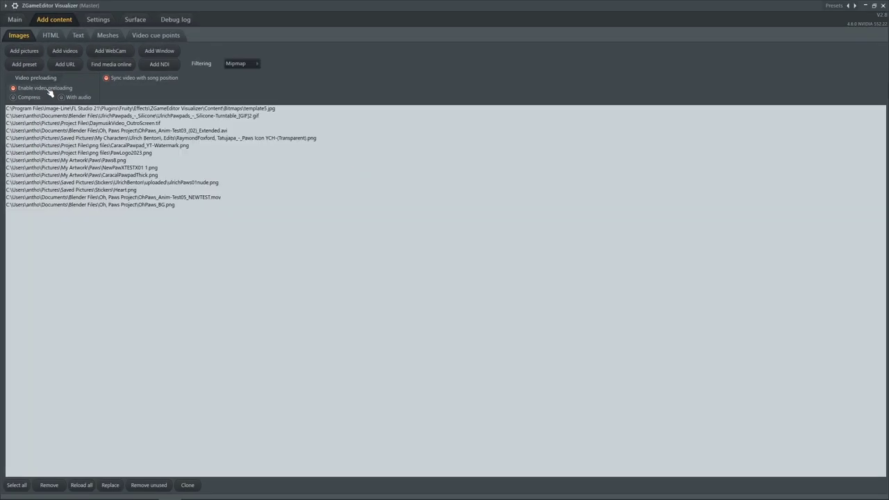
left_click(16, 20)
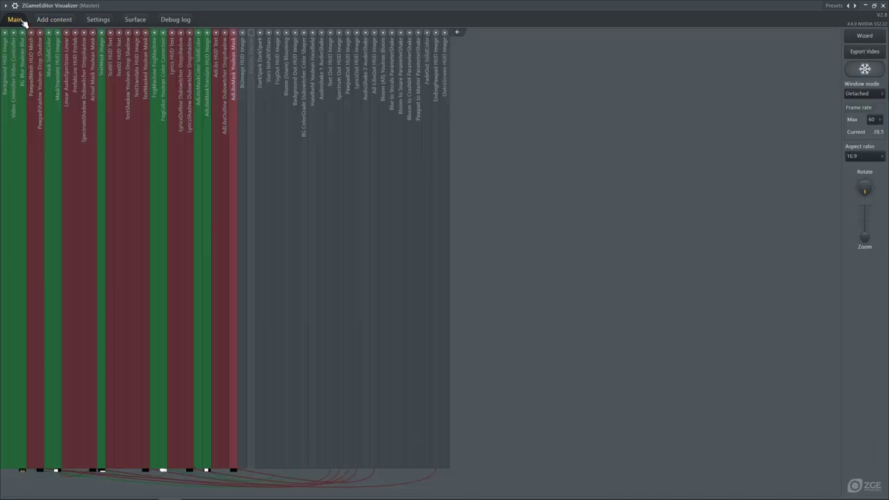
Expand the Background and Video Controller layers to examine their image source and parameters
left_click(4, 87)
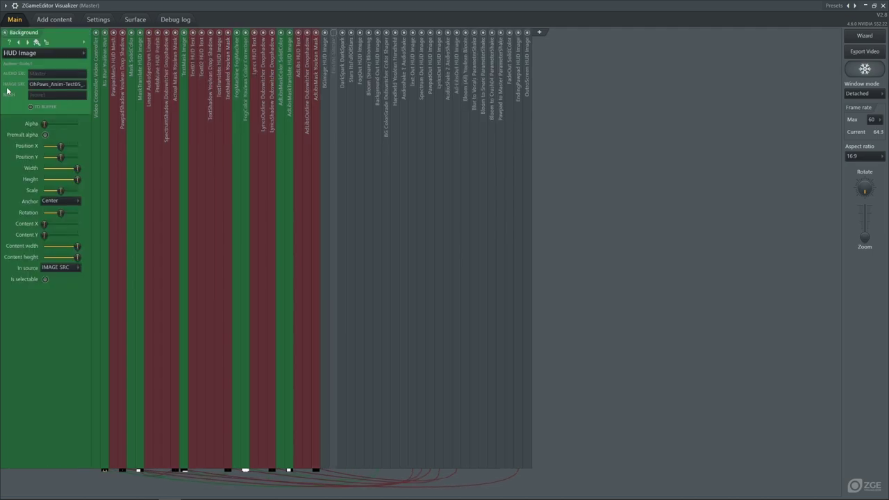
left_click(101, 94)
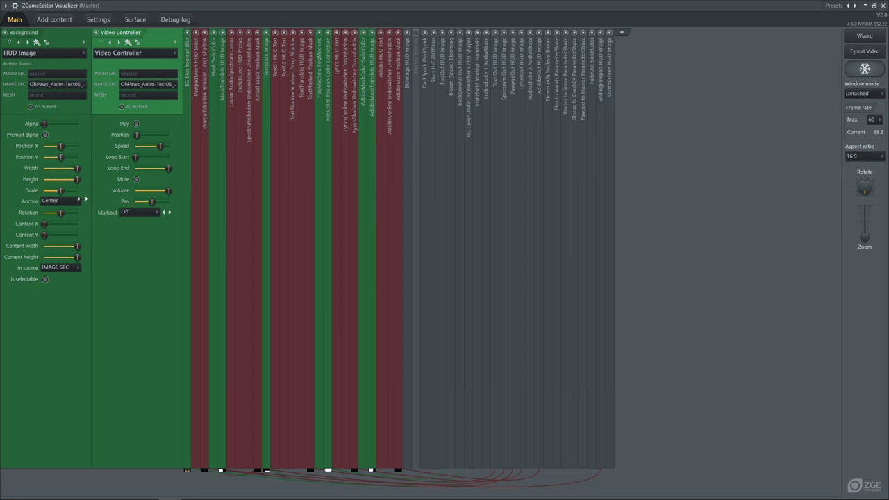
left_click_drag(62, 191, 63, 191)
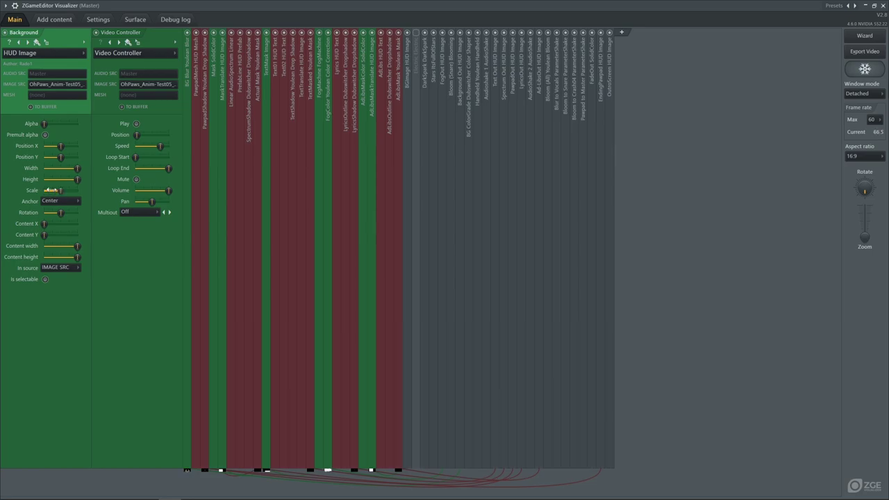
Try the Image effect on the Background layer with its Size lowered to the minimum
left_click(70, 52)
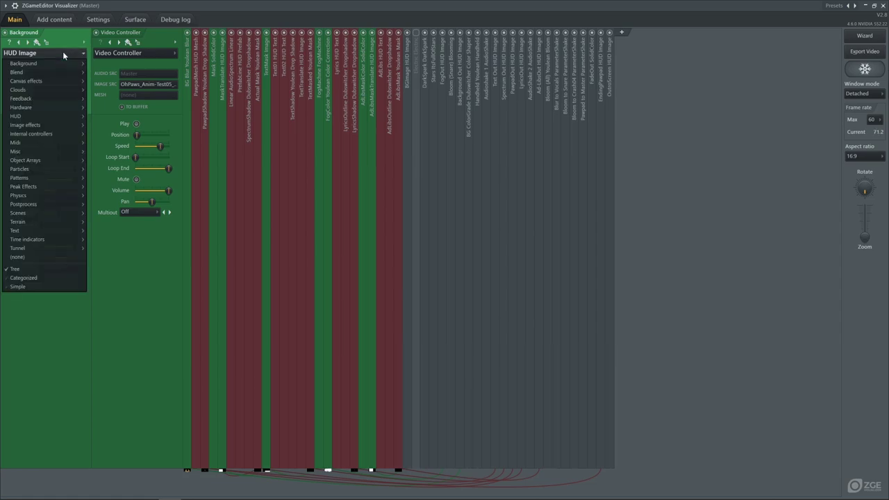
mouse_move(41, 125)
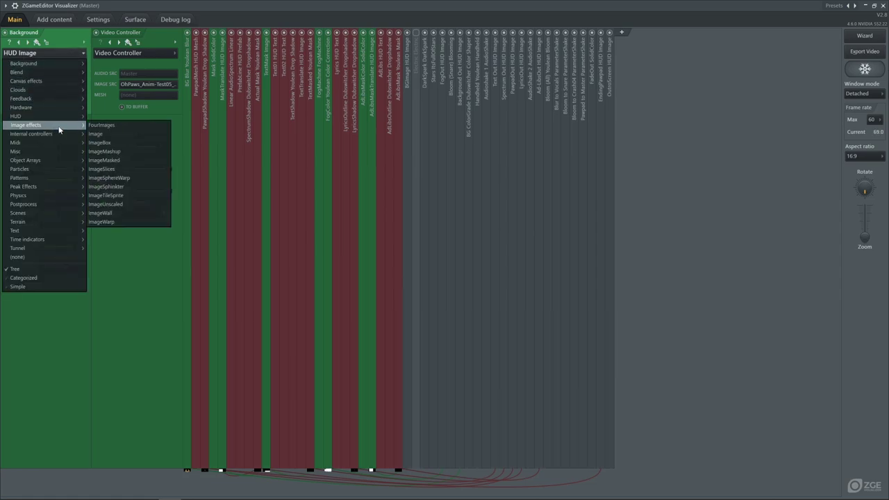
left_click(108, 134)
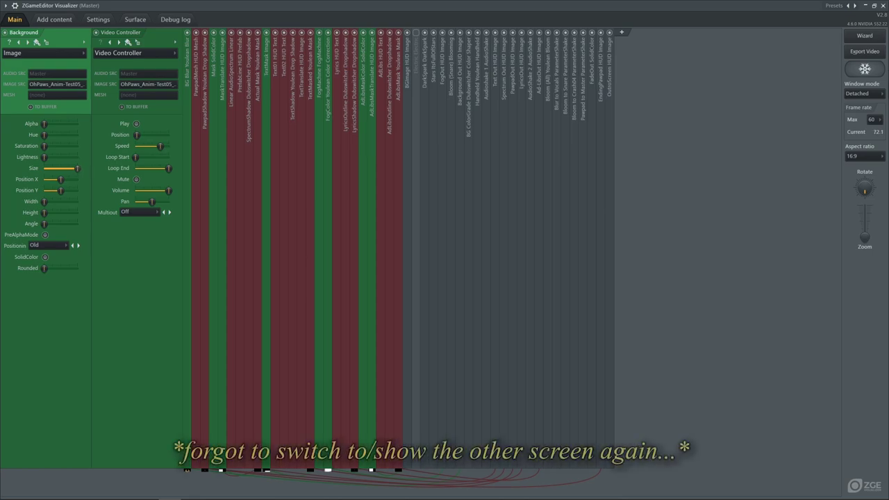
left_click_drag(78, 169, 43, 169)
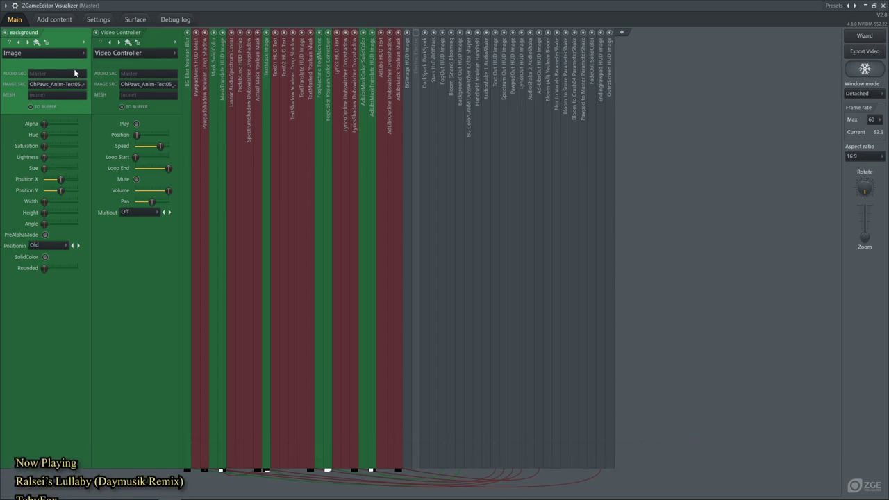
Switch the Background layer's effect back to HUD Image
left_click(60, 55)
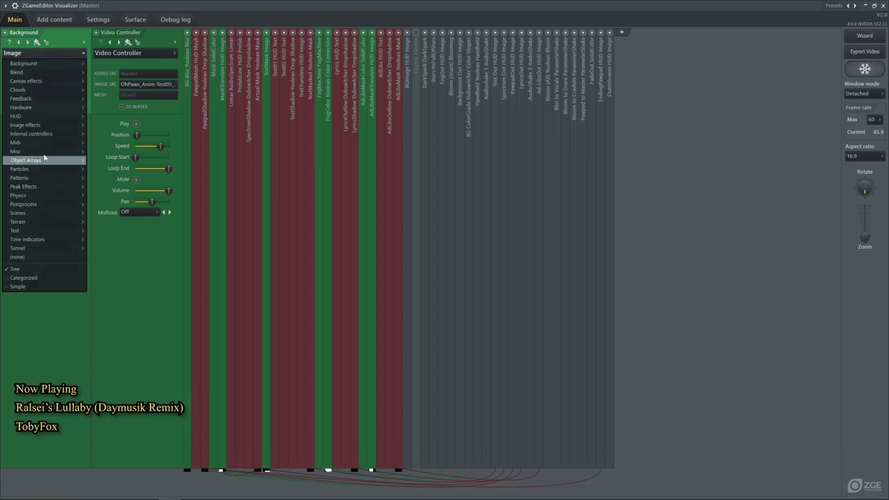
mouse_move(42, 116)
left_click(122, 169)
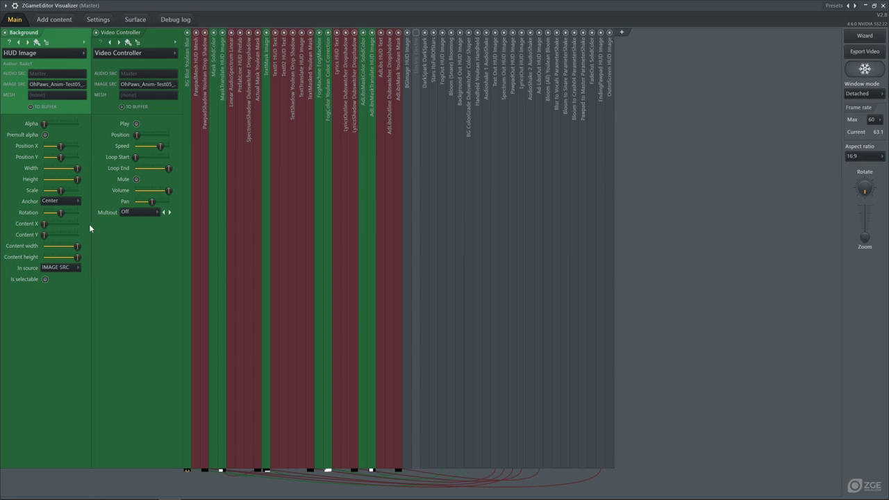
Review the Sync video with song position option in the image content settings
left_click(78, 20)
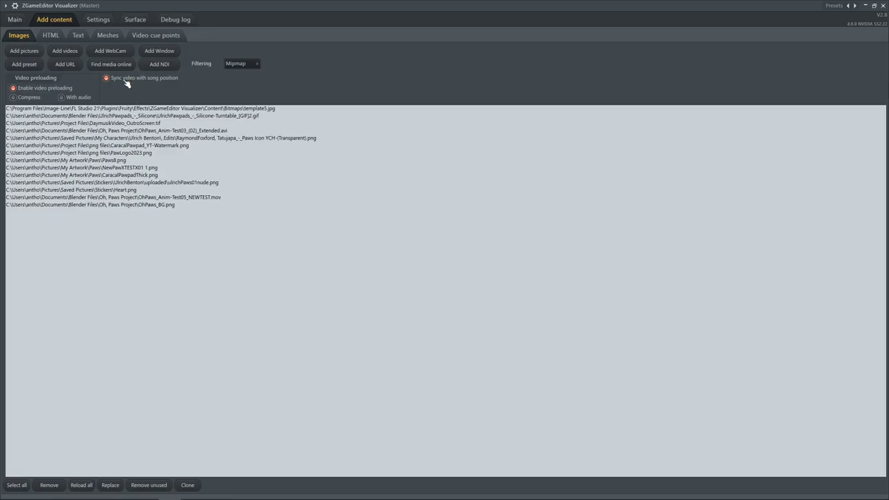
left_click(15, 20)
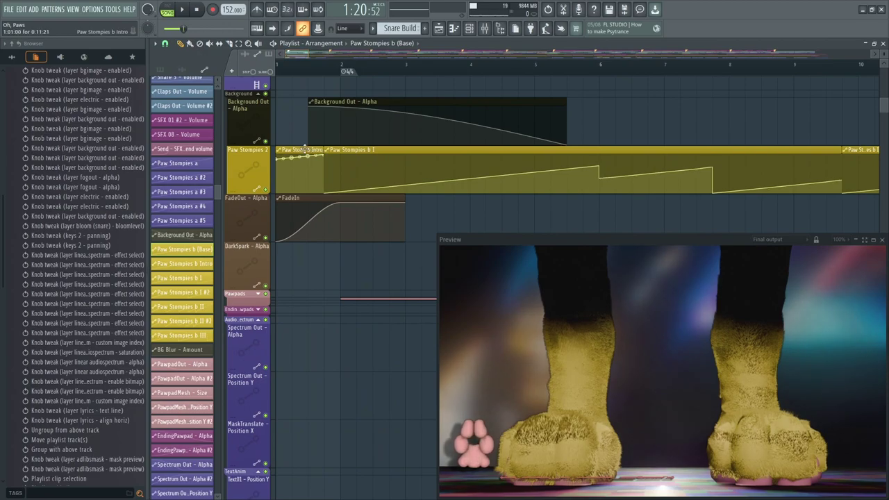
Mute the Paw Stompies b Intro and first Paw Stompies b I clips and play the song from the start
left_click_drag(496, 192, 302, 192)
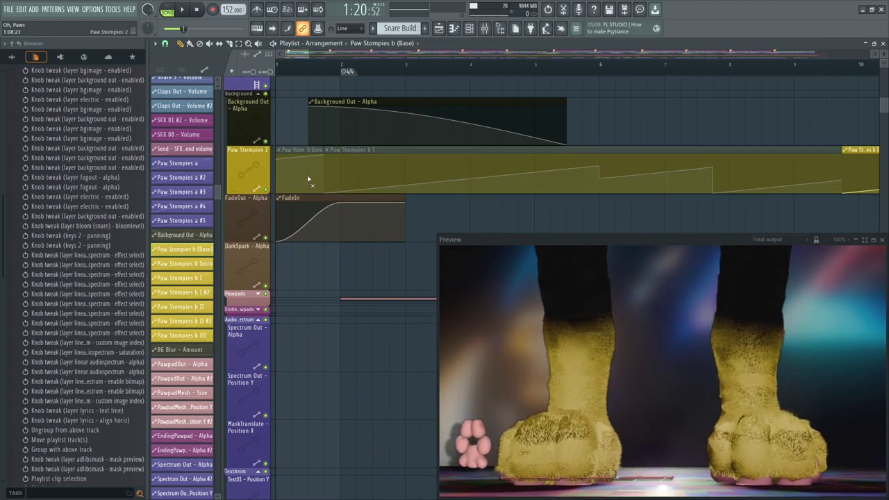
key("space")
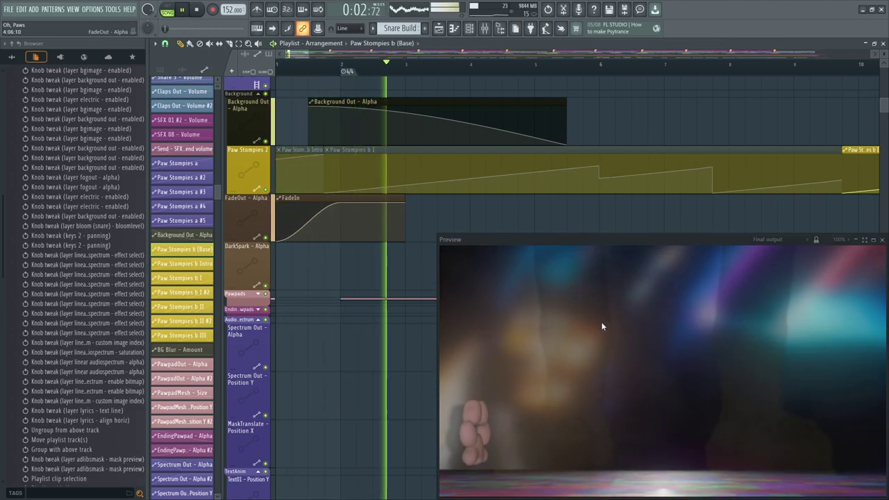
key("space")
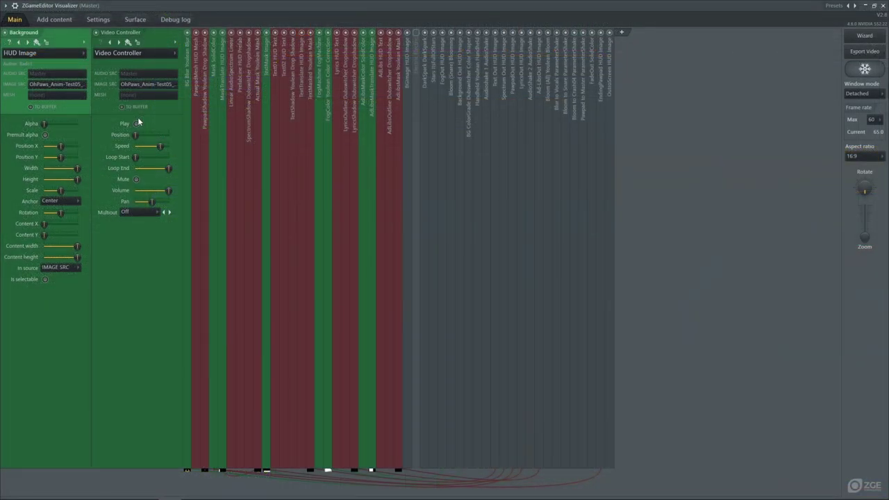
Enable Play on the Video Controller layer and play the intro to past bar 10 with the Paw Stompies clips muted
left_click(137, 124)
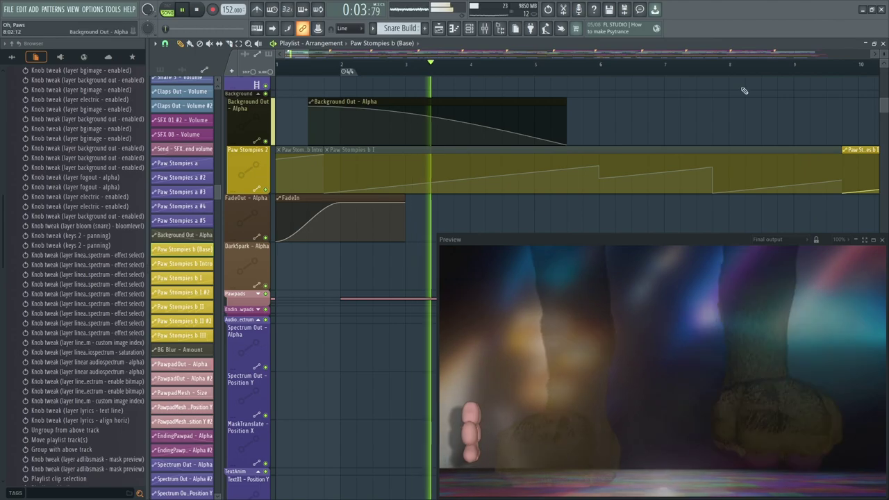
scroll(726, 88, "down", 2)
scroll(726, 88, "down", 1)
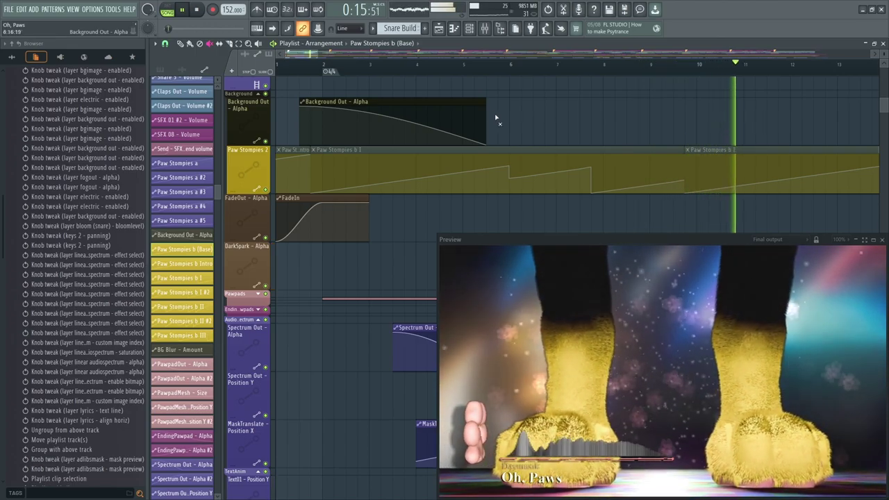
left_click(198, 10)
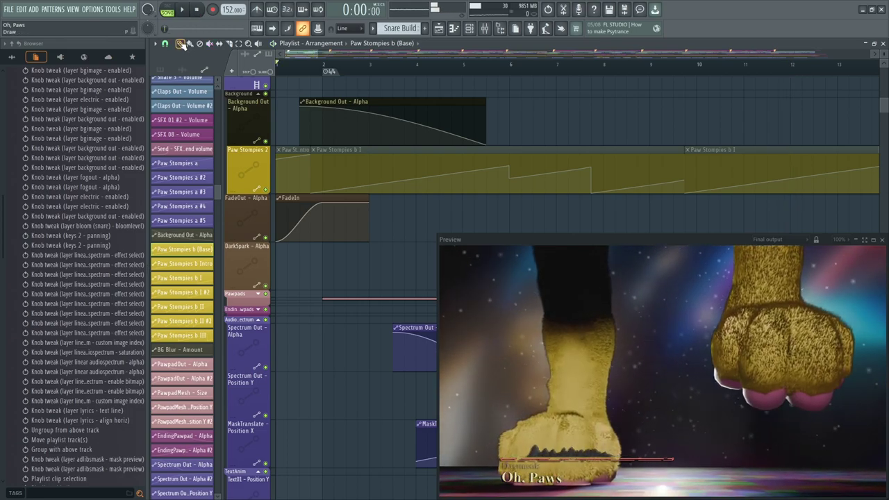
Unmute the Paw Stompies clips and play the intro from the start of the song
left_click(721, 150)
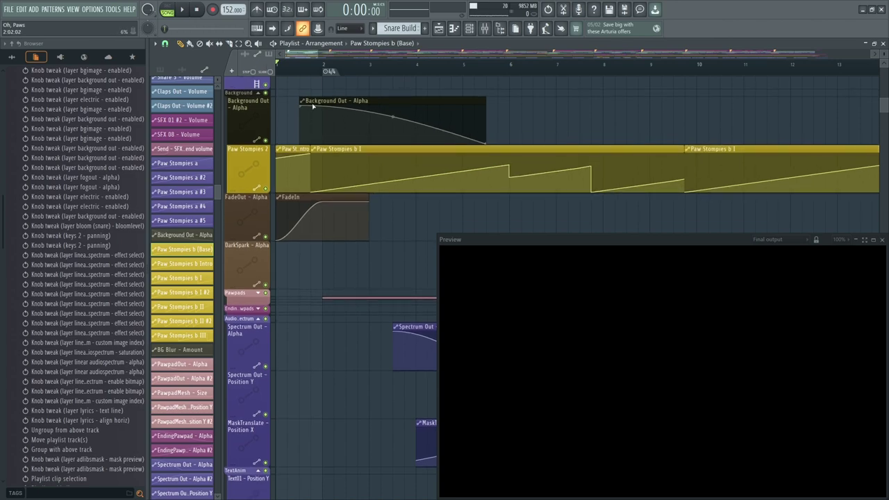
mouse_move(294, 163)
key("space")
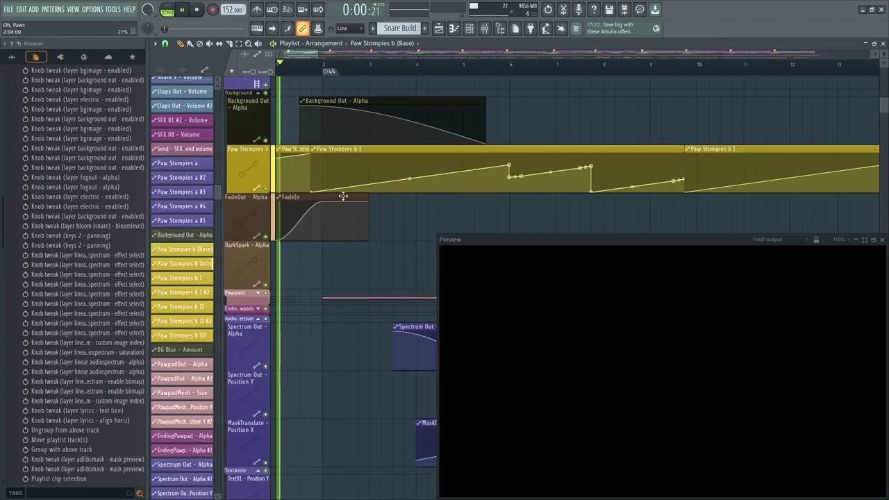
key("space")
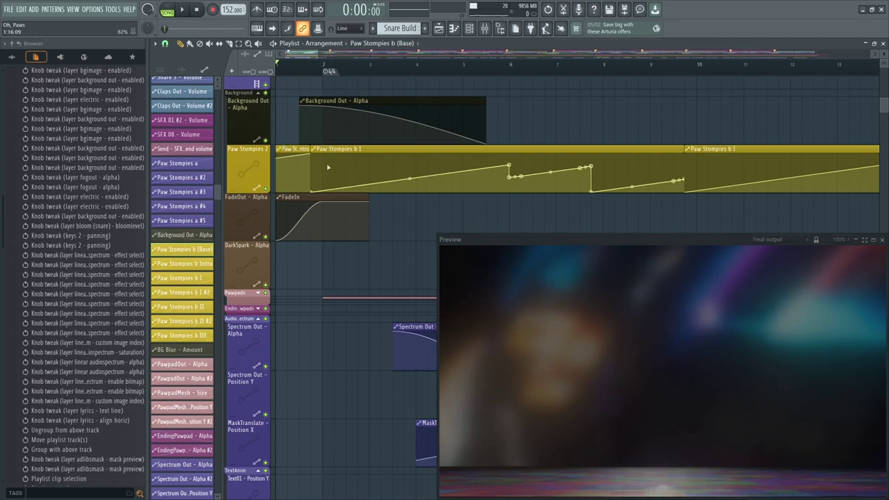
Scrub the playhead to about bar 9, and play from the start of the first Paw Stompies b I clip
left_click_drag(466, 83, 662, 84)
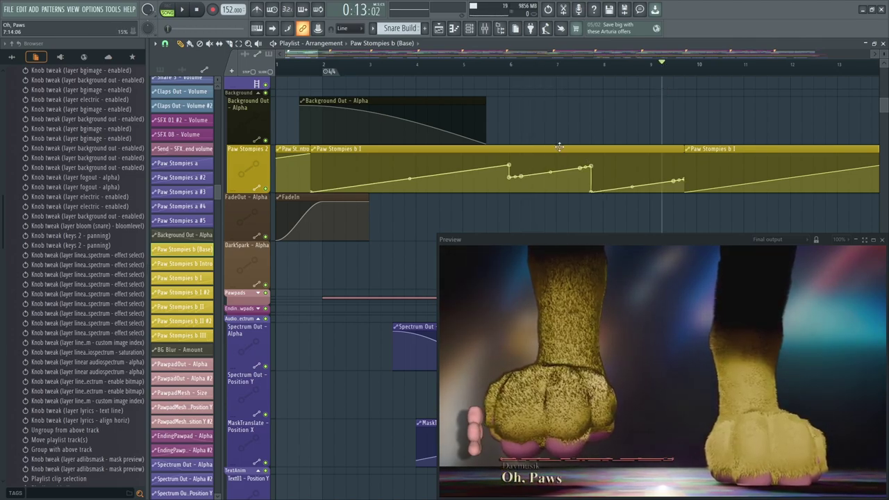
left_click(314, 68)
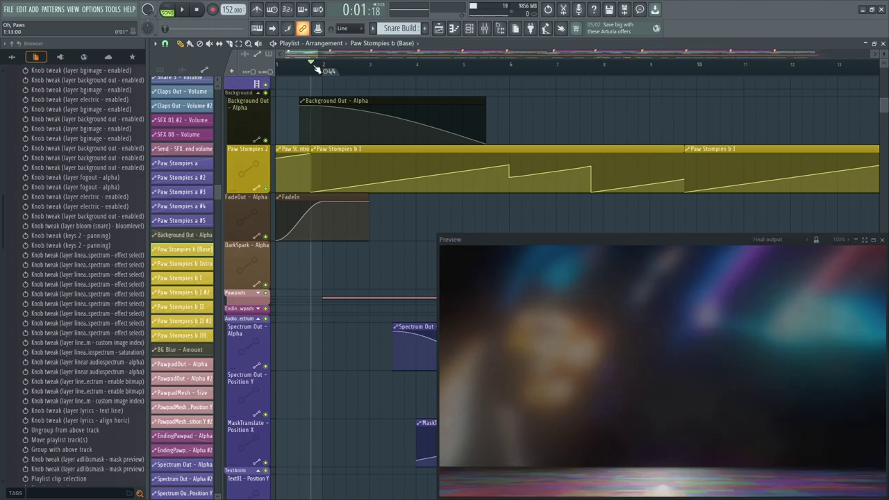
key("space")
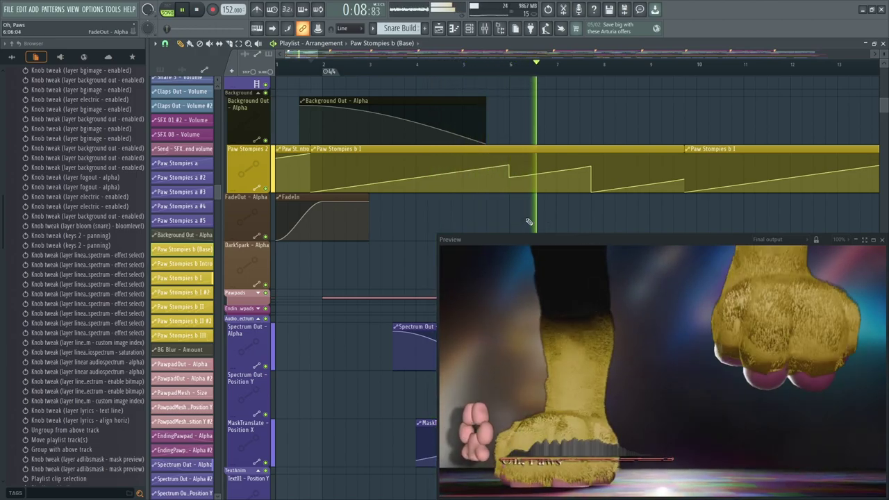
key("space")
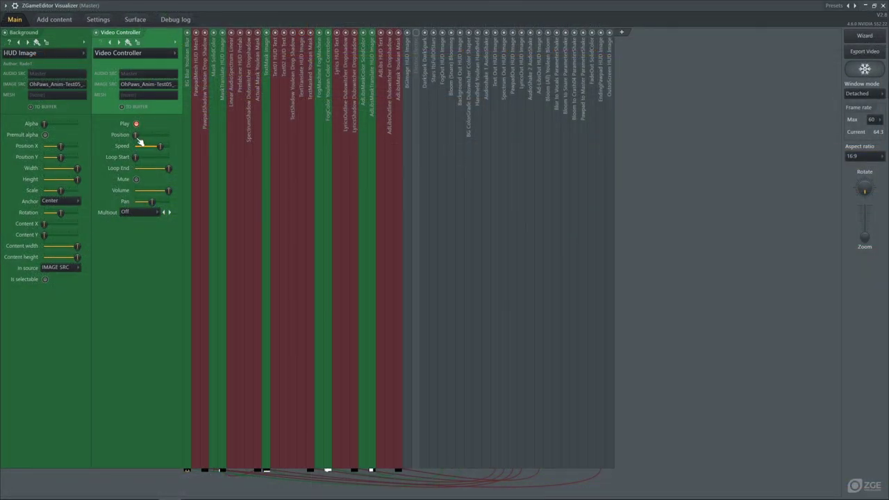
Set the visualizer's window mode to Attached and enlarge the layer area above the preview
left_click(861, 93)
left_click(861, 106)
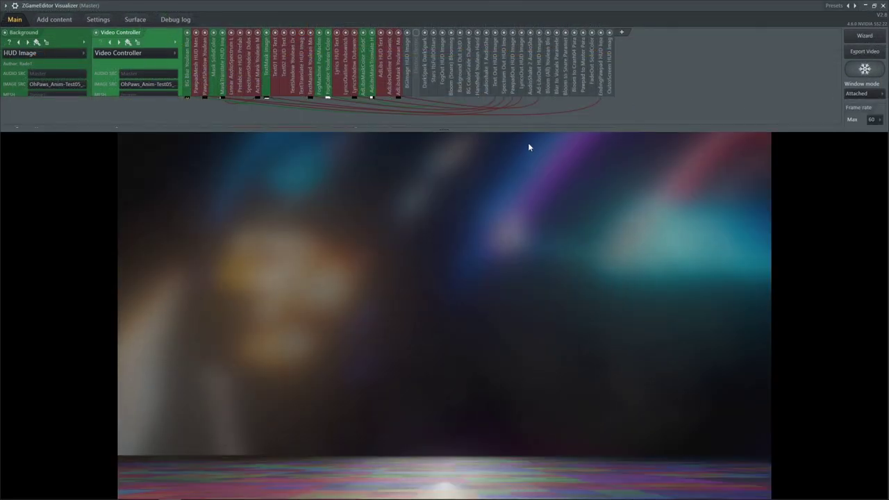
left_click_drag(442, 130, 437, 261)
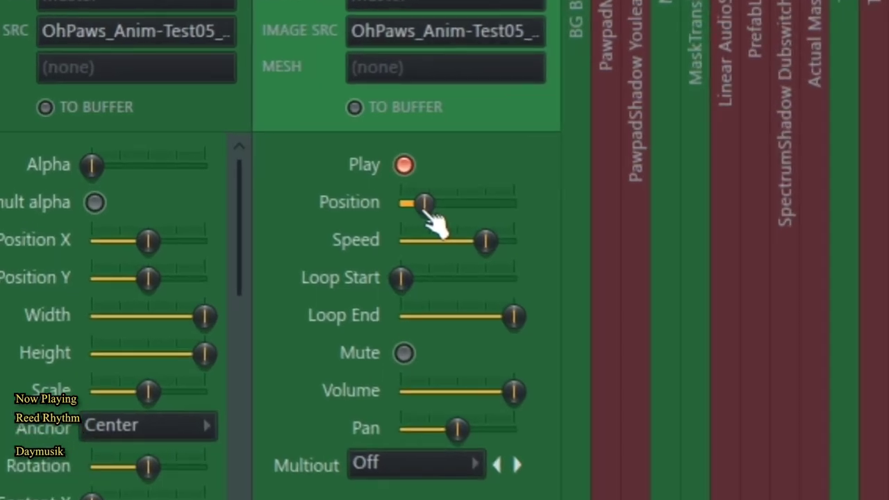
Sweep the Video Controller's Position to its maximum and back to the start of the video
left_click_drag(424, 203, 514, 203)
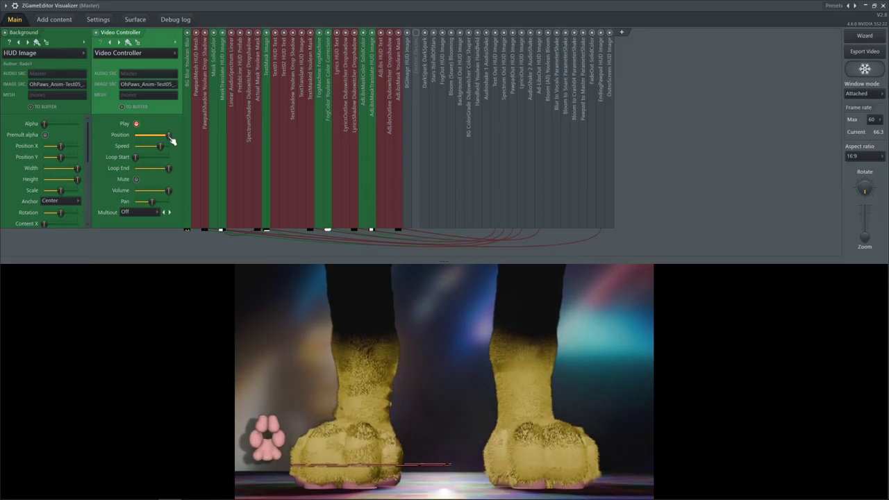
left_click_drag(169, 135, 136, 135)
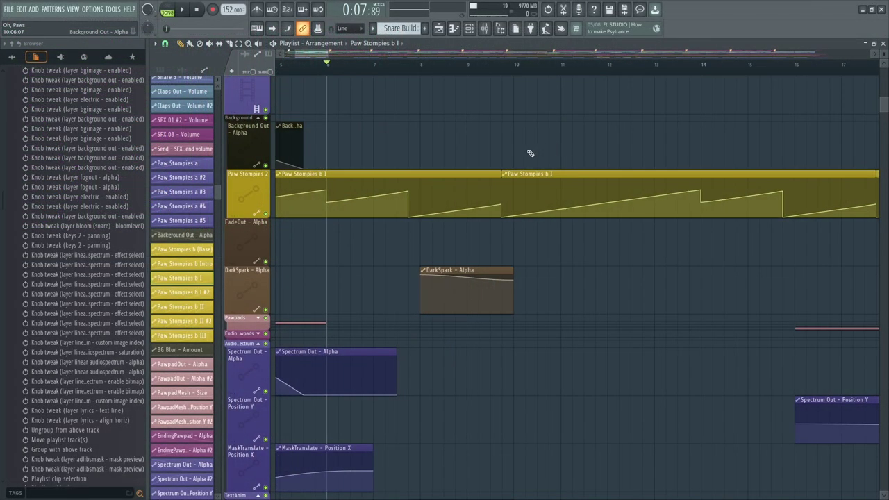
In the playlist, try a Paw Stompies b (Base) clip at bar 10 on the Background Out - Alpha track, shorten it to bar 14, and delete it
left_click(518, 149)
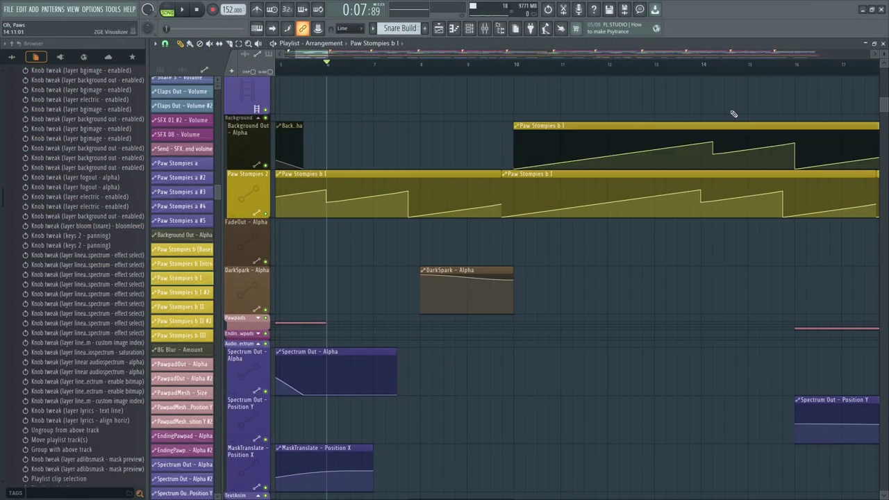
right_click(735, 128)
left_click(173, 250)
left_click(514, 148)
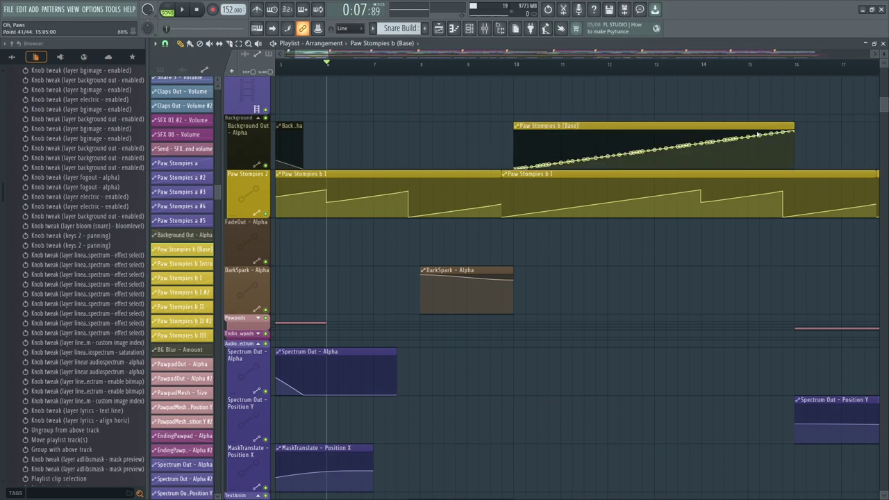
left_click_drag(794, 125, 699, 124)
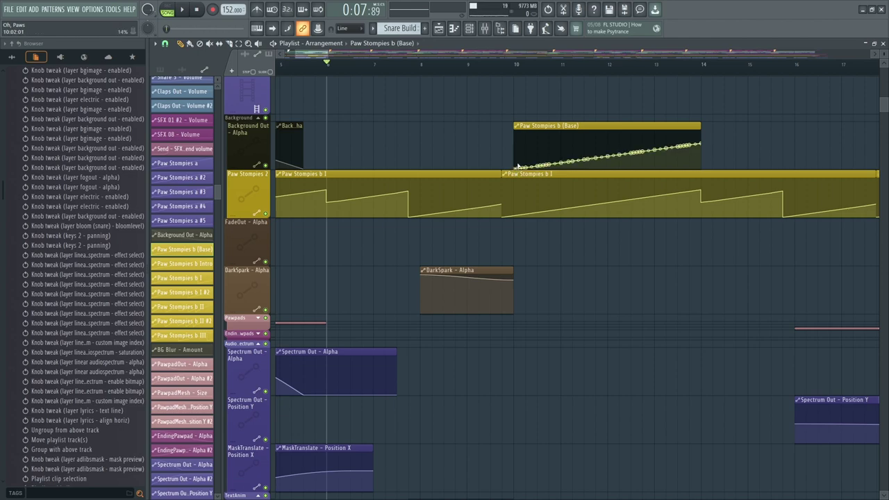
right_click(695, 139)
Scrub the playhead from bar 2 through the first Paw Stompies b I clip to about bar 9
scroll(420, 153, "left", 4)
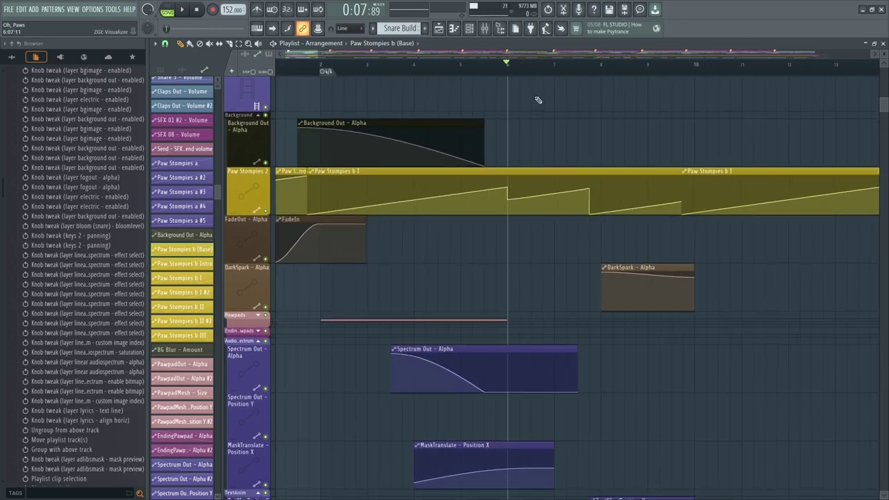
left_click(324, 67)
left_click_drag(325, 68, 499, 123)
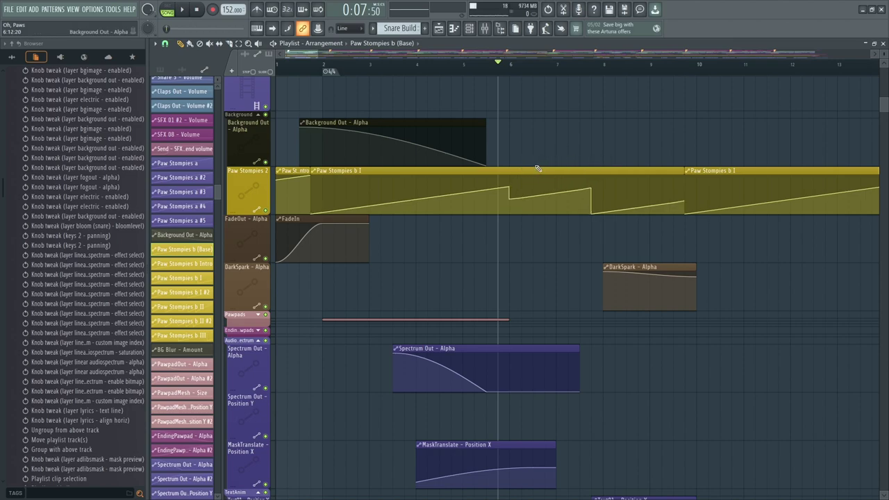
mouse_move(493, 75)
left_mouse_down()
mouse_move(596, 86)
mouse_move(639, 77)
mouse_move(665, 86)
mouse_move(608, 88)
mouse_move(605, 99)
mouse_move(675, 108)
mouse_move(656, 104)
left_mouse_up()
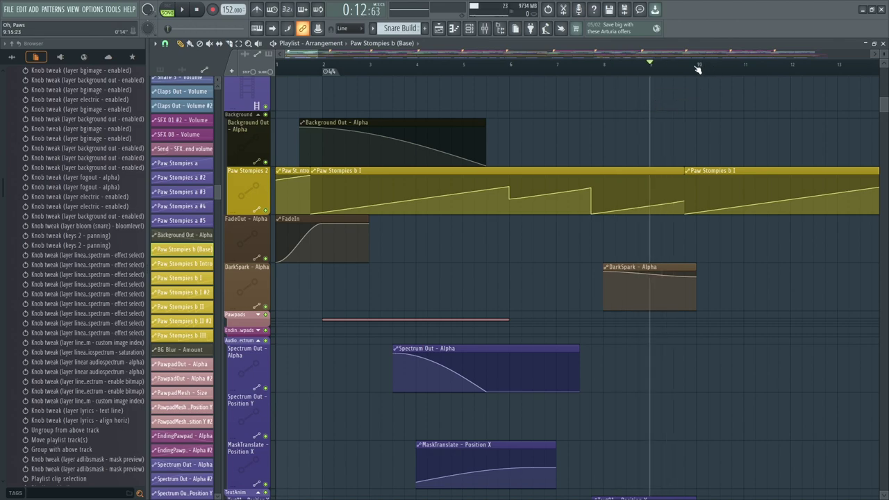
Examine the junction between the first and second Paw Stompies b I clips just before bar 10
scroll(698, 69, "up", 5)
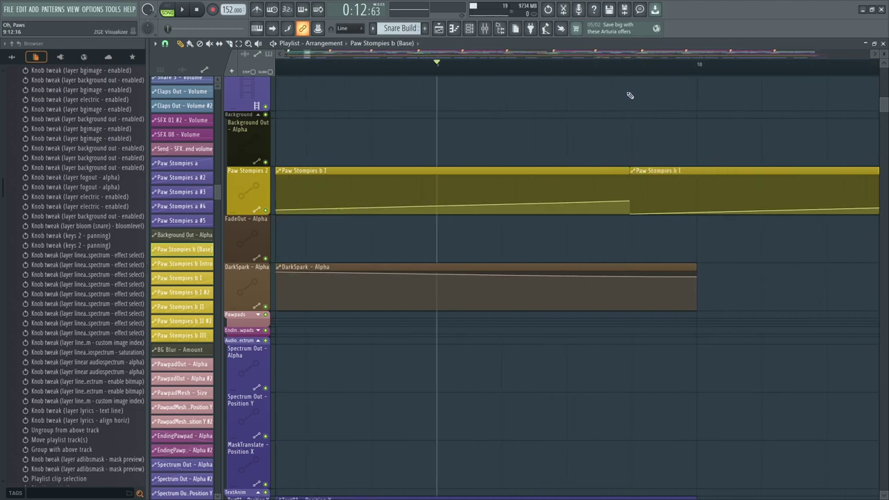
scroll(630, 95, "up", 1)
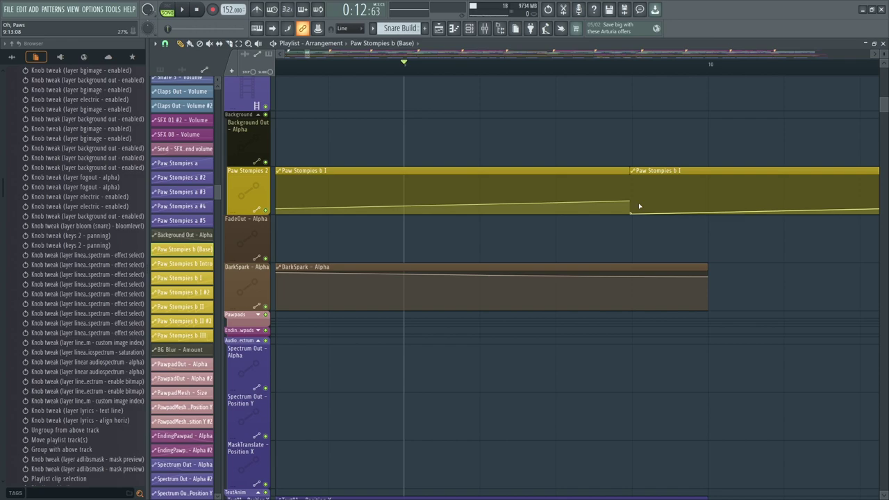
scroll(591, 77, "down", 8)
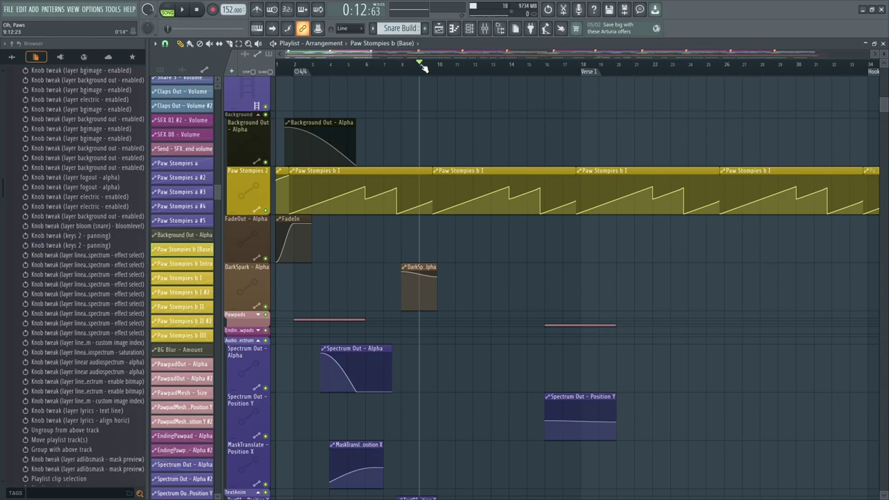
scroll(423, 66, "up", 5)
scroll(488, 77, "up", 2)
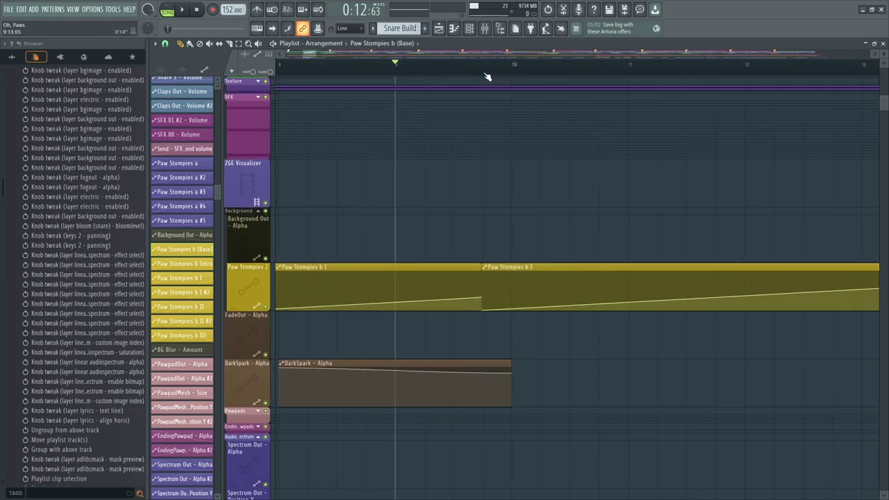
scroll(488, 77, "up", 5)
Try nudging the second Paw Stompies b I clip and look over the playlist's snap options
left_click(495, 270)
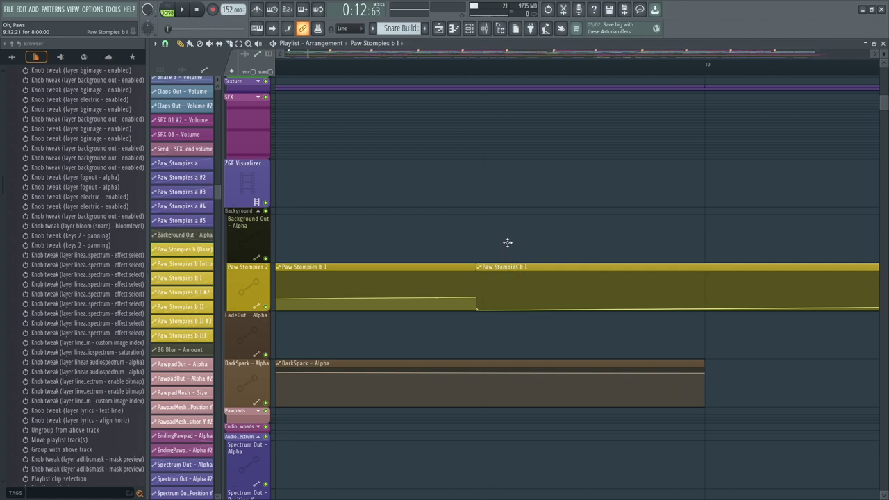
left_click_drag(507, 242, 506, 266)
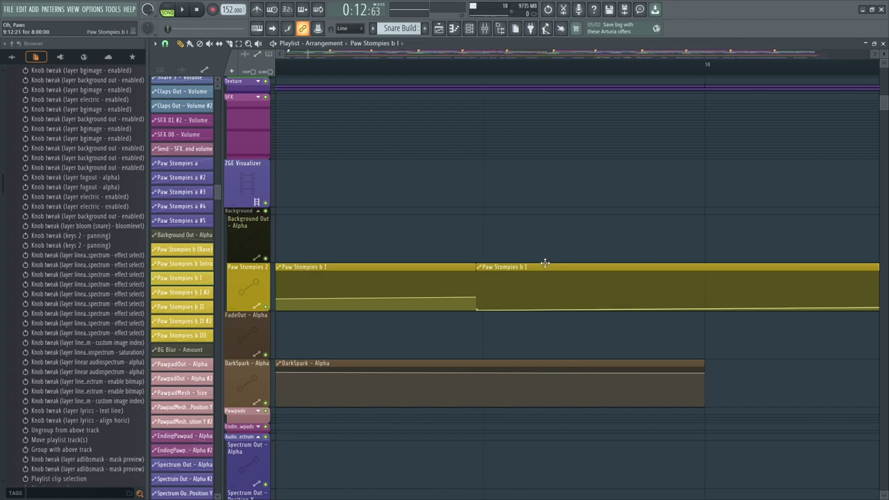
left_click(167, 46)
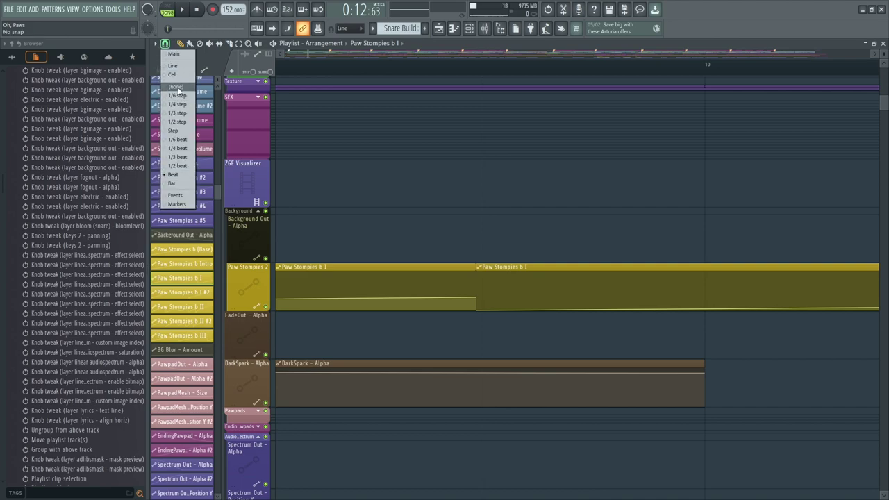
left_click(487, 205)
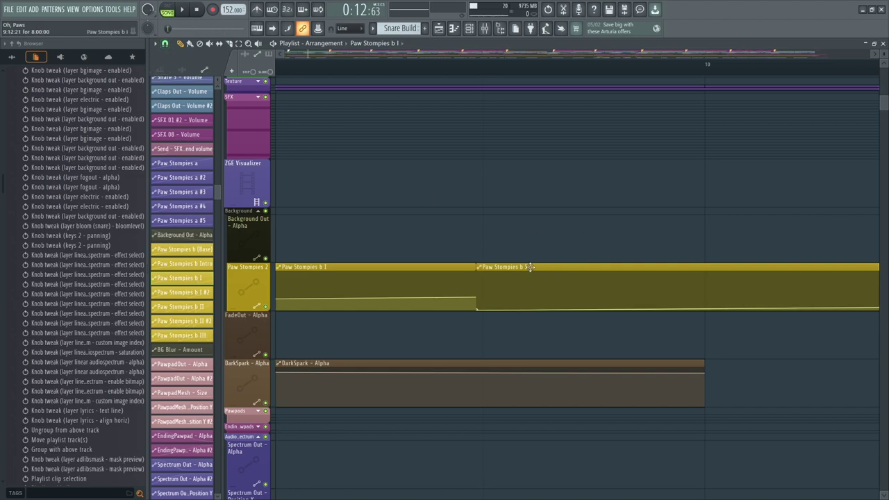
mouse_move(530, 266)
left_mouse_down()
mouse_move(539, 225)
mouse_move(525, 218)
mouse_move(528, 273)
left_mouse_up()
Check the Timebase (PPQ) in the project general settings and close them
left_click(118, 10)
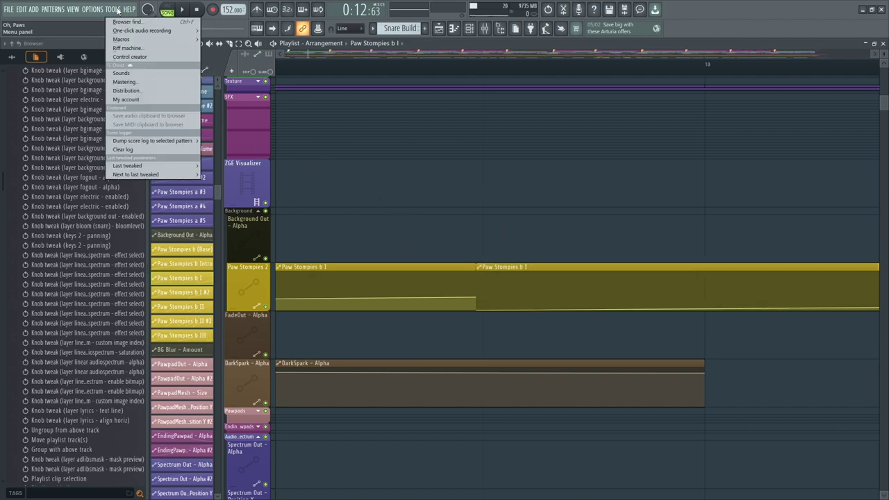
mouse_move(97, 11)
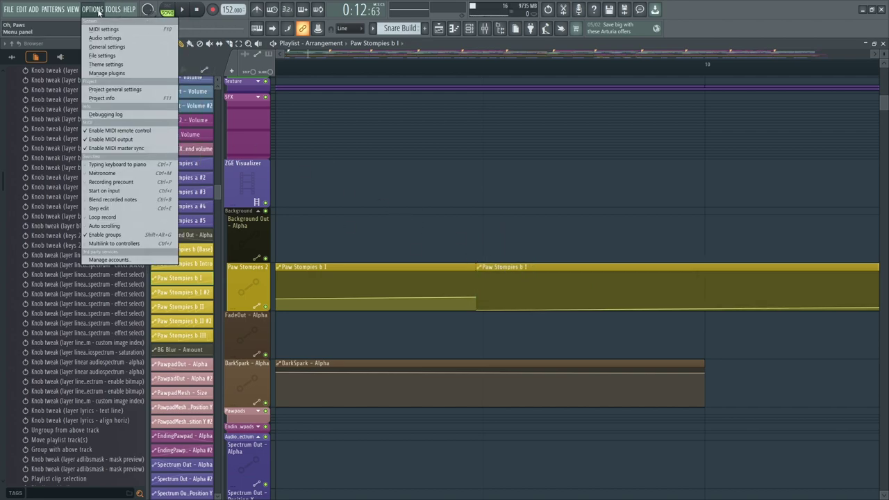
left_click(118, 89)
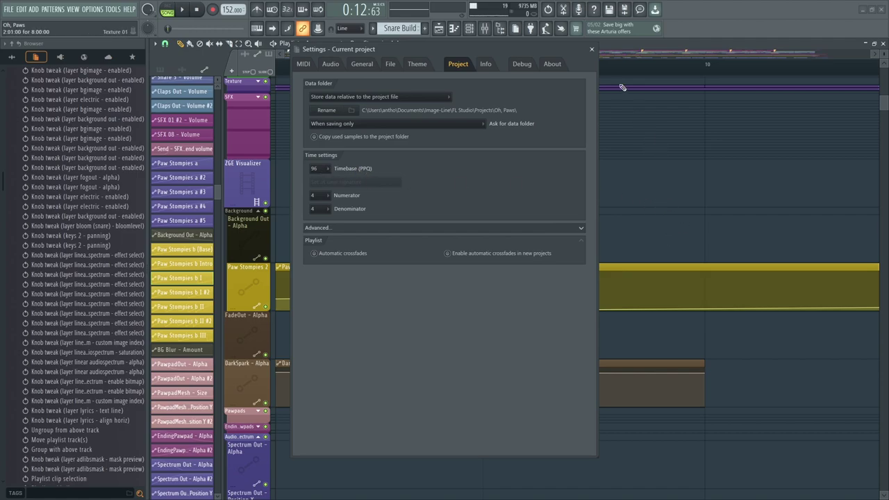
left_click(591, 49)
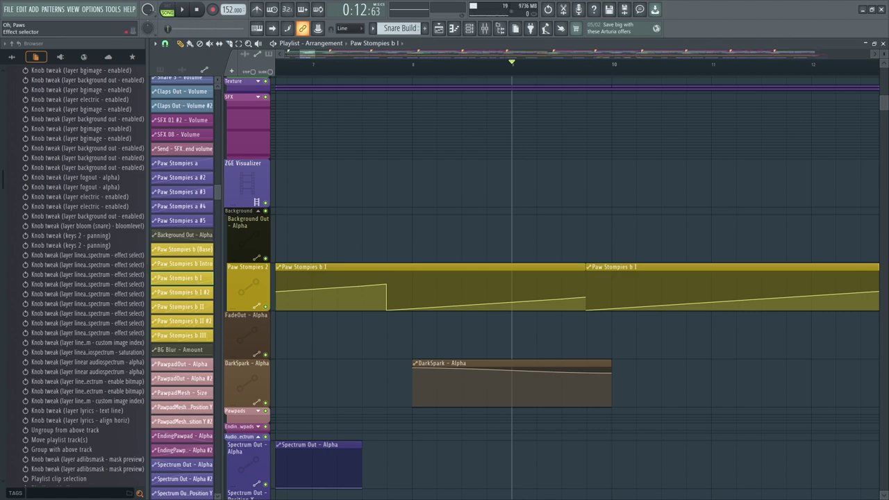
Return to ZGameEditor Visualizer and turn off Play on the Video Controller layer
left_click(500, 27)
scroll(493, 68, "down", 5)
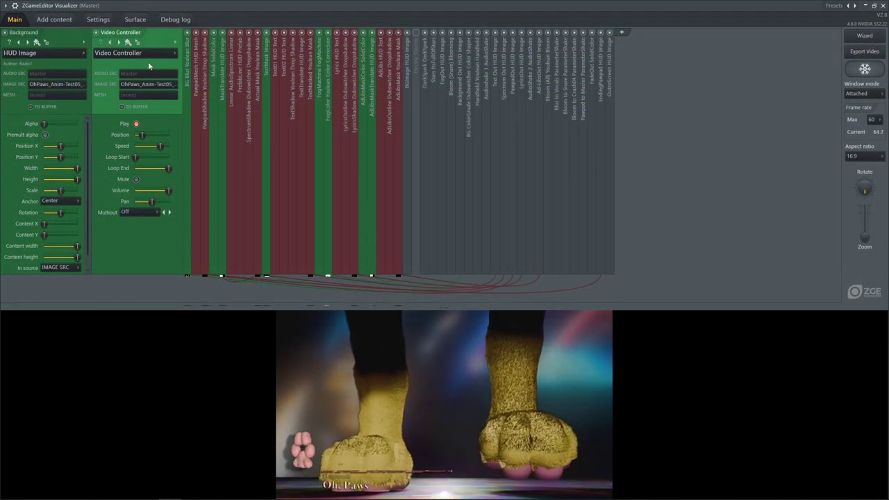
left_click(137, 124)
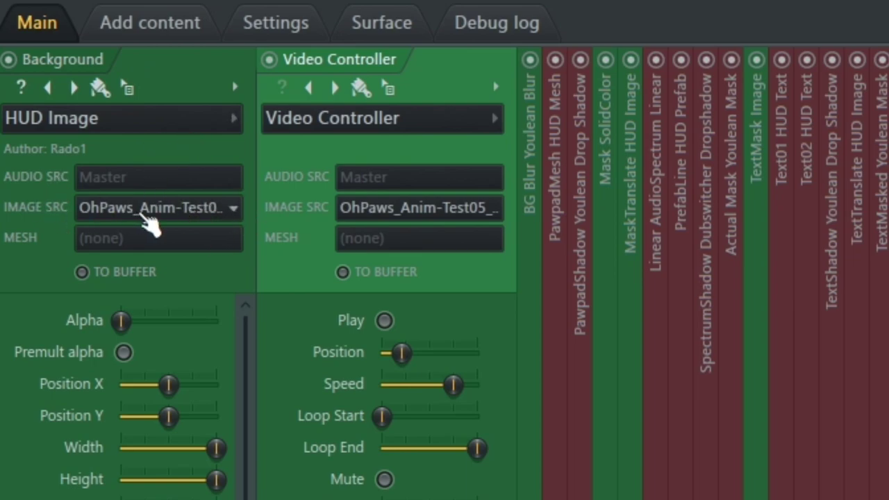
Compare the image source lists of the Video Controller and Background layers without choosing another source
left_click(379, 215)
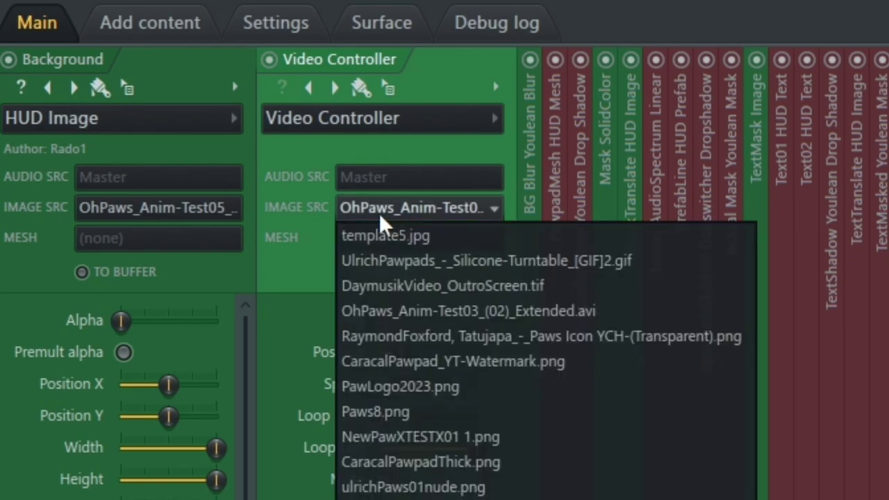
left_click(395, 144)
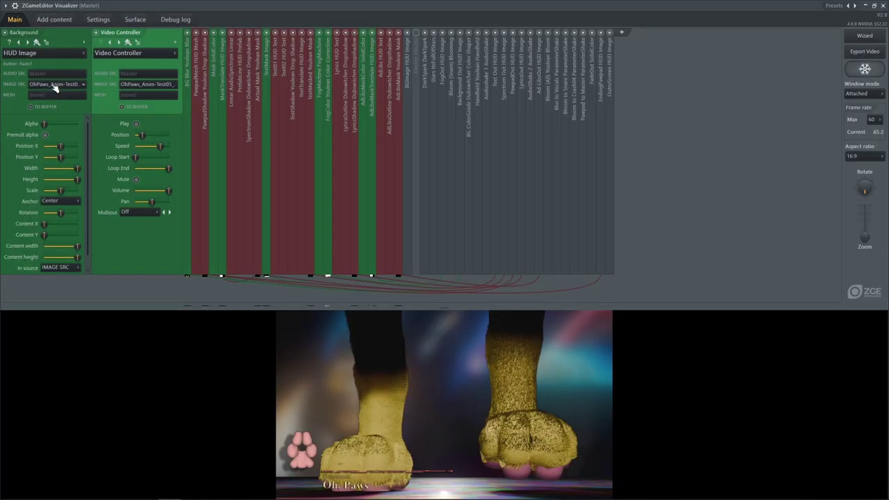
left_click(150, 209)
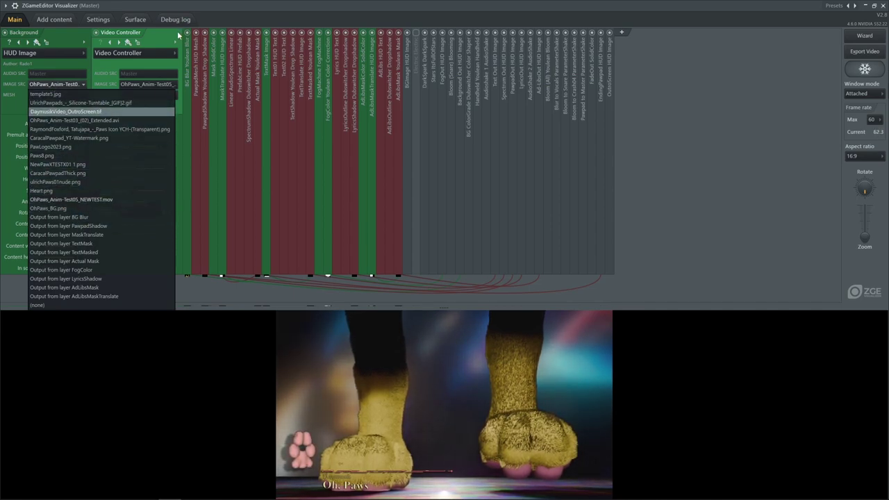
left_click(164, 43)
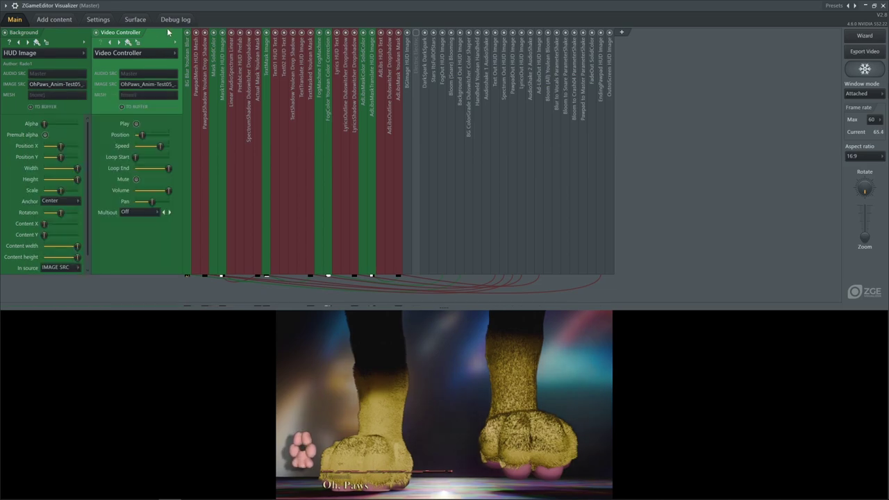
left_click(160, 84)
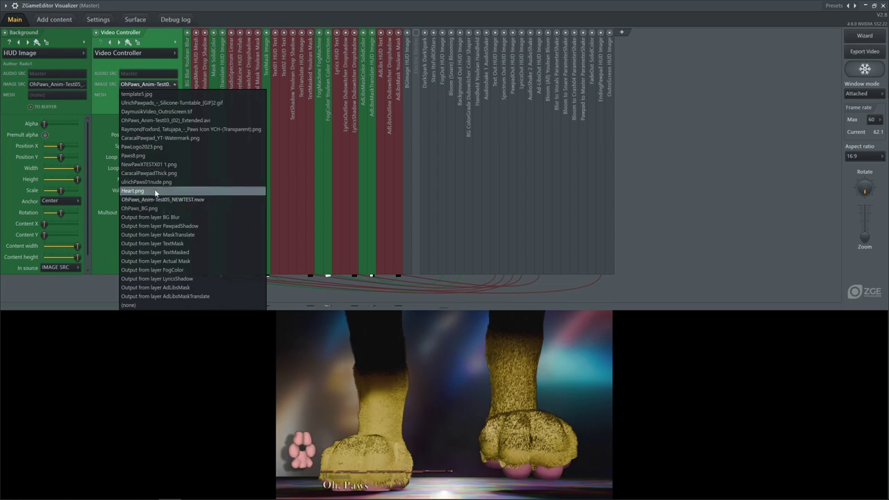
left_click(99, 97)
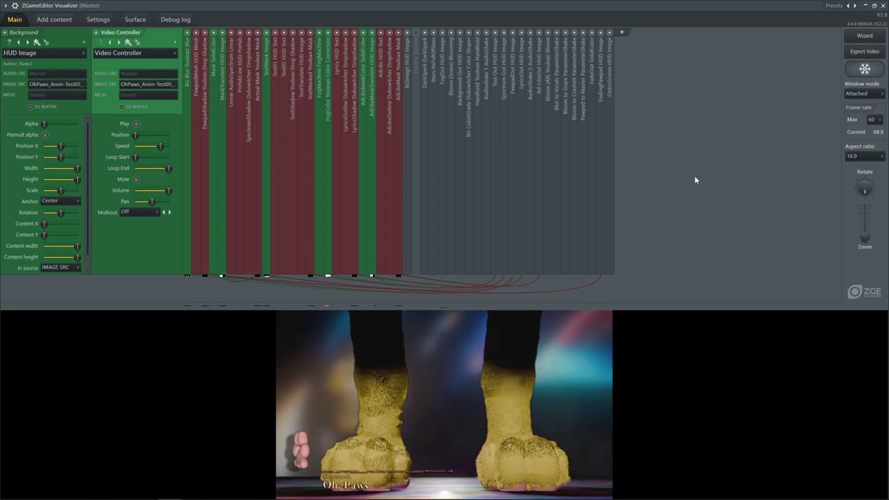
Enlarge the layer area slightly, and try raising the Youlean Bloom Amount on the Bloom (All) layer
left_click_drag(441, 307, 440, 321)
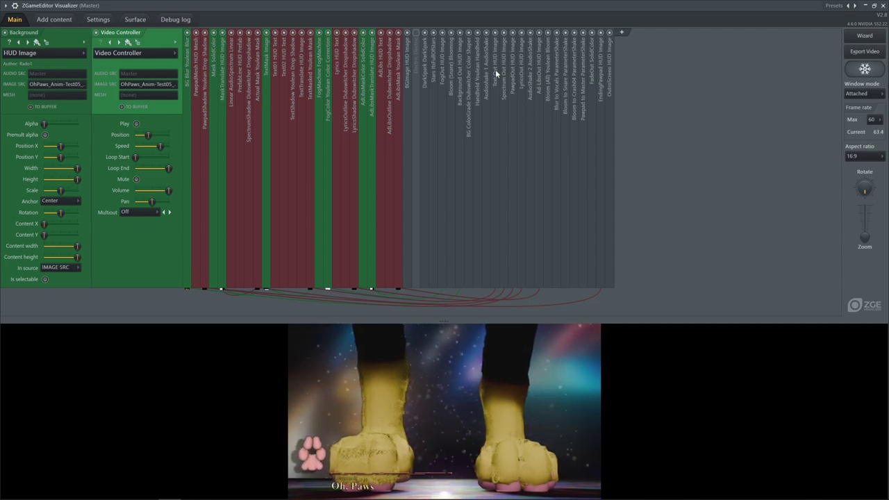
left_click(546, 62)
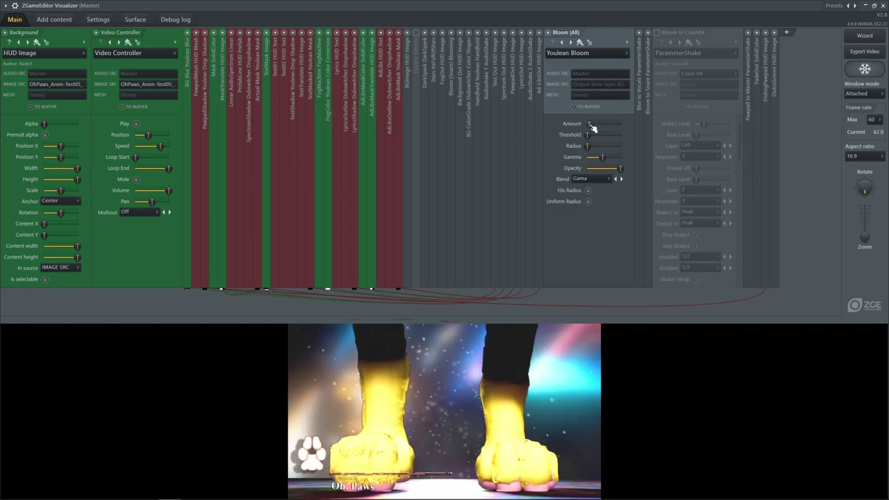
left_click_drag(592, 129, 597, 128)
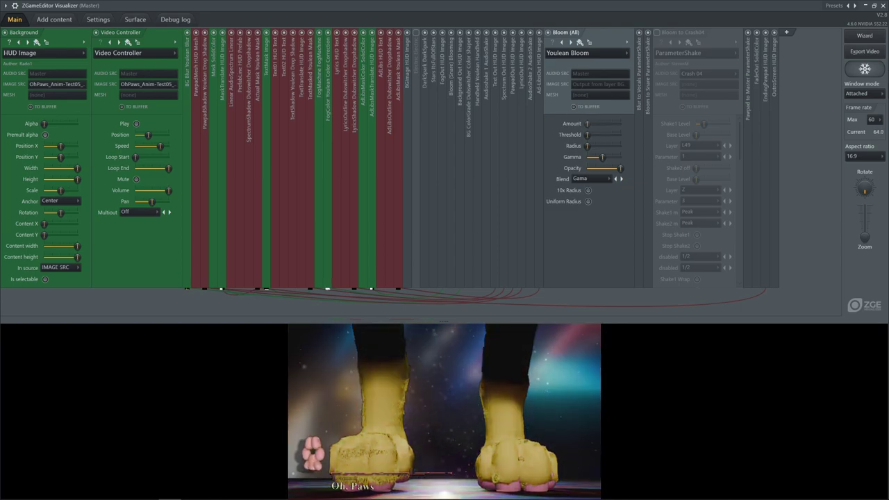
Enable the Bloom to Crash04 ParameterShake layer and collapse the Bloom (All) layer
left_click(660, 34)
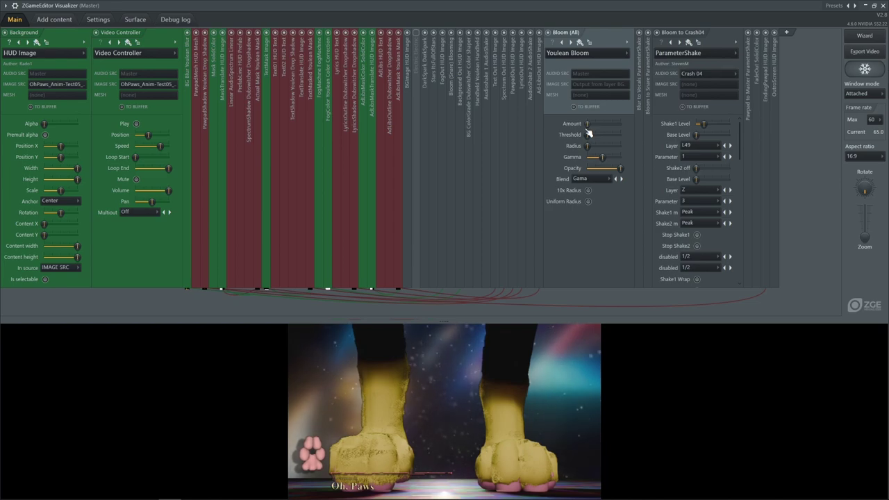
left_click(607, 36)
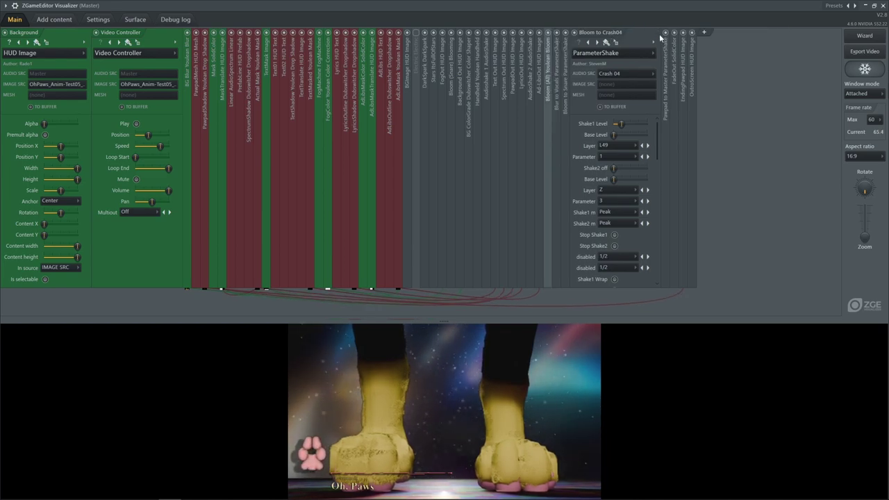
Collapse the Bloom to Crash04 layer, expand the Handheld layer and enlarge the video preview area
left_click(644, 32)
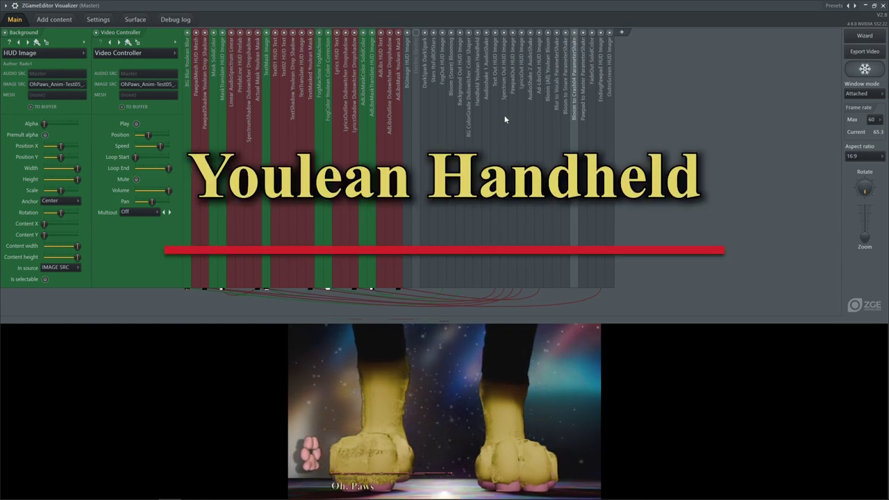
left_click(481, 89)
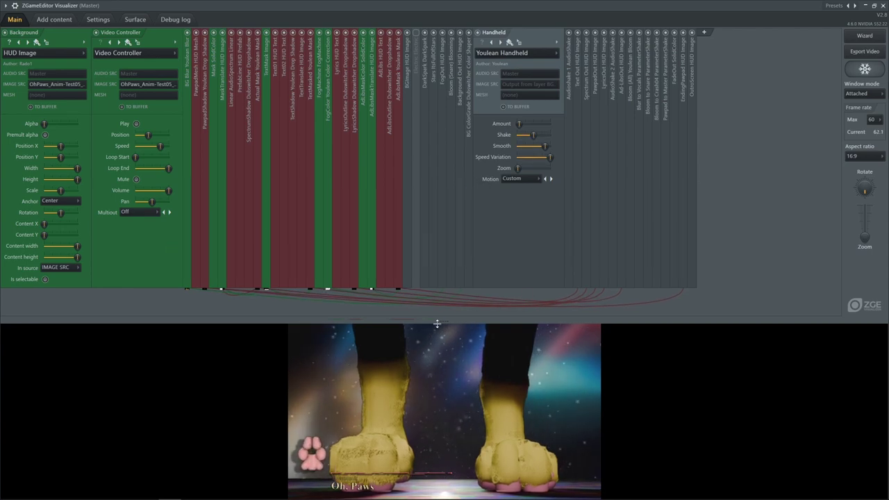
left_click_drag(443, 321, 448, 201)
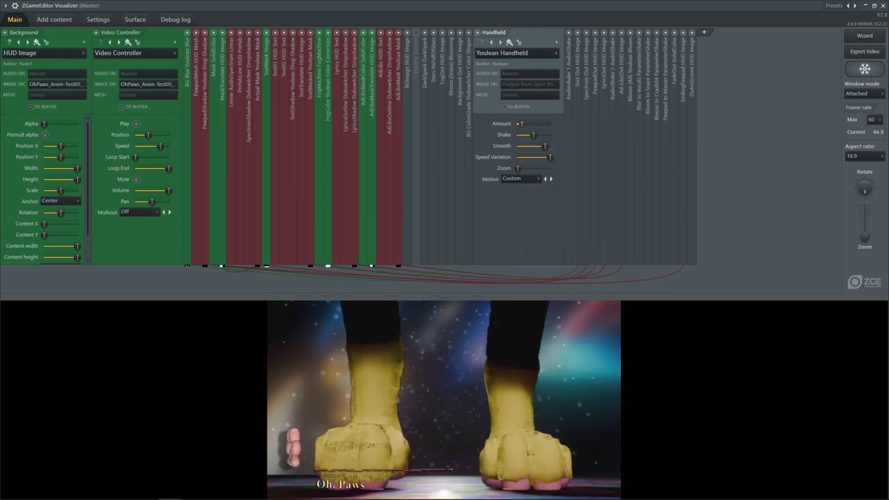
Try a slightly higher Amount on the Youlean Handheld effect, and reset the Amount
left_click_drag(521, 124, 524, 124)
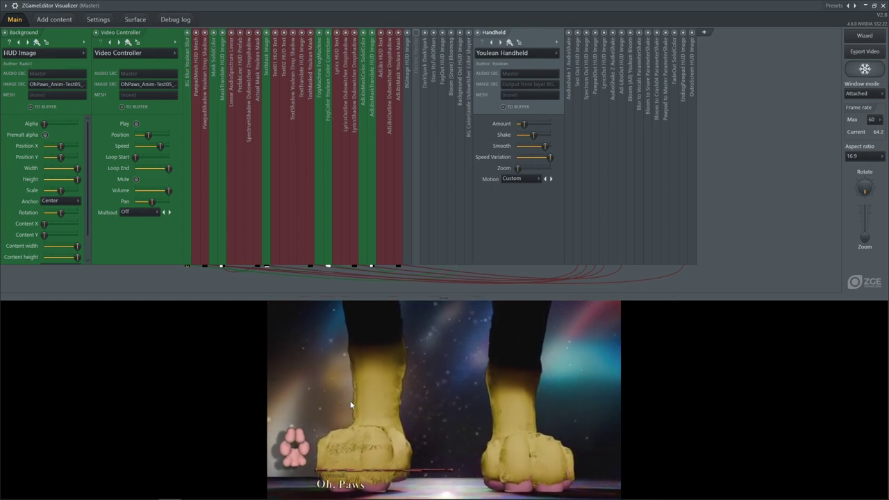
right_click(526, 125)
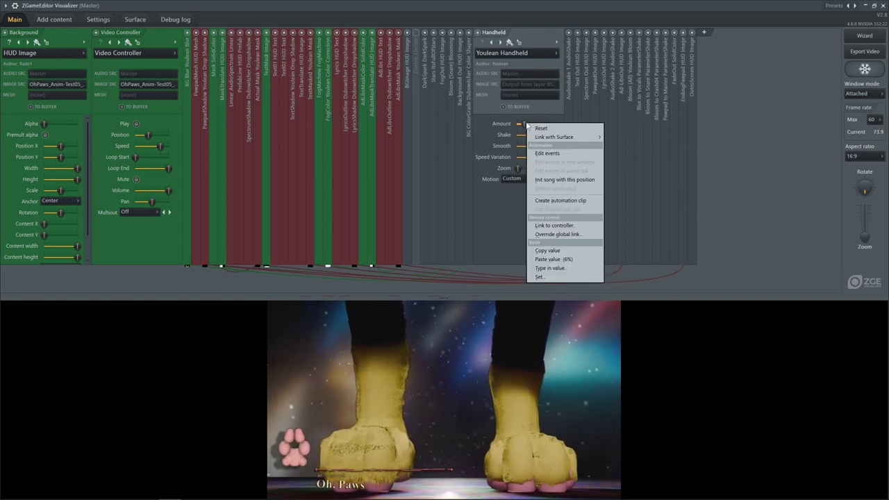
left_click(537, 128)
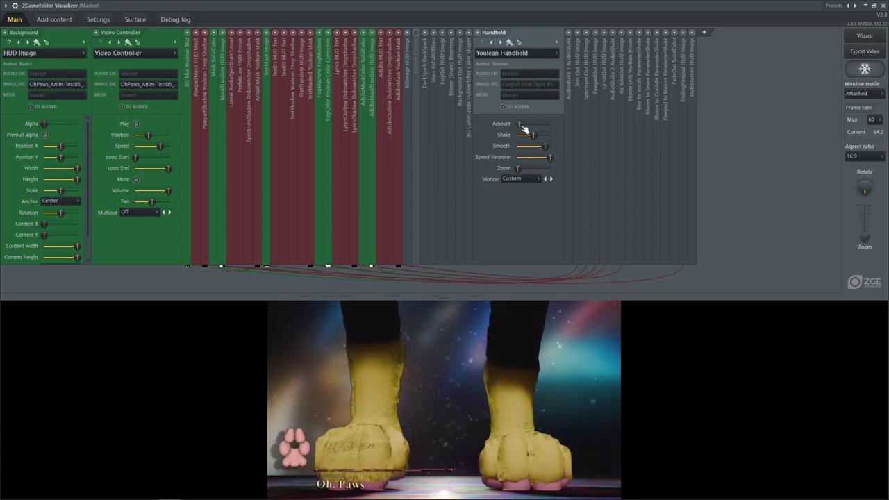
Check the value options of the Handheld layer's Amount and Zoom, including the exact Zoom value, without entering a new one
right_click(520, 125)
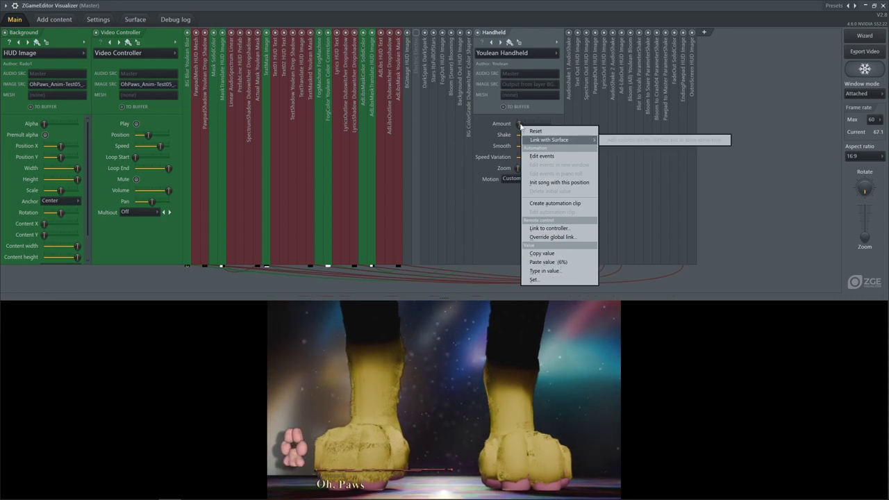
left_click(562, 255)
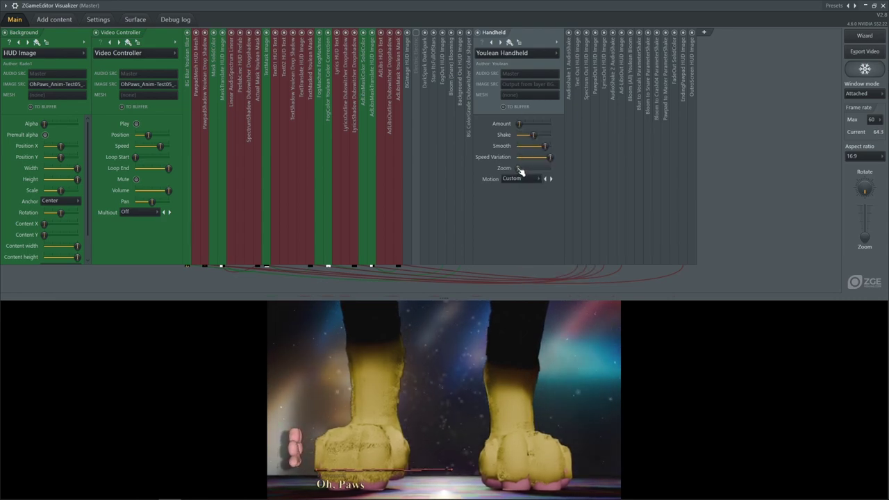
right_click(520, 170)
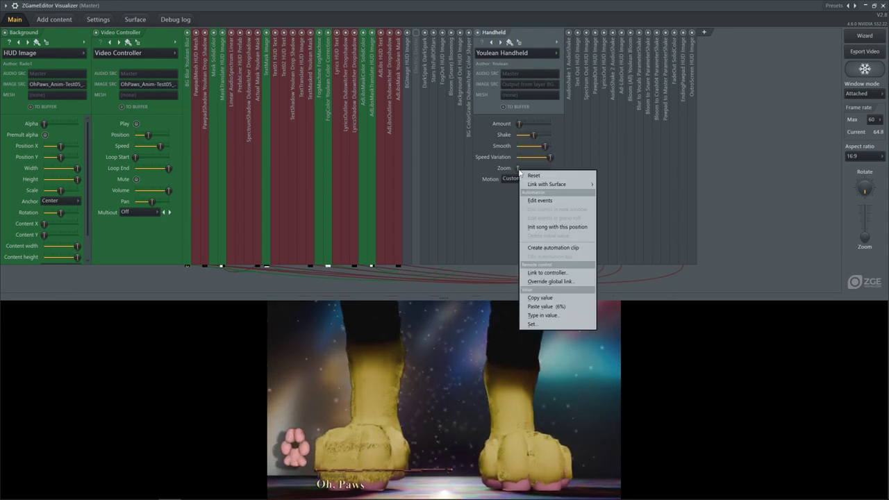
left_click(545, 315)
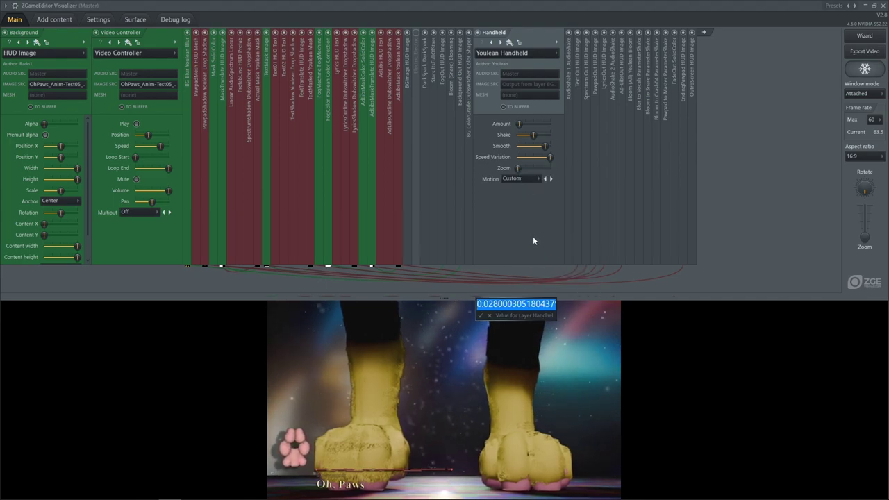
key("Return")
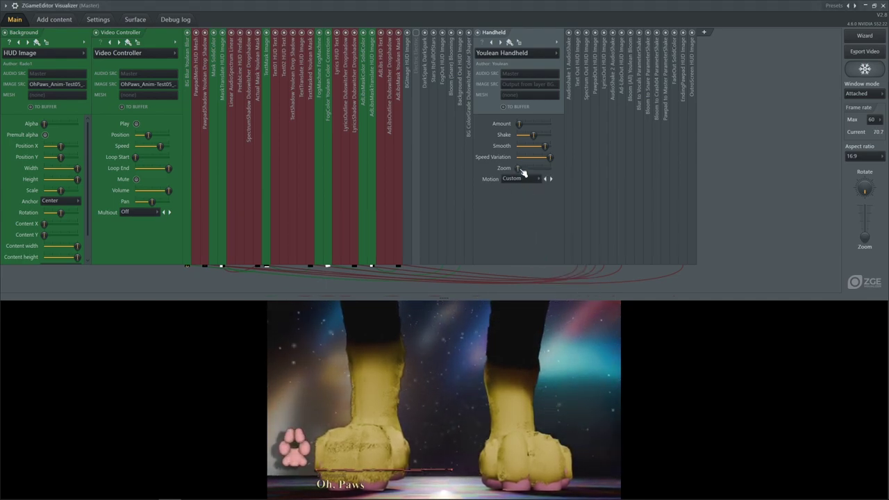
right_click(521, 171)
left_click(520, 230)
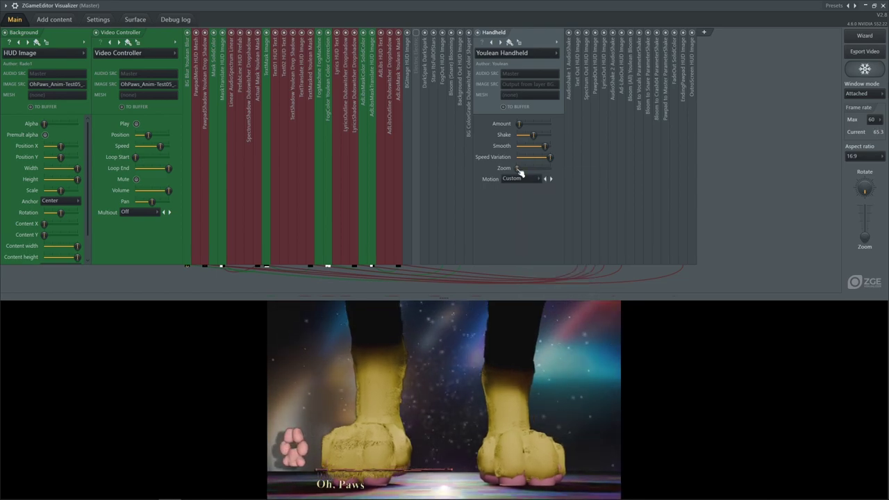
right_click(518, 169)
left_click(523, 173)
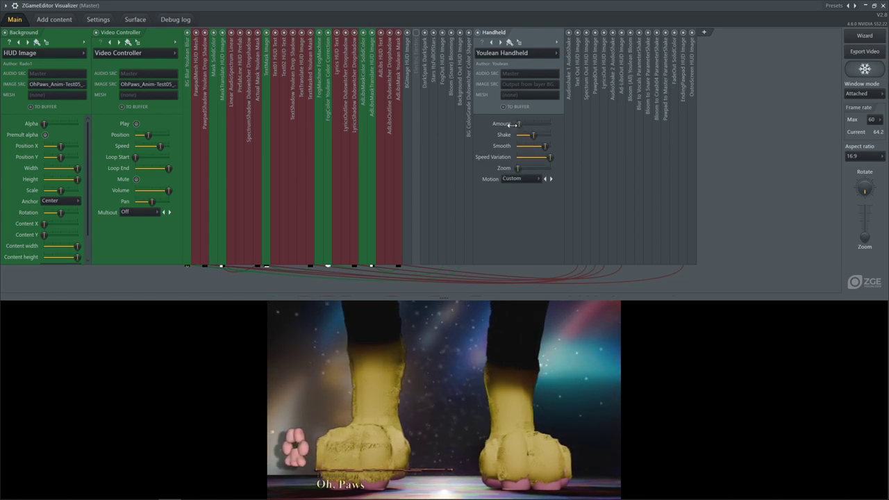
View the Handheld layer's effect list without choosing another effect, and collapse the layer
left_click(521, 54)
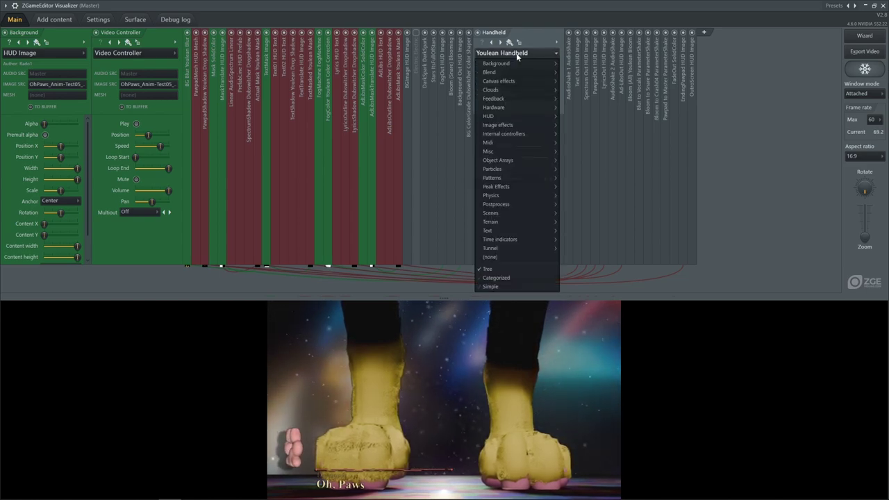
left_click(520, 55)
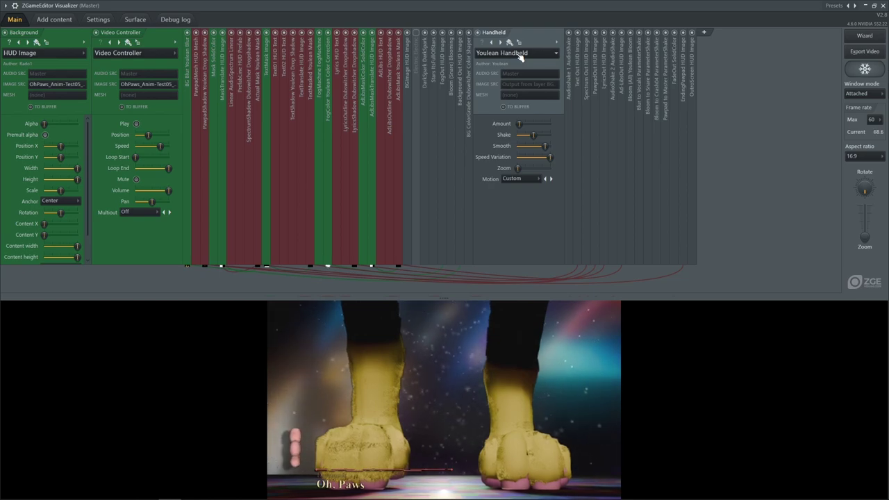
left_click(536, 33)
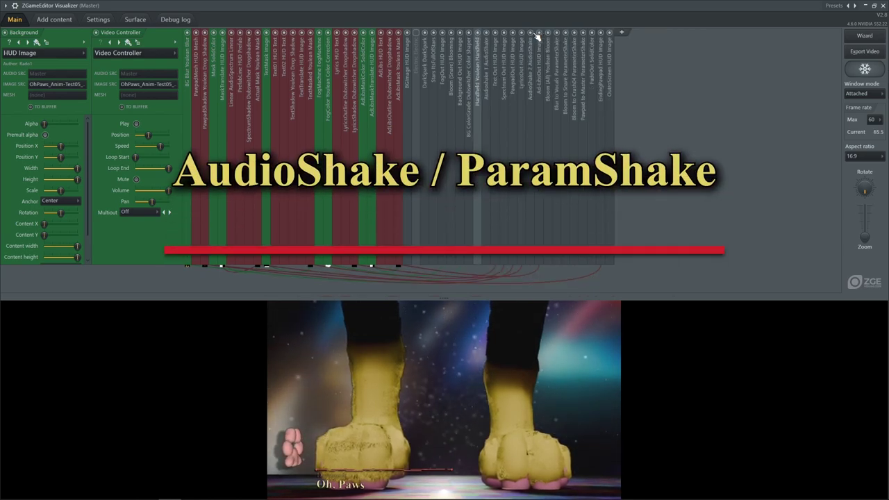
Expand the Audioshake 1 and AudioShake 2 layers to show their settings side by side
left_click(489, 80)
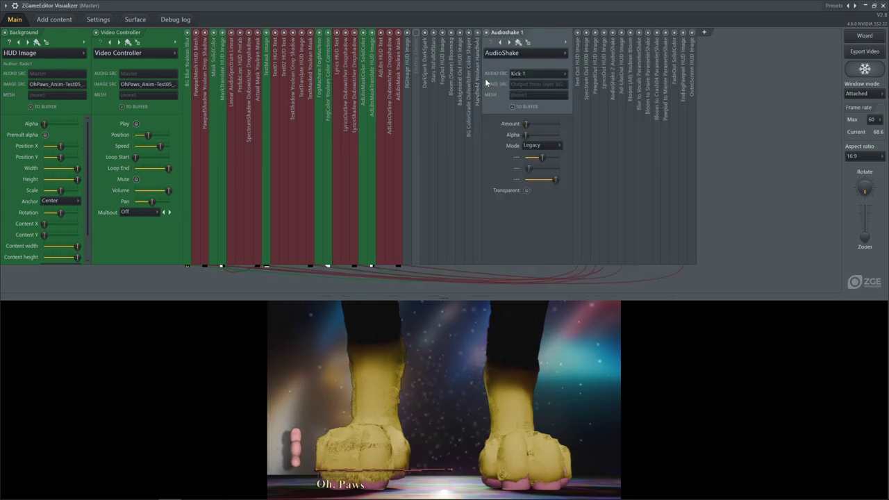
left_click(612, 75)
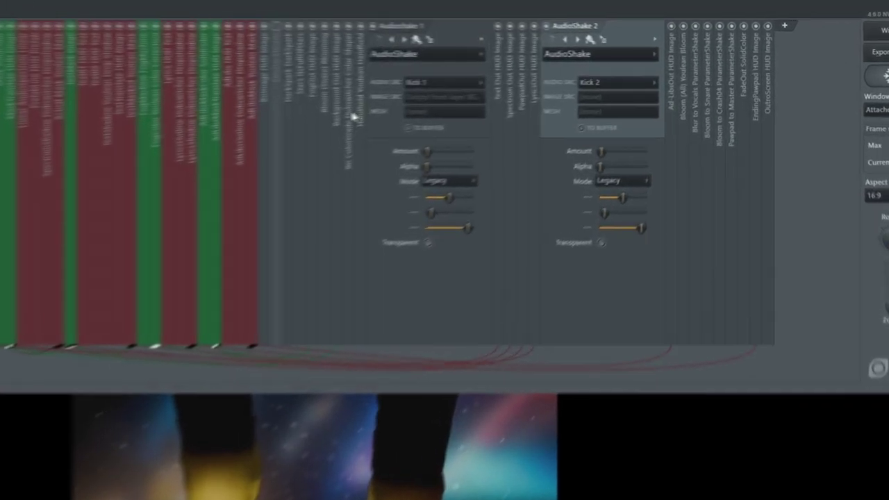
Examine the Background Out, BG ColorGrade and Handheld layers that precede Audioshake 1, and collapse all three
left_click(341, 115)
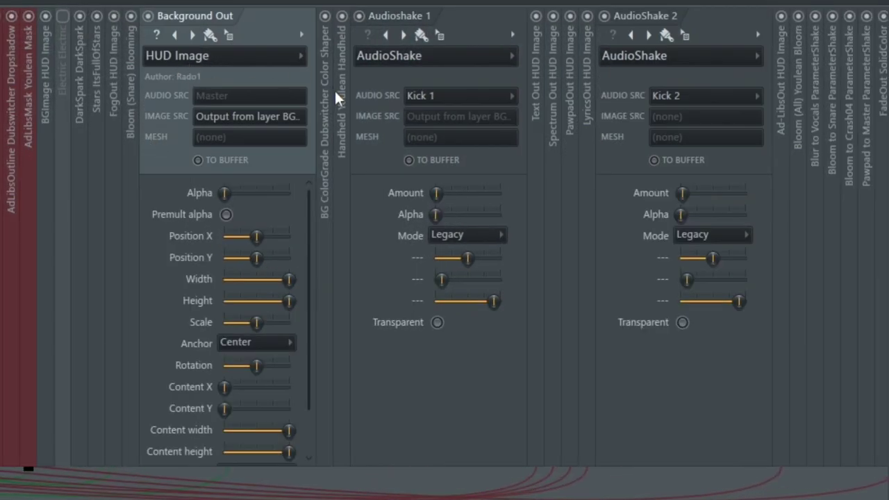
left_click(335, 89)
left_click(503, 65)
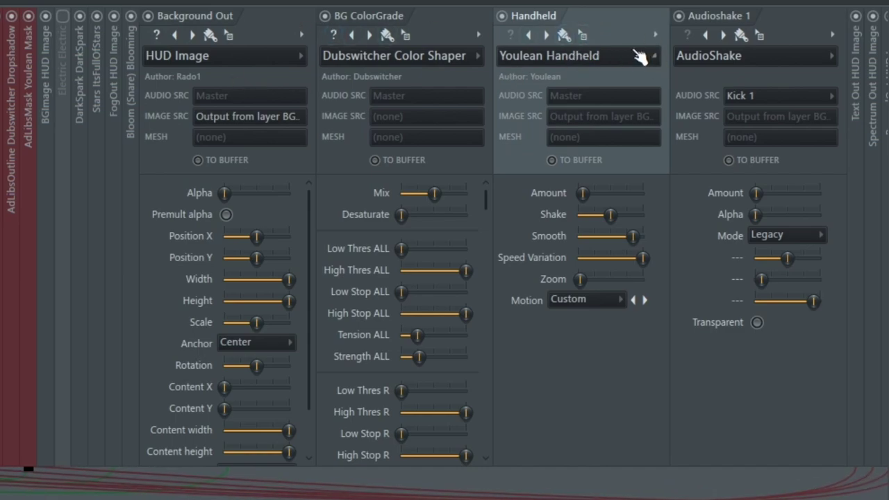
left_click(260, 21)
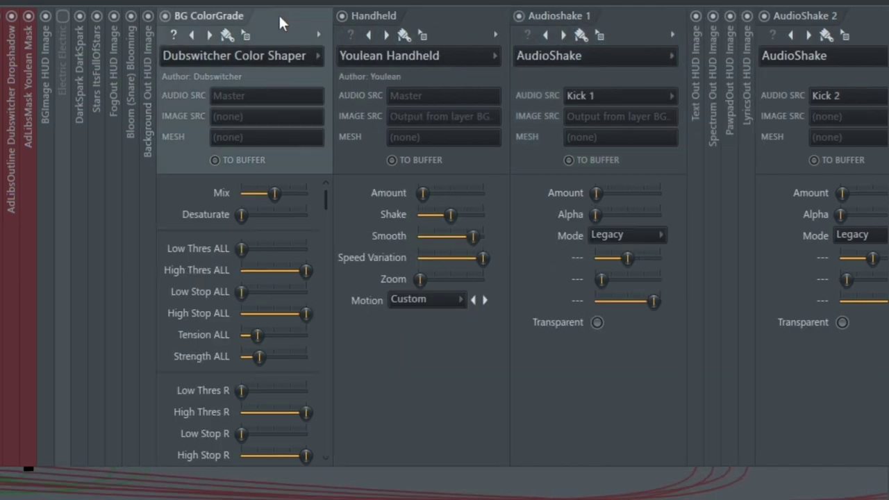
left_click(280, 21)
left_click(280, 21)
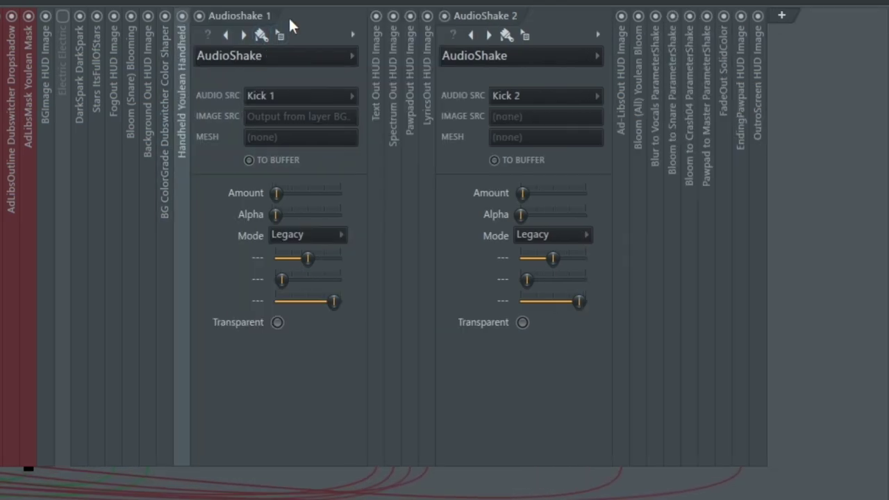
scroll(132, 116, "left", 5)
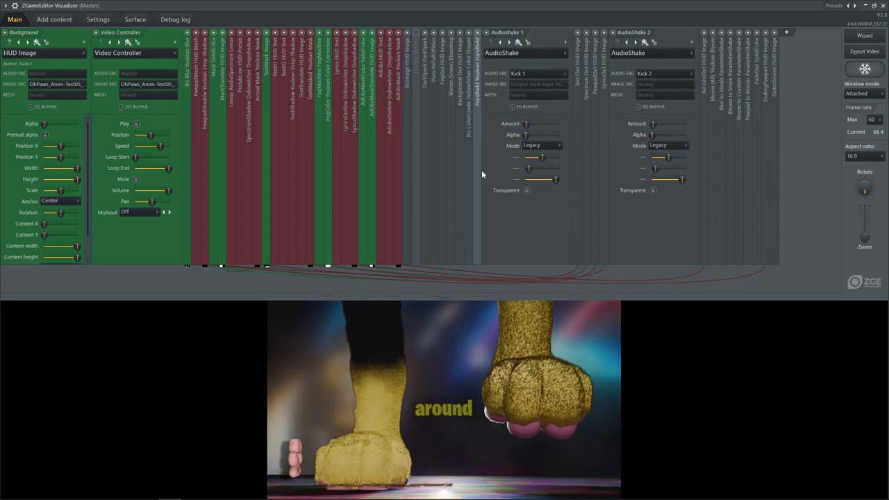
Check the value and automation options of the Amount on the Audioshake 1 and AudioShake 2 layers
right_click(528, 125)
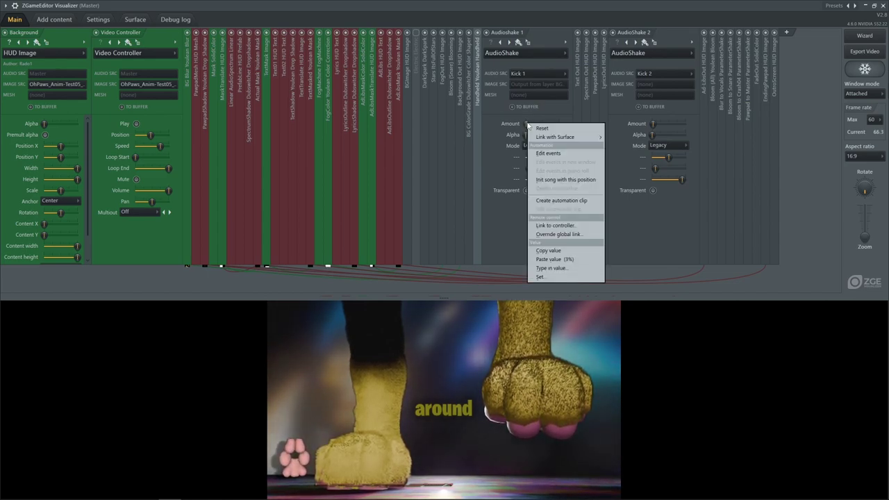
left_click(658, 244)
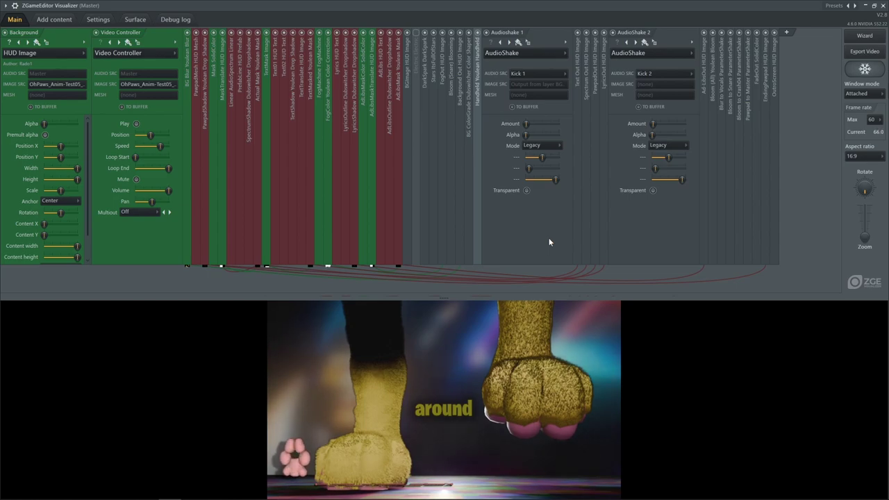
right_click(656, 126)
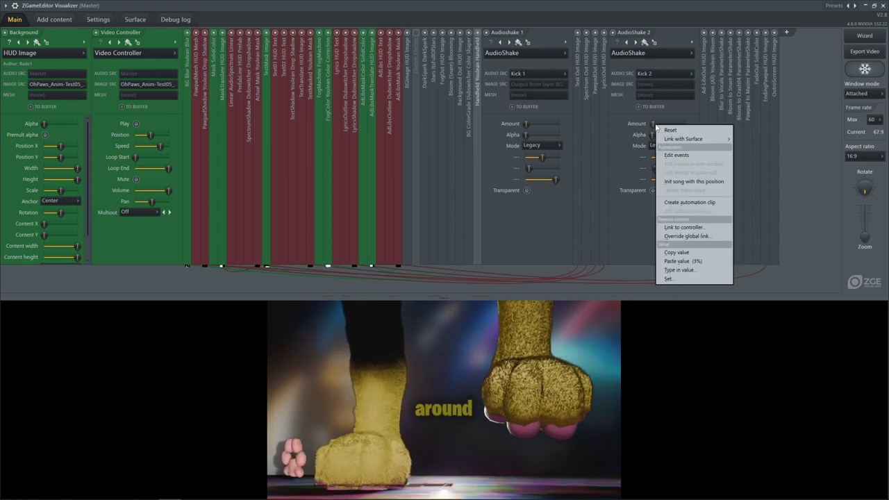
Peek at the LyricsOut layer and collapse it, and play the song from Chorus 1 in the FL Studio playlist
left_click(601, 62)
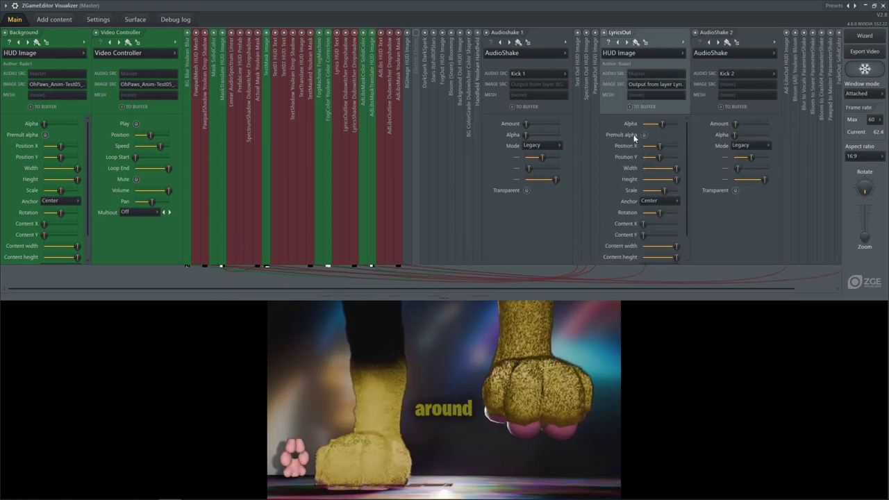
left_click(666, 33)
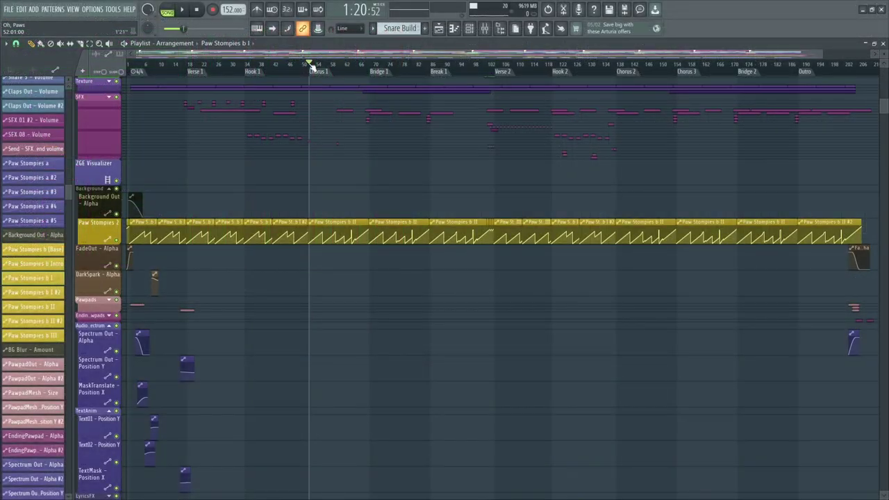
key("space")
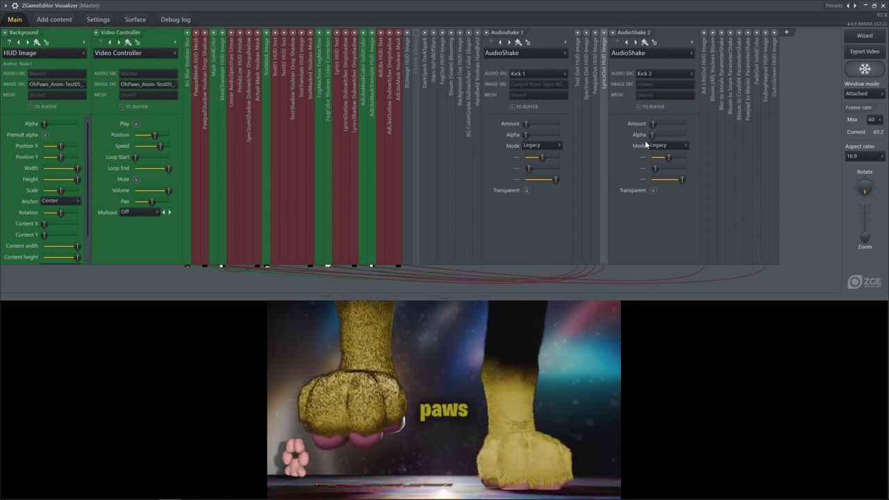
Try Youlean Audio Shake and view its Type options on the Audioshake 1 layer, and switch the effect back to AudioShake
left_click(546, 52)
mouse_move(519, 202)
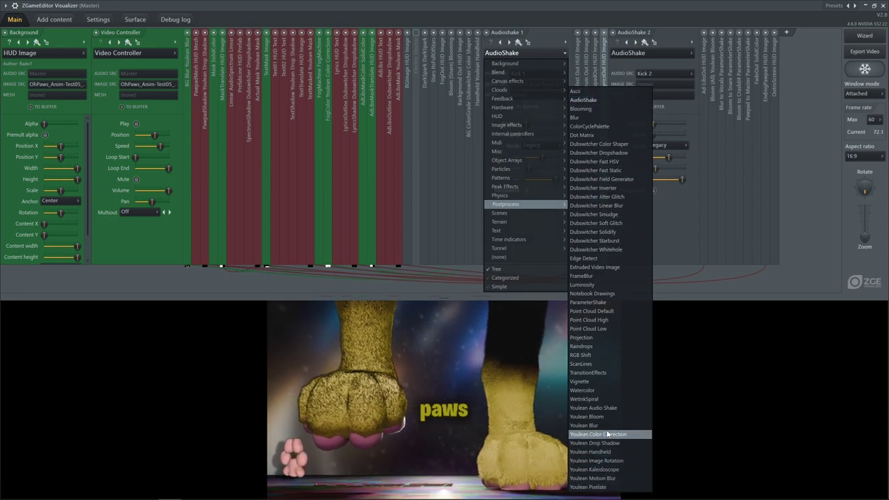
left_click(601, 408)
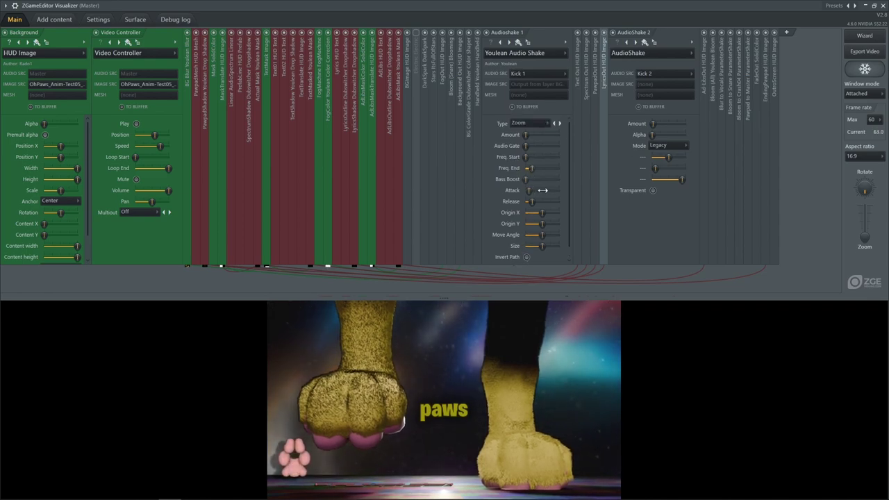
left_click(529, 123)
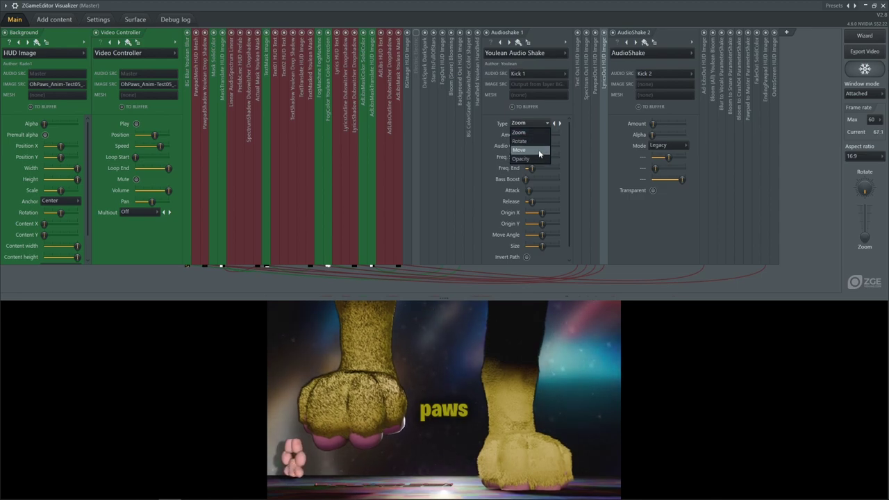
left_click(495, 142)
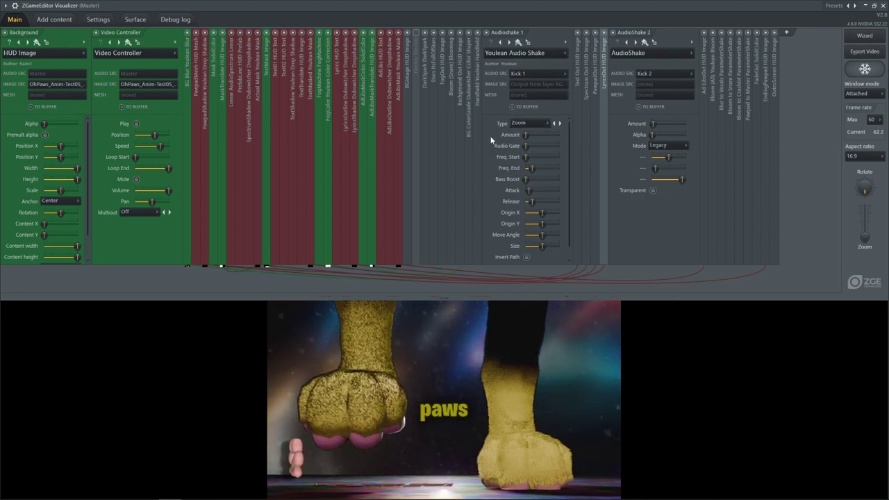
left_click(542, 53)
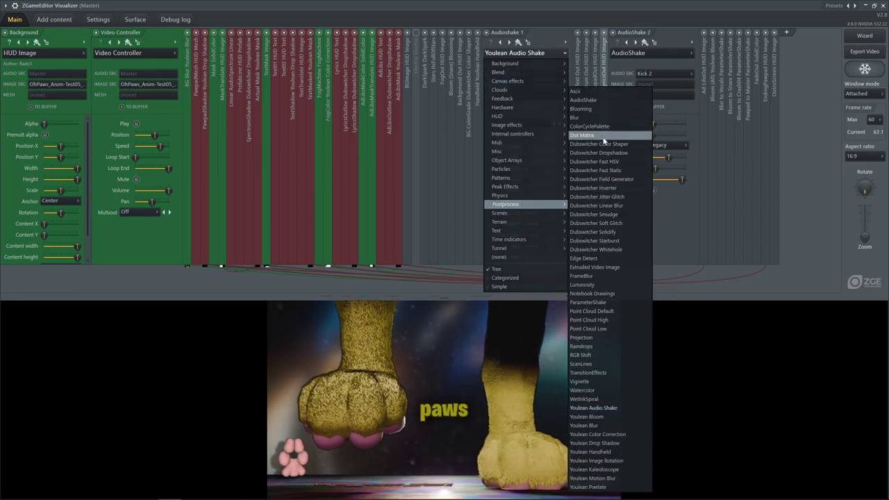
left_click(610, 104)
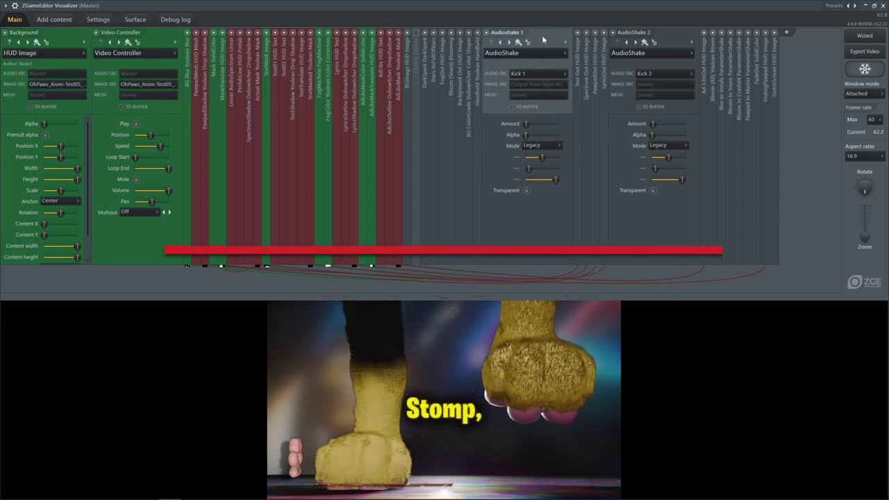
Collapse both AudioShake layers and expand the Pawpad to Master, PawpadOut, PawpadMesh and PawpadShadow layers
left_click(519, 63)
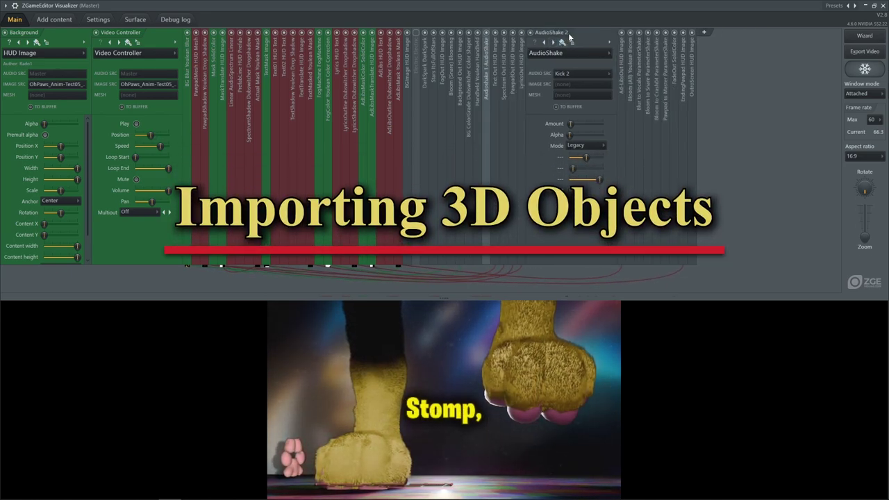
left_click(592, 61)
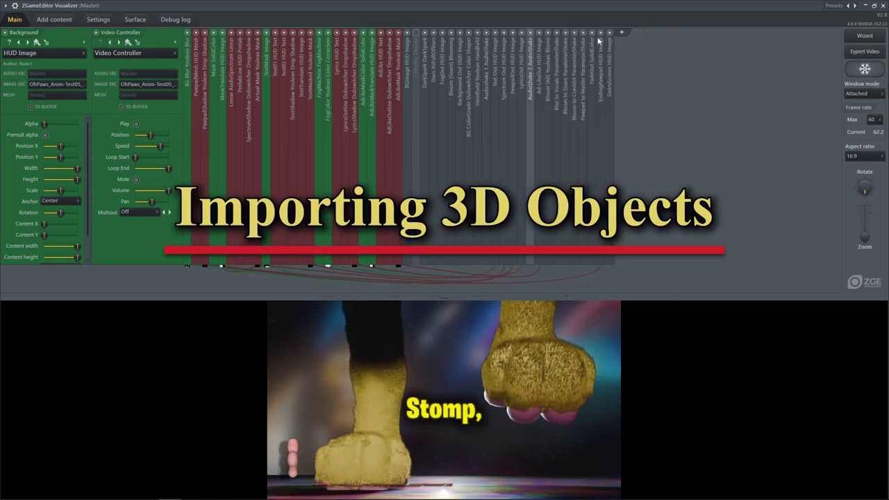
left_click(584, 80)
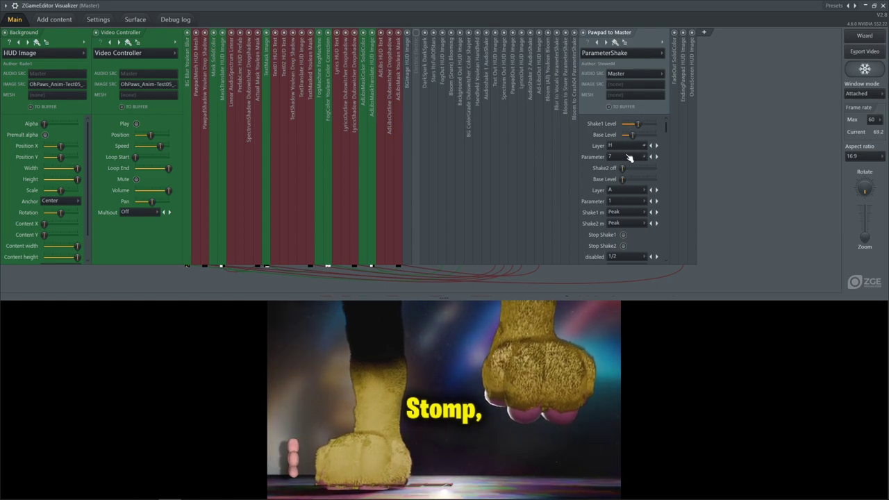
scroll(345, 46, "right", 3)
left_click(345, 45)
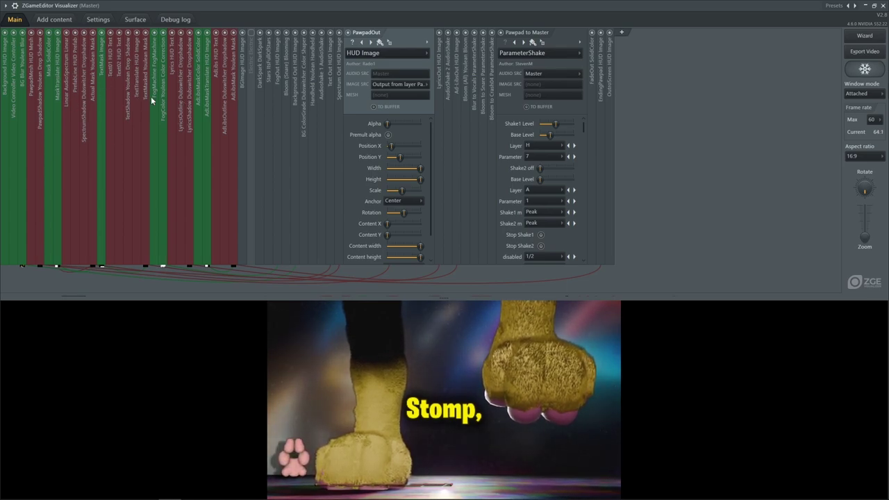
left_click(32, 98)
left_click(39, 98)
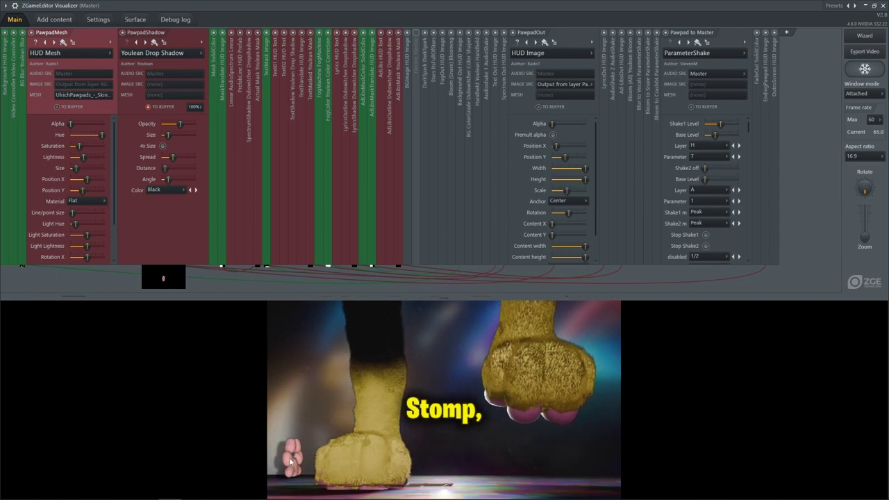
View the project's imported meshes and check which 3D file formats the mesh import dialog accepts, without importing anything
left_click(73, 22)
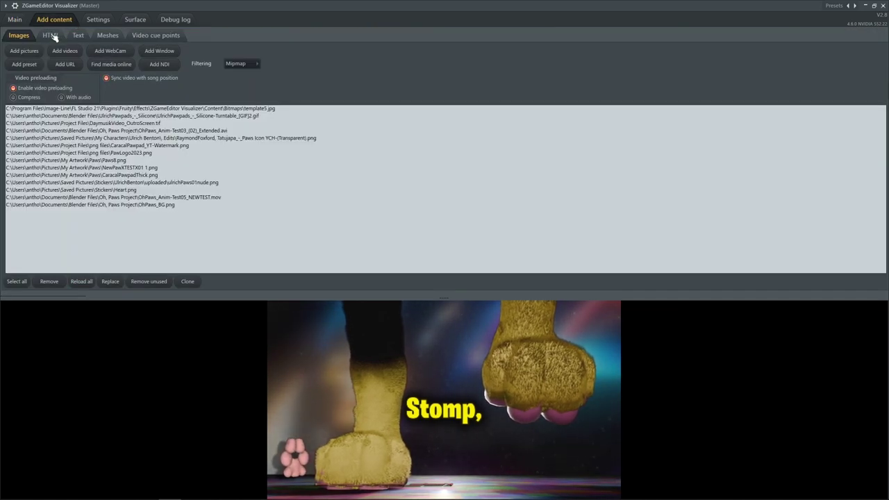
left_click(109, 37)
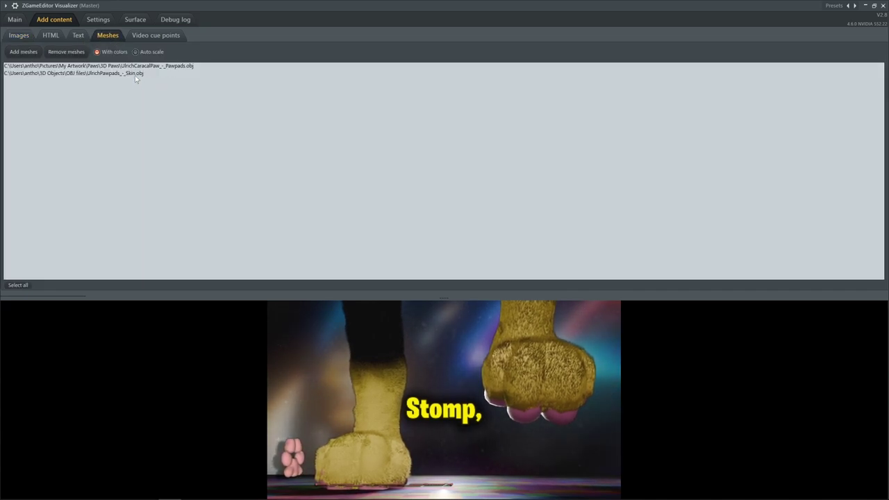
left_click(33, 52)
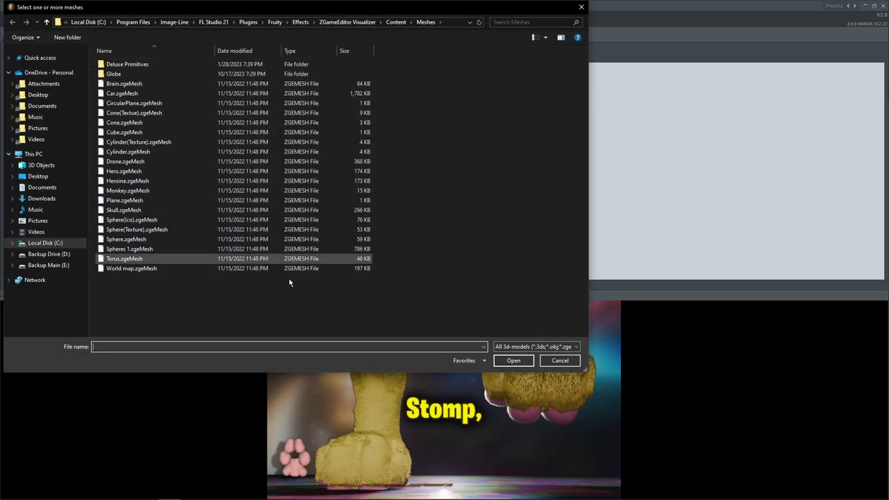
left_click(539, 345)
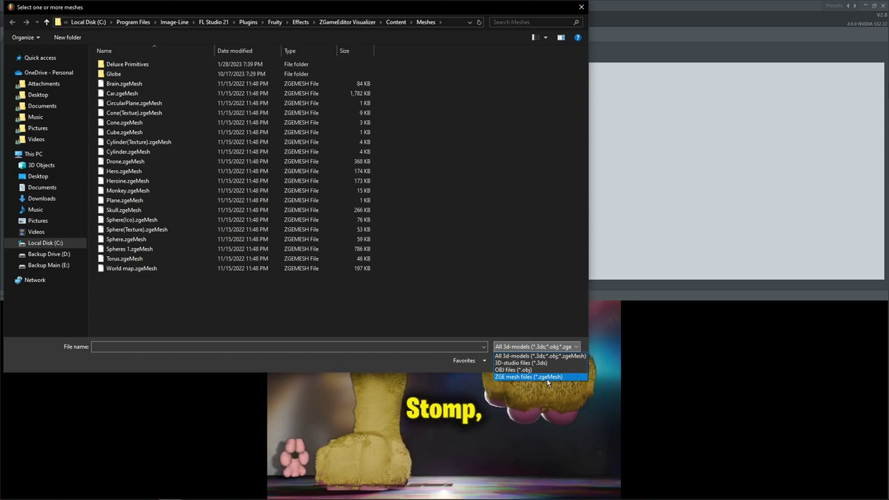
left_click(594, 284)
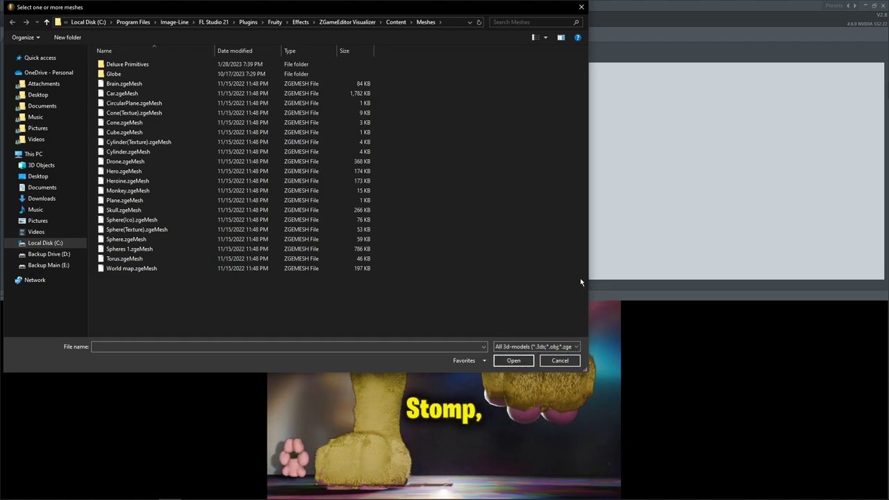
left_click(562, 360)
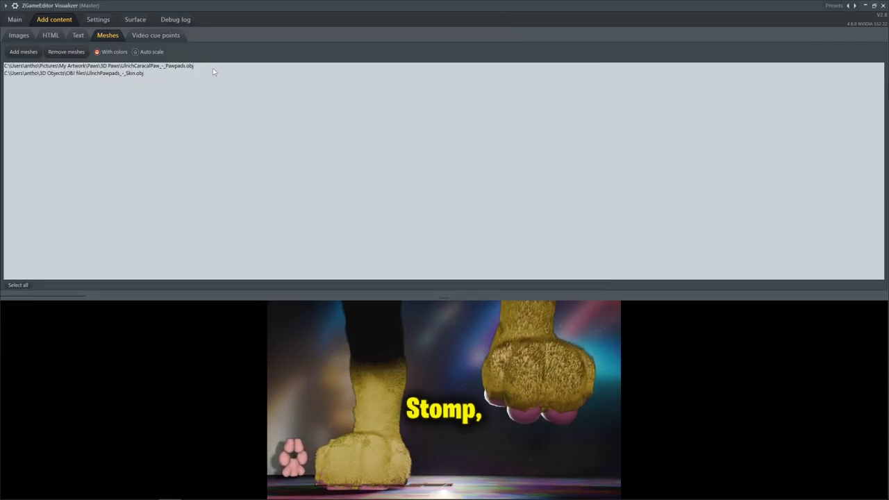
Try the HUD 3D effect on the PawpadMesh layer and look through its parameters
left_click(19, 20)
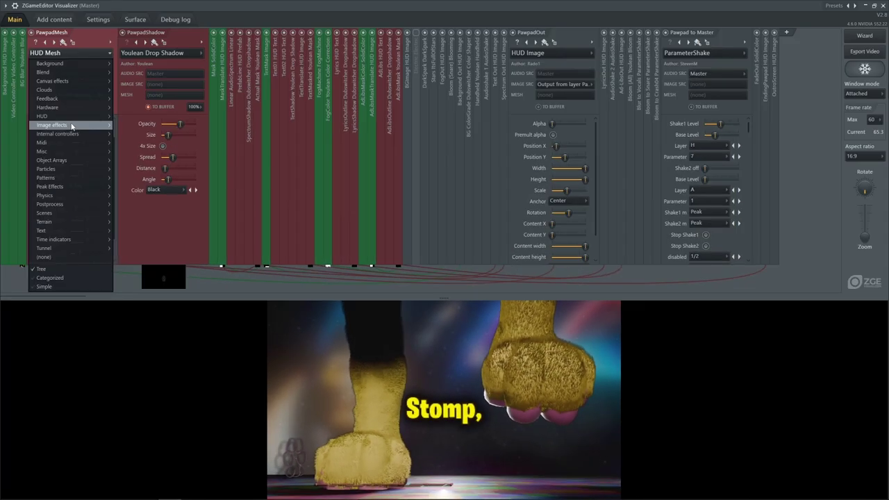
mouse_move(71, 119)
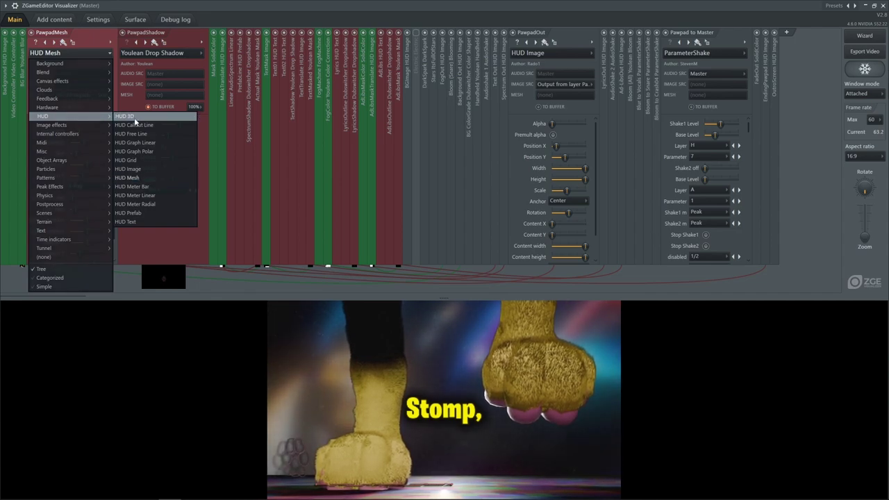
left_click(134, 117)
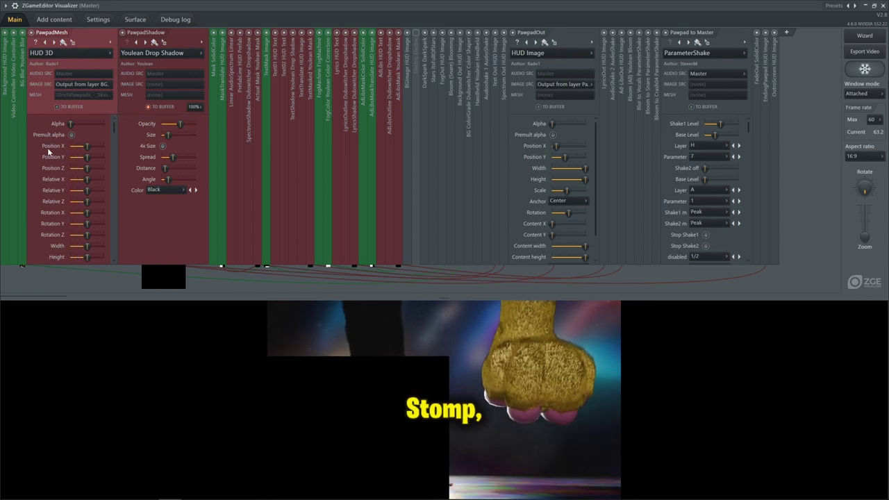
scroll(46, 157, "down", 6)
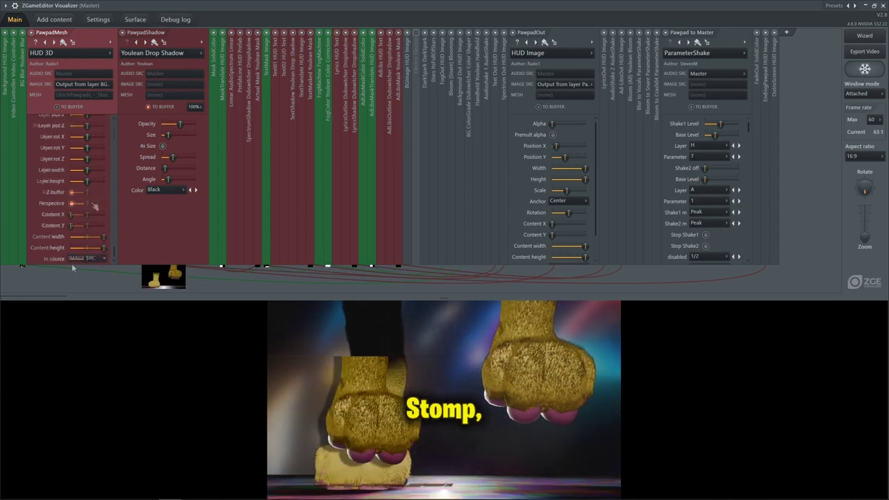
scroll(72, 257, "up", 6)
Switch the PawpadMesh layer back to the HUD Mesh effect and set its Material to Flat
left_click(82, 54)
mouse_move(82, 116)
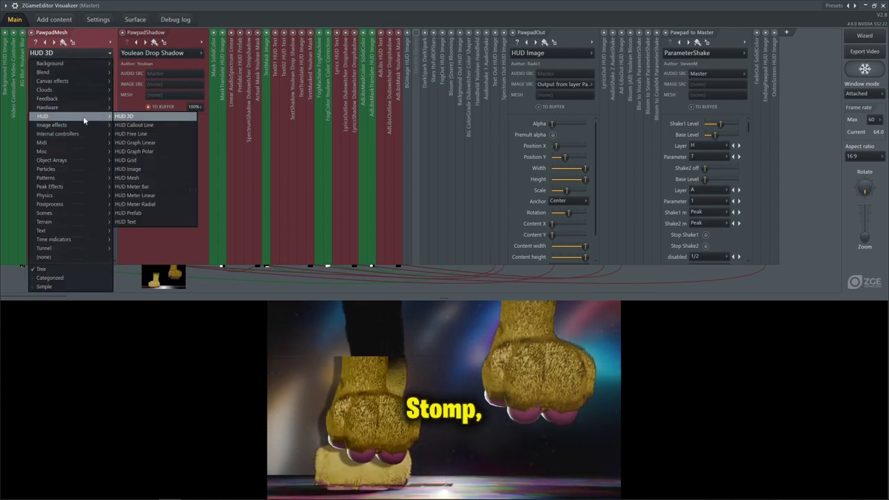
left_click(148, 178)
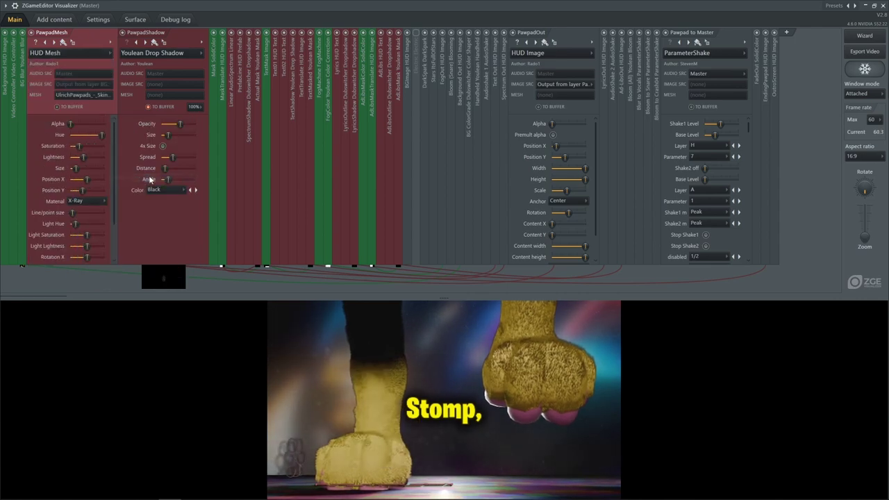
left_click(83, 201)
left_click(83, 216)
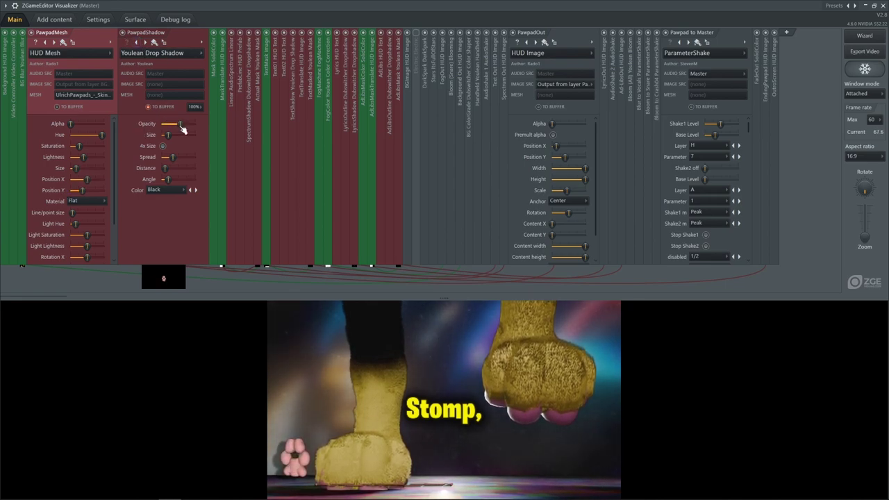
Try the PawpadShadow opacity at its maximum, restore it, and collapse the PawpadMesh and PawpadShadow layers
left_click_drag(181, 125, 195, 124)
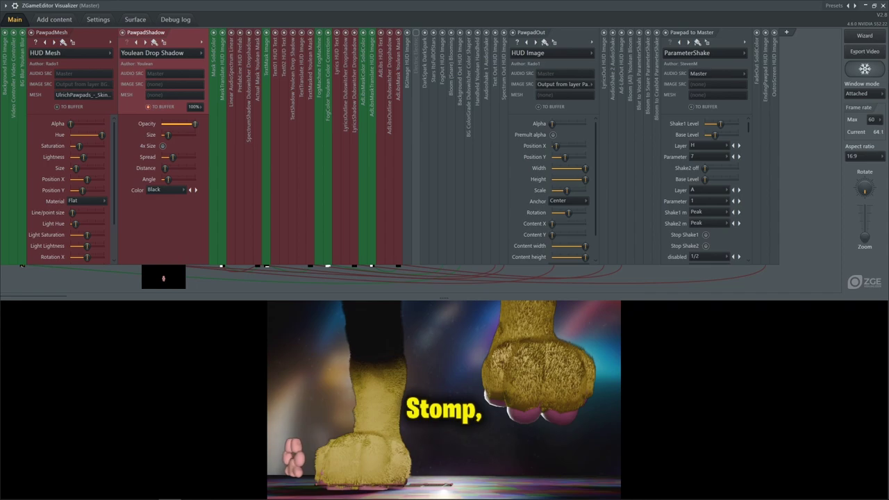
mouse_move(194, 124)
left_mouse_down()
mouse_move(166, 123)
mouse_move(187, 125)
left_mouse_up()
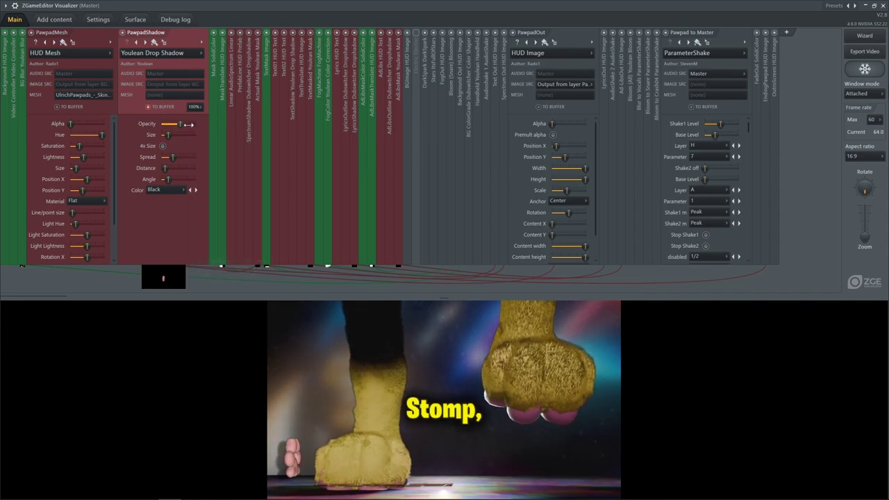
left_click(92, 31)
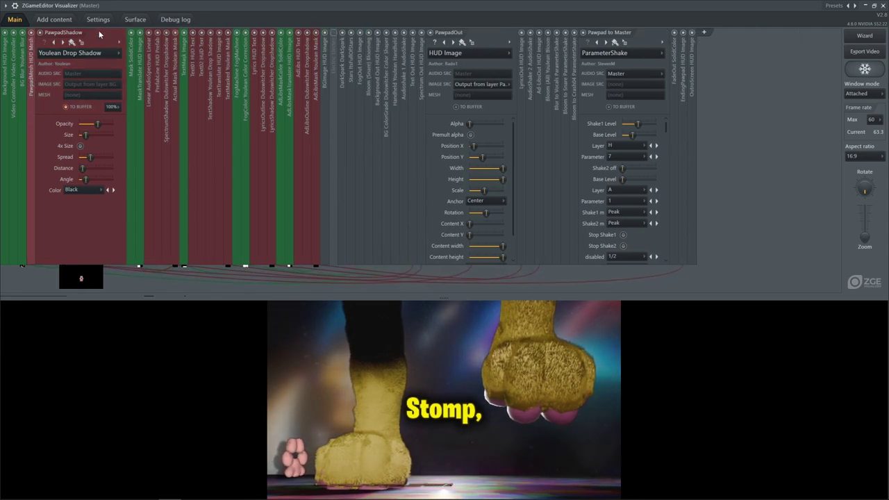
left_click(99, 33)
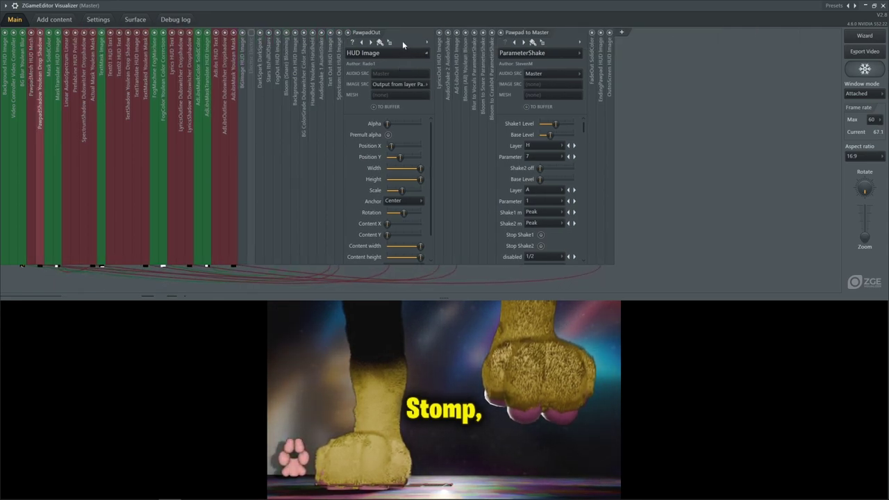
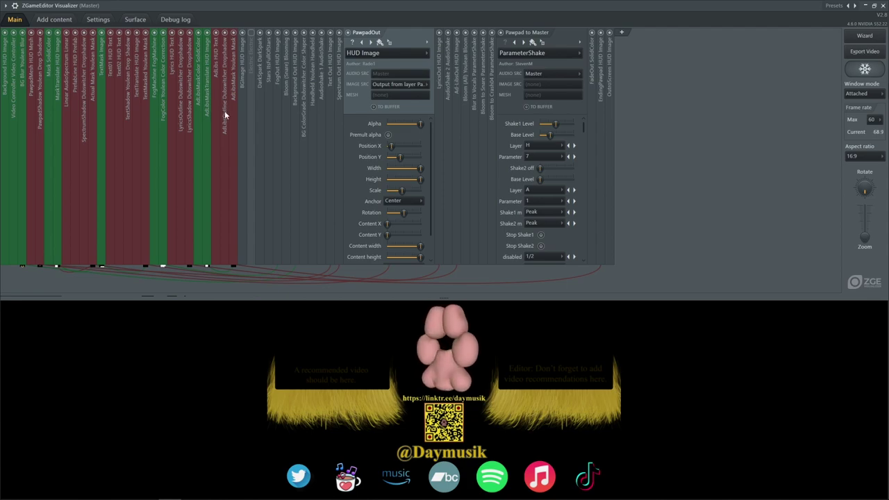
Expand the PawpadMesh layer, and inspect the EndingPawpad - Alpha automation clip near bar 205 in the FL Studio playlist
left_click(32, 73)
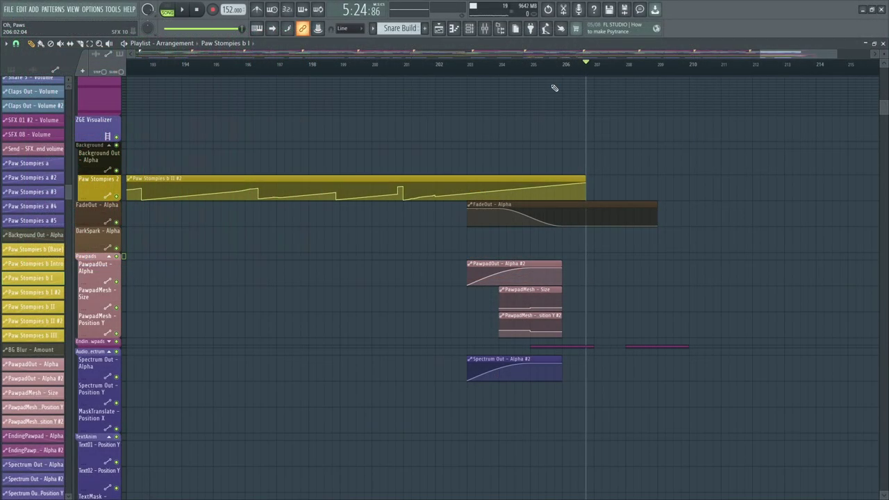
left_click_drag(508, 63, 563, 87)
scroll(532, 65, "up", 2)
double_click(566, 357)
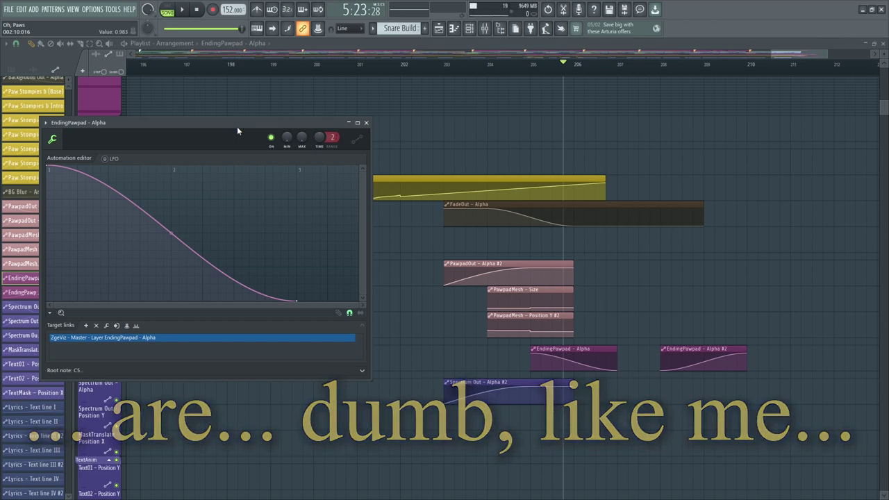
key("Escape")
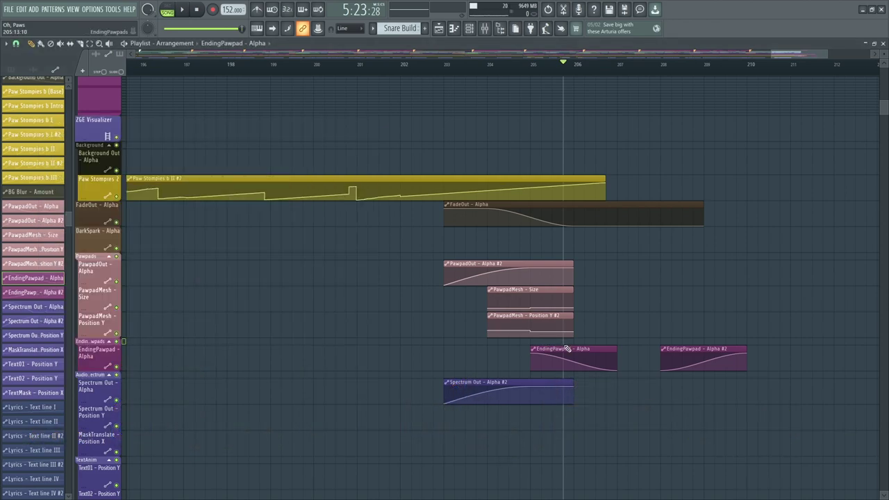
double_click(565, 349)
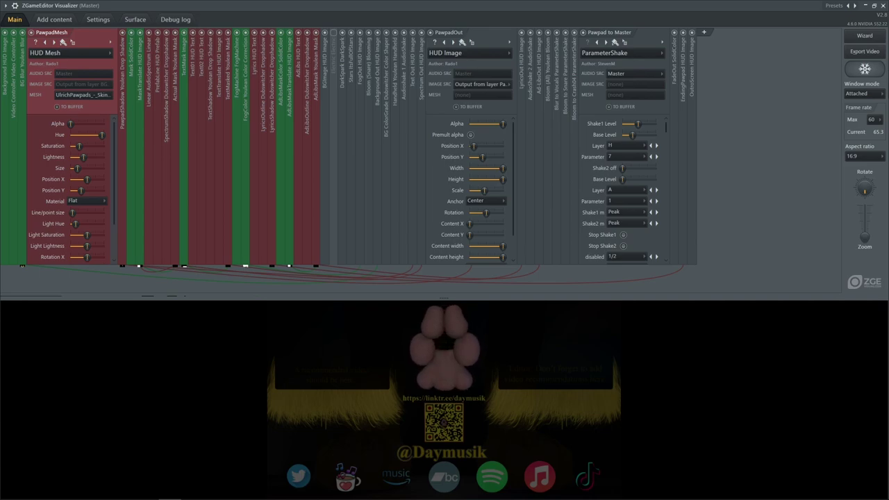
Expand the EndingPawpad layer and compare its image source with PawpadOut's, checking the PawpadShadow layer that feeds both
left_click(683, 94)
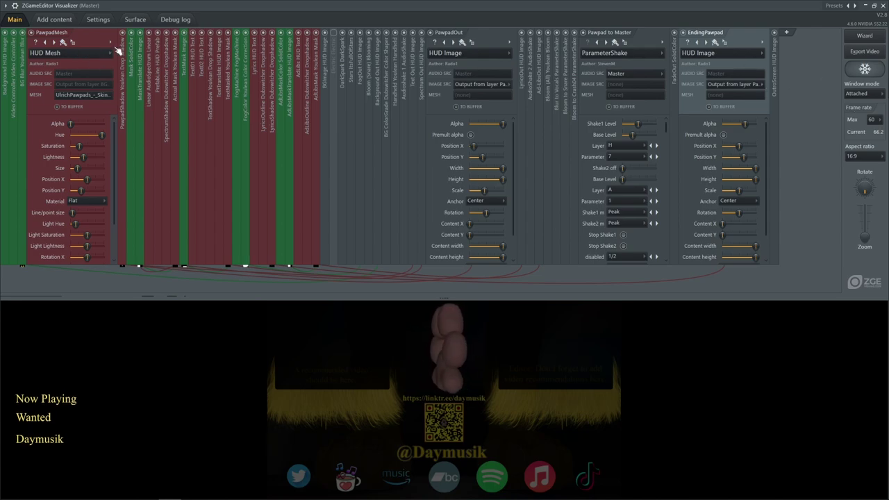
left_click(119, 51)
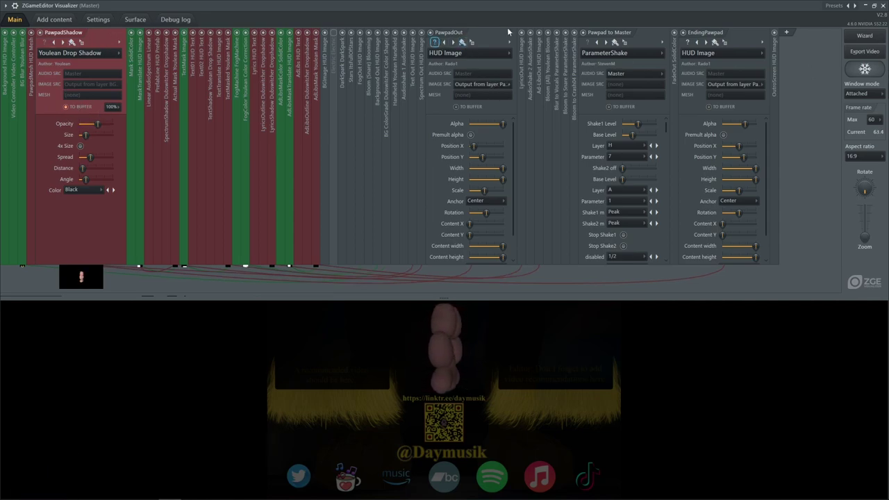
left_click(487, 85)
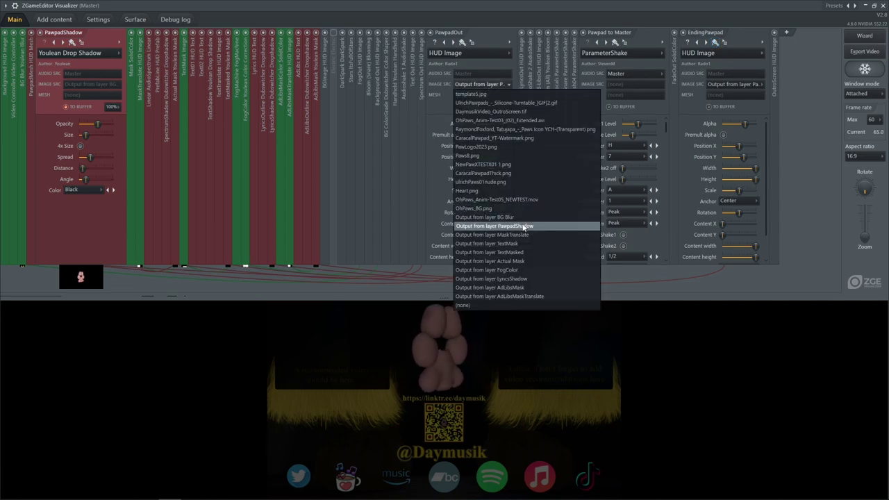
left_click(754, 84)
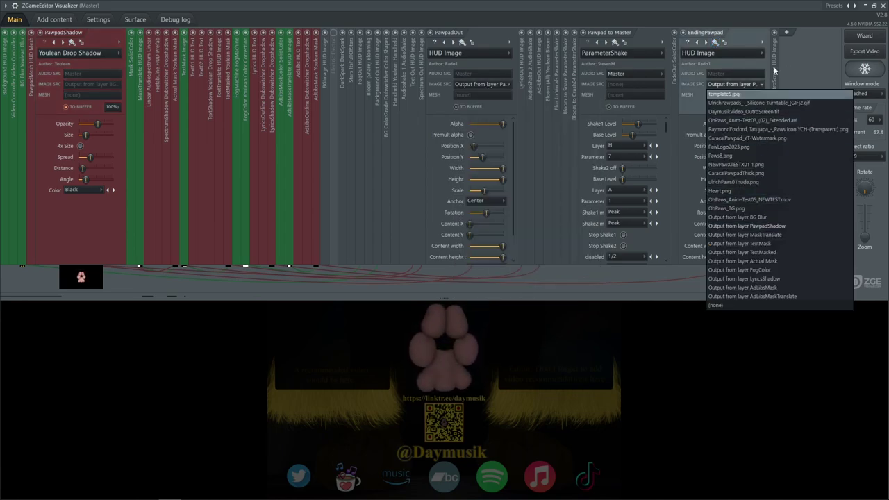
left_click(799, 47)
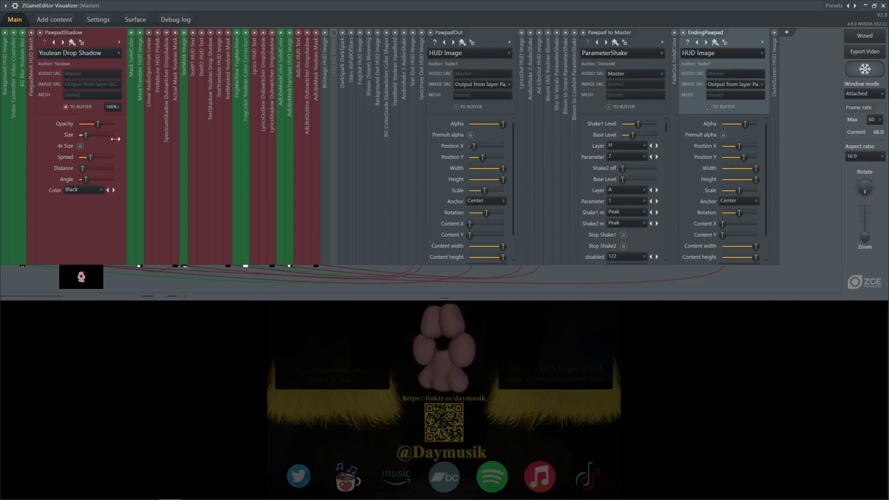
left_click(109, 39)
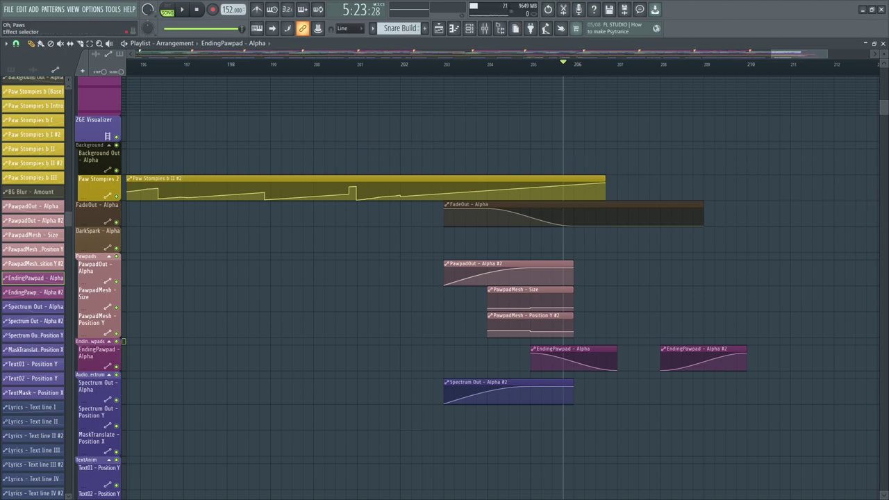
Move the playback position in the FL Studio playlist back to about bar 201, ahead of the ending pawpad automation
left_click(389, 64)
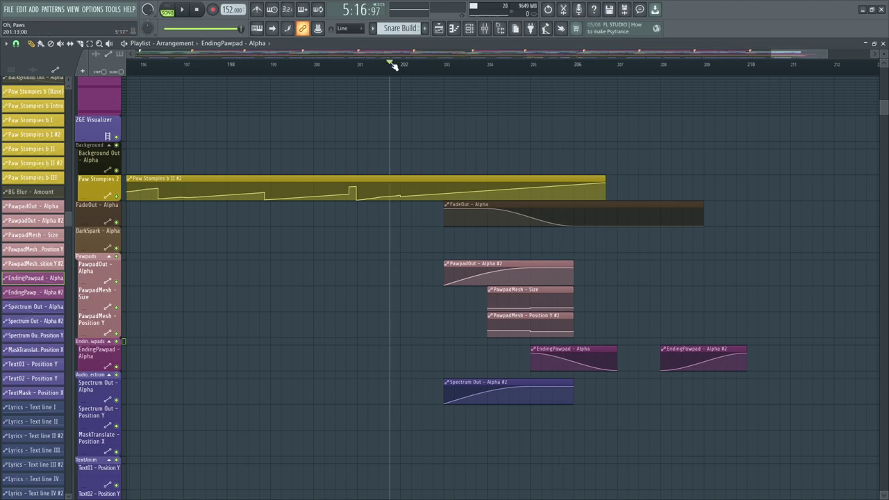
left_click(380, 64)
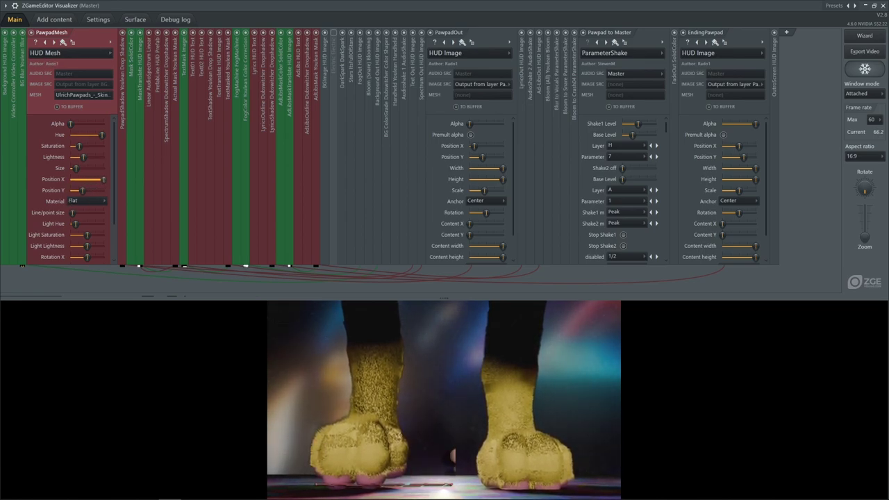
Try extreme Position X and Position Y values on the PawpadMesh layer with PawpadShadow expanded, and bring both back near the middle
left_click_drag(97, 179, 100, 180)
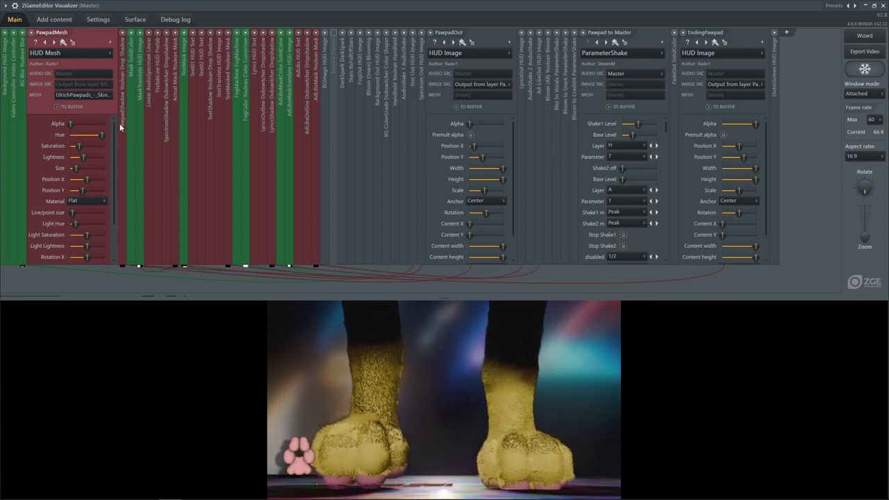
left_click(123, 59)
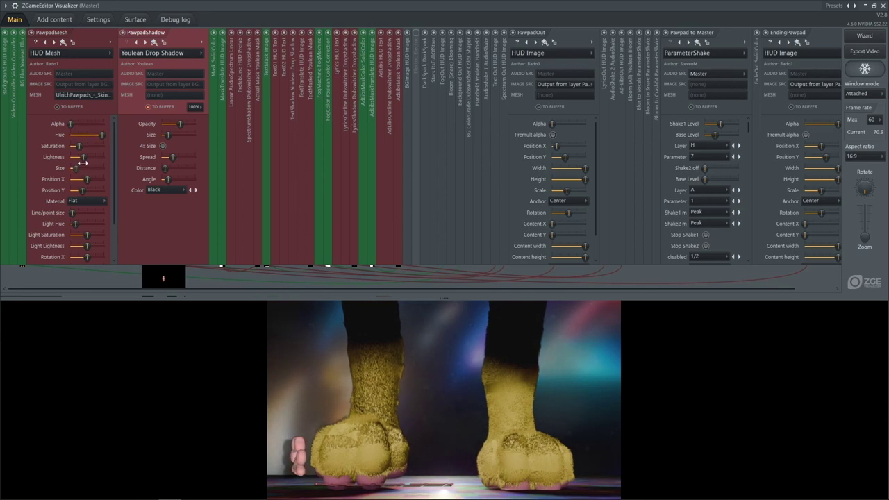
left_click_drag(87, 179, 103, 179)
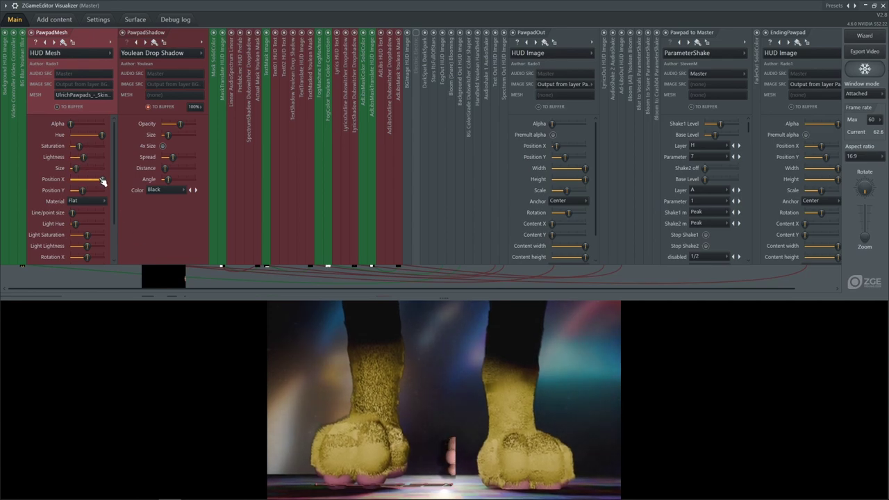
left_click_drag(104, 182, 98, 180)
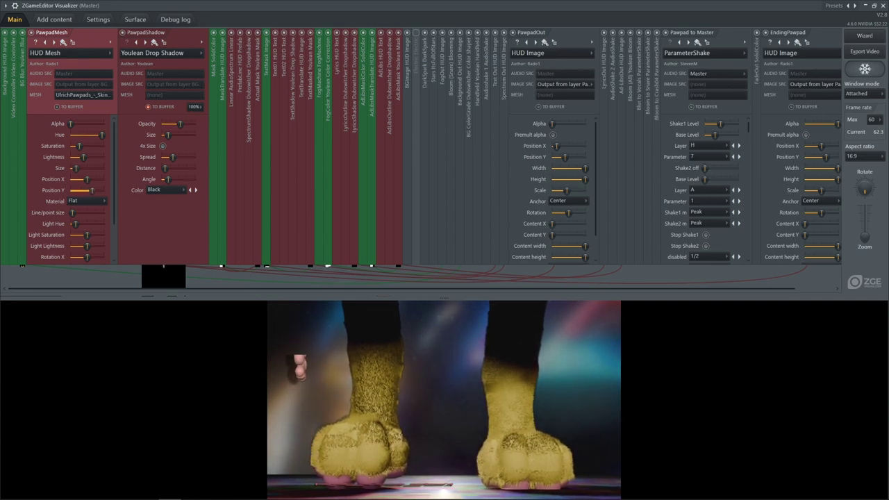
left_click_drag(91, 190, 90, 190)
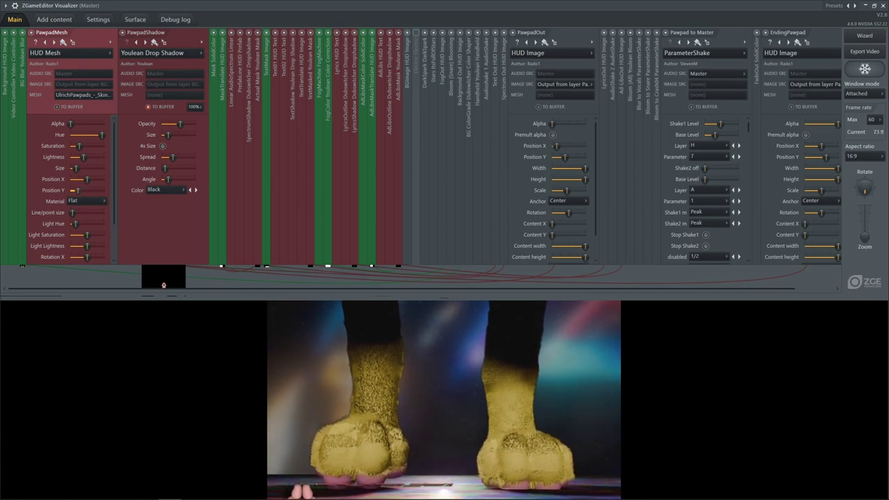
left_click_drag(78, 191, 87, 191)
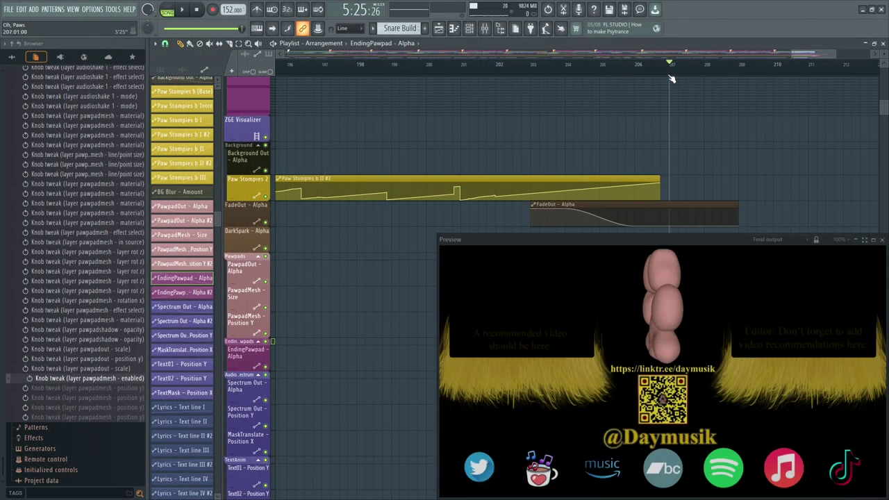
Scrub the FL Studio playlist between about bars 203 and 207 to preview the ending, and select the FadeOut - Alpha automation clip
left_click(591, 61)
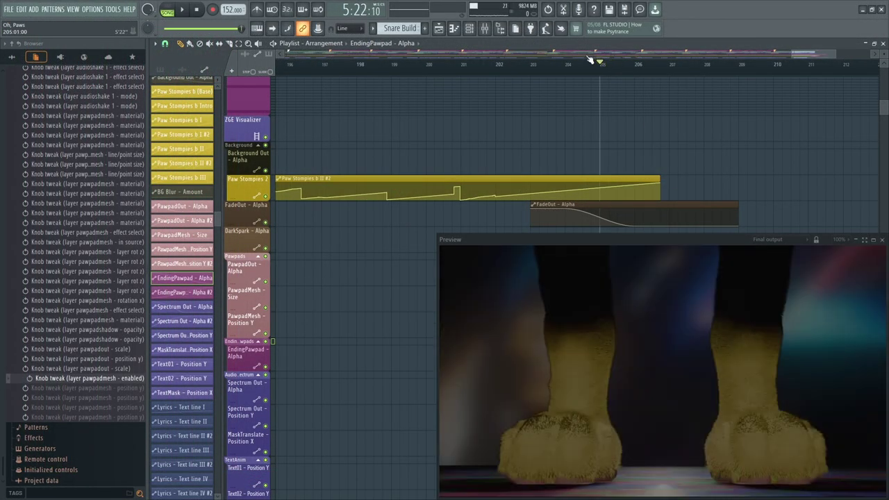
scroll(597, 69, "down", 1)
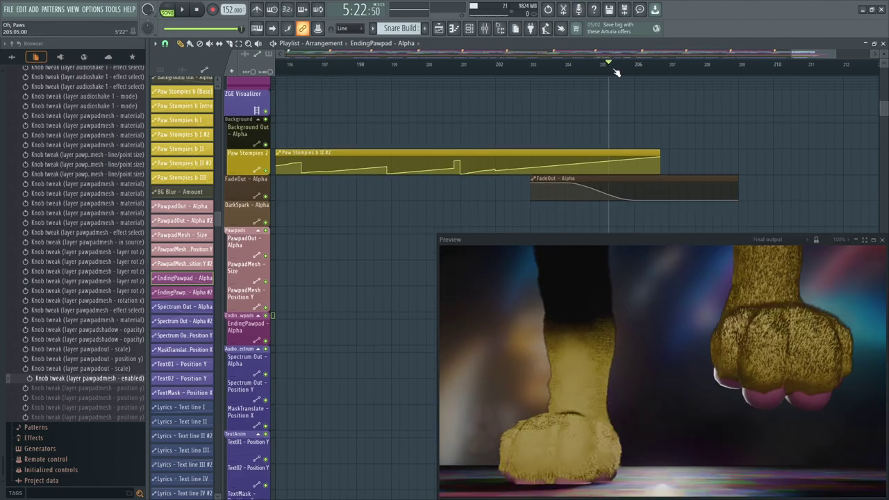
left_click_drag(619, 64, 533, 78)
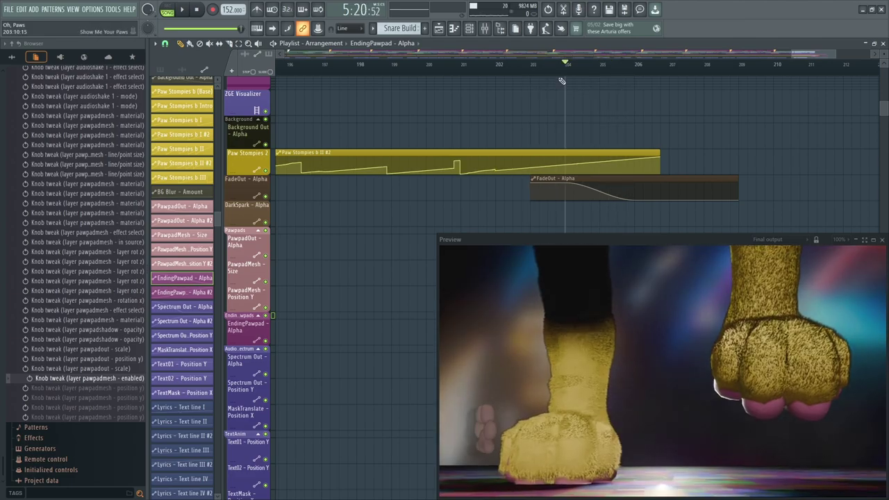
left_click_drag(564, 64, 686, 64)
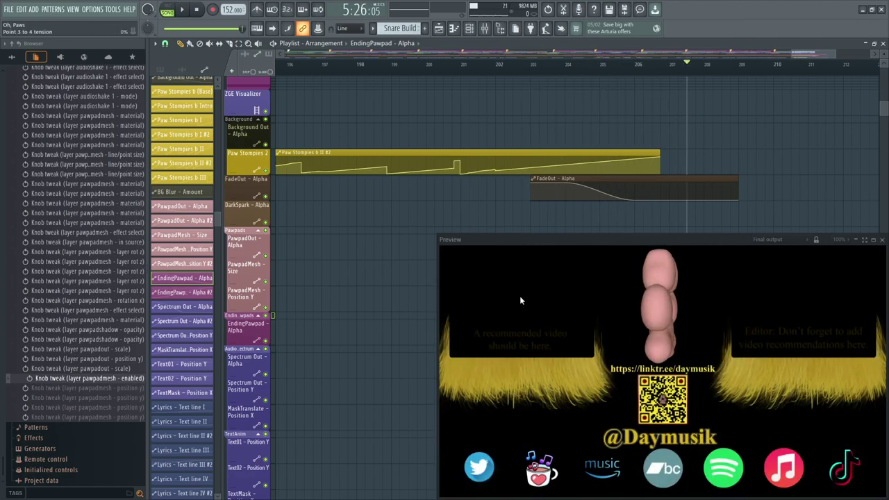
left_click(585, 178)
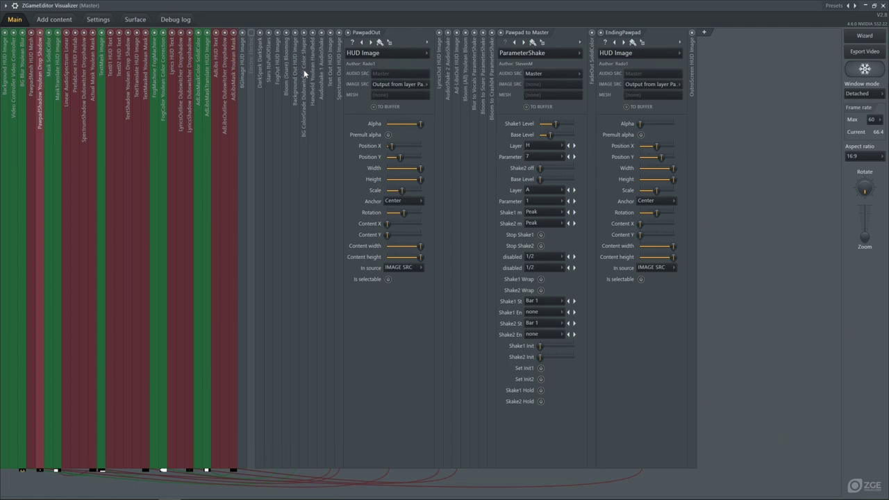
Collapse the PawpadOut layer in ZGameEditor Visualizer, and expand the FadeOut and OutroScreen layers
left_click(393, 36)
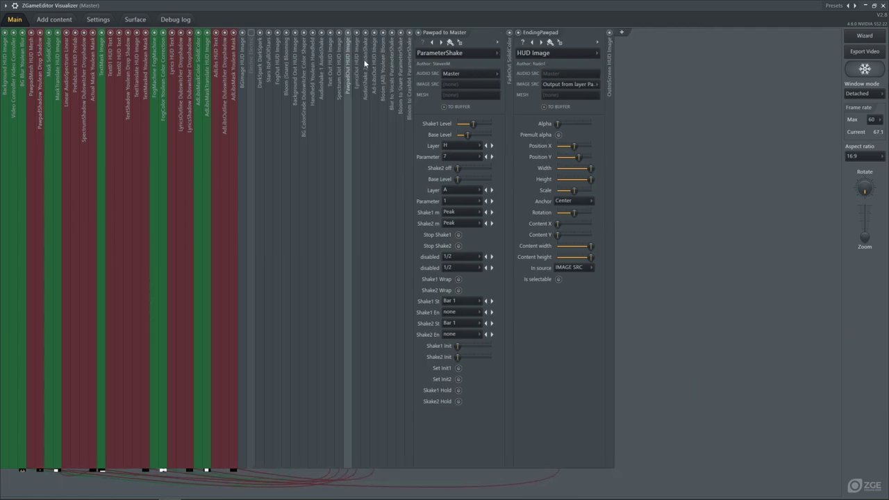
left_click(509, 64)
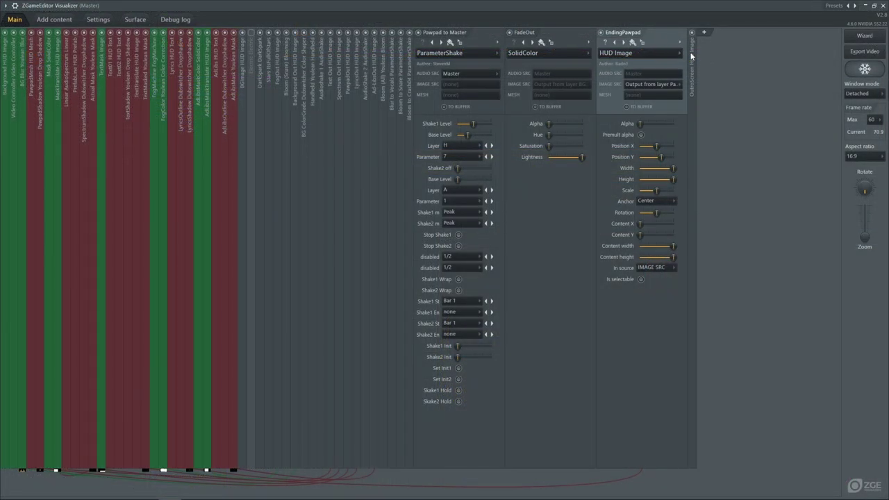
left_click(692, 55)
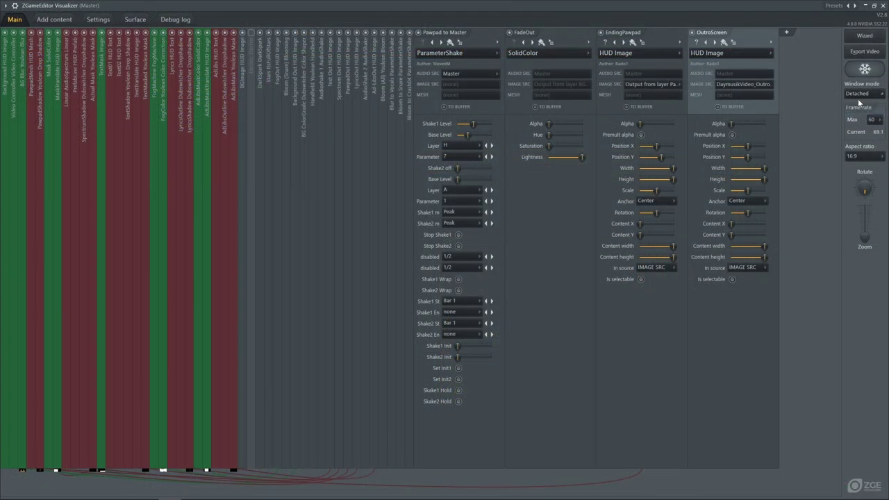
Set the preview's window mode to Attached, and toggle the EndingPawpad layer to check its effect
left_click(862, 94)
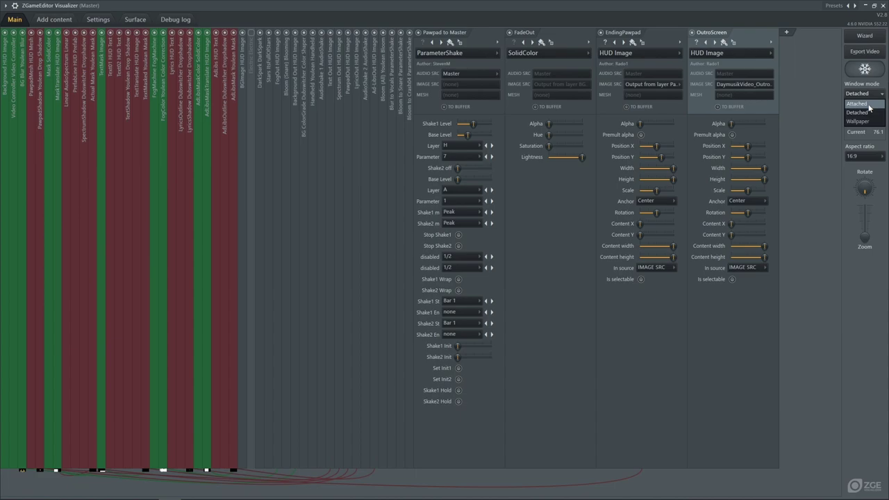
left_click(860, 104)
left_click(601, 32)
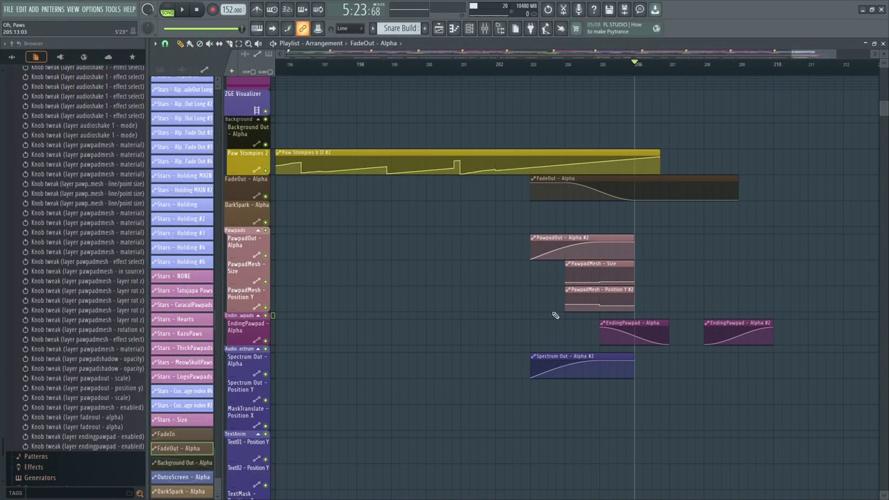
Examine the pawpad, FadeOut, EndingPawpad and OutroScreen alpha automation clips across bars 203 to 210 in the FL Studio playlist
scroll(590, 330, "down", 1)
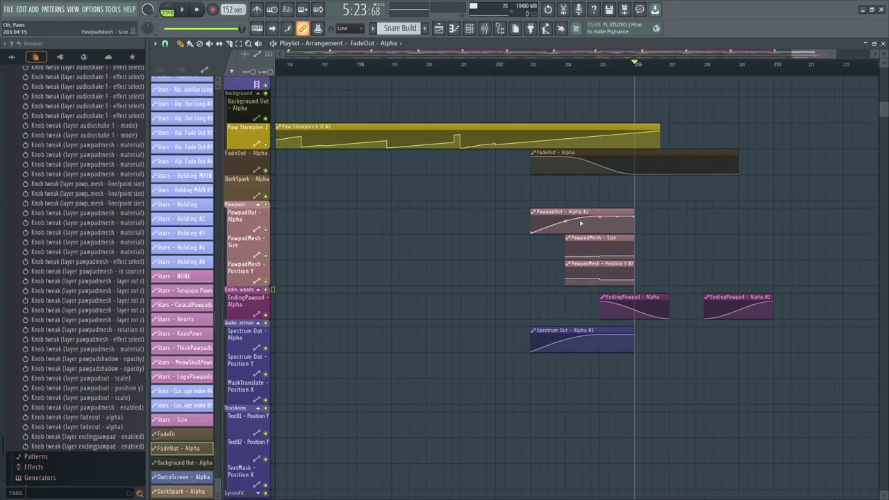
scroll(661, 210, "down", 15)
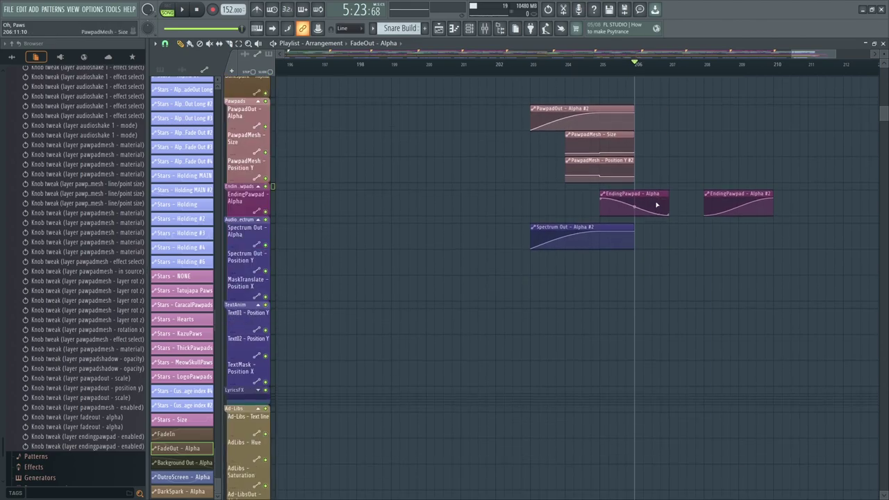
scroll(323, 201, "up", 15)
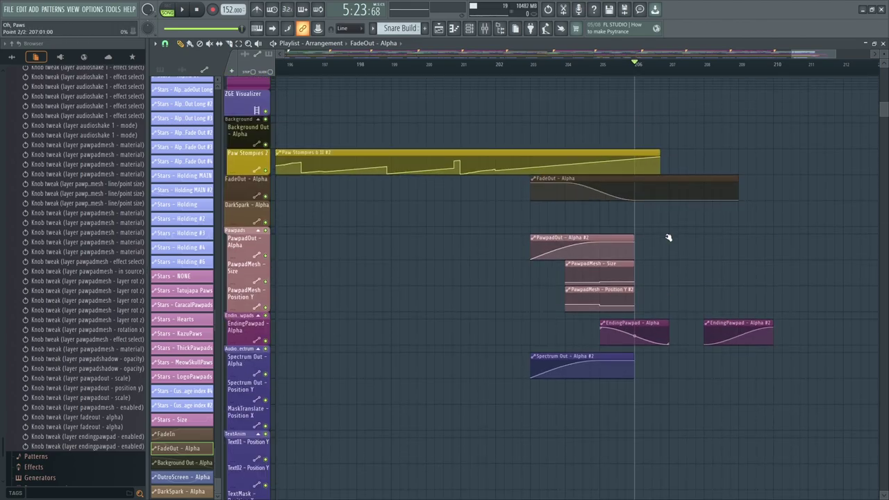
scroll(573, 259, "down", 3)
scroll(607, 317, "down", 6)
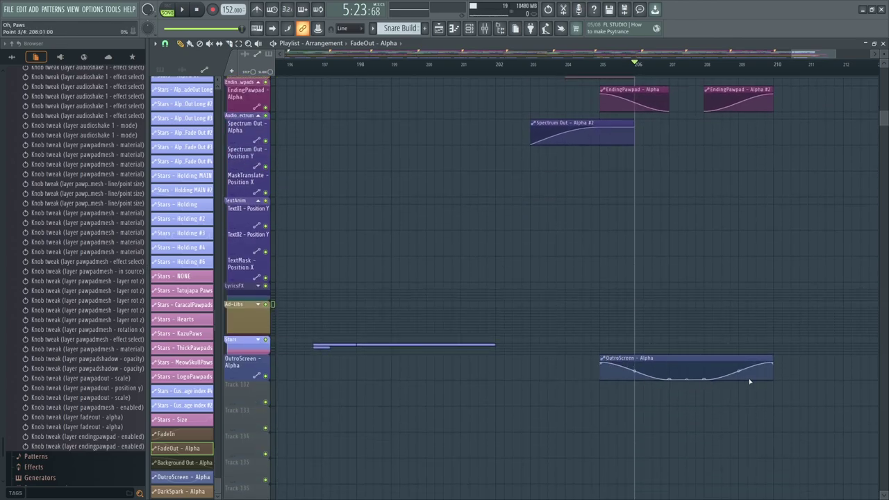
scroll(749, 381, "up", 20)
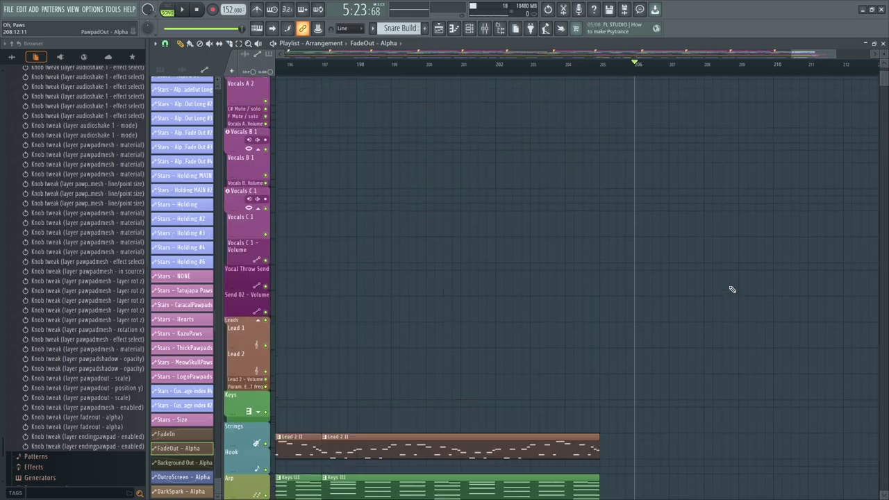
scroll(733, 289, "up", 4)
scroll(771, 208, "down", 3)
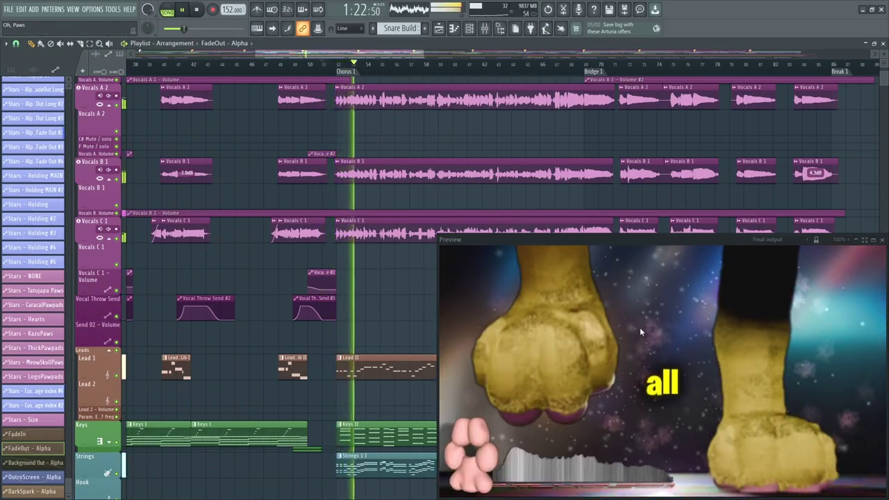
Pause playback in the chorus, set the Visualizer's window mode to Attached, and enlarge the layer area above the preview
key("space")
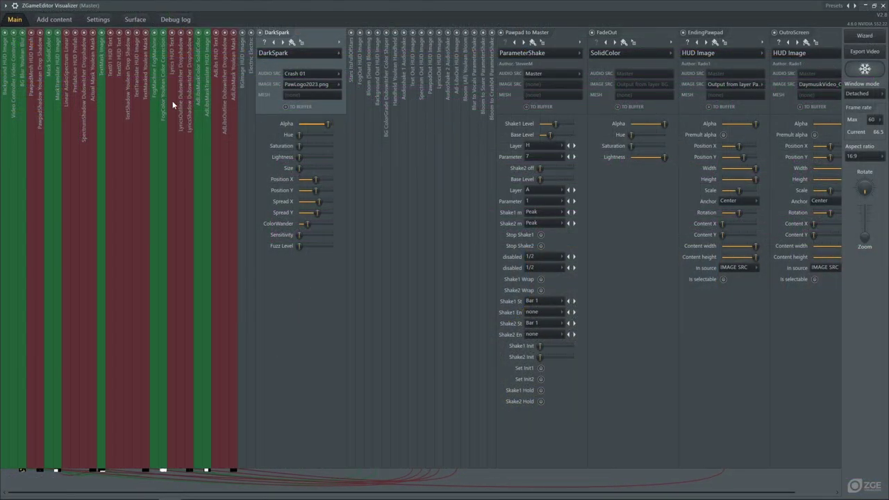
left_click(872, 88)
left_click(867, 111)
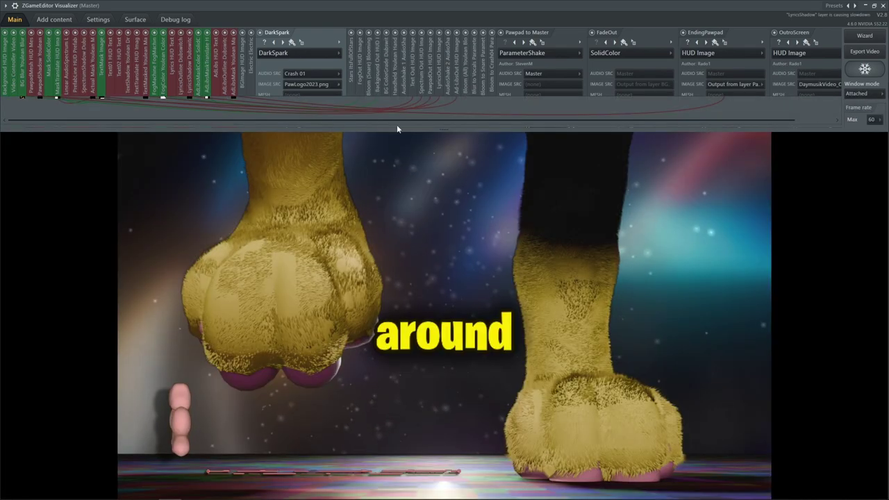
left_click_drag(441, 128, 435, 286)
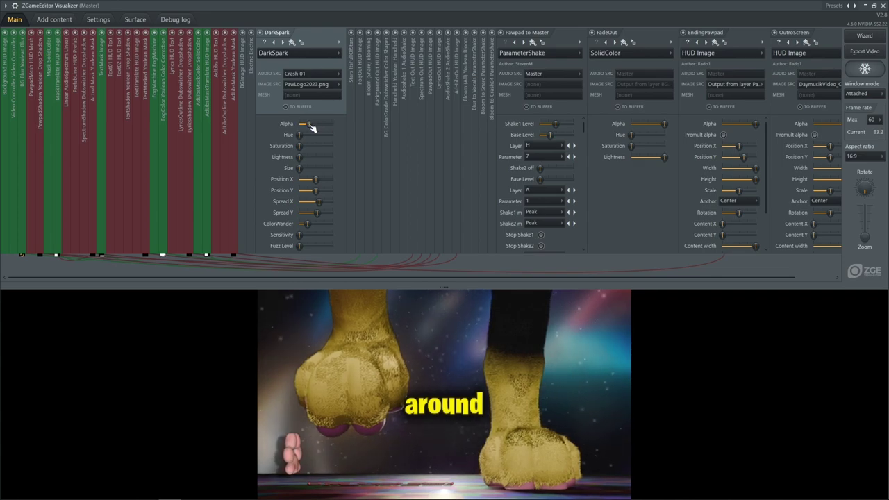
Try a lower Alpha on the DarkSpark layer, restore it, and locate DarkSpark among the Canvas effects without changing the effect
left_click_drag(316, 129, 312, 126)
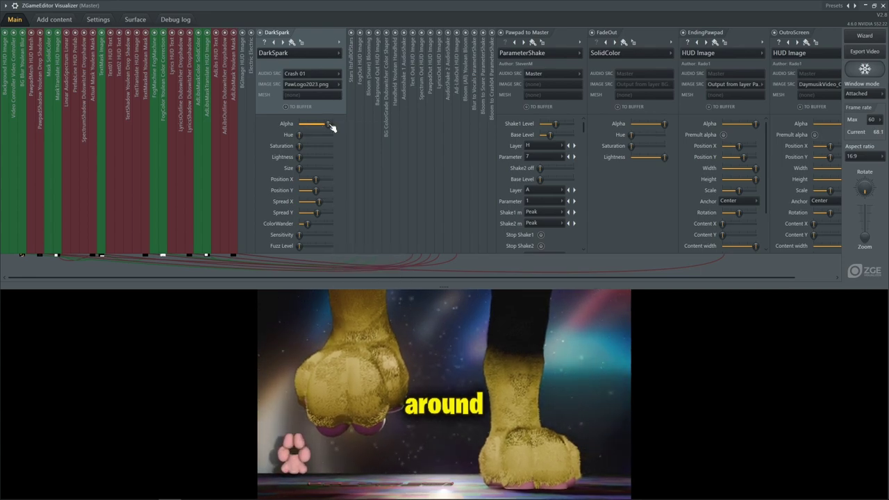
left_click(336, 55)
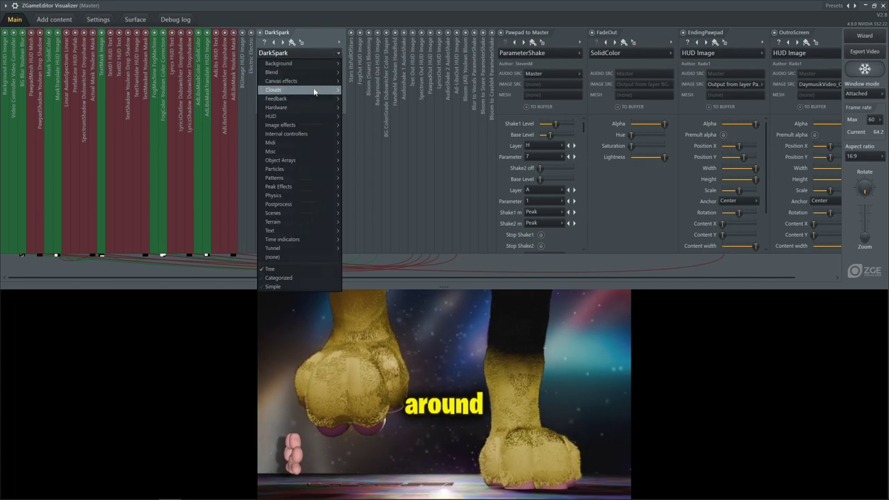
mouse_move(314, 89)
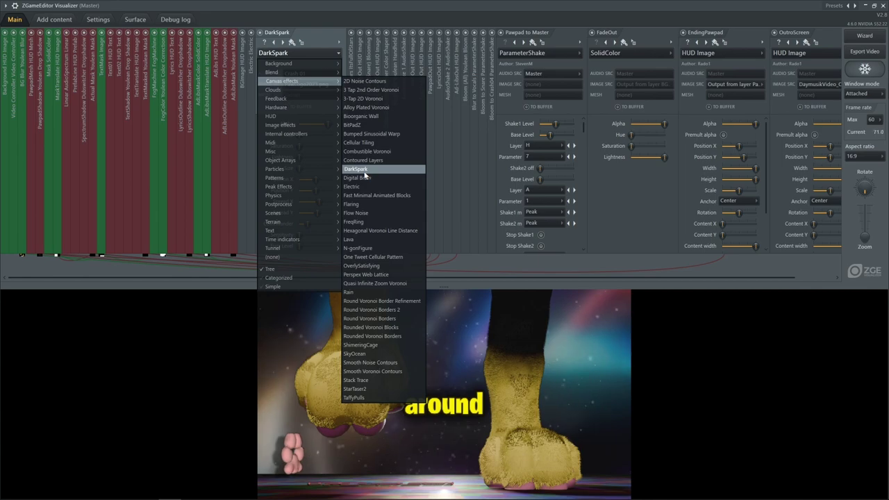
left_click(333, 20)
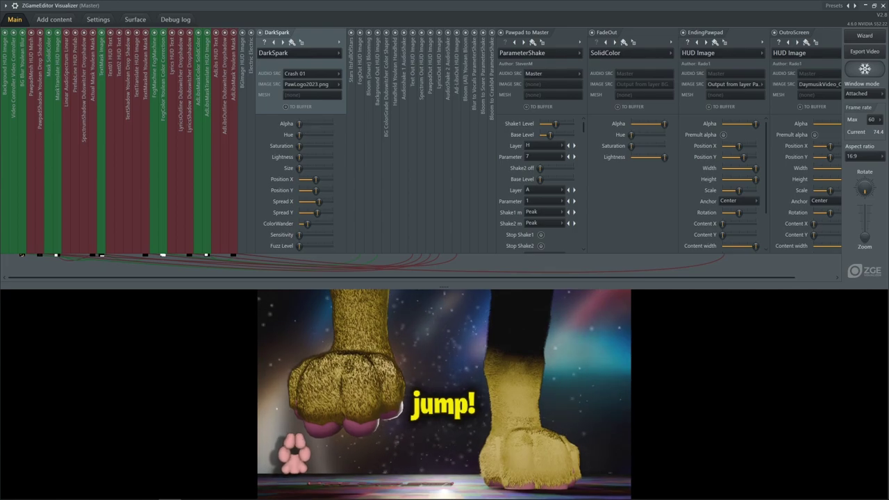
Try the DarkSpark layer's Alpha at its minimum, and restore it to maximum
left_click_drag(327, 124, 299, 124)
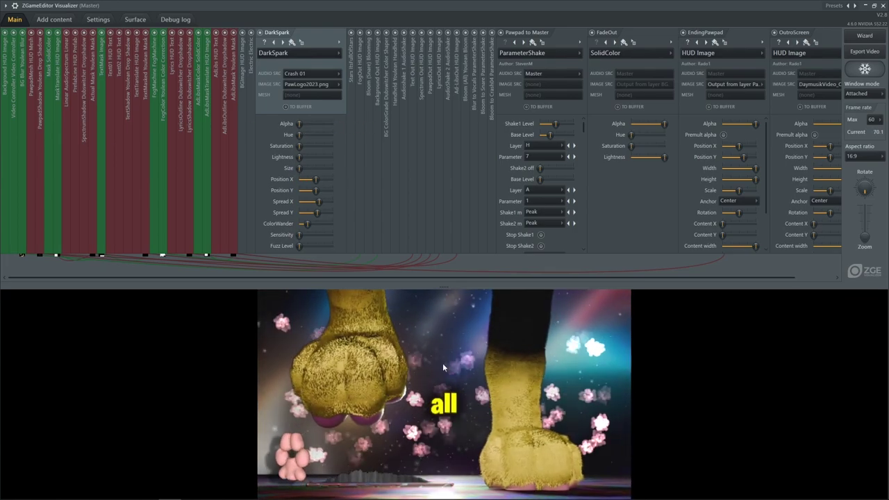
right_click(304, 124)
left_click(310, 139)
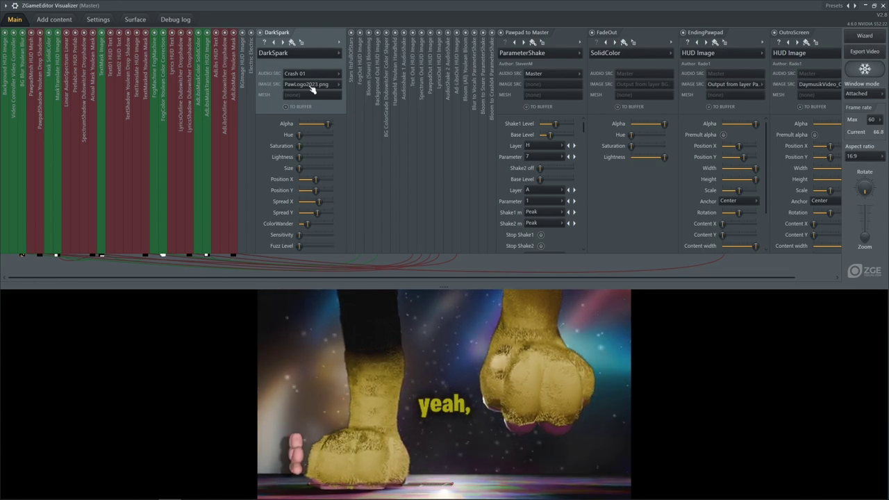
Collapse the DarkSpark layer, and expand the neighbouring Electric layer
left_click(325, 32)
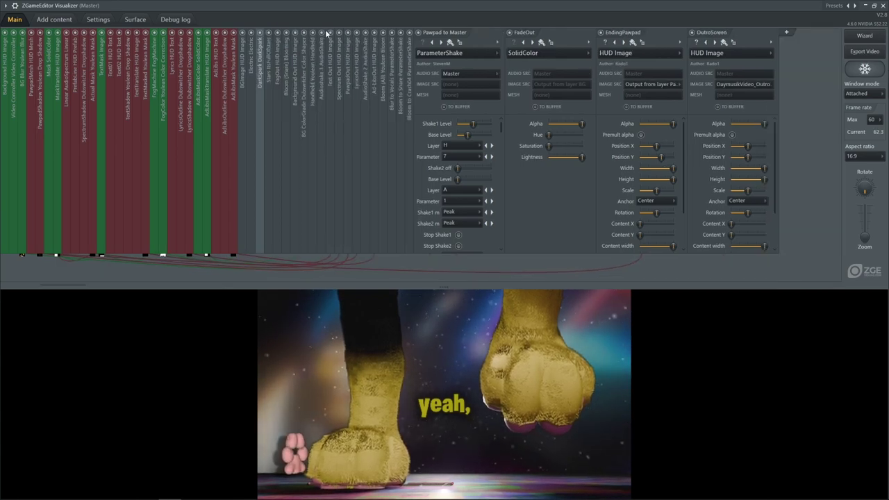
left_click(262, 62)
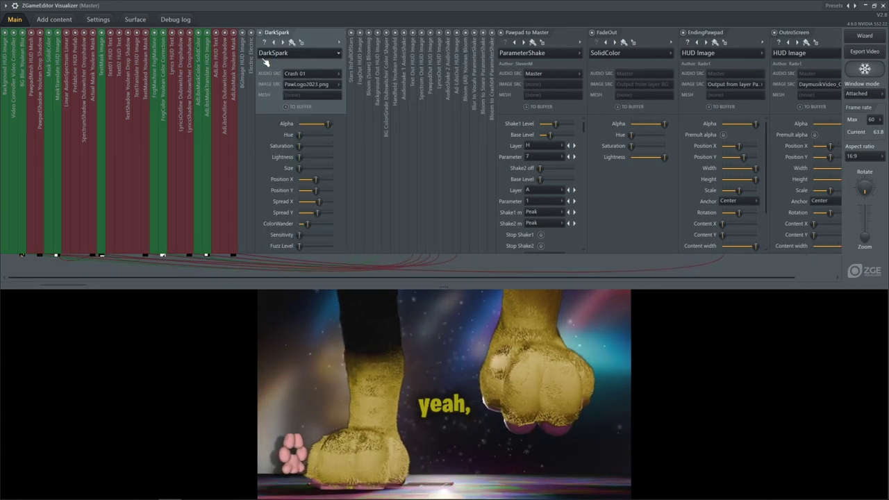
left_click(315, 32)
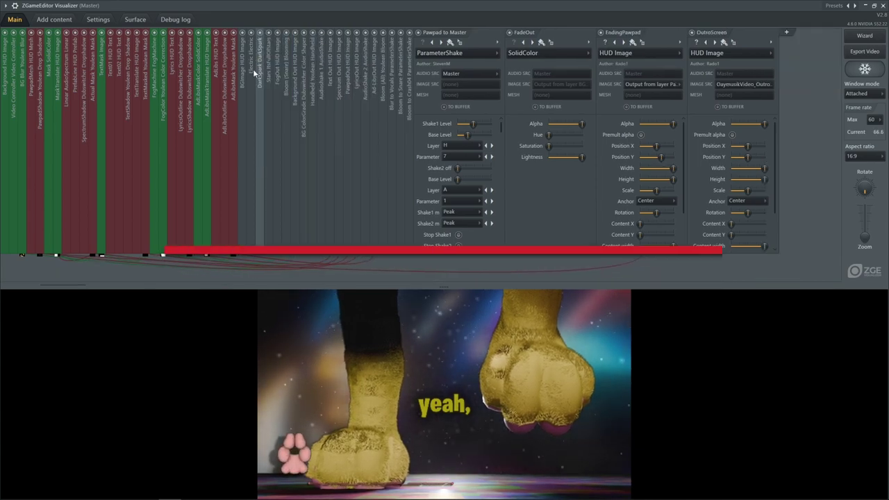
left_click(252, 73)
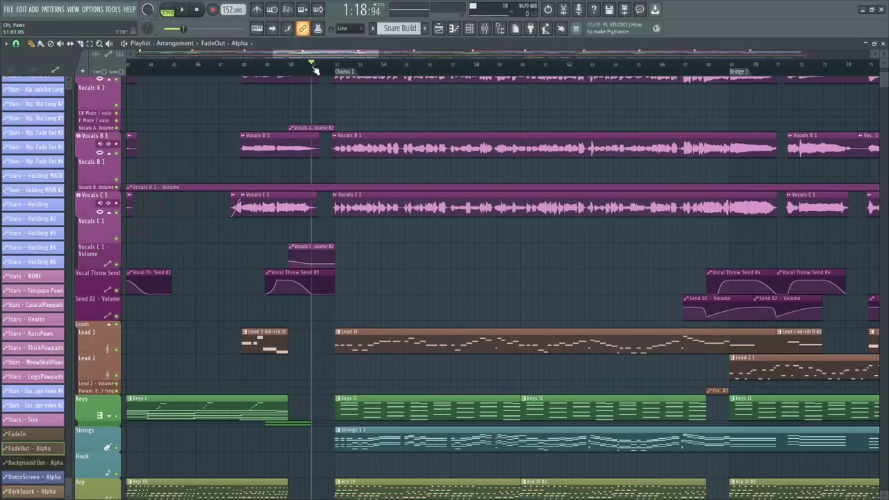
Collapse all layers, and briefly expand the Bloom to Snare and Electric layers to examine their settings
key("space")
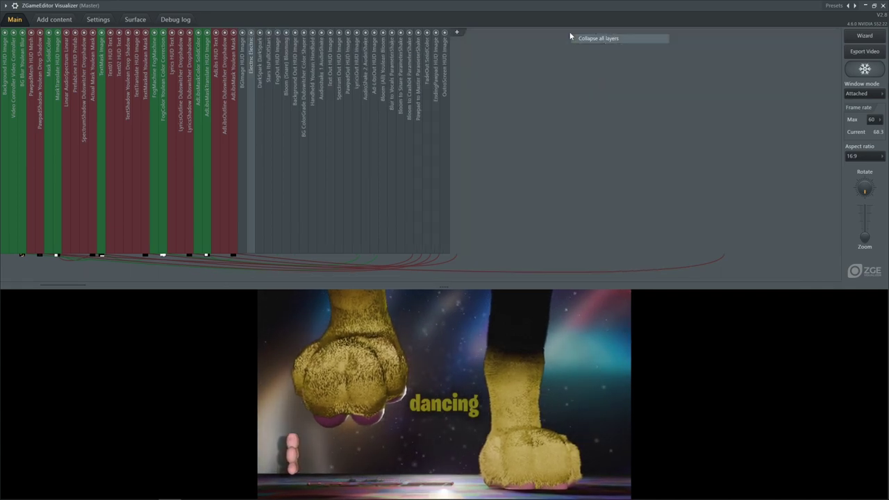
left_click(381, 40)
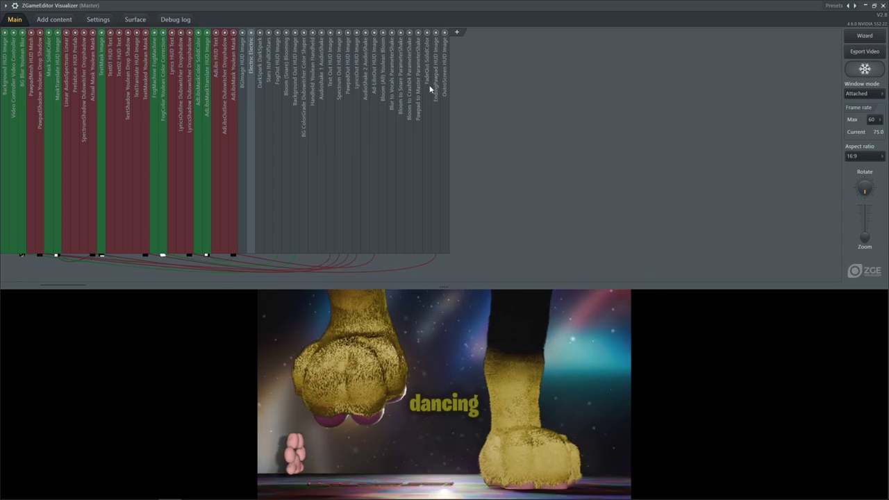
left_click(401, 110)
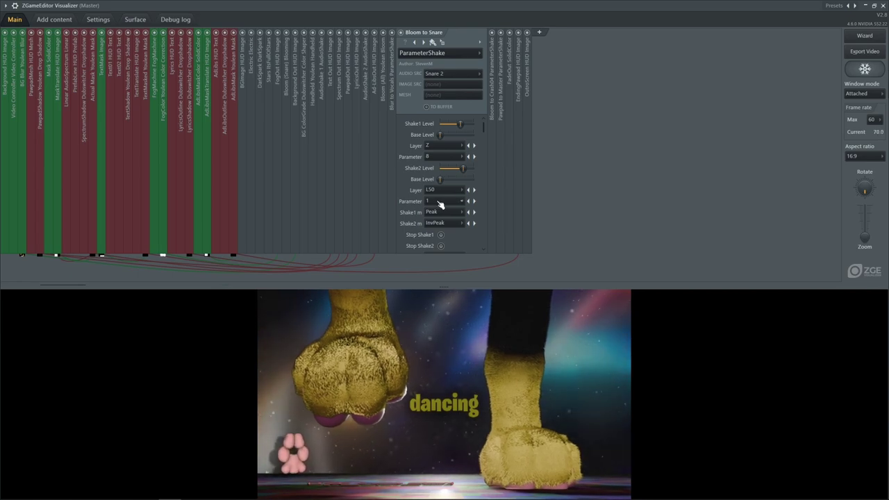
left_click(250, 70)
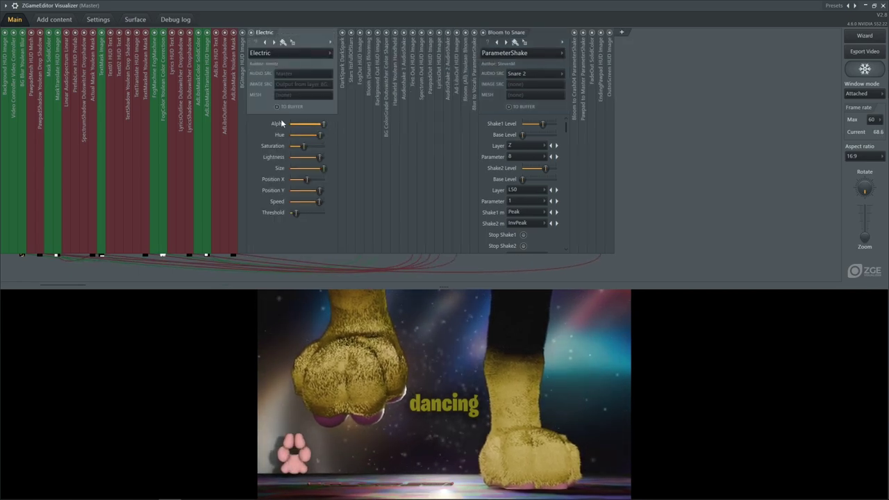
left_click(304, 40)
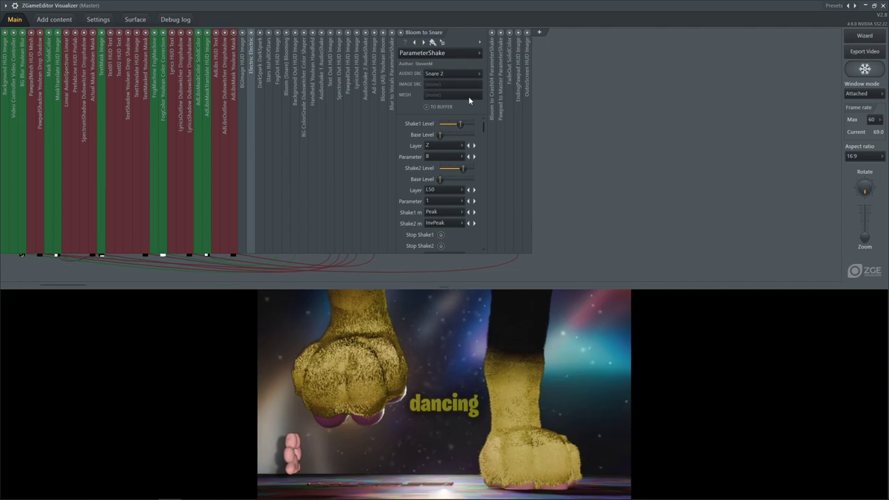
left_click(462, 36)
Expand the Electric layer, try its Alpha and leave it at maximum, and collapse the layer
left_click(251, 69)
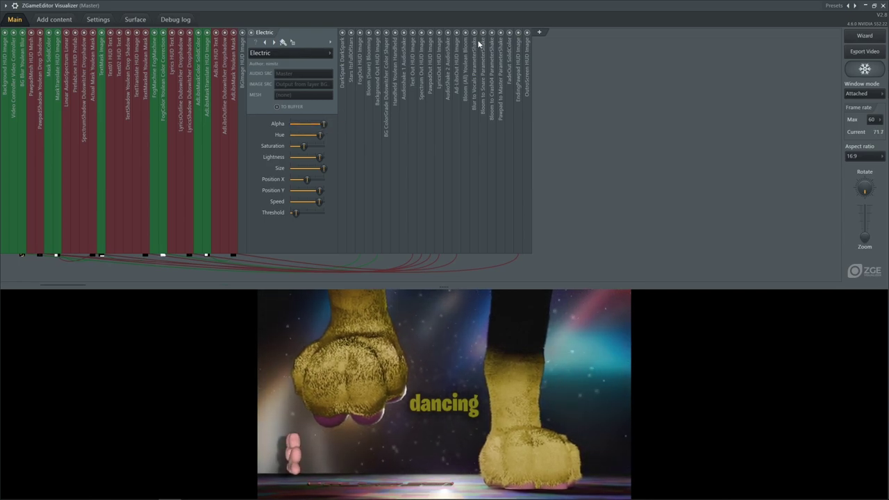
left_click_drag(329, 129, 325, 127)
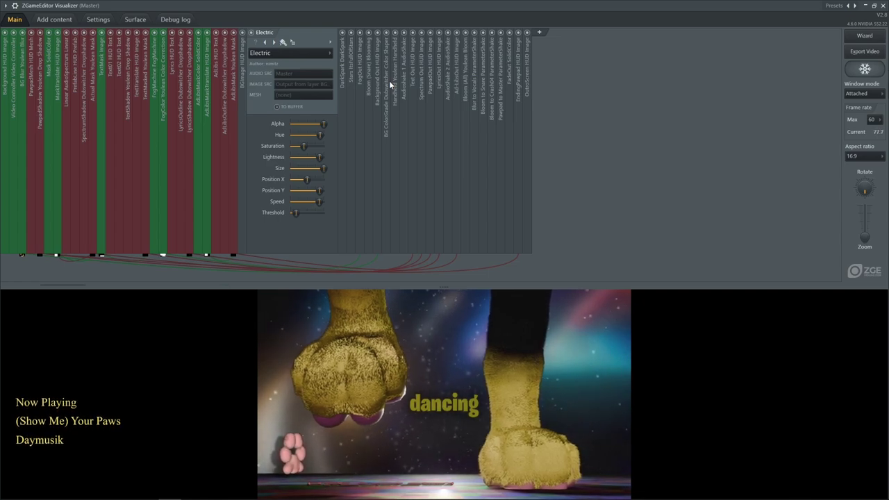
left_click(319, 39)
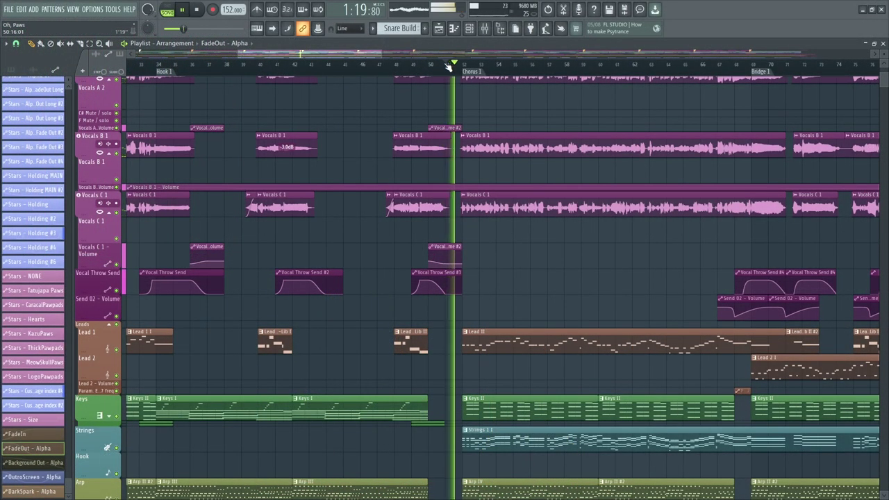
Replay the build-up just before Chorus 1 and stop playback
key("space")
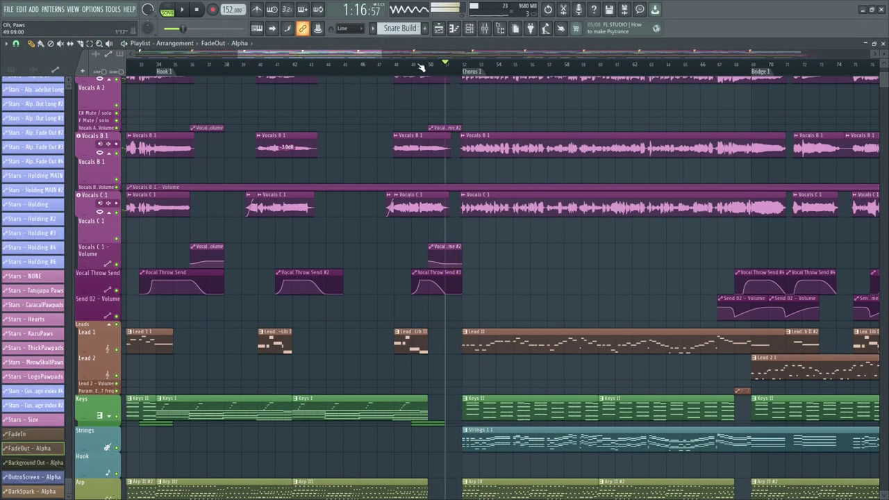
key("space")
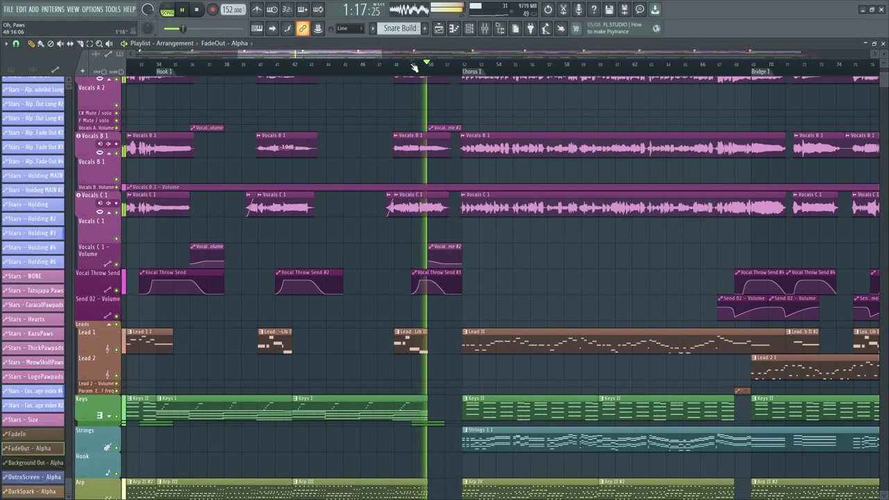
key("space")
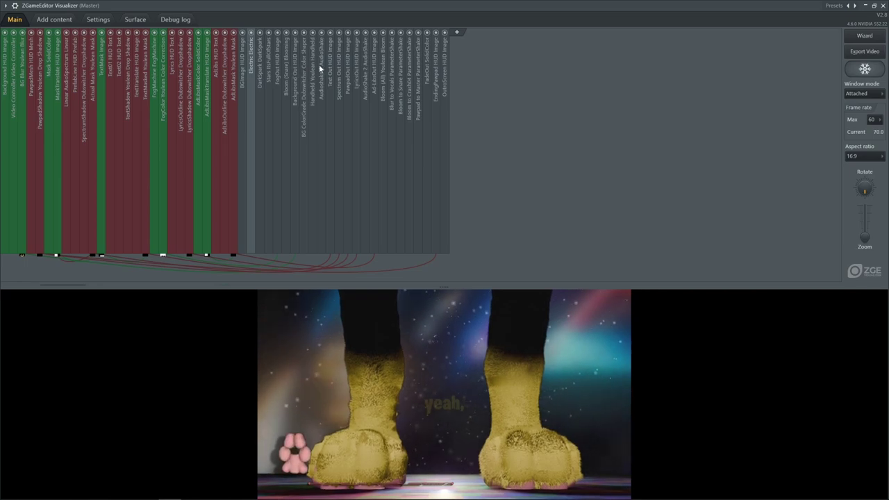
Expand the Stars layer and set its image source to CaracalPawpad_YT-Watermark.png
left_click(273, 63)
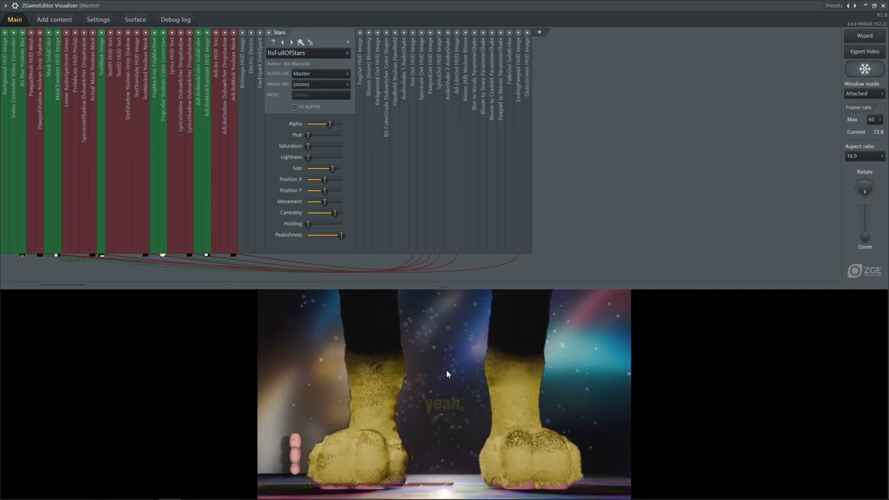
left_click(330, 86)
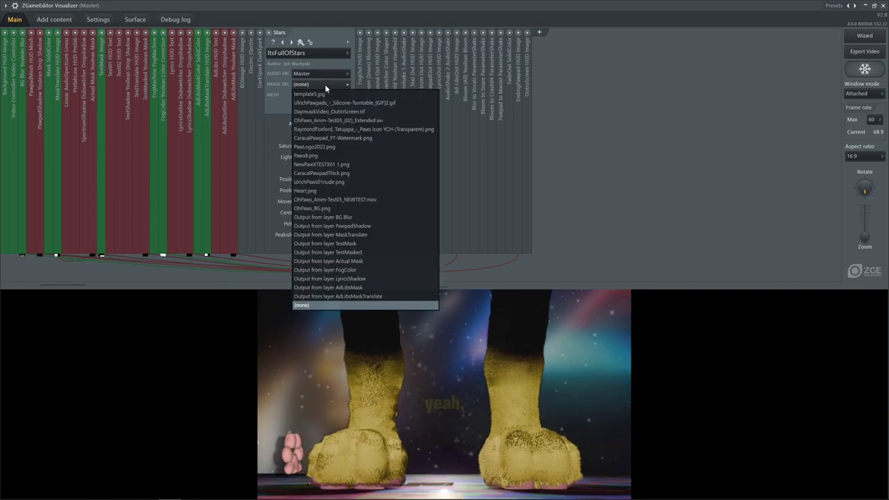
left_click(333, 139)
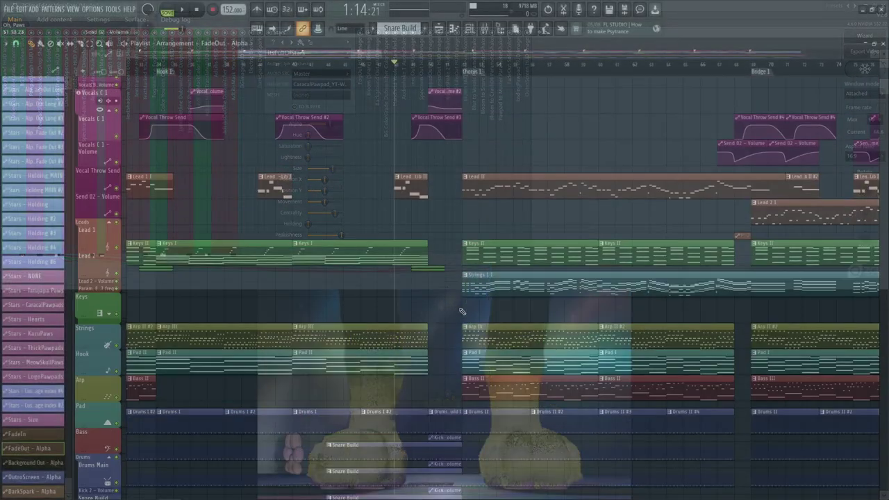
Collapse the pawpad, ending pawpad and audio spectrum track groups in the playlist, and expand the Stars group to show its automation clips
scroll(462, 311, "down", 15)
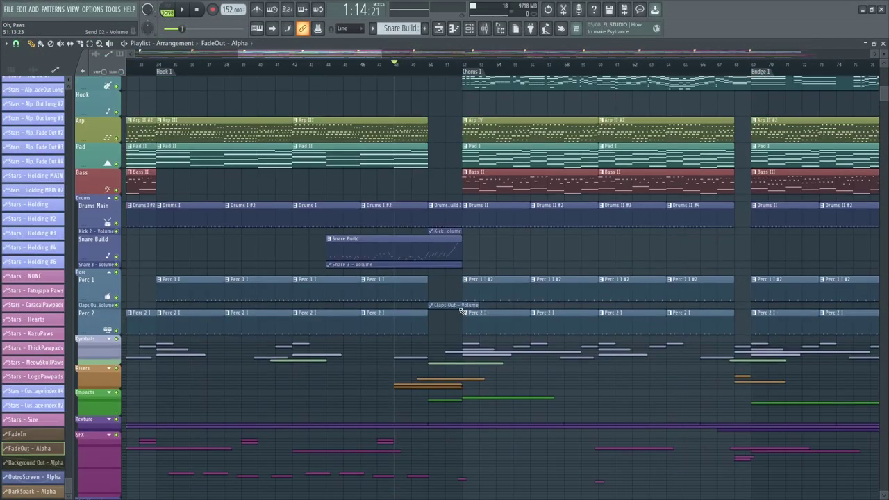
scroll(462, 311, "down", 5)
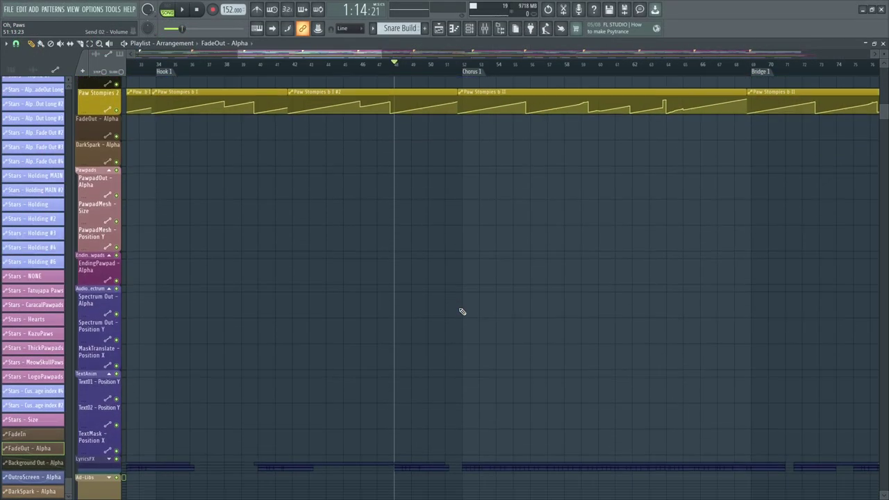
left_click(110, 170)
left_click(110, 185)
left_click(110, 196)
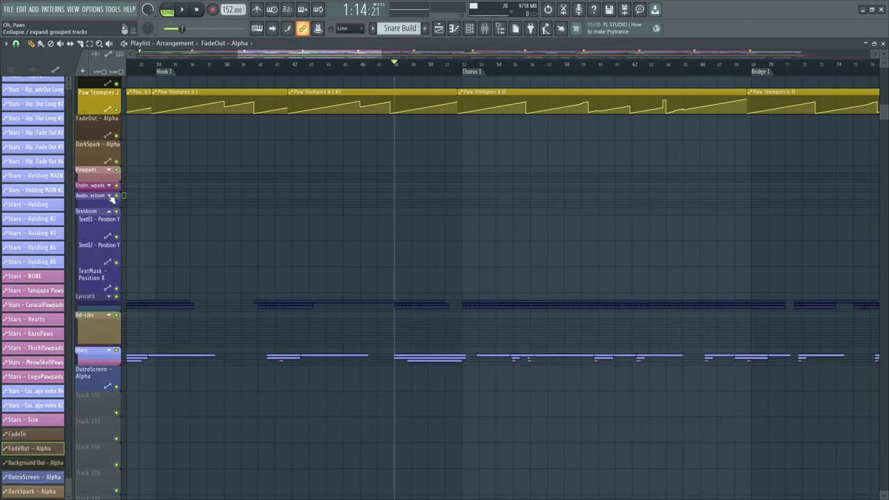
left_click(108, 351)
scroll(278, 313, "down", 4)
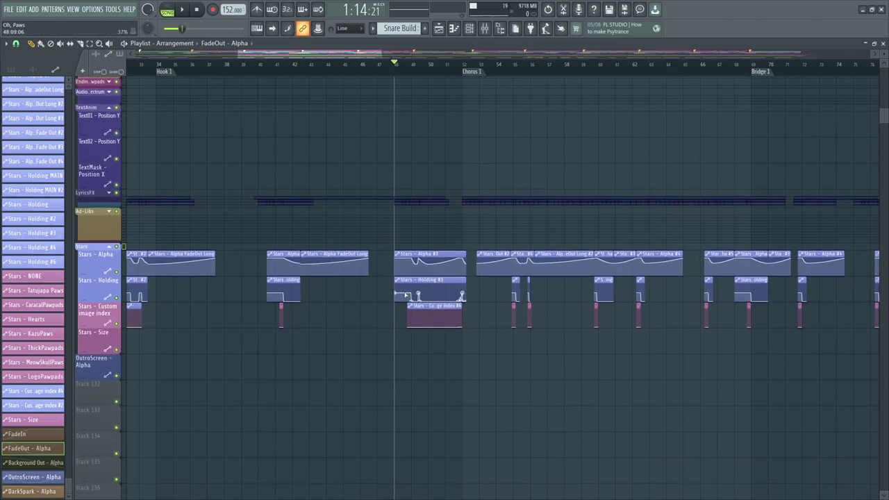
scroll(430, 73, "up", 1)
scroll(430, 73, "up", 3)
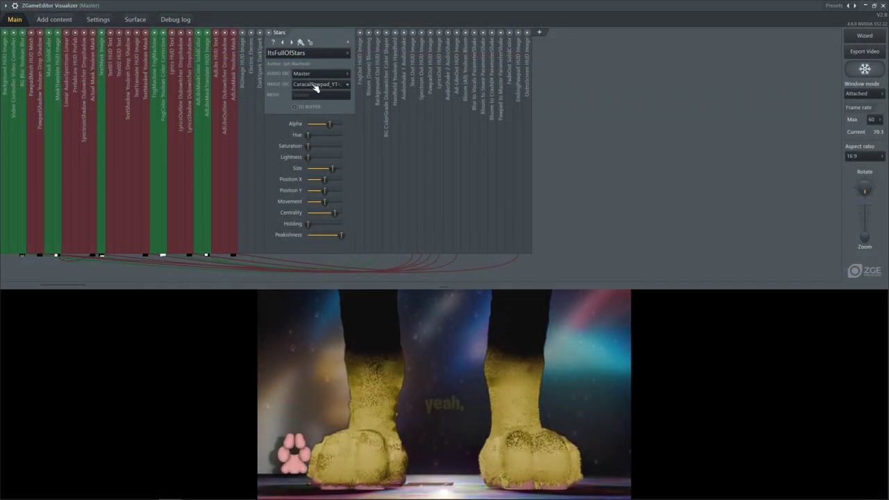
Examine the Stars layer's image source automation options and its list of available images, keeping the selected image
right_click(314, 85)
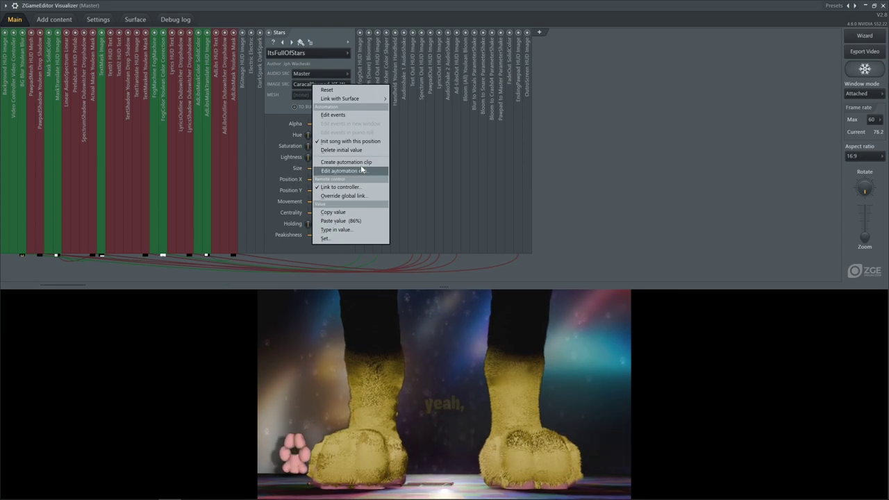
left_click(298, 85)
left_click(313, 83)
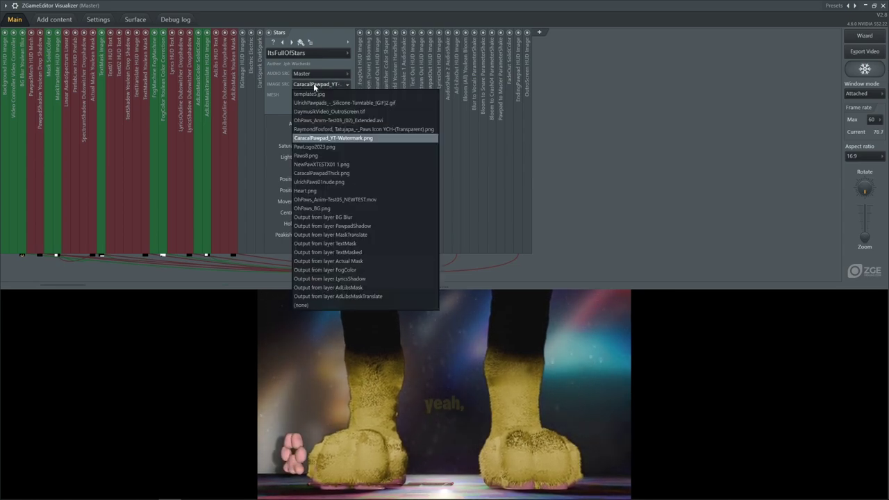
left_click(318, 85)
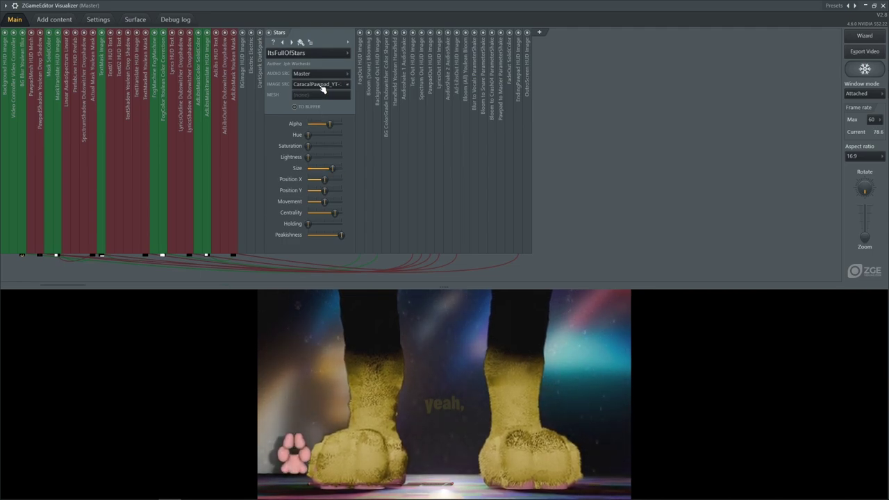
left_click(324, 85)
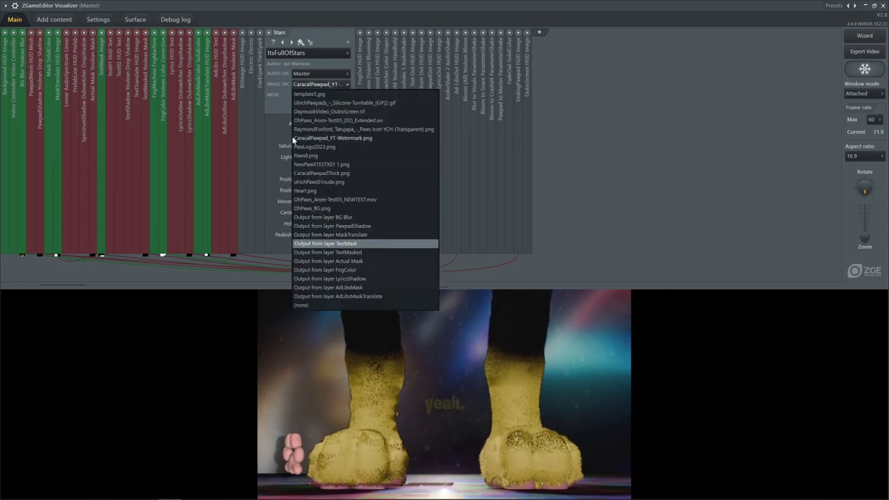
left_click(285, 82)
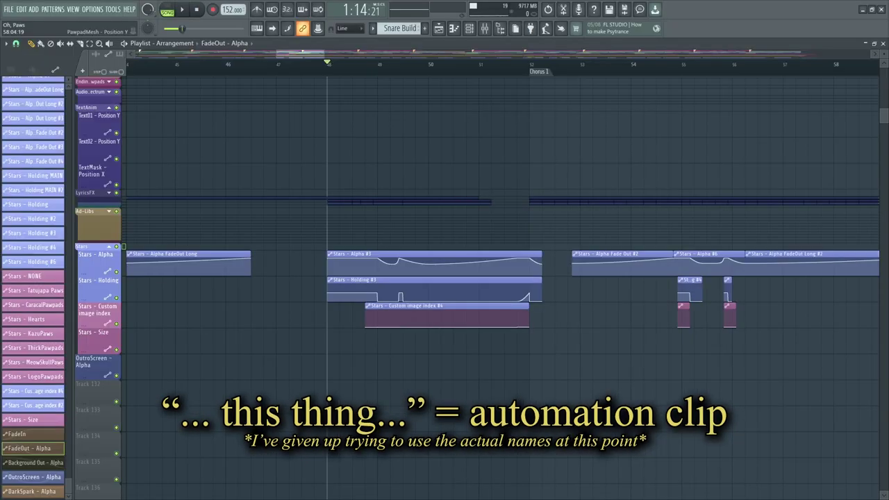
Examine the Stars custom image index automation clip before Chorus 1 alongside the Stars layer's image source list and options
scroll(404, 339, "up", 2)
scroll(524, 256, "down", 3)
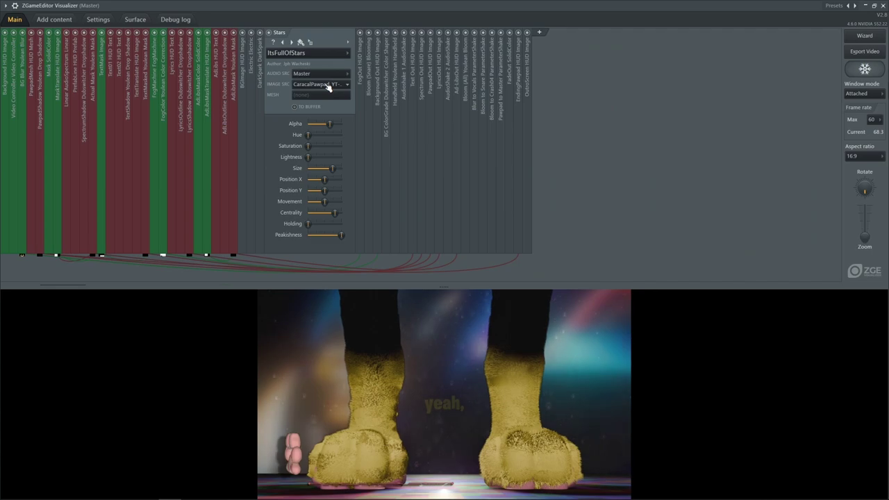
left_click(327, 84)
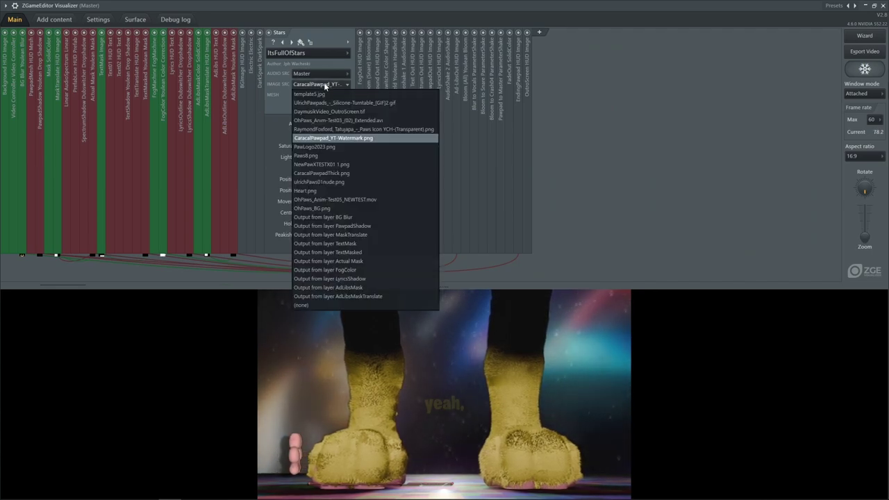
left_click(324, 83)
right_click(325, 84)
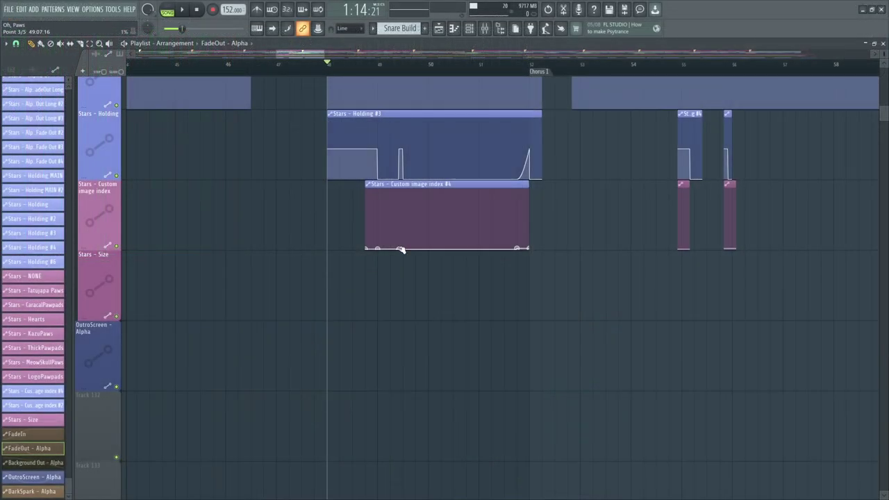
right_click(399, 248)
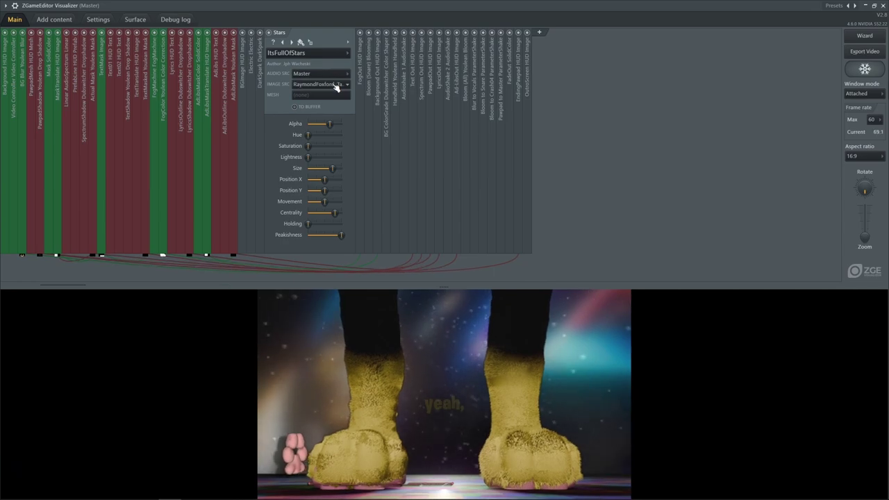
scroll(338, 85, "down", 1)
right_click(338, 85)
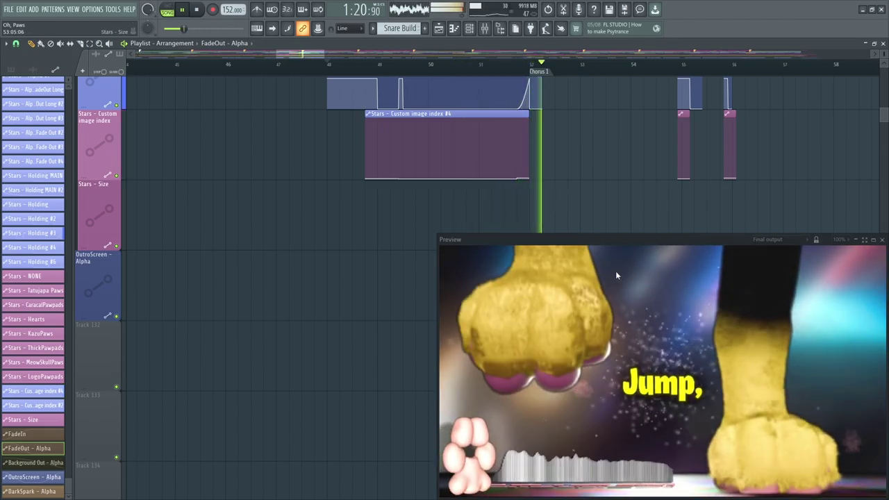
Stop playback at the start of Chorus 1, and set the Visualizer's window mode to Attached
key("space")
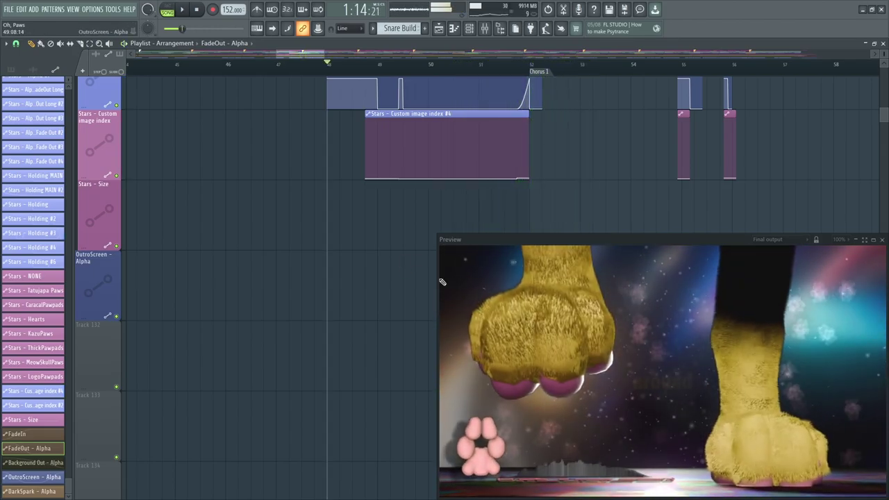
scroll(381, 270, "up", 4)
scroll(381, 270, "down", 2)
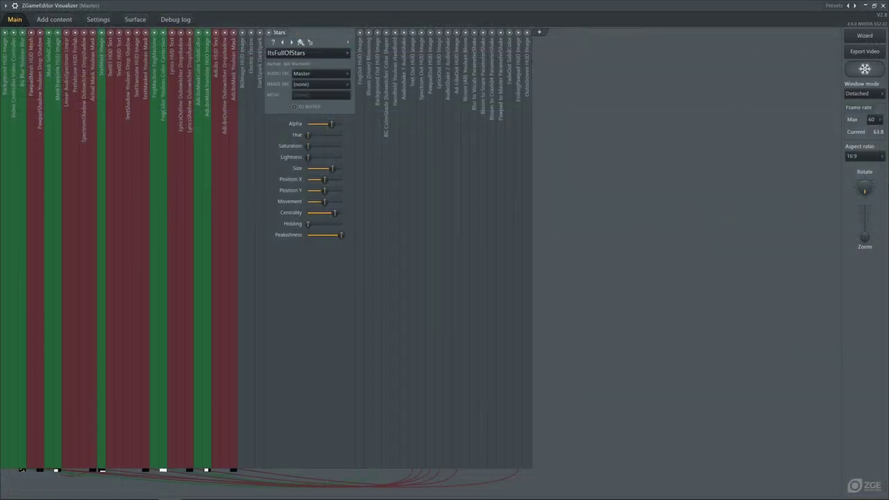
left_click(870, 94)
left_click(861, 104)
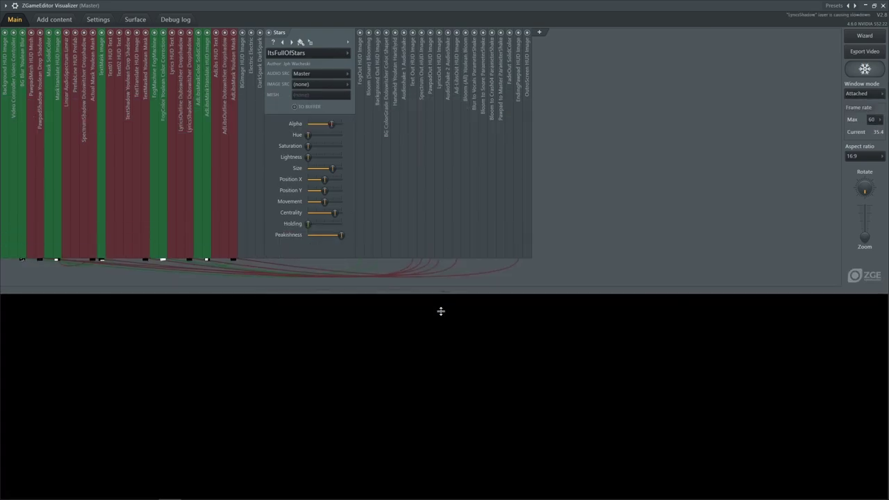
Try the Stars layer's Holding at its maximum, and restore it to minimum
left_click_drag(312, 223, 340, 223)
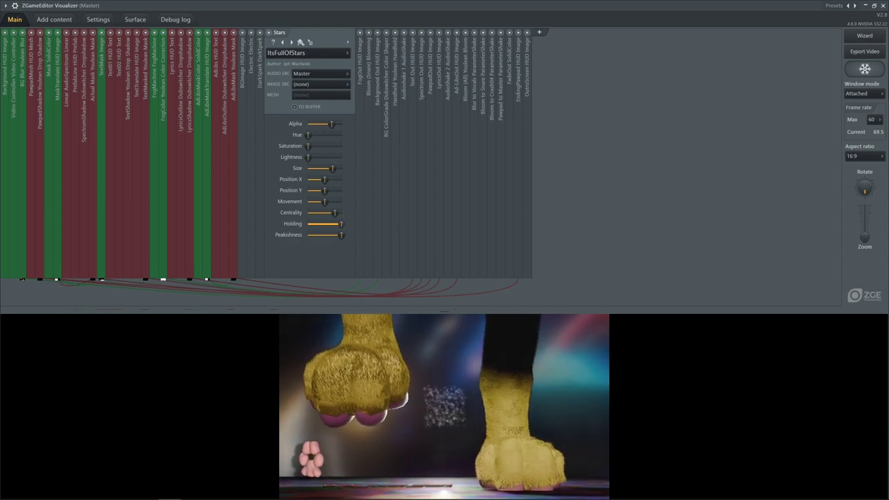
left_click_drag(340, 223, 308, 223)
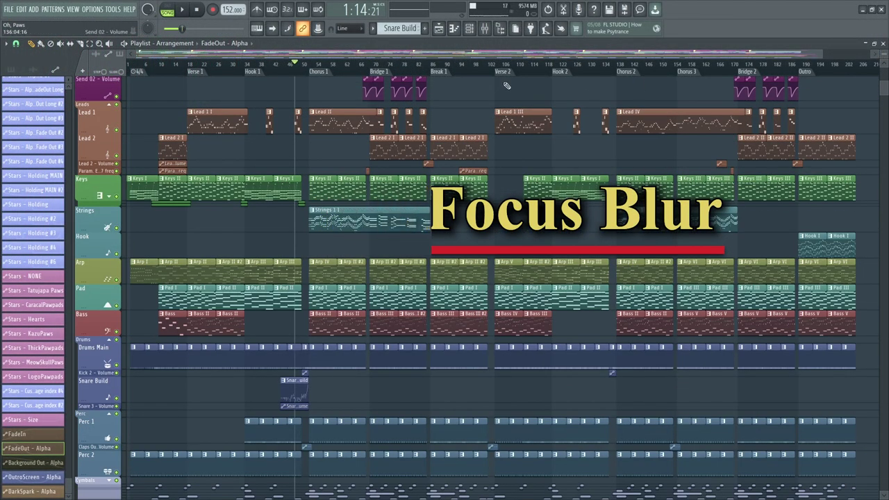
Play the song from Verse 1 to watch the background blur react to the vocals in the preview, and stop playback
scroll(310, 79, "down", 1)
scroll(310, 78, "up", 5)
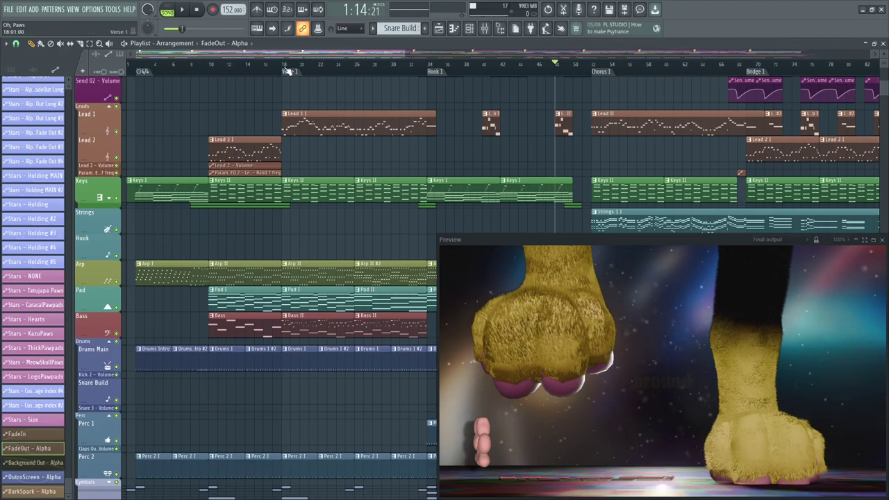
left_click(284, 69)
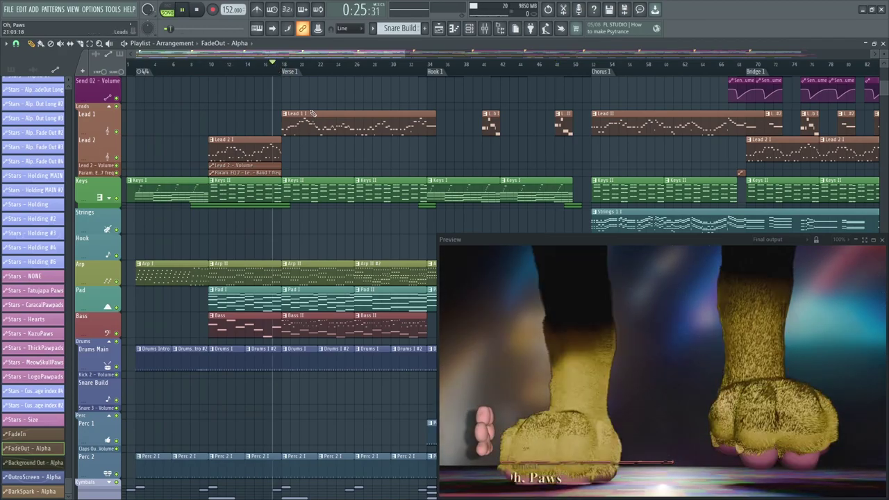
key("space")
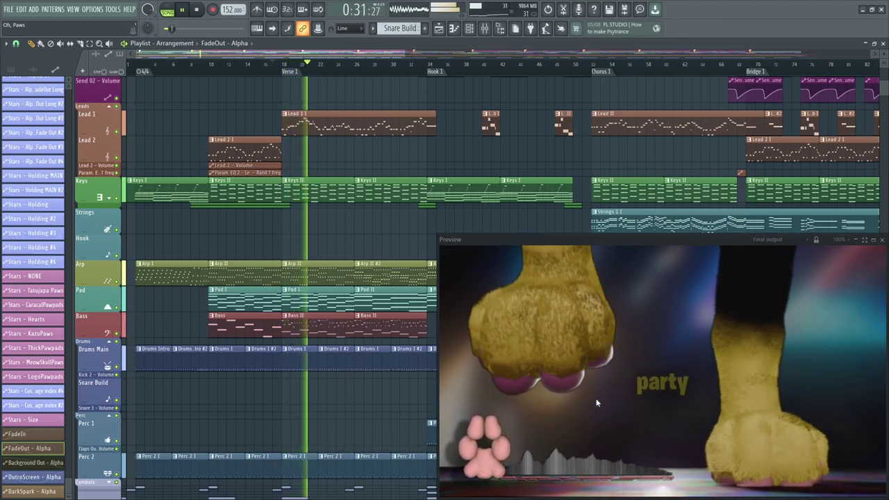
key("space")
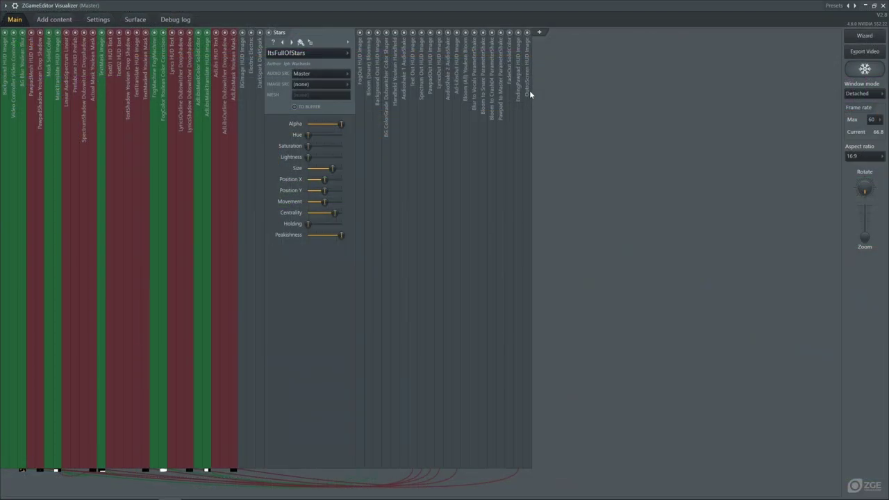
Expand the Blur to Vocals layer, set the window mode to Attached, and enlarge the layer area above the preview
left_click(476, 104)
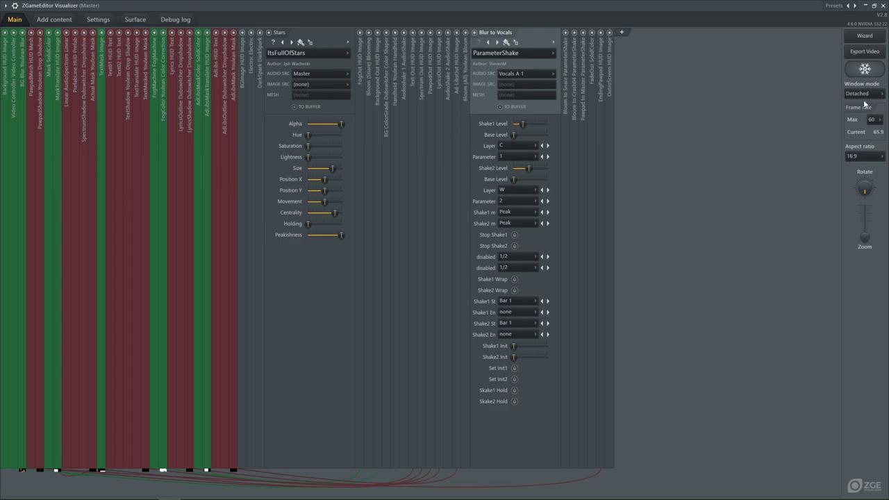
left_click(864, 94)
left_click(857, 104)
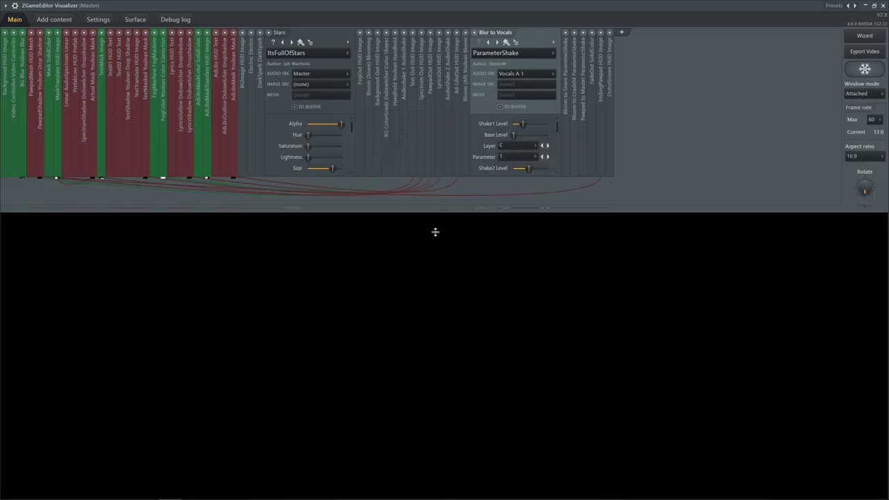
left_click_drag(435, 232, 434, 270)
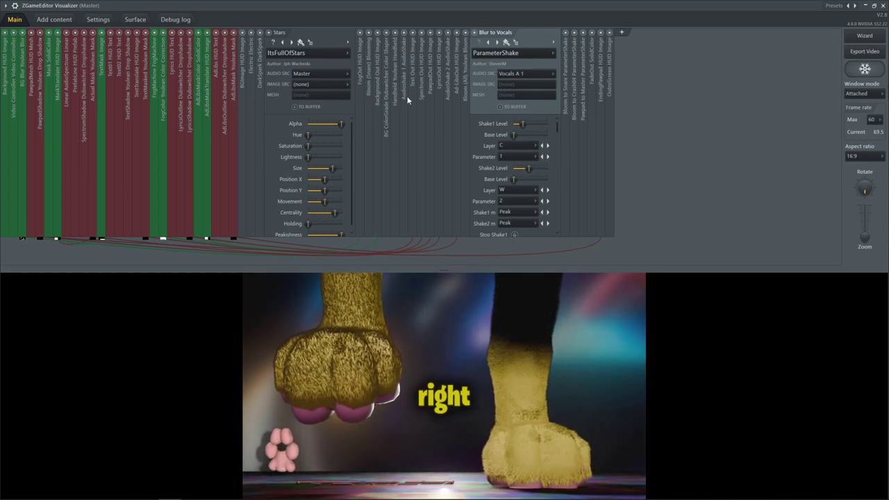
Expand the BG Blur layer and set its image source to (none)
left_click(22, 66)
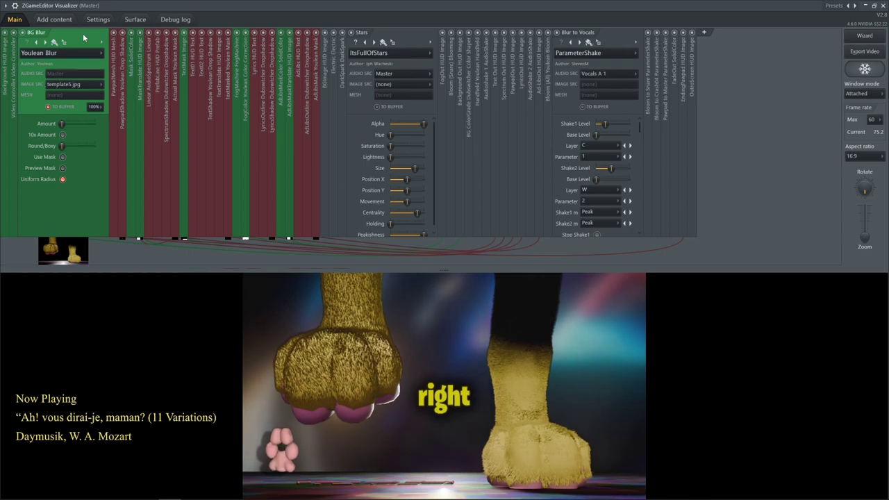
left_click(78, 91)
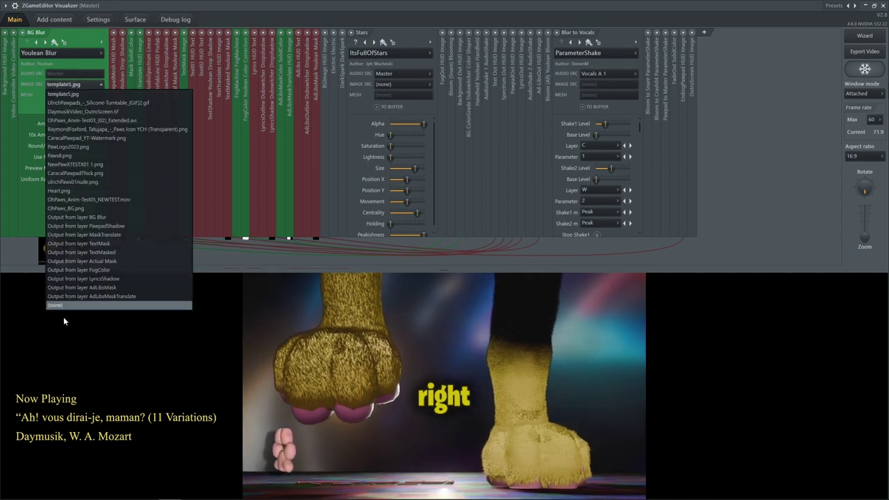
left_click(66, 307)
right_click(78, 84)
left_click(83, 45)
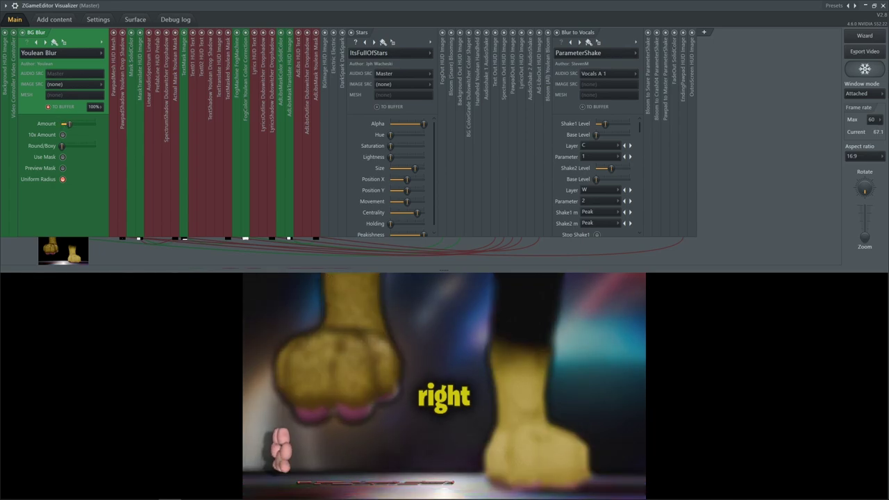
Try the BG Blur layer's Amount by hand with Blur to Vocals disabled, restore it to minimum and re-enable Blur to Vocals
left_click(557, 33)
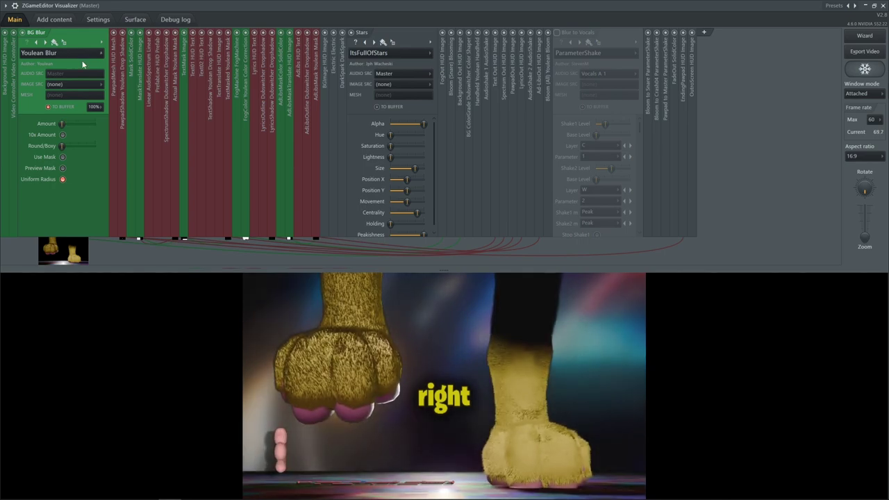
left_click(63, 135)
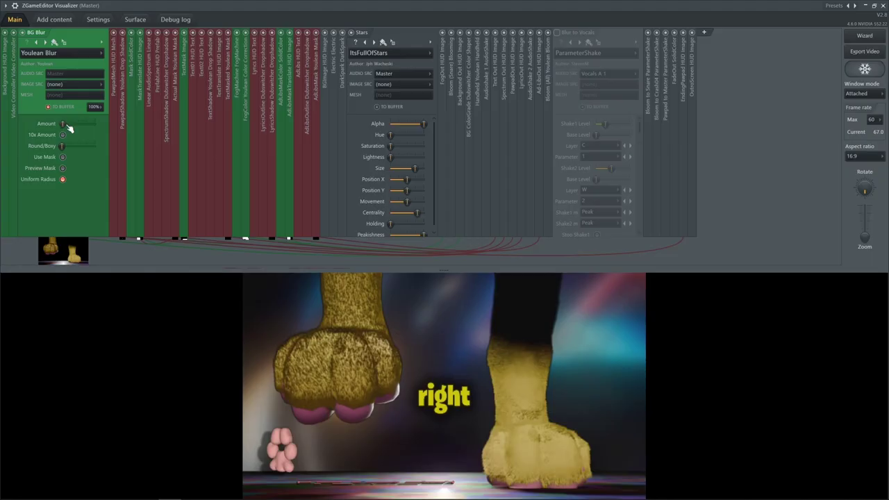
left_click_drag(63, 125, 65, 125)
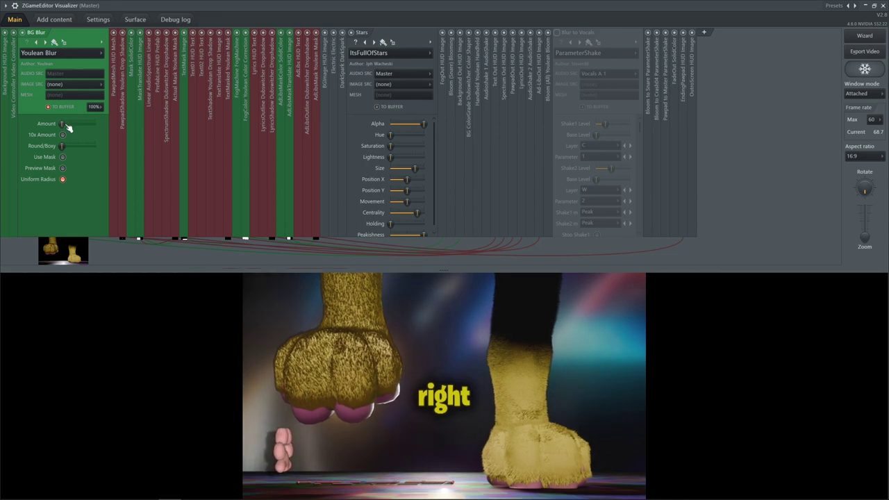
left_click(557, 32)
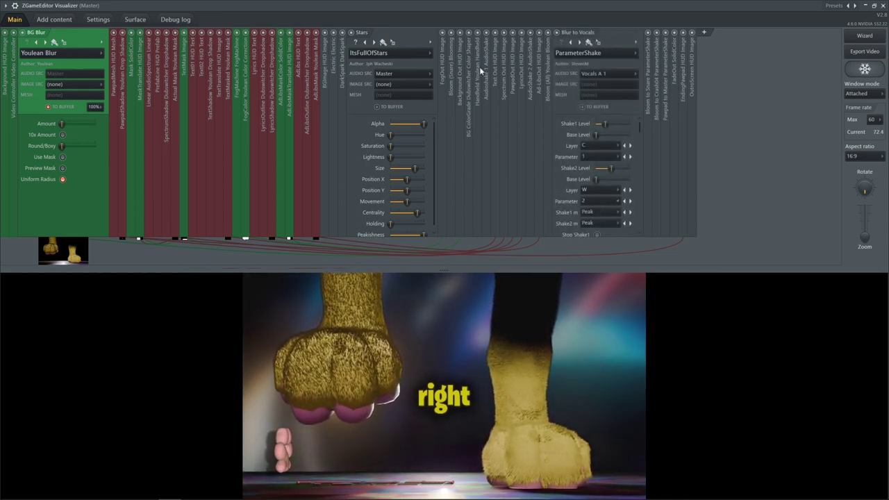
Collapse the BG Blur and Stars layers, and expand the Audioshake 1 layer beside Blur to Vocals
left_click(72, 53)
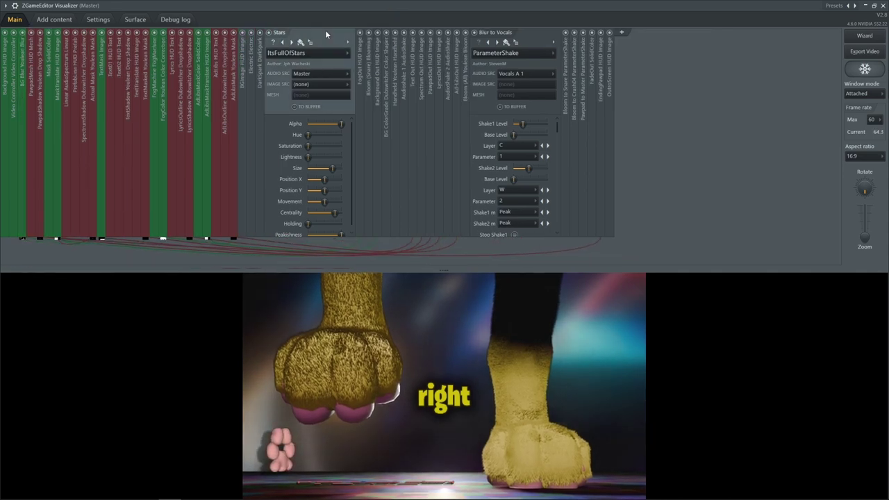
left_click(281, 59)
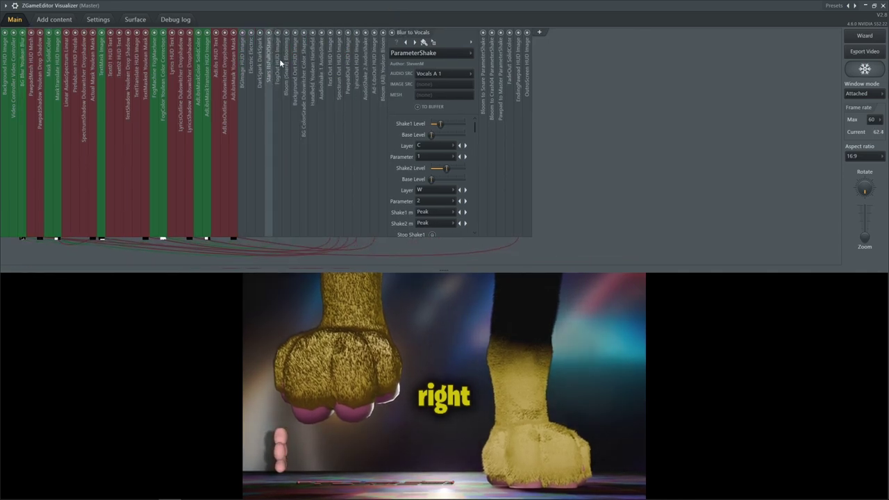
left_click(323, 42)
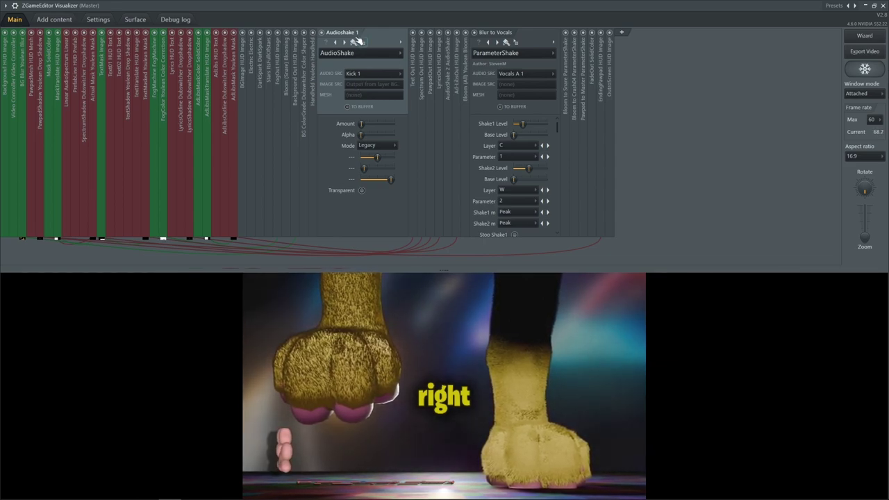
Test Audioshake 1's Alpha by temporarily disabling Blur to Vocals and raising its Shake2 Base Level, restoring both
left_click_drag(518, 135, 519, 135)
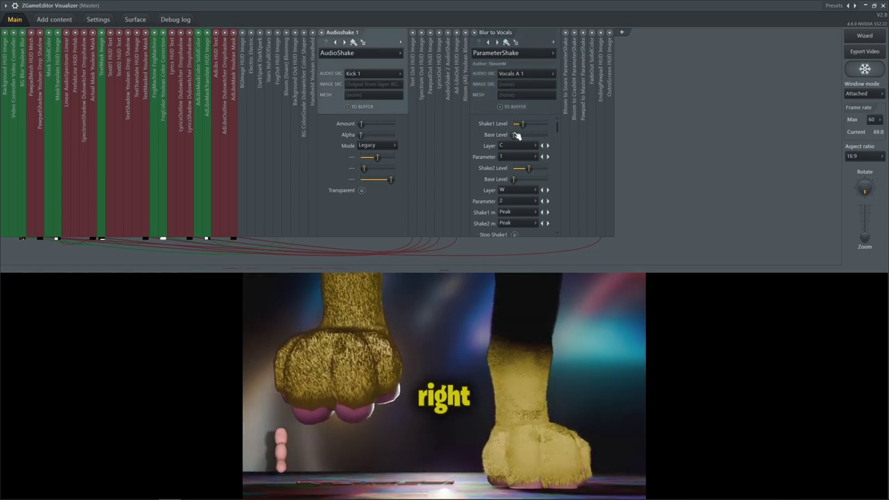
left_click(475, 33)
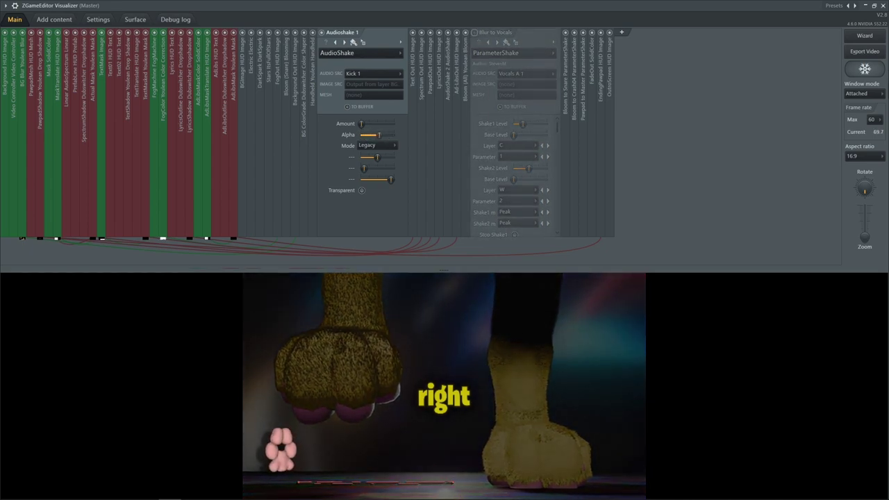
left_click(474, 33)
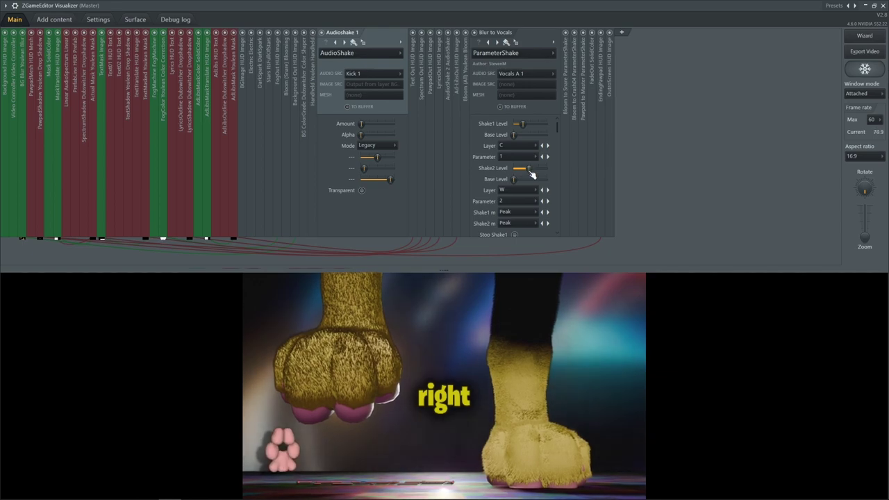
left_click_drag(514, 179, 529, 179)
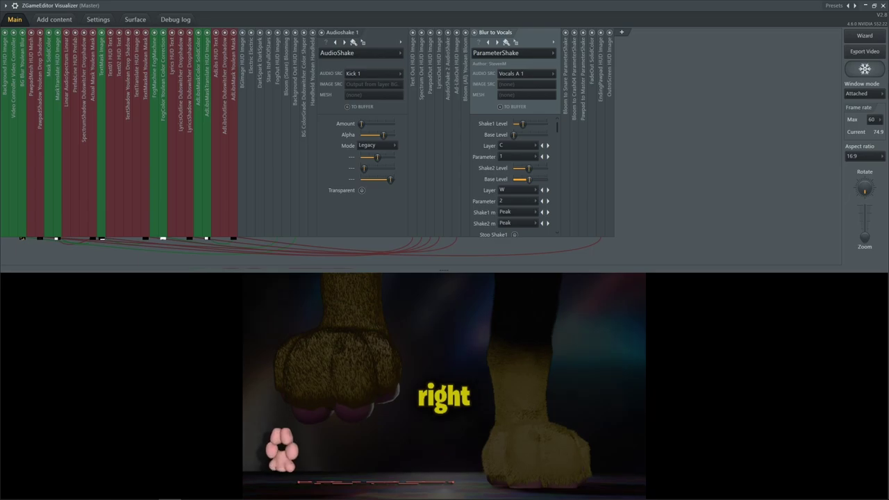
left_click_drag(529, 179, 507, 180)
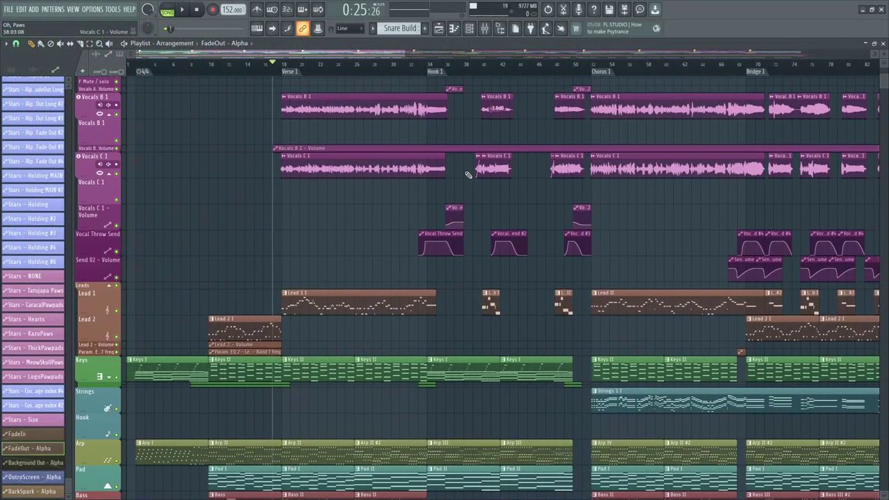
Set the Visualizer's window mode to Detached and play from within Chorus 1 to watch the blur and darkening follow the Vocals A 1 track
scroll(445, 180, "up", 4)
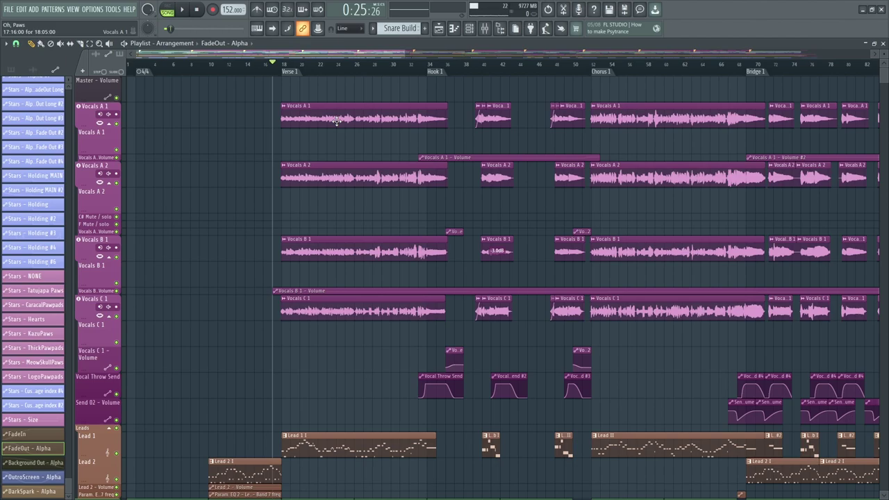
scroll(629, 68, "right", 2)
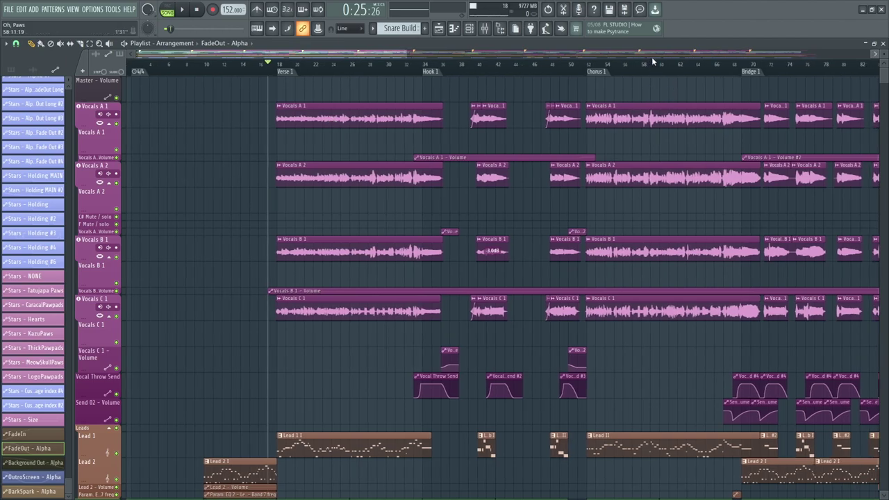
left_click(628, 67)
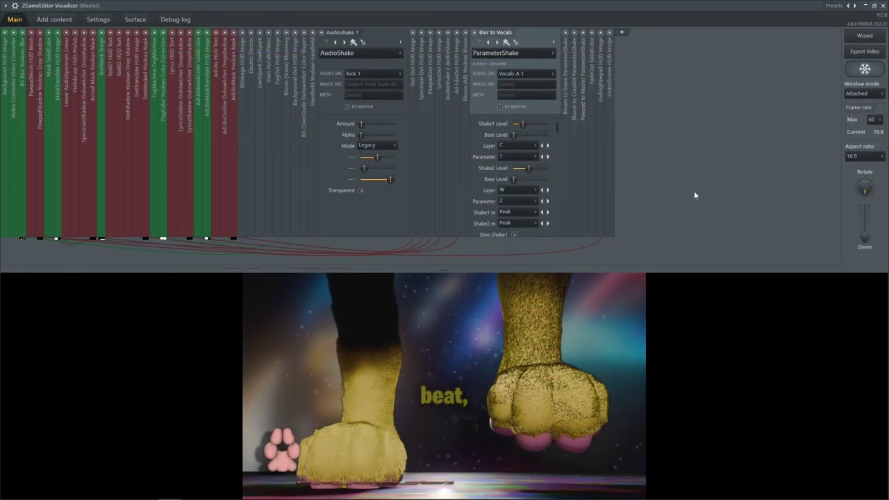
left_click(864, 93)
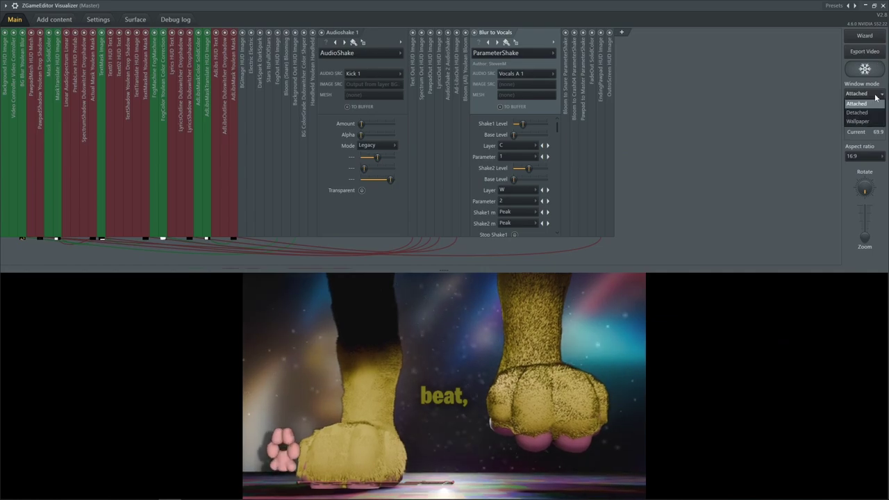
left_click(862, 109)
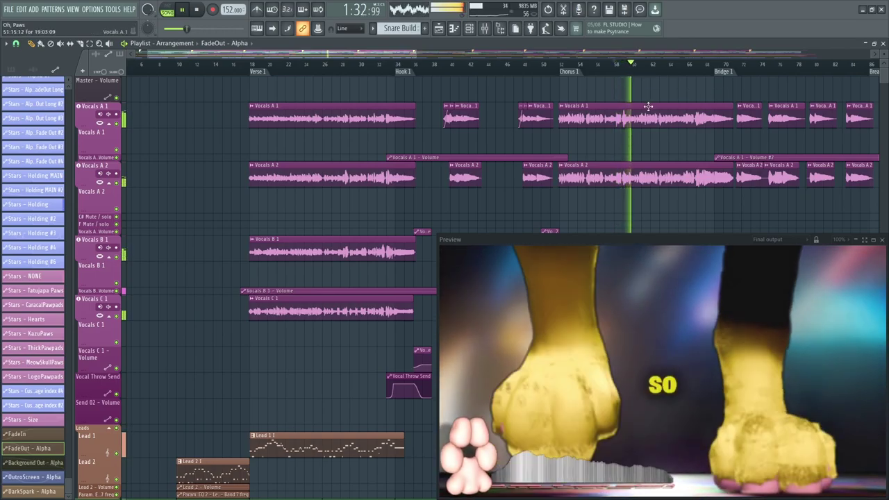
key("space")
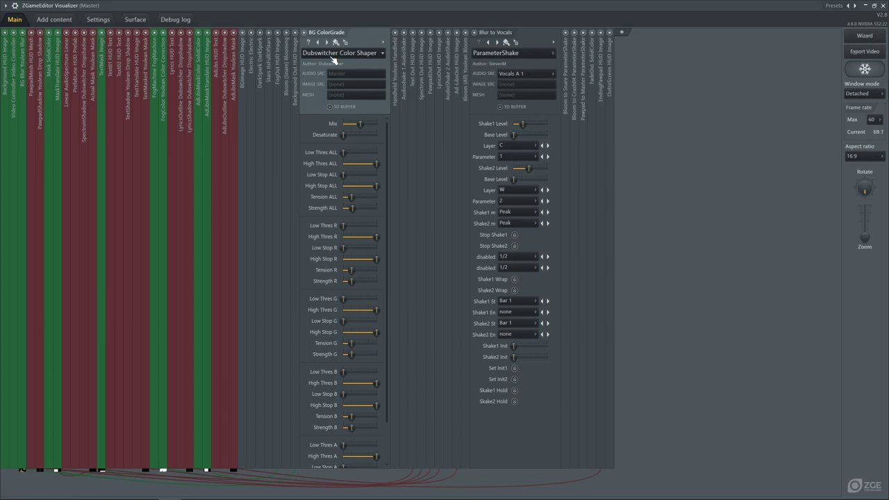
Compare the attached preview with the BG ColorGrade layer repeatedly disabled and enabled, enlarge the layer area, and leave the layer enabled
left_click(304, 32)
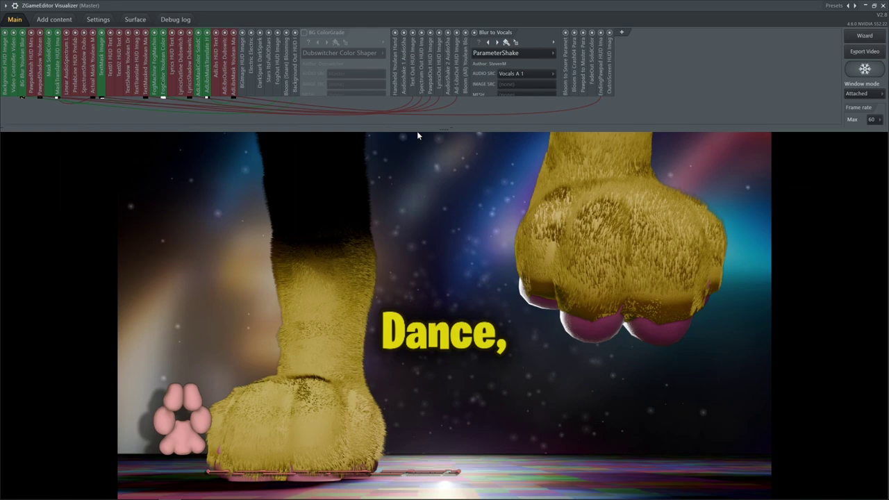
left_click_drag(417, 134, 423, 259)
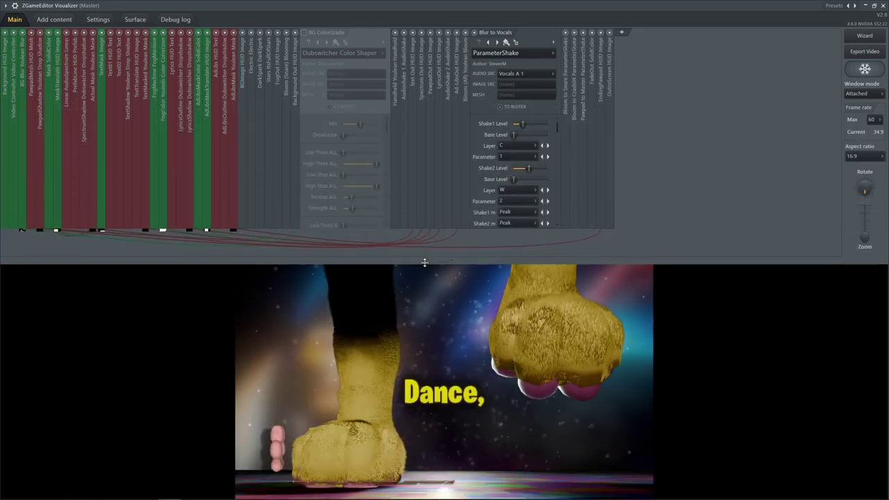
left_click(306, 33)
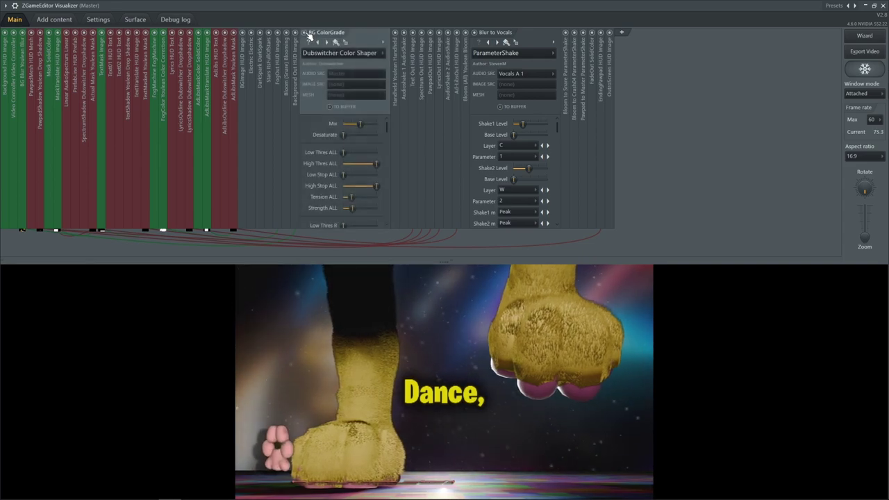
left_click(307, 33)
left_click(307, 34)
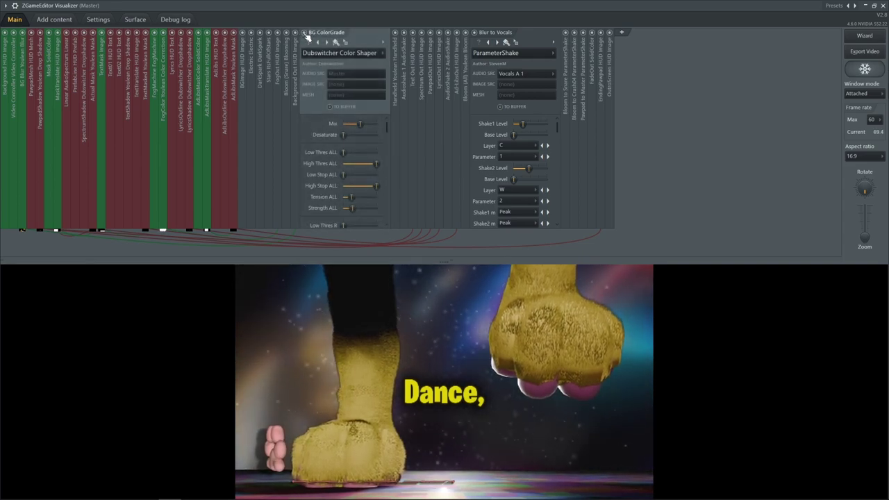
left_click(307, 33)
left_click(309, 35)
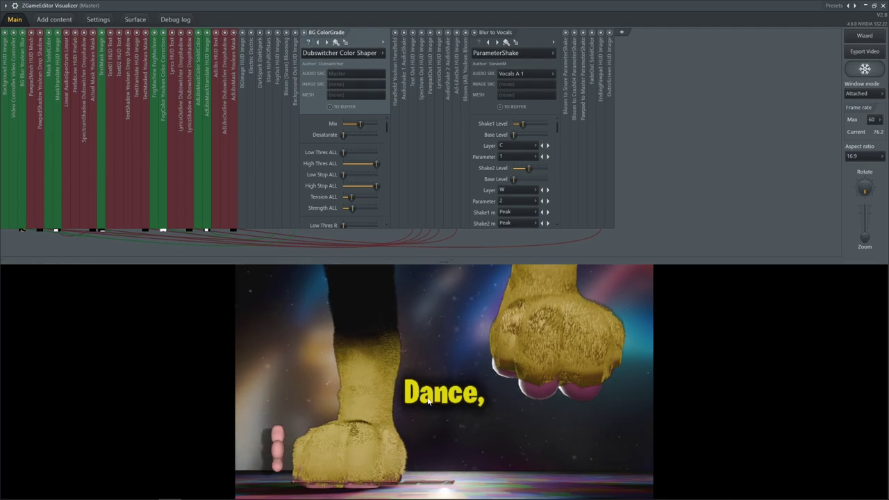
left_click(309, 34)
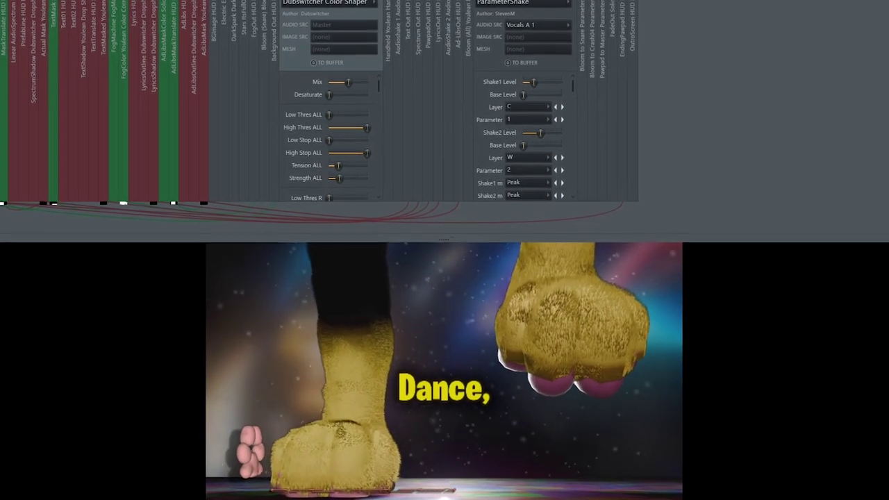
left_click(298, 5)
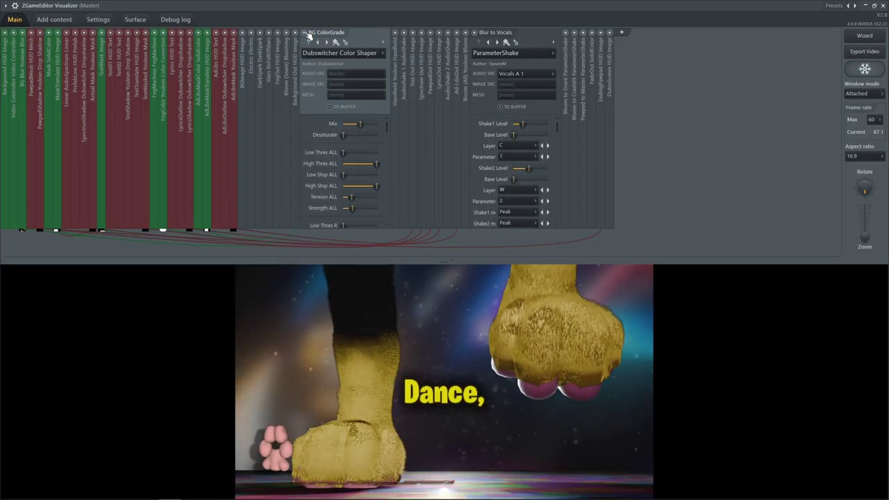
Compare the preview with the BG ColorGrade layer disabled and enabled again, and slightly adjust its Tension ALL
left_click(309, 34)
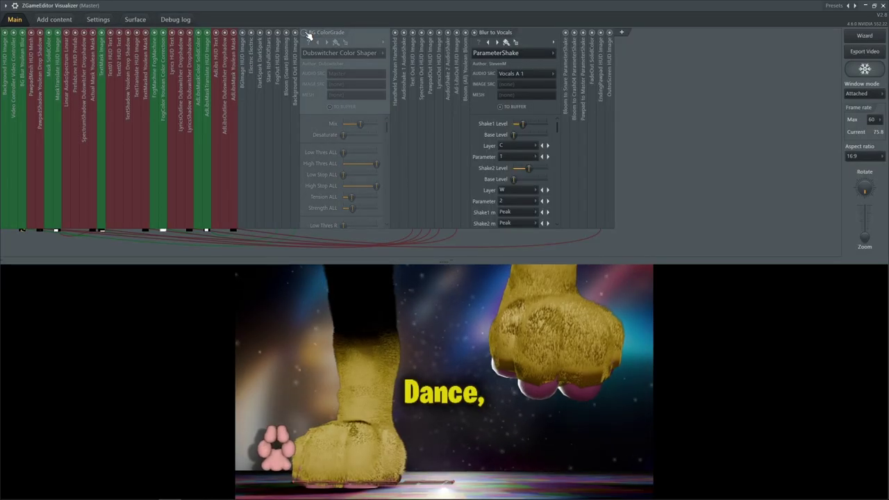
left_click(310, 34)
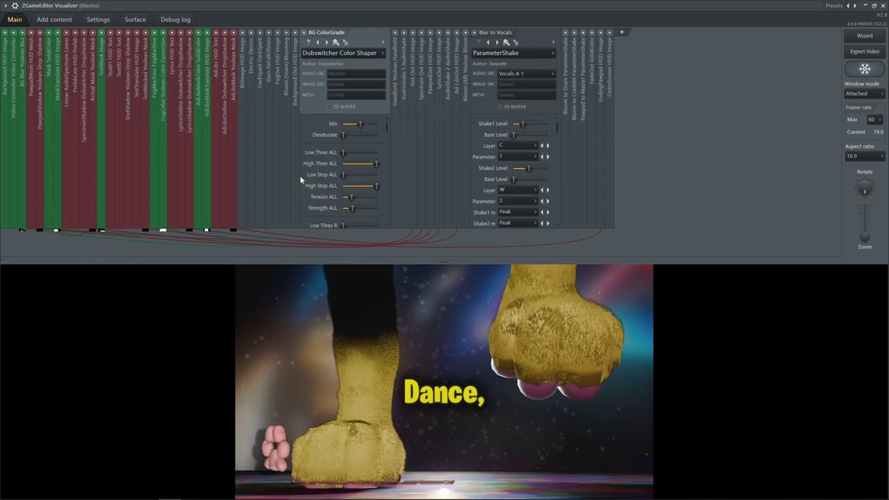
scroll(324, 178, "down", 2)
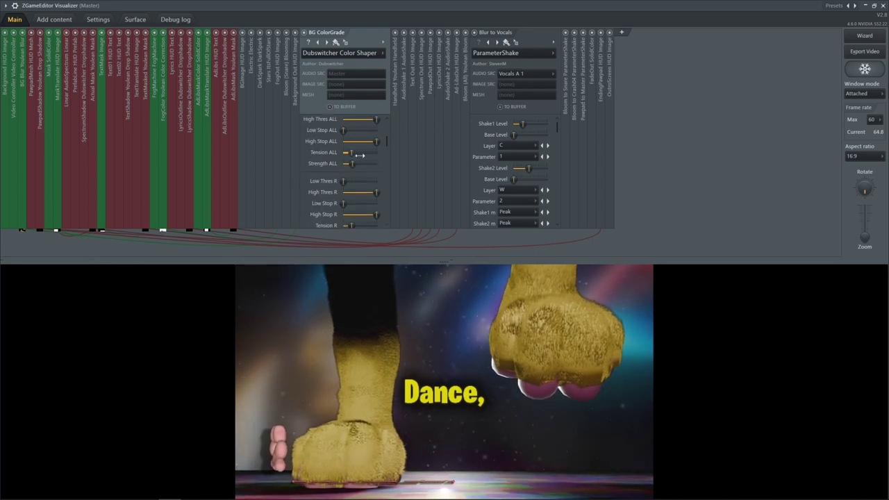
left_click_drag(352, 153, 355, 169)
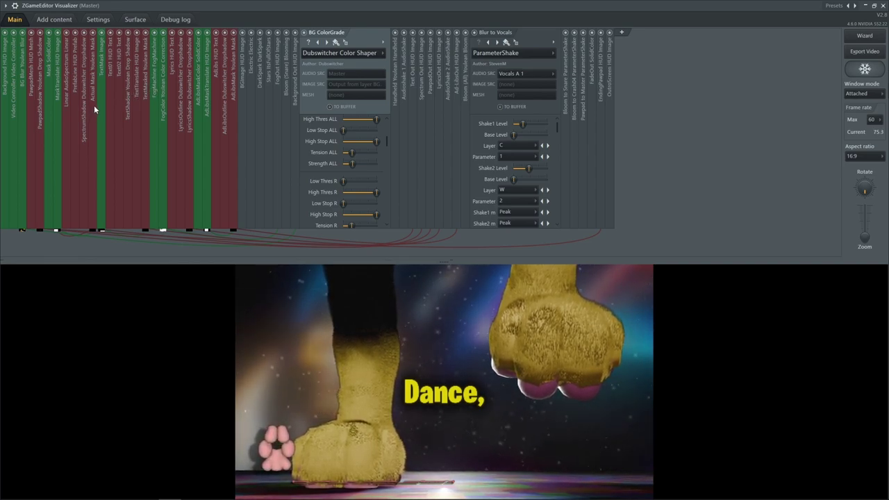
Expand the Mask, MaskTranslate, TextMask, TextTranslate and TextMasked layers to examine their sources and buffer outputs, and collapse them again
left_click(52, 84)
left_click(140, 83)
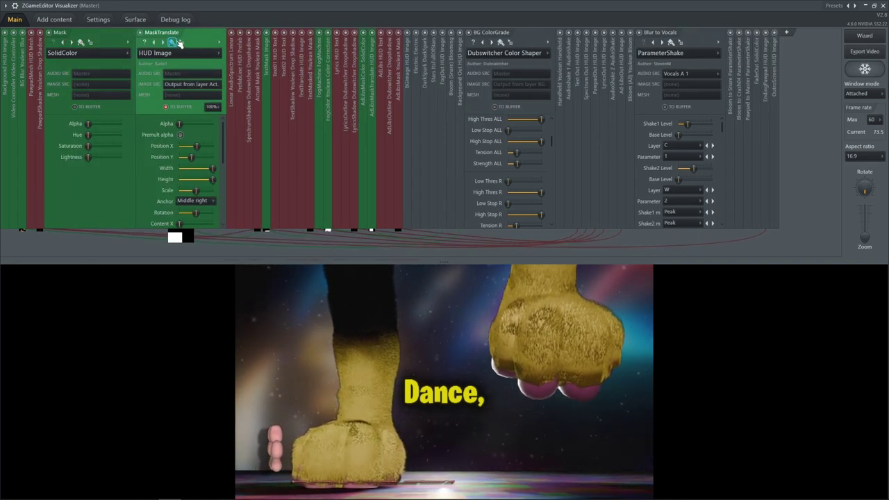
left_click(266, 83)
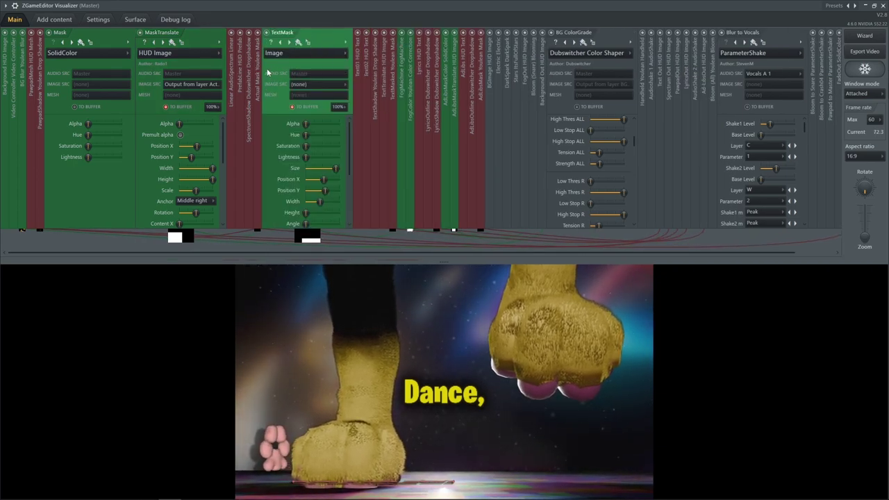
left_click(392, 70)
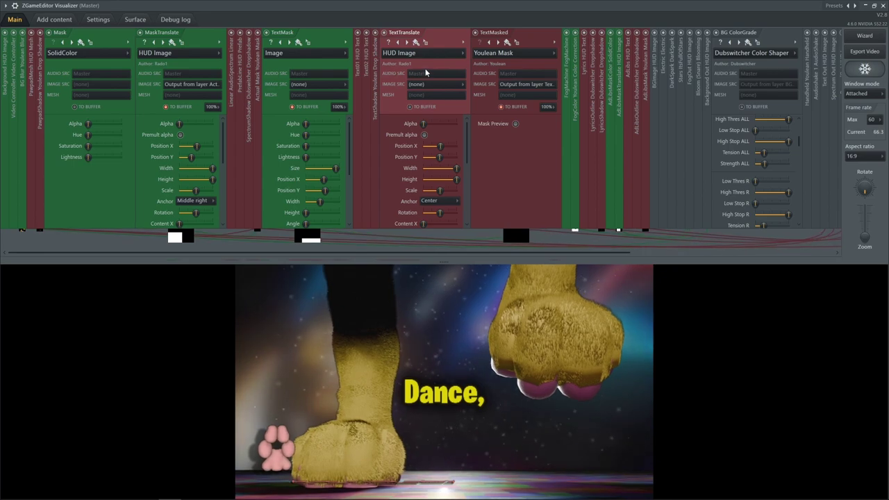
left_click(119, 34)
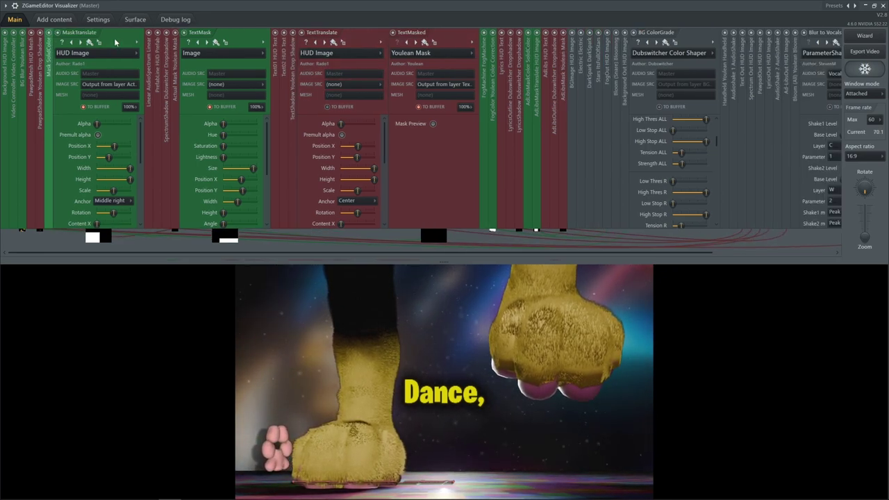
left_click(124, 34)
left_click(124, 33)
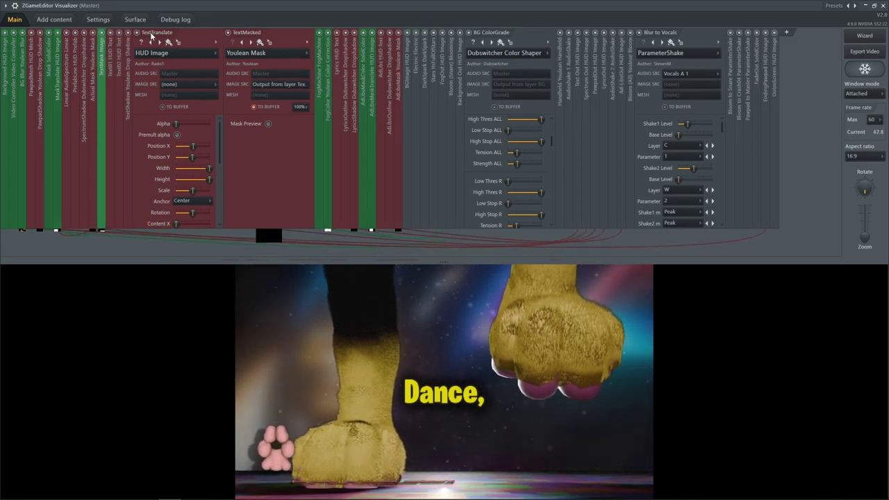
left_click(215, 38)
left_click(215, 38)
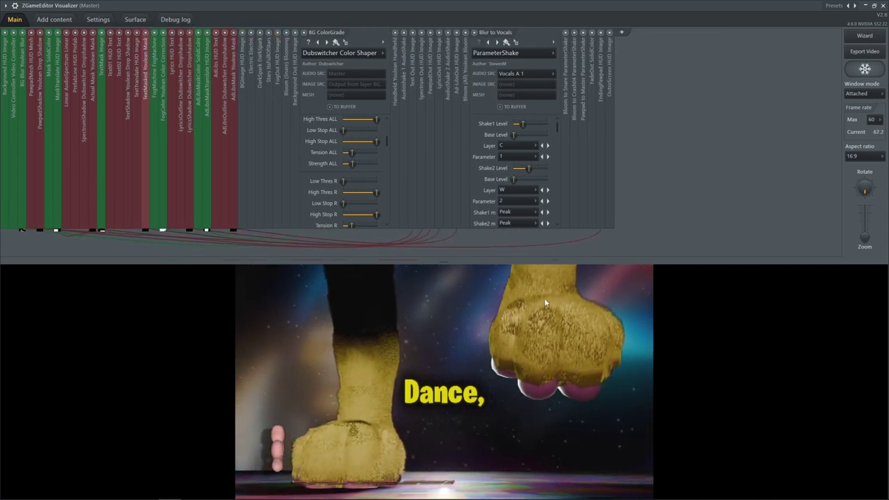
Enlarge the layer area above the preview and set the Visualizer's window mode to Detached
left_click_drag(440, 261, 441, 293)
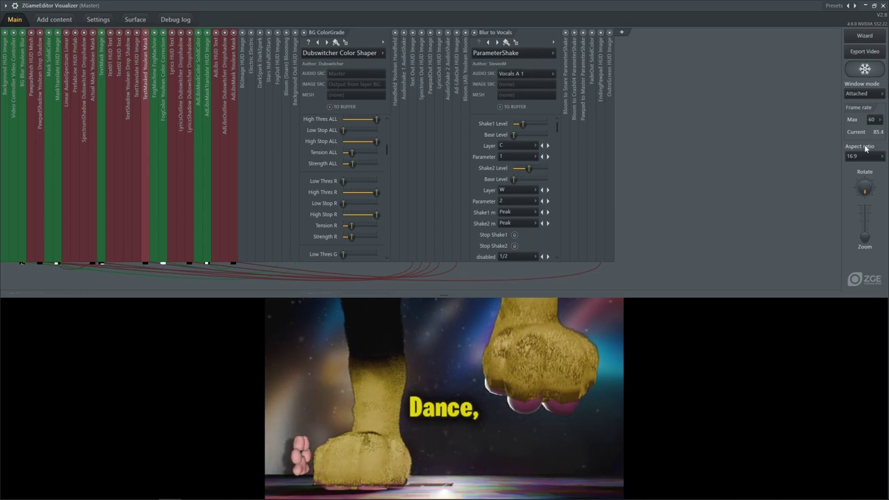
left_click(855, 94)
left_click(858, 105)
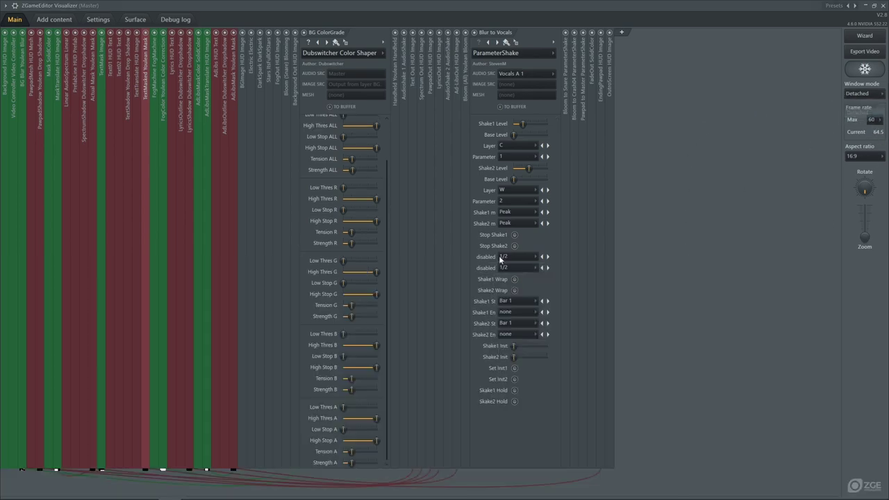